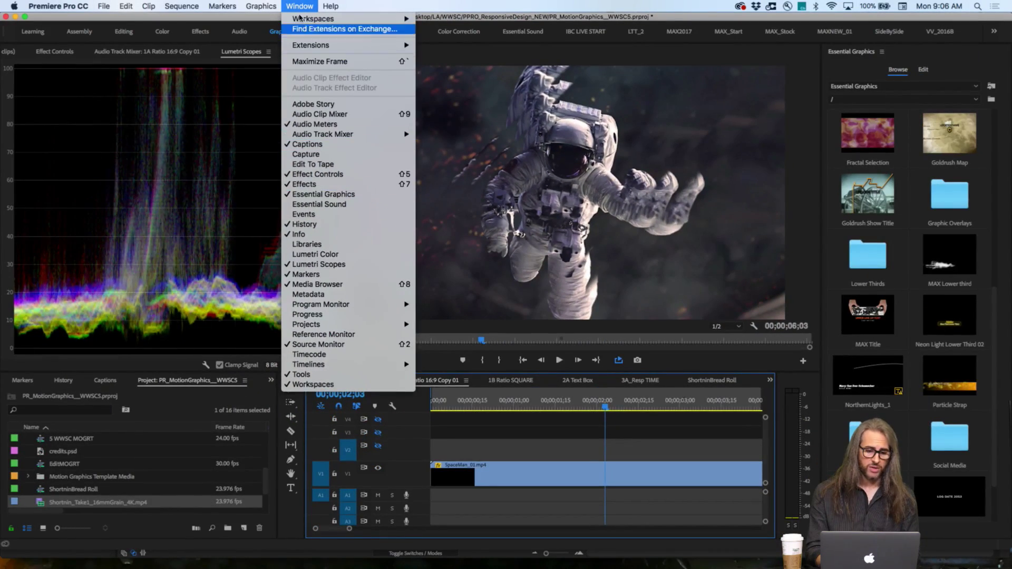
- Look through the Essential Graphics template library and its list of template folders
{"action": "mouse_move", "coordinate": [308, 23]}
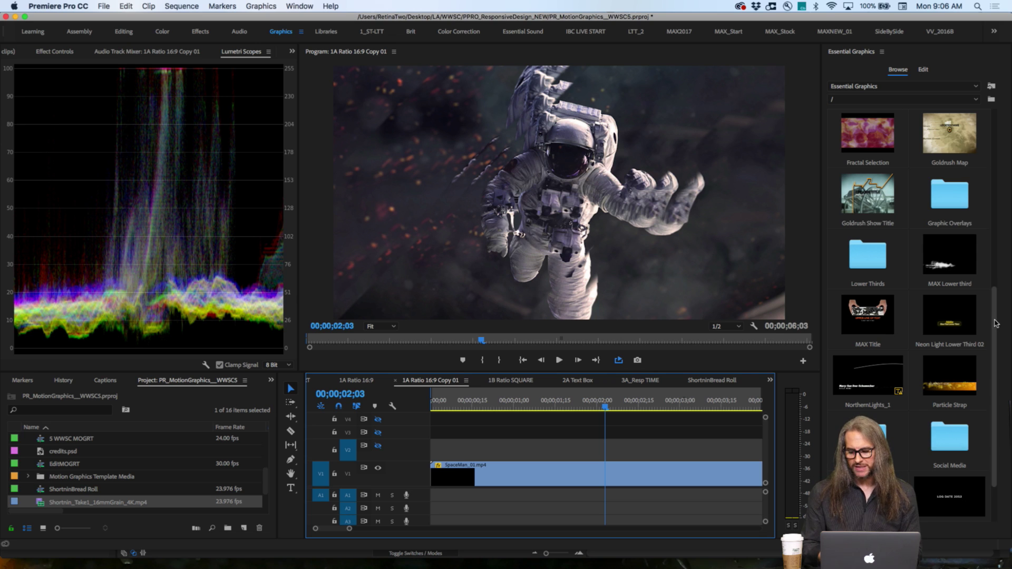
{"action": "left_click_drag", "start_coordinate": [995, 351], "coordinate": [981, 164]}
{"action": "scroll", "coordinate": [980, 158], "scroll_direction": "up", "scroll_amount": 2}
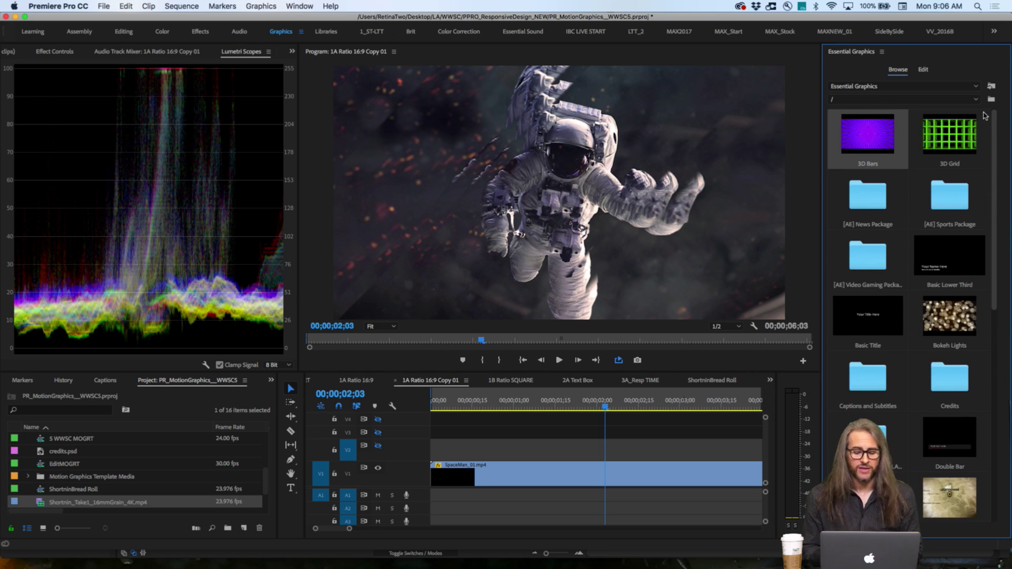
{"action": "left_click", "coordinate": [972, 99]}
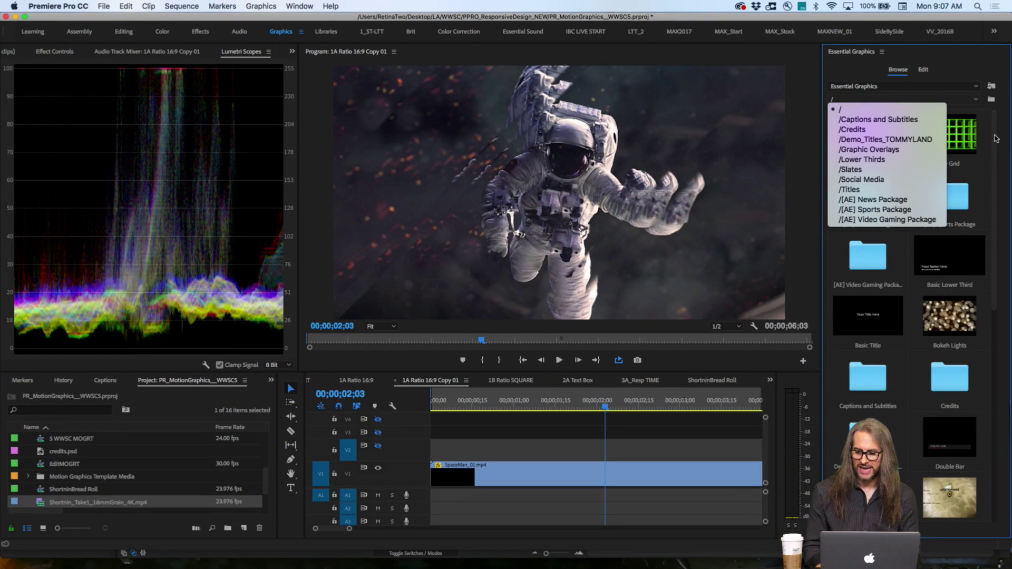
{"action": "left_click", "coordinate": [1006, 144]}
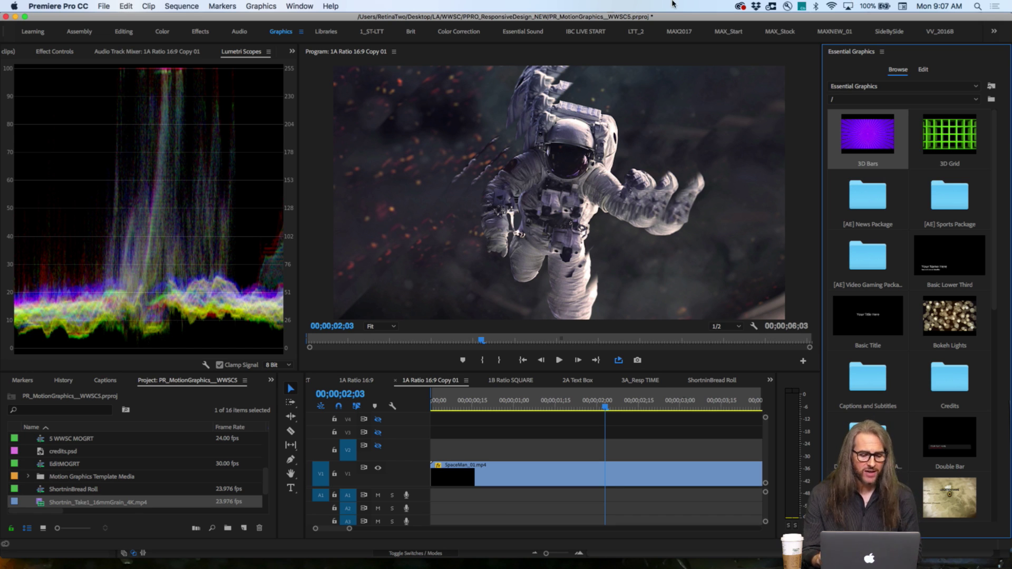
- Create a new legacy title with the default 1920 x 1080, 29.97 fps Drop-Frame settings and the suggested name
{"action": "left_click", "coordinate": [104, 4]}
{"action": "mouse_move", "coordinate": [109, 24]}
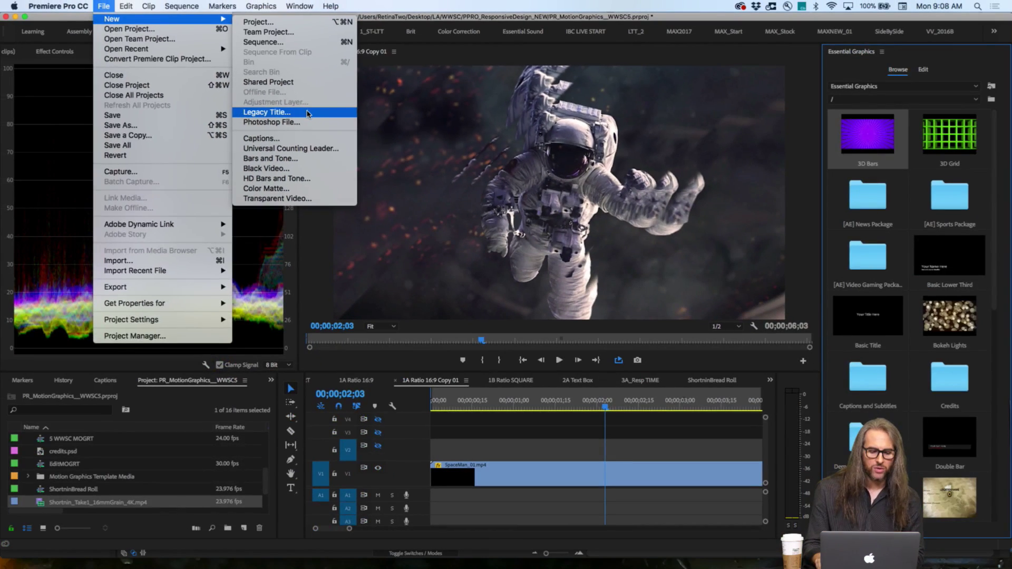
{"action": "left_click", "coordinate": [398, 111]}
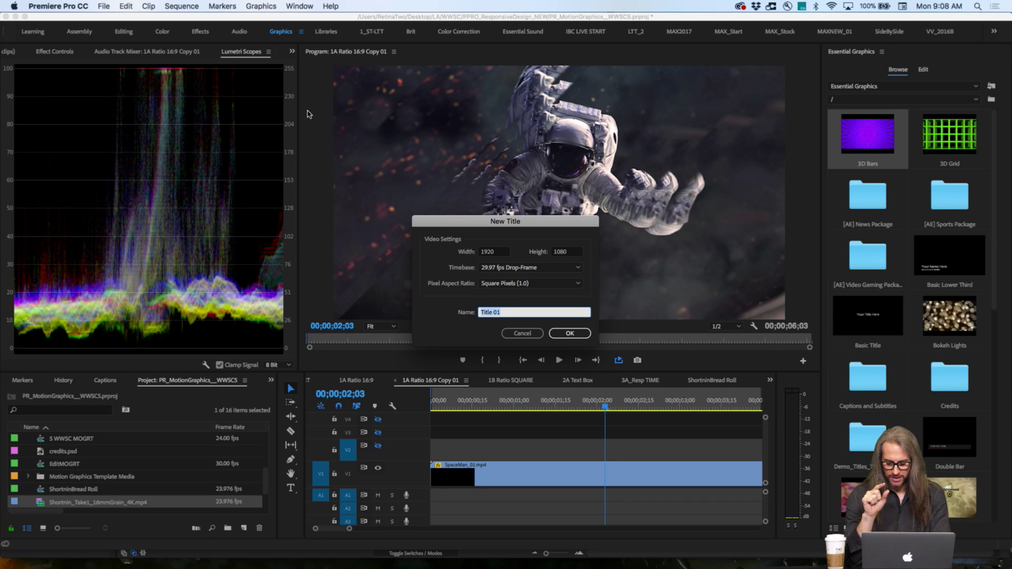
{"action": "key", "text": "Return"}
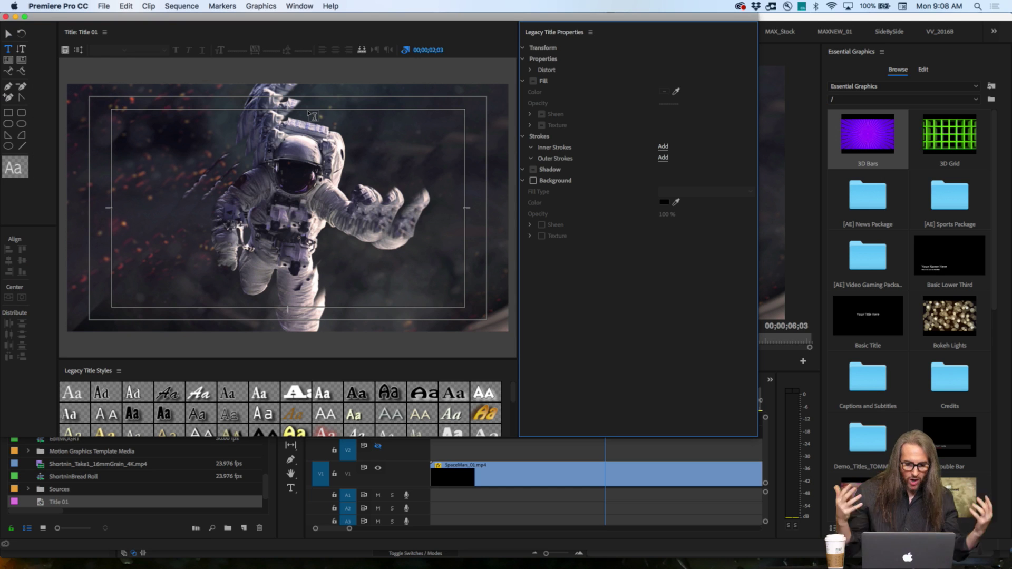
- Examine the preset styles in the legacy titler, then close its window
{"action": "left_click_drag", "start_coordinate": [175, 18], "coordinate": [302, 68]}
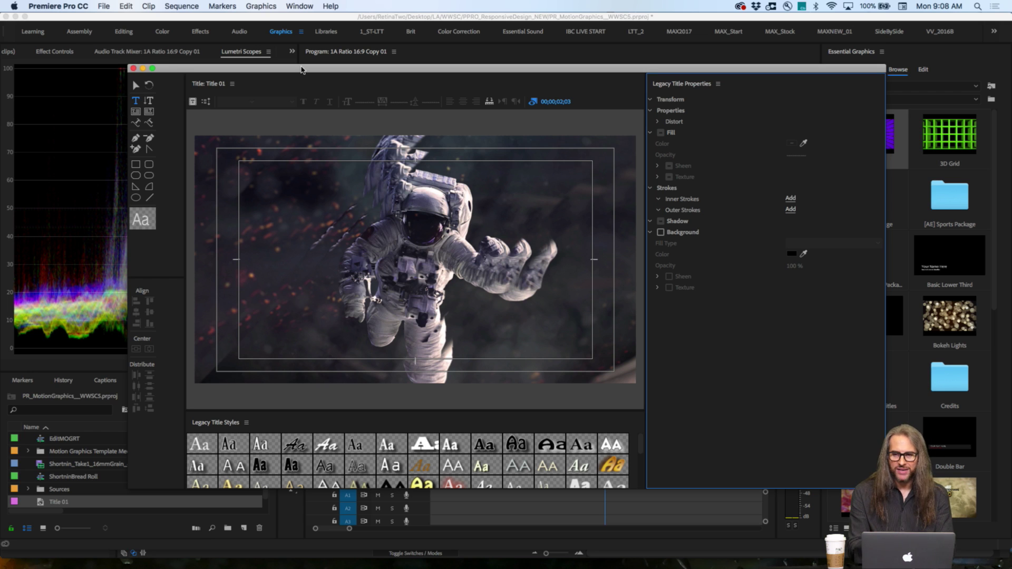
{"action": "scroll", "coordinate": [453, 453], "scroll_direction": "down", "scroll_amount": 4}
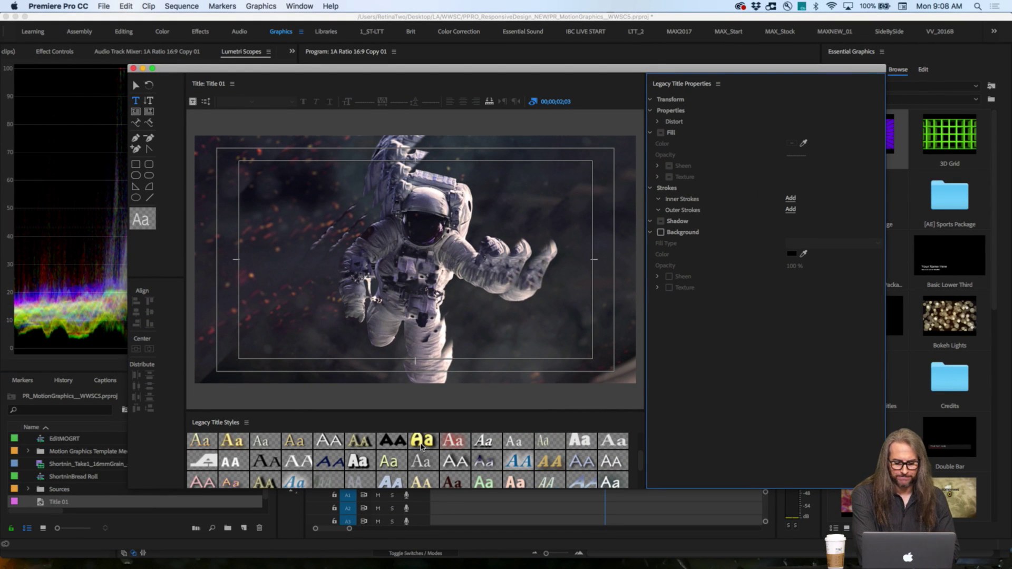
{"action": "scroll", "coordinate": [421, 446], "scroll_direction": "up", "scroll_amount": 2}
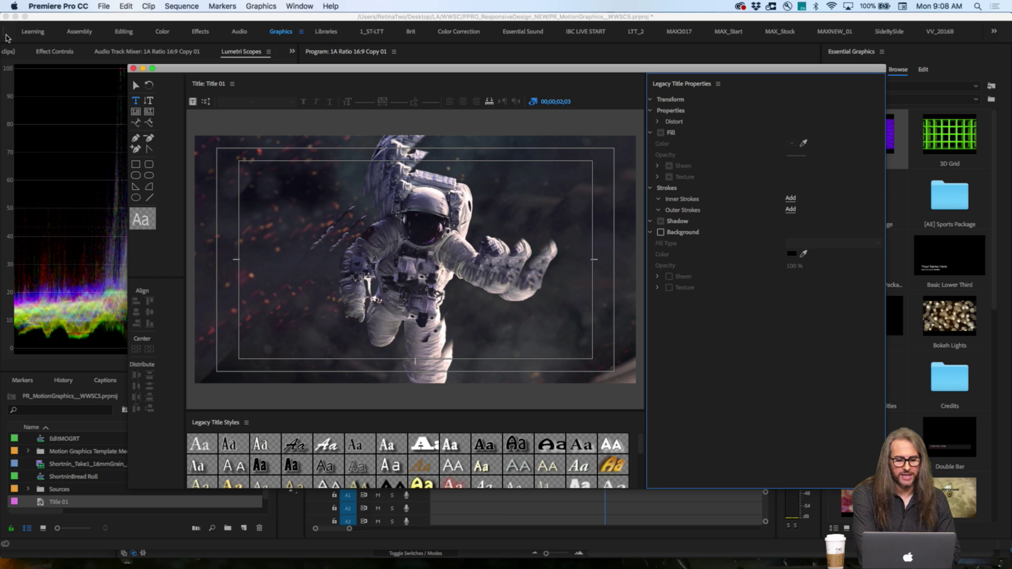
{"action": "left_click", "coordinate": [133, 68]}
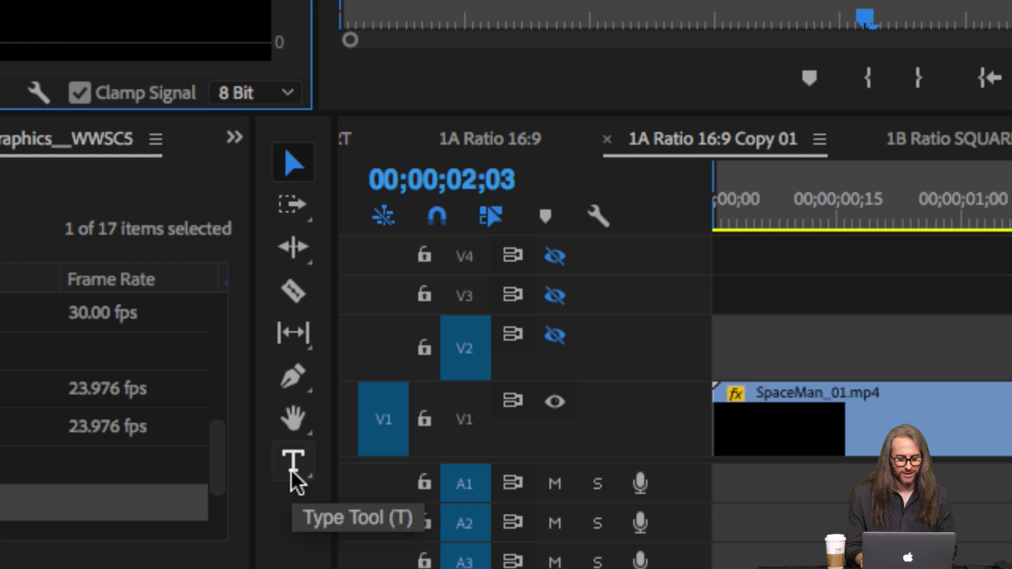
- Add a text layer reading "SPACE: TODAY" beside the astronaut's head with the horizontal Type tool
{"action": "left_click", "coordinate": [292, 468]}
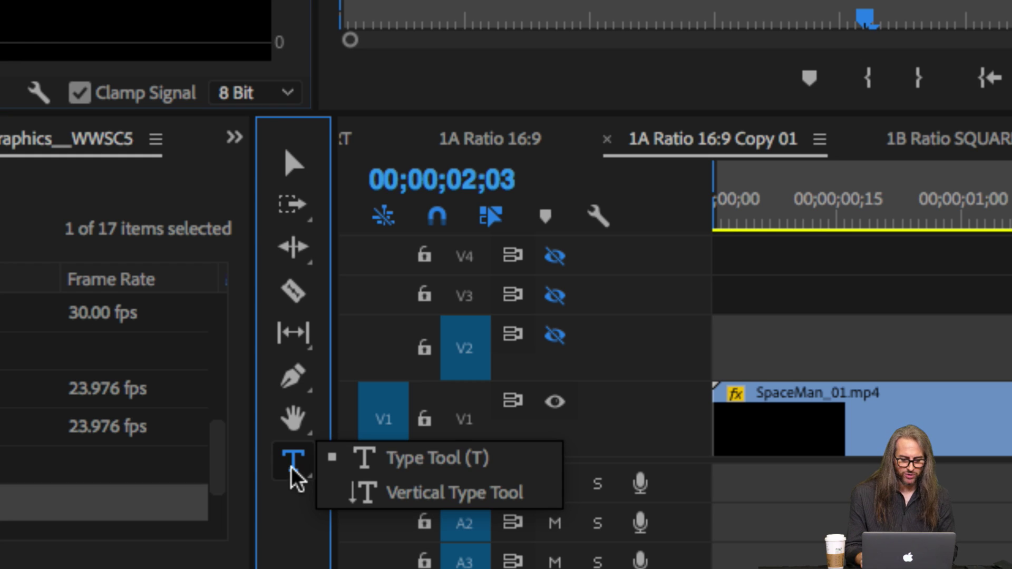
{"action": "left_click", "coordinate": [446, 466]}
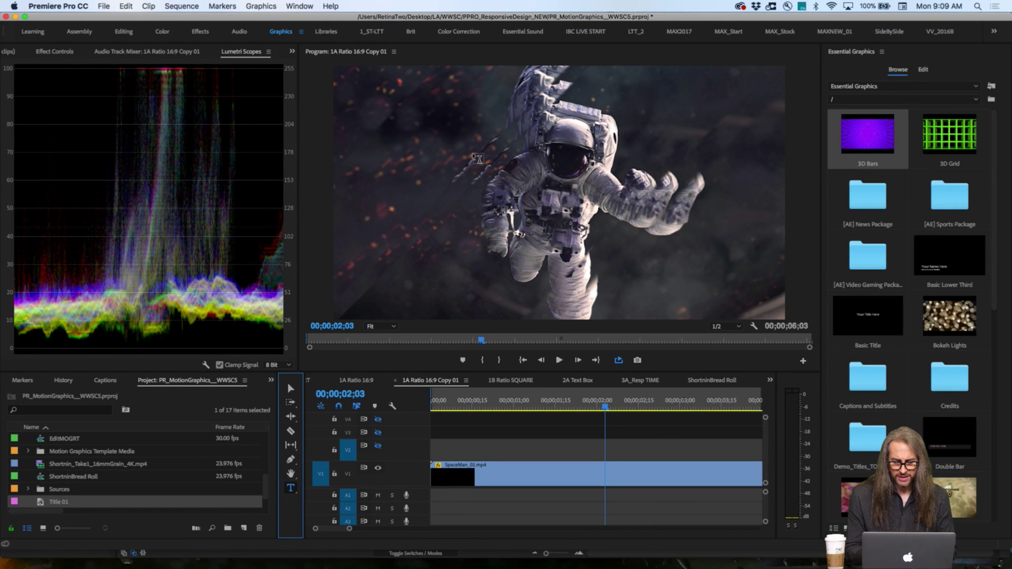
{"action": "left_click", "coordinate": [474, 154]}
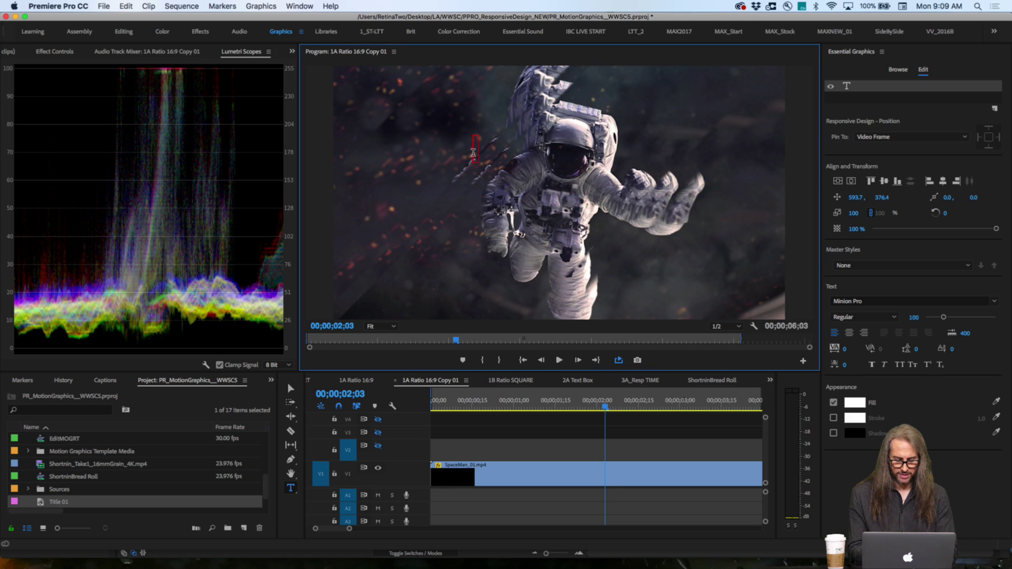
{"action": "type", "text": "SPACE"}
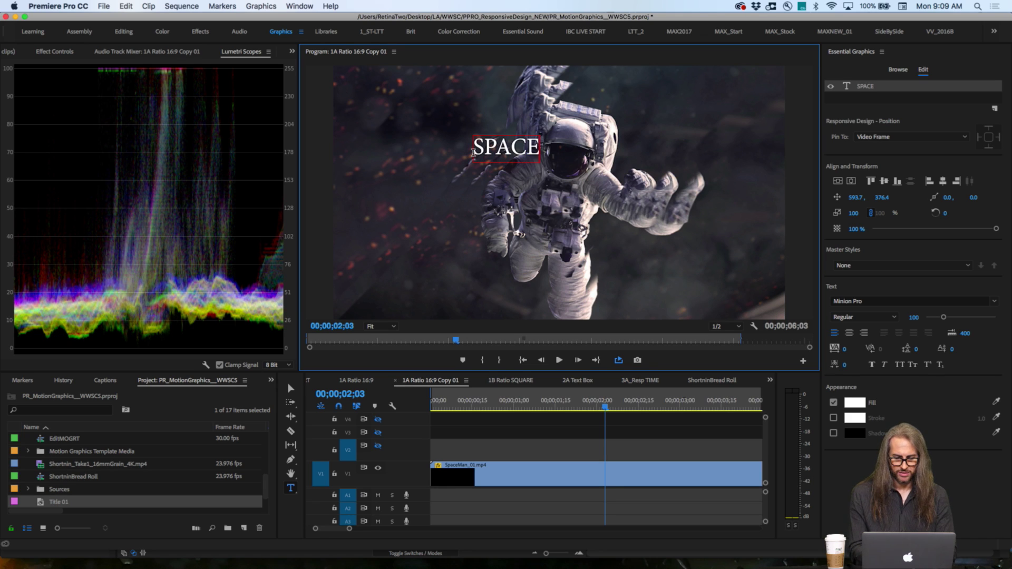
{"action": "type", "text": ": TO"}
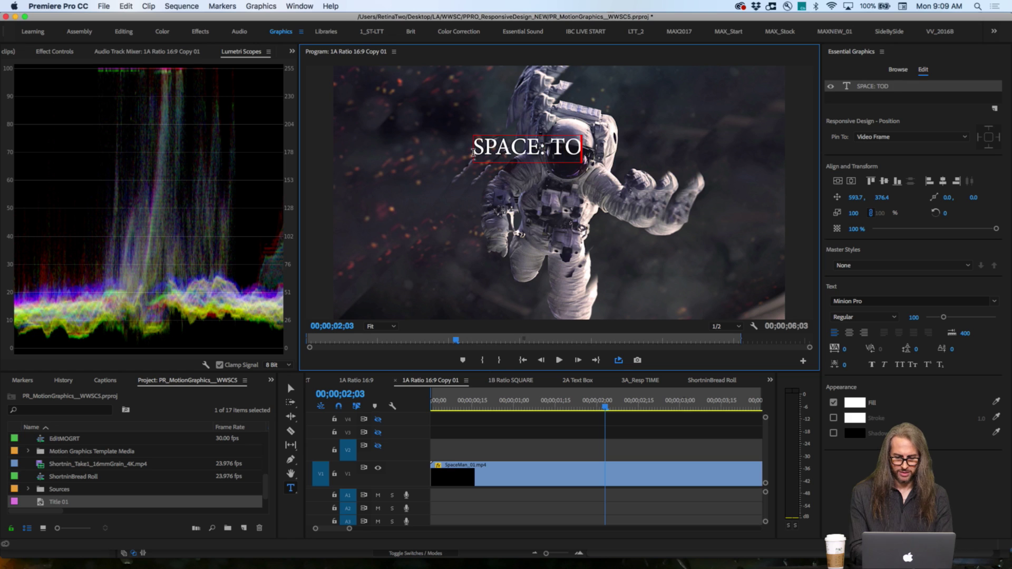
{"action": "type", "text": "DAY"}
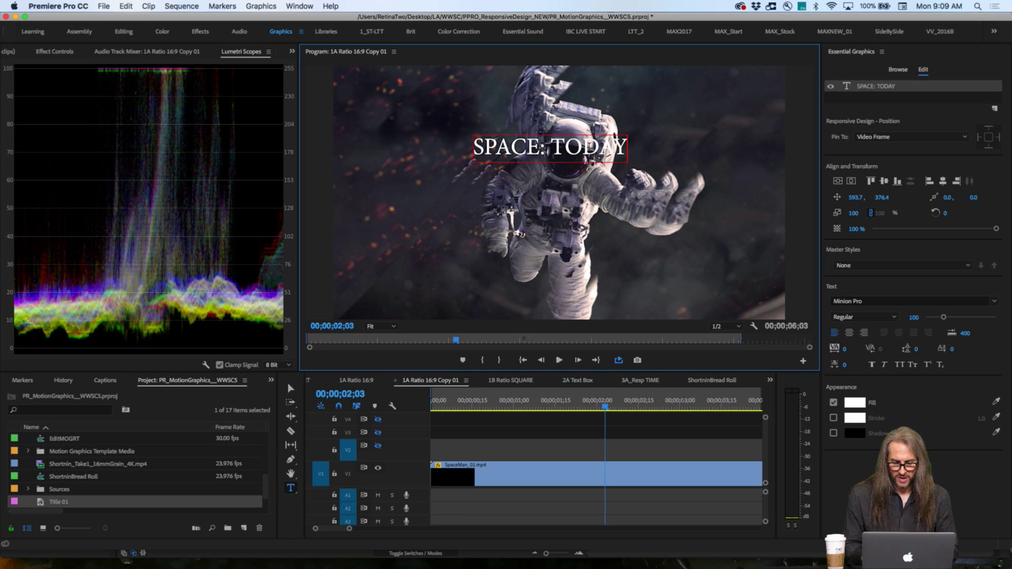
- Clear the title text on the video frame and re-enter it as "SPACE: TODAY"
{"action": "key", "text": "super+a"}
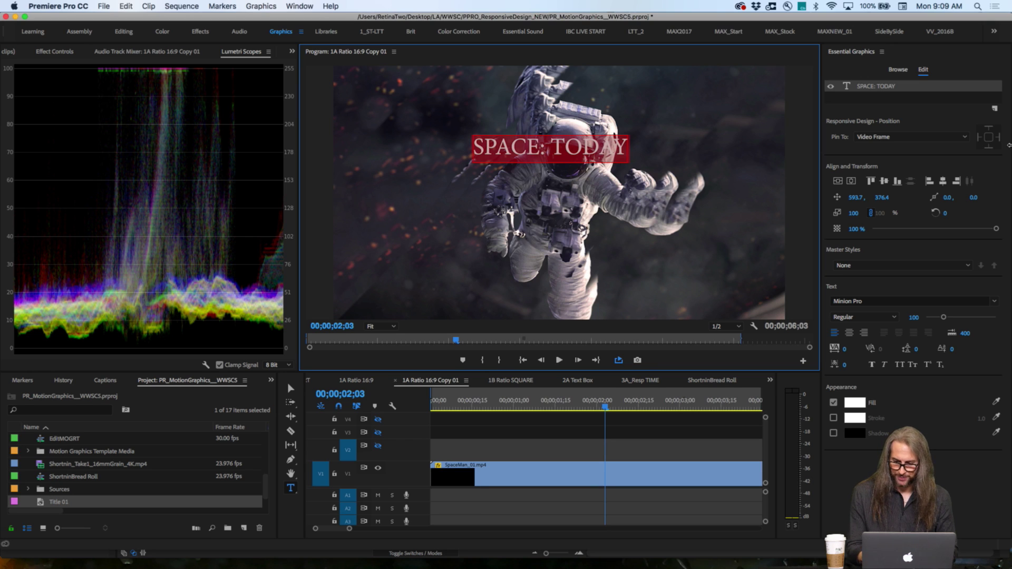
{"action": "key", "text": "BackSpace"}
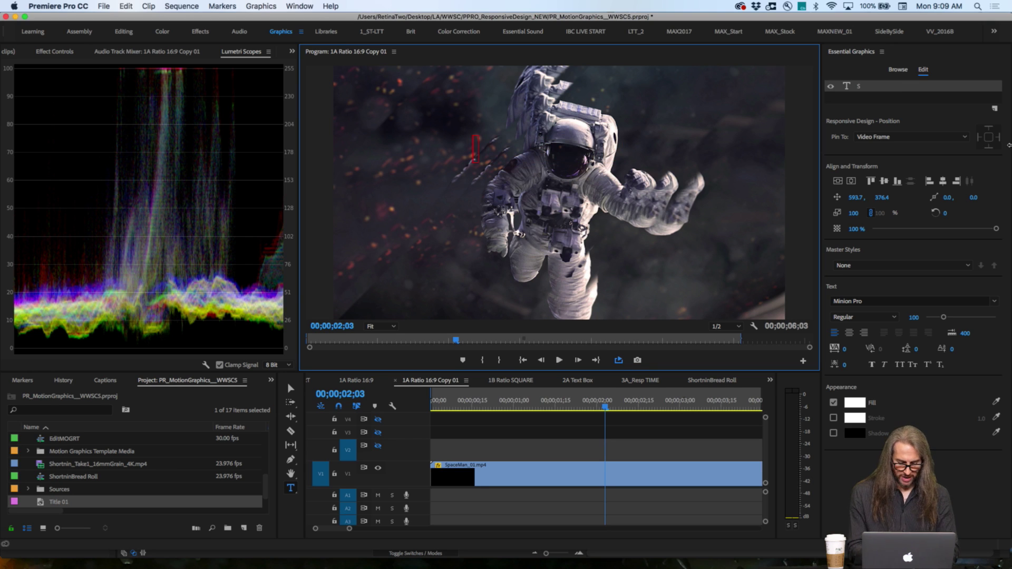
{"action": "type", "text": "SPACE: TODAY"}
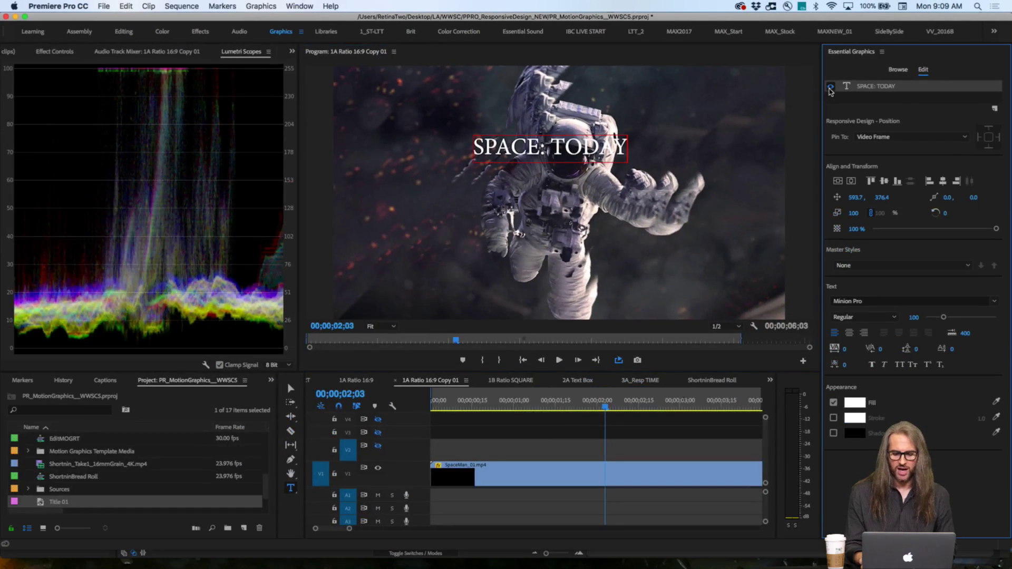
- Center the "SPACE: TODAY" text layer horizontally in the video frame
{"action": "left_click", "coordinate": [466, 148]}
{"action": "left_click", "coordinate": [466, 149]}
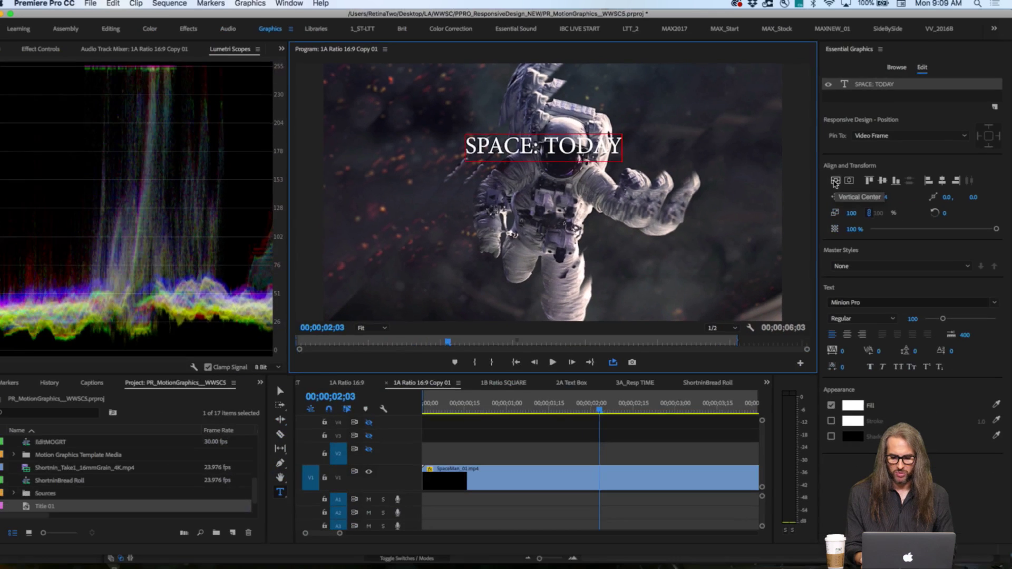
{"action": "left_click", "coordinate": [852, 182]}
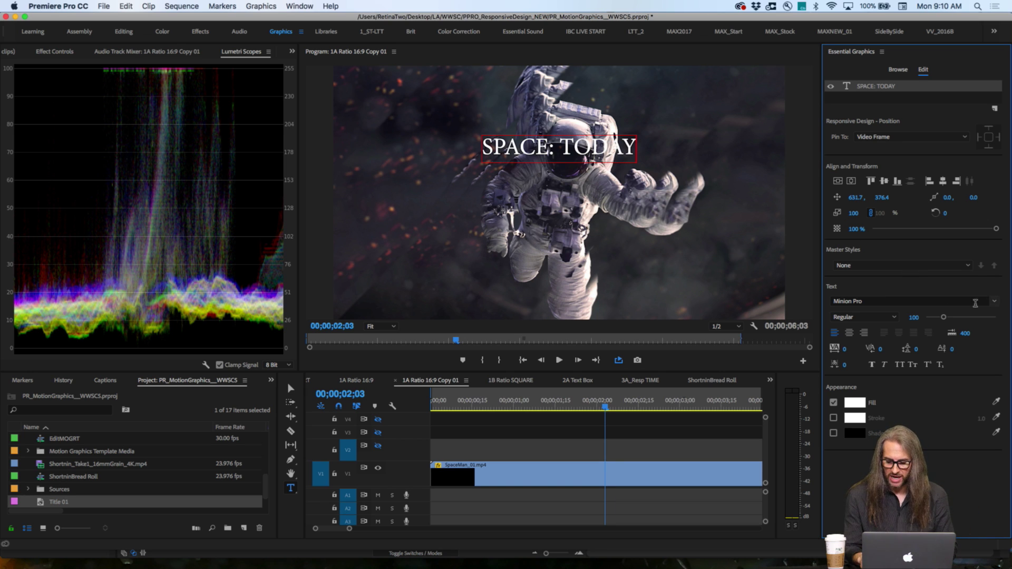
- Change the whole title's font to Paralucent Extra Light from the Typekit-filtered fonts and recenter it horizontally
{"action": "double_click", "coordinate": [579, 146]}
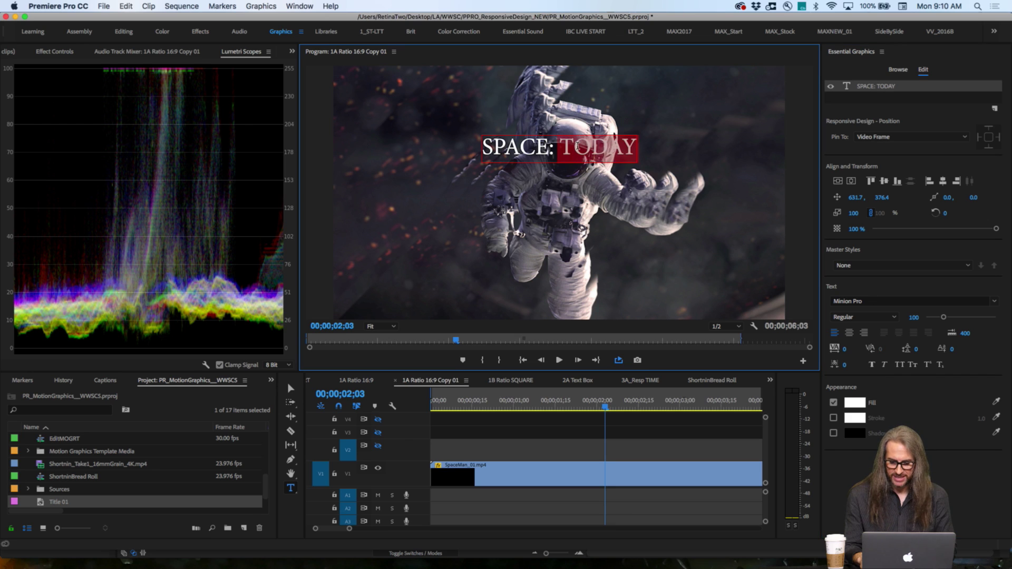
{"action": "triple_click", "coordinate": [578, 146]}
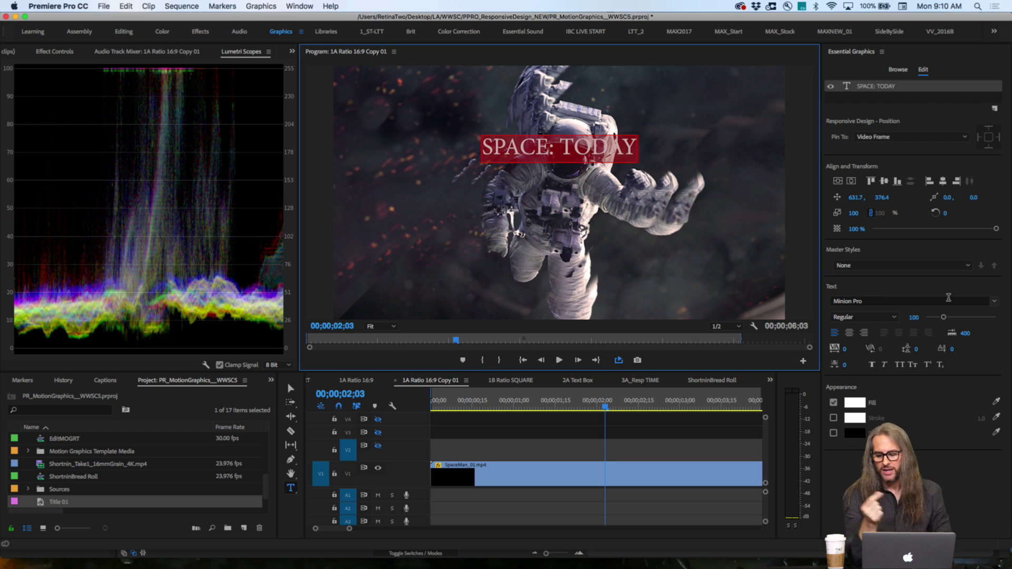
{"action": "left_click", "coordinate": [949, 301]}
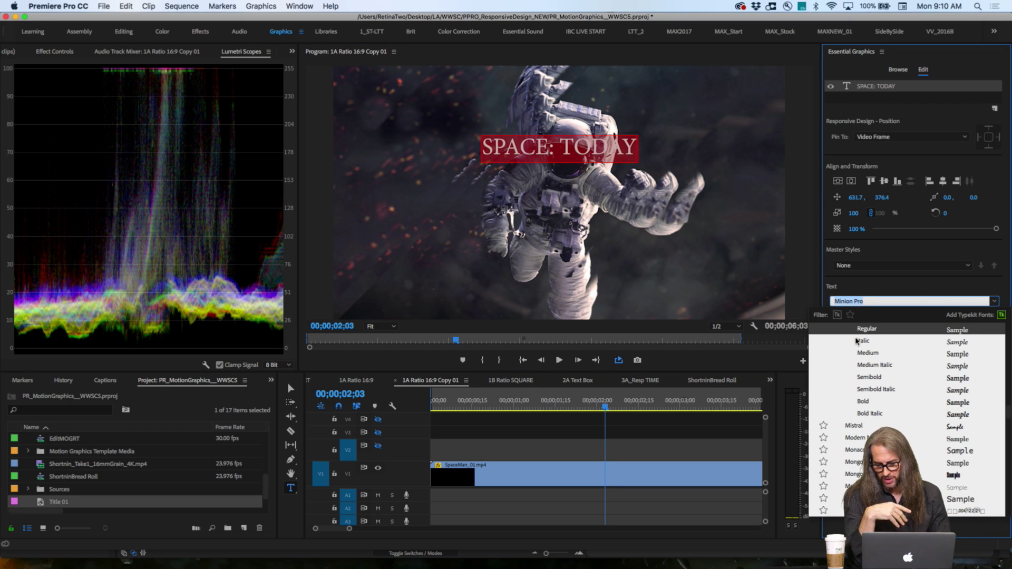
{"action": "left_click", "coordinate": [838, 315]}
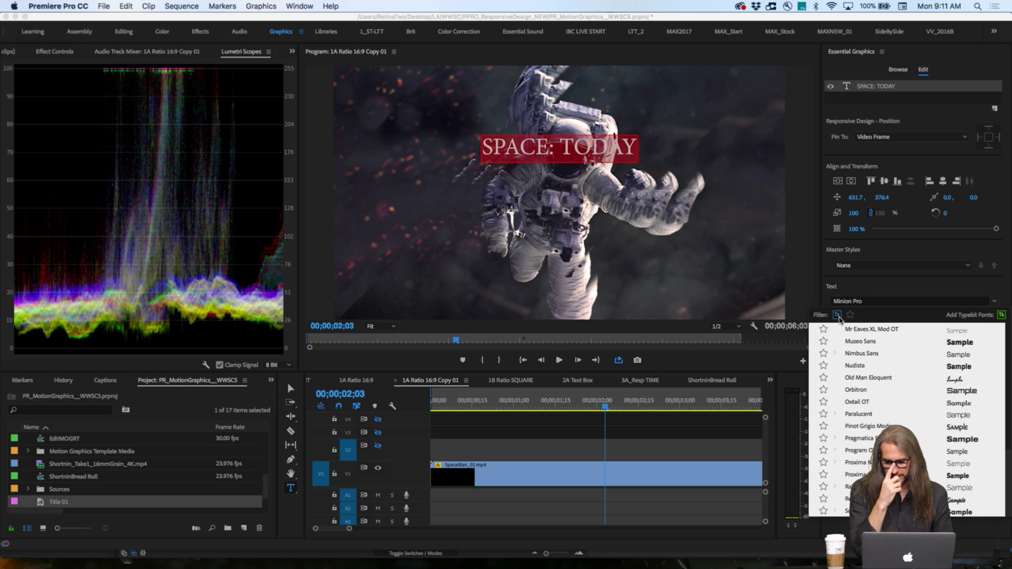
{"action": "left_click", "coordinate": [837, 315]}
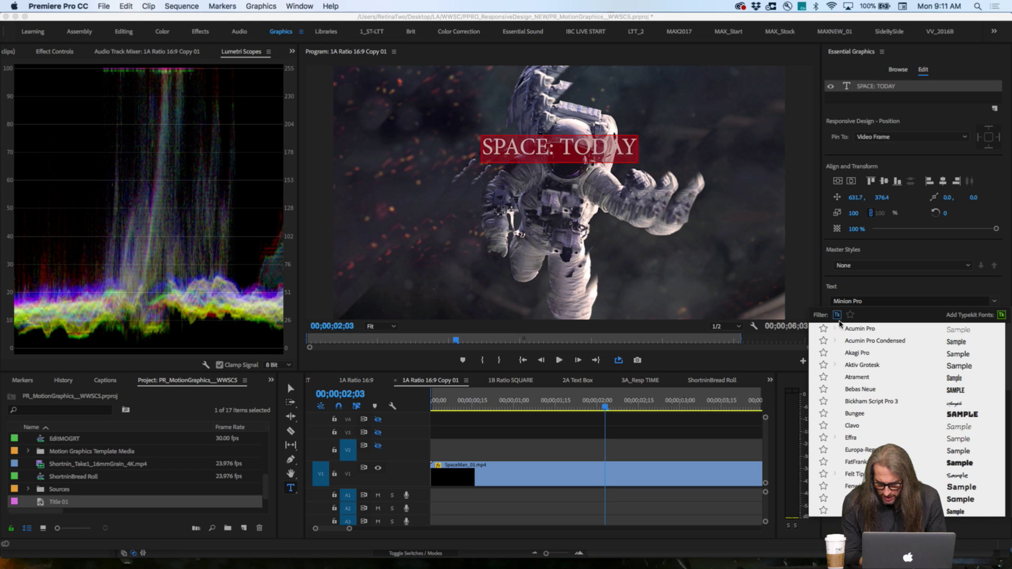
{"action": "scroll", "coordinate": [841, 327], "scroll_direction": "down", "scroll_amount": 10}
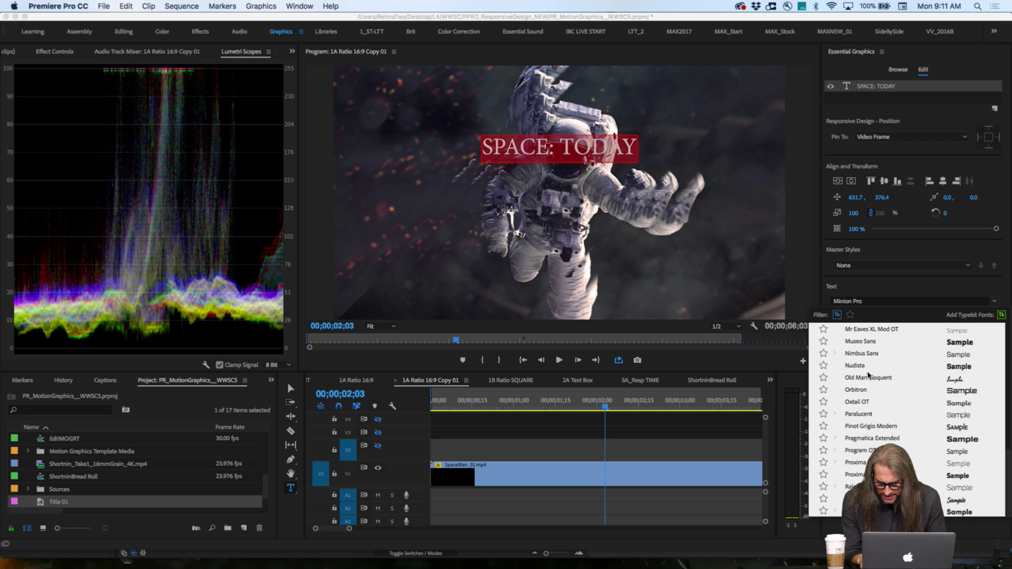
{"action": "left_click", "coordinate": [859, 414]}
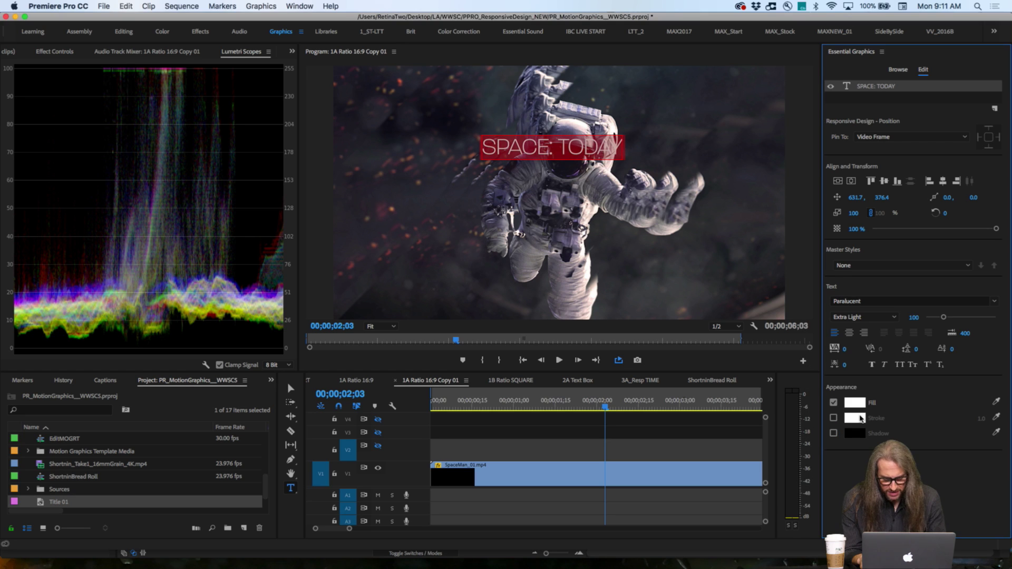
{"action": "left_click", "coordinate": [851, 181]}
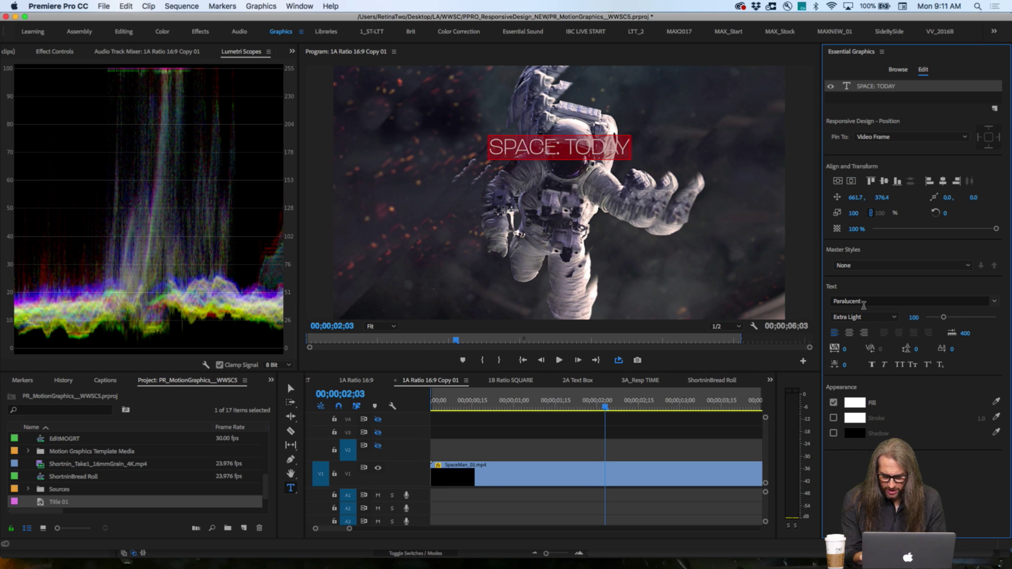
- Set the title's font size to 165, center-align its text, and center the layer horizontally in the frame
{"action": "left_click_drag", "start_coordinate": [943, 319], "coordinate": [954, 319]}
{"action": "left_click", "coordinate": [849, 333]}
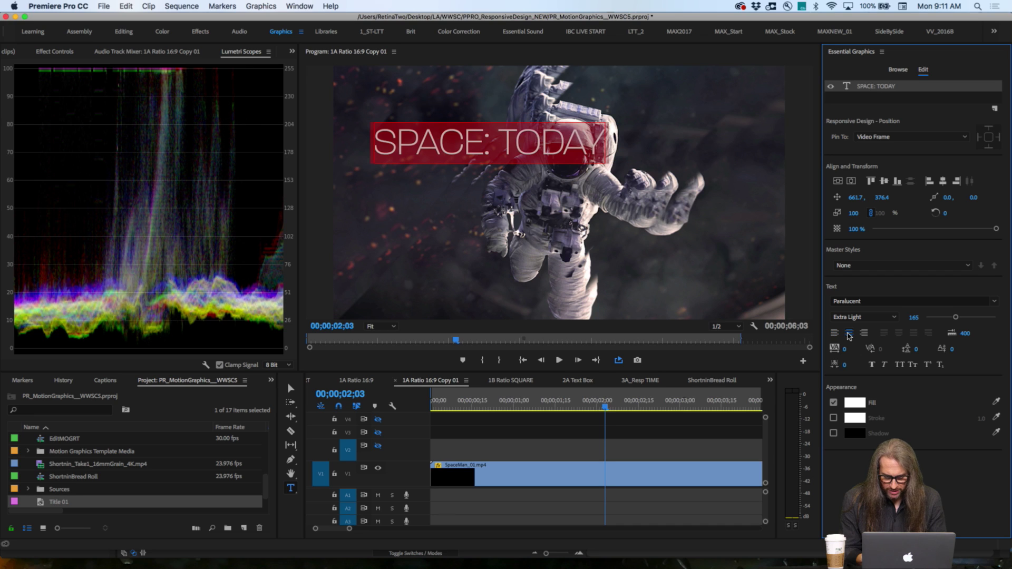
{"action": "left_click", "coordinate": [852, 181]}
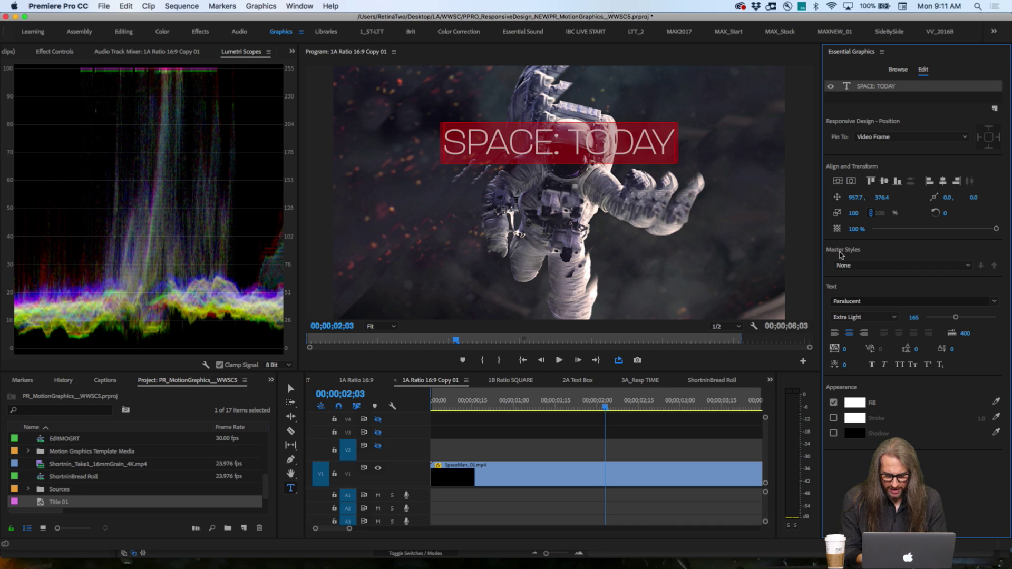
- Set the title's font style to Light and reduce its size to 117
{"action": "left_click", "coordinate": [884, 318]}
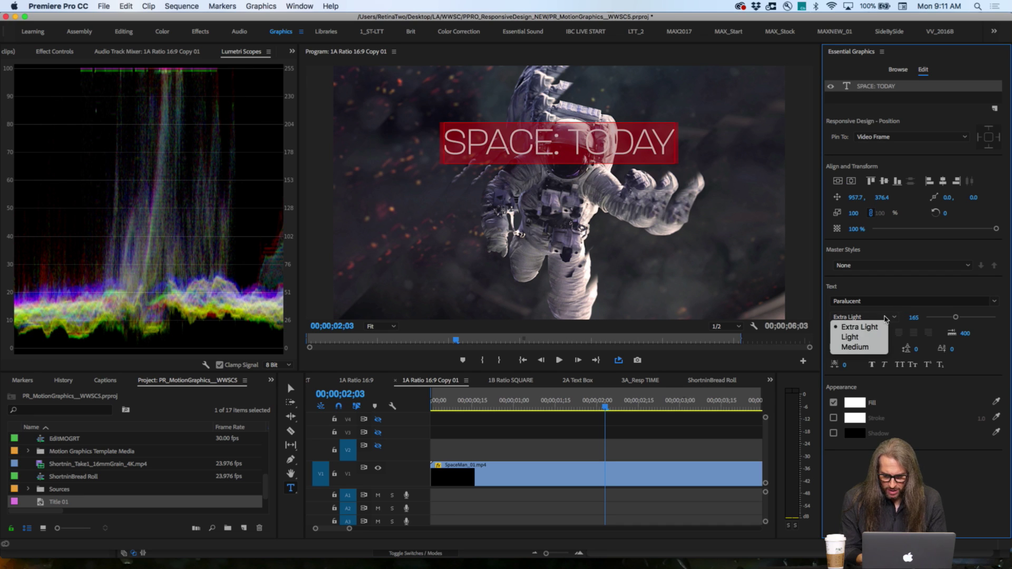
{"action": "left_click", "coordinate": [882, 337]}
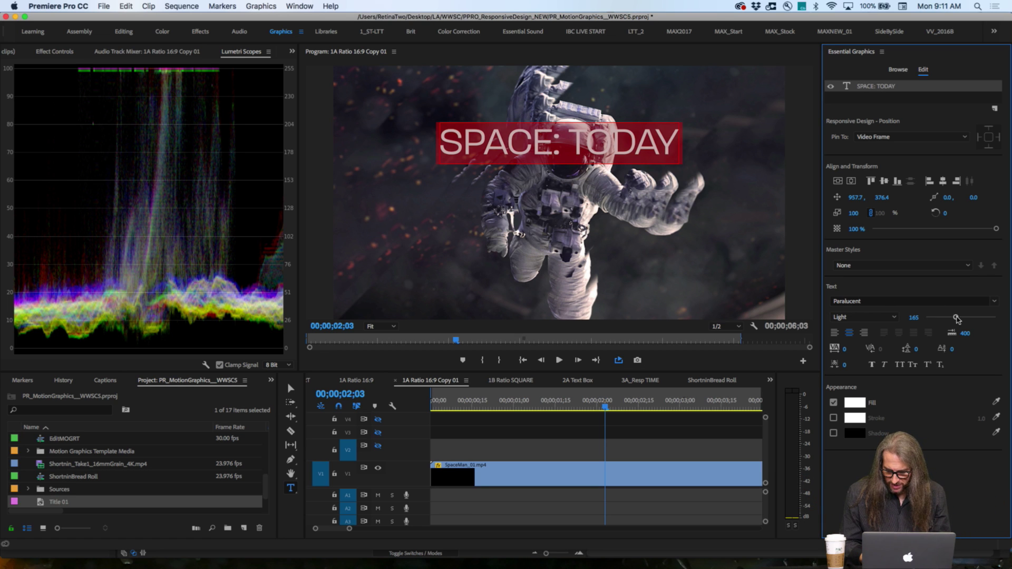
{"action": "left_click_drag", "start_coordinate": [955, 317], "coordinate": [946, 319]}
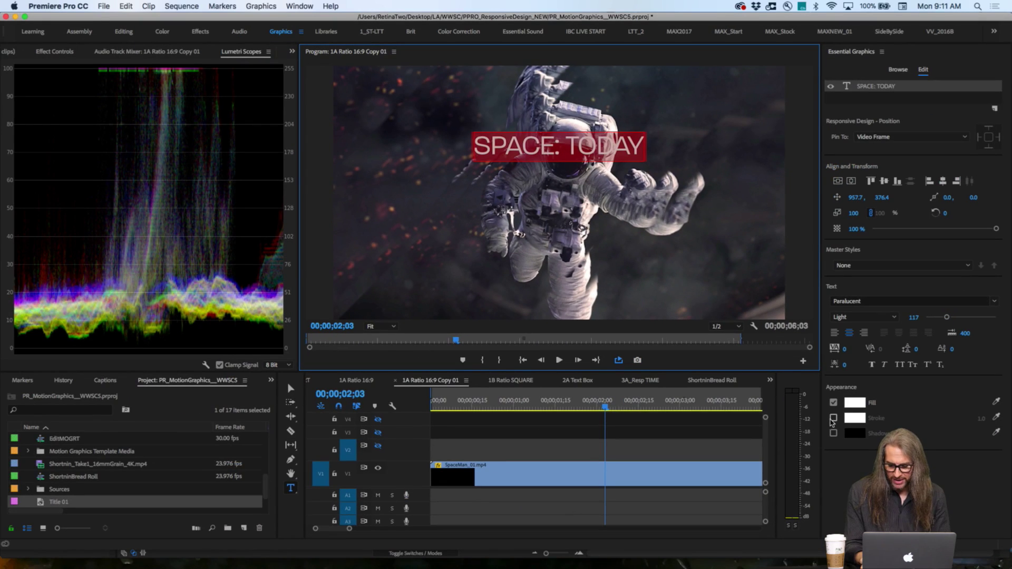
{"action": "left_click", "coordinate": [833, 418]}
{"action": "left_click", "coordinate": [834, 418]}
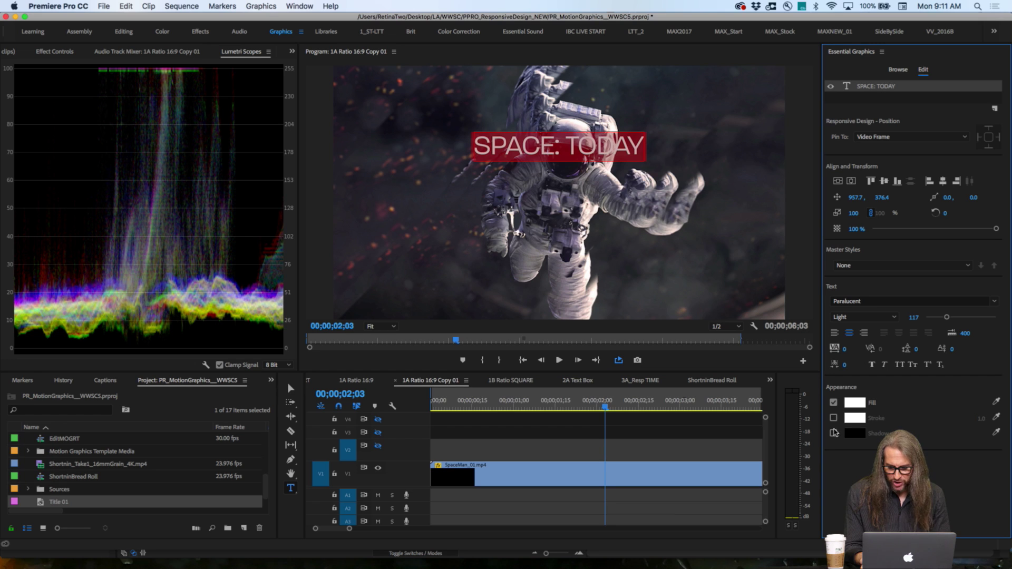
{"action": "left_click", "coordinate": [833, 434]}
{"action": "left_click", "coordinate": [833, 436]}
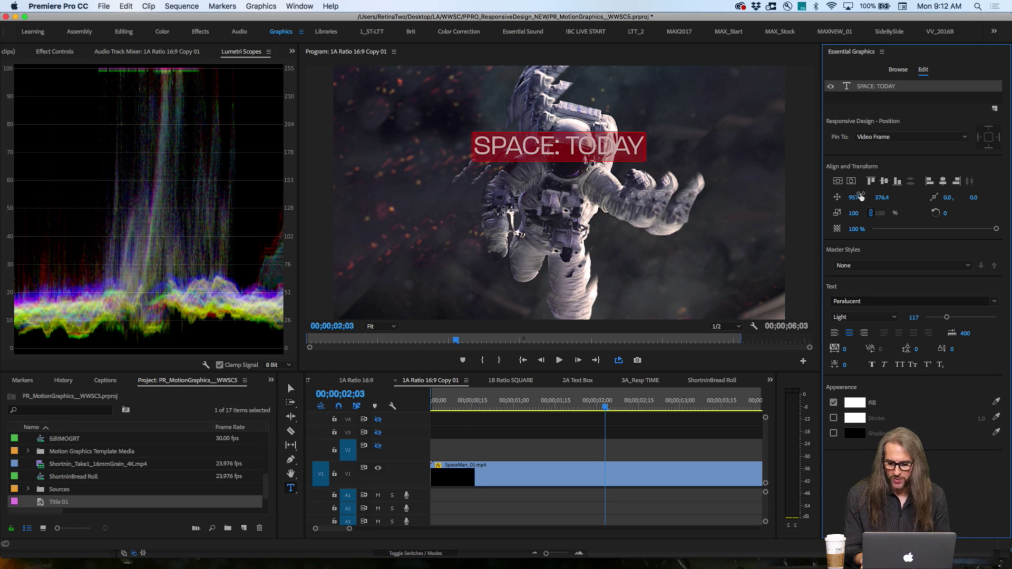
- Deselect the title text layer and add a rectangle shape layer to the same graphic
{"action": "left_click", "coordinate": [891, 101]}
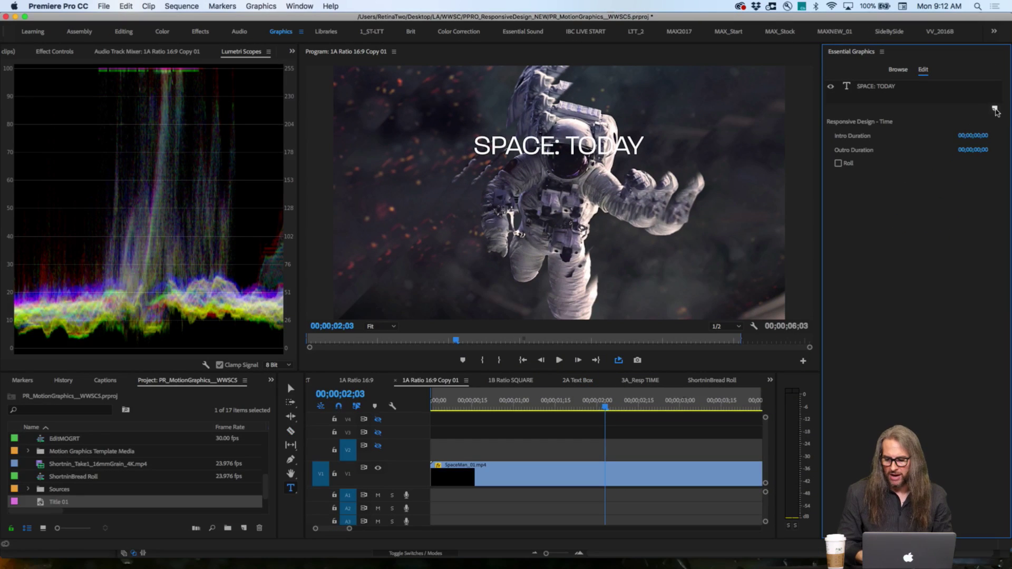
{"action": "left_click", "coordinate": [998, 111]}
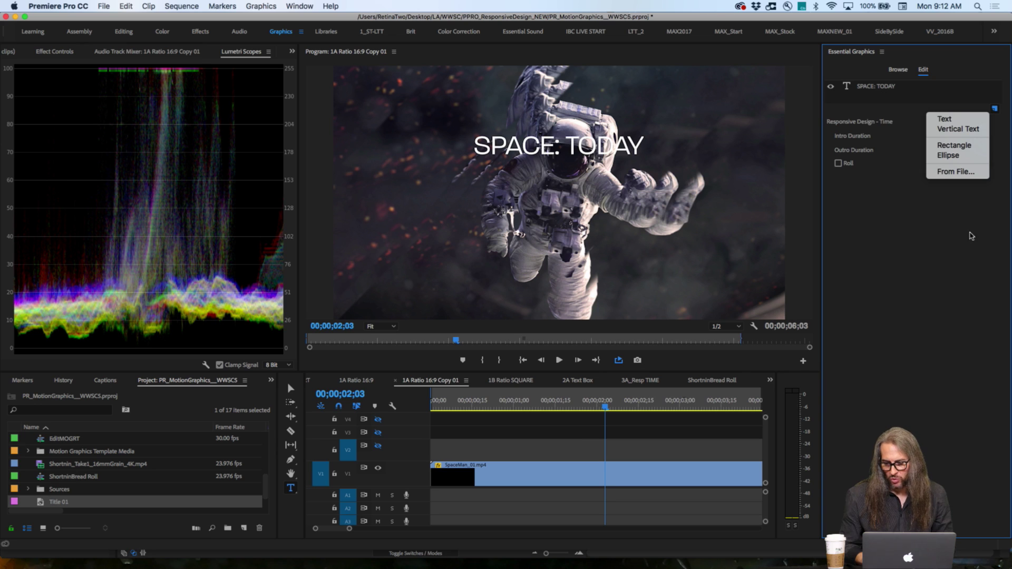
{"action": "left_click", "coordinate": [966, 145]}
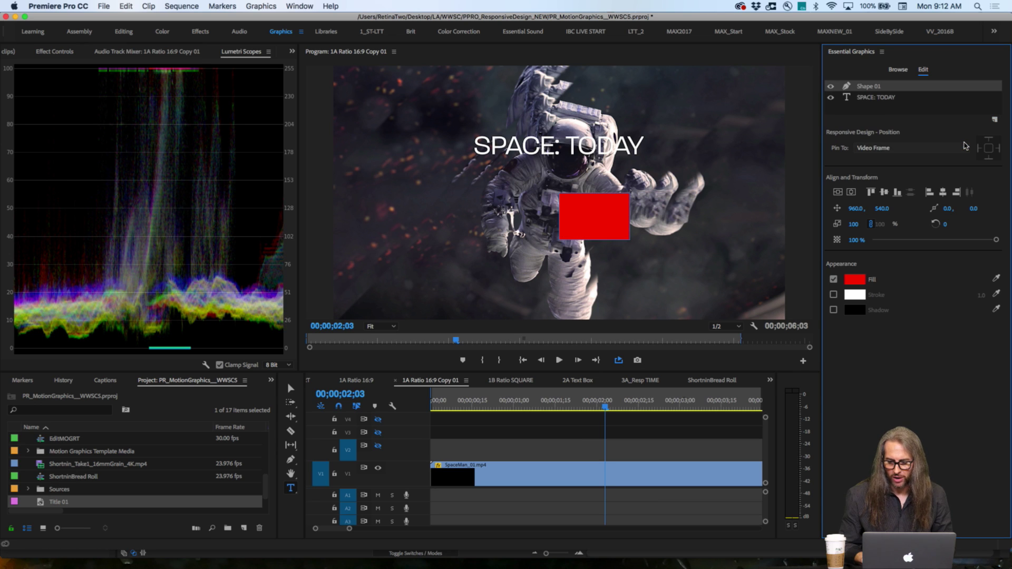
- Set the rectangle's fill color to dark blue 1C2596
{"action": "left_click", "coordinate": [854, 279]}
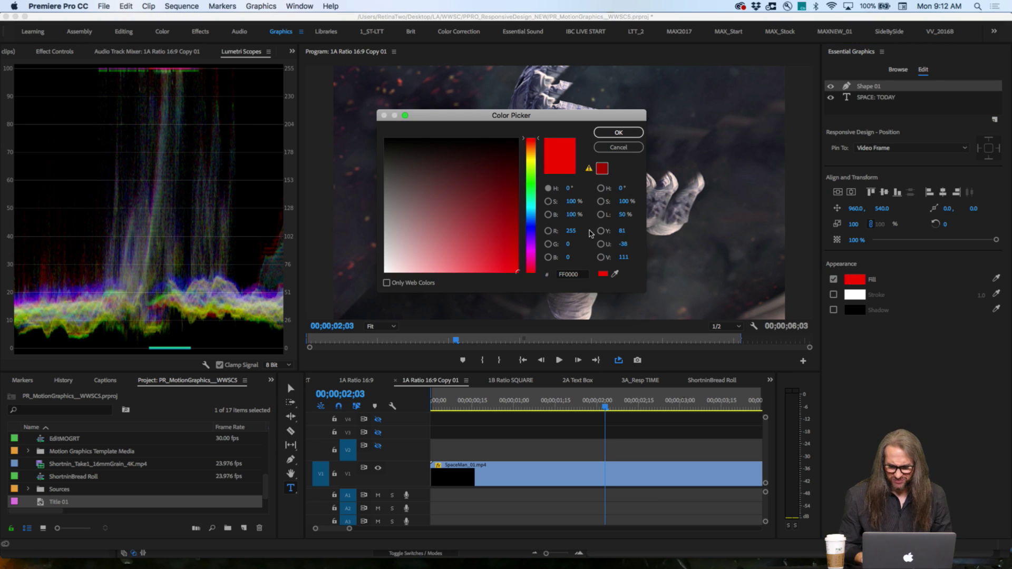
{"action": "left_click", "coordinate": [531, 226]}
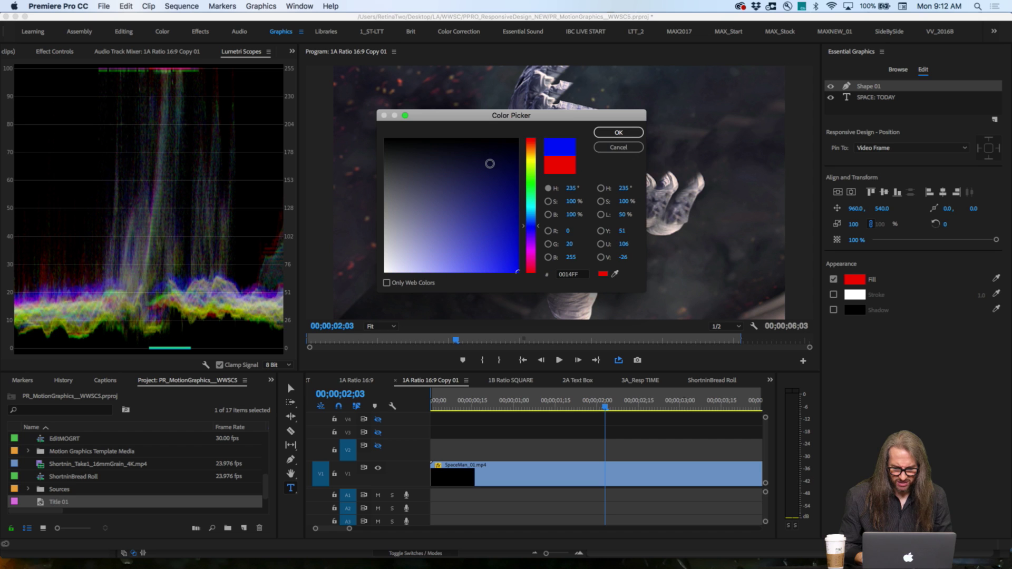
{"action": "left_click_drag", "start_coordinate": [490, 163], "coordinate": [494, 217]}
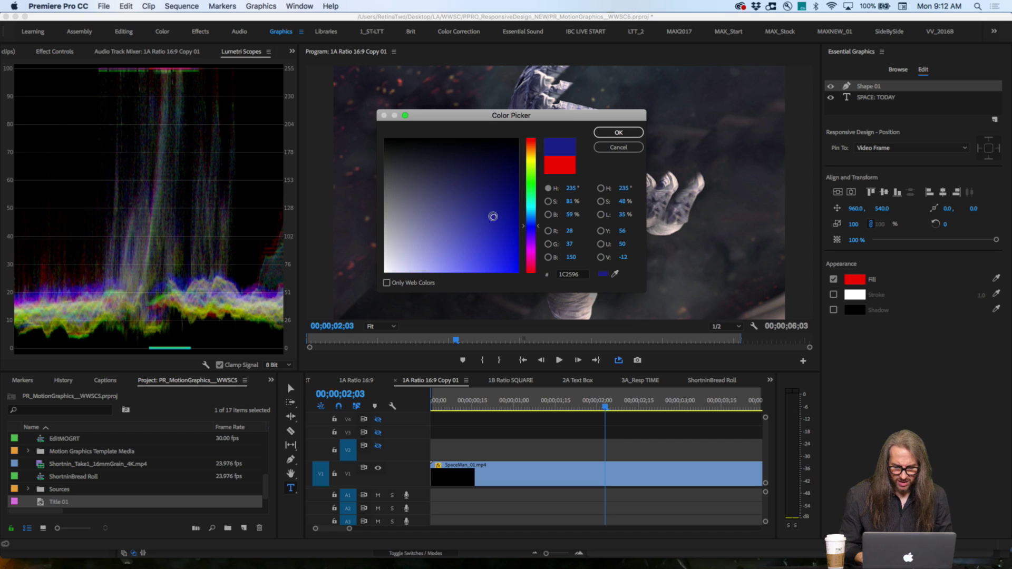
{"action": "left_click", "coordinate": [618, 133]}
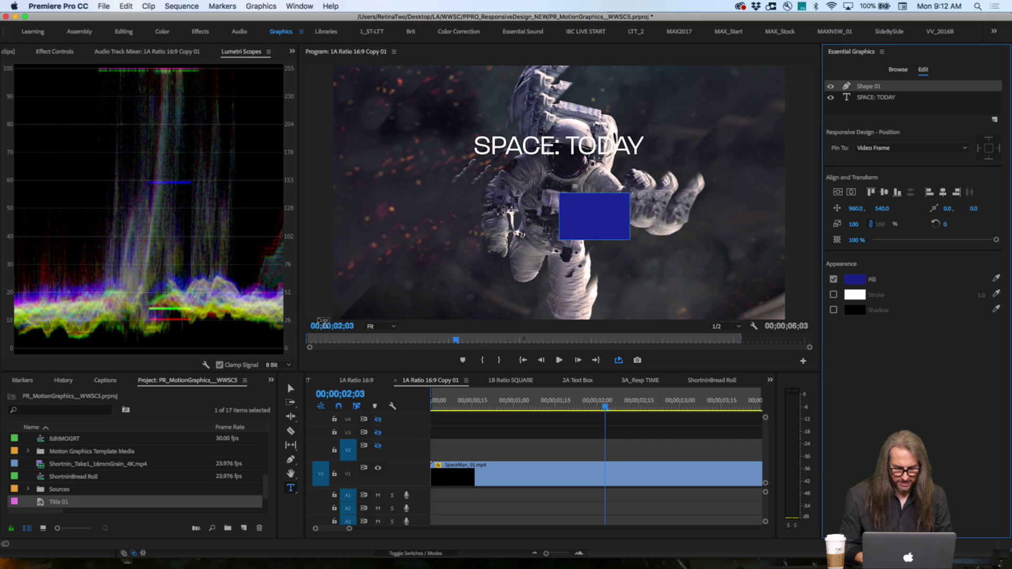
- Reshape the blue rectangle into a thin bar slightly wider than the title, place it just below the text, and center it horizontally in the frame
{"action": "left_click", "coordinate": [292, 390]}
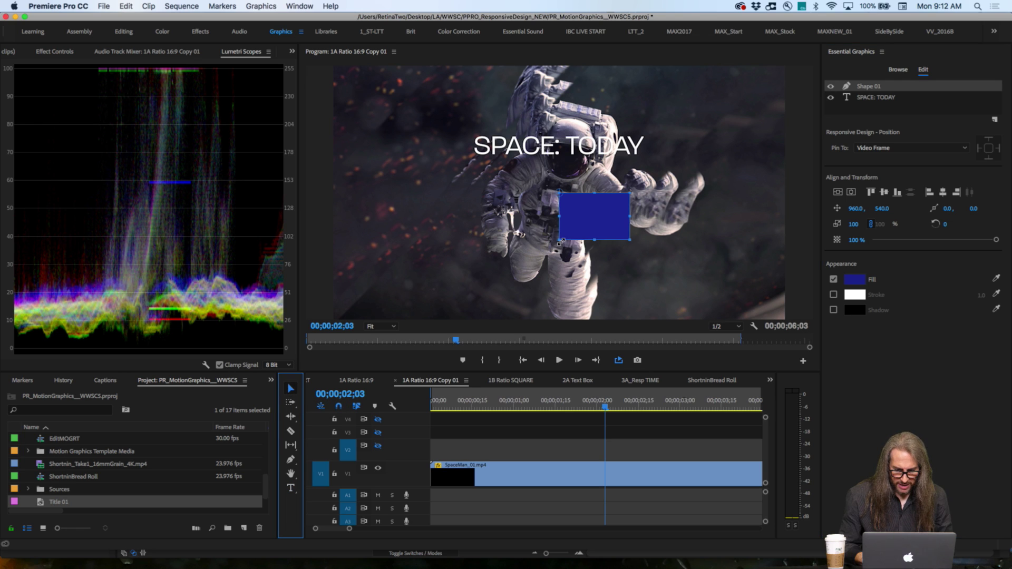
{"action": "left_click_drag", "start_coordinate": [562, 240], "coordinate": [482, 166]}
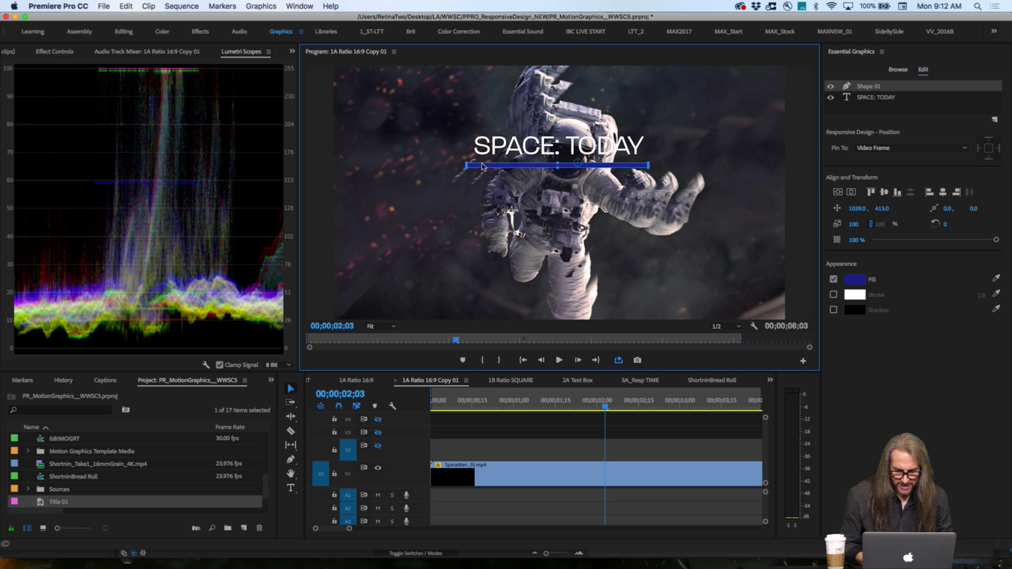
{"action": "left_click", "coordinate": [852, 193]}
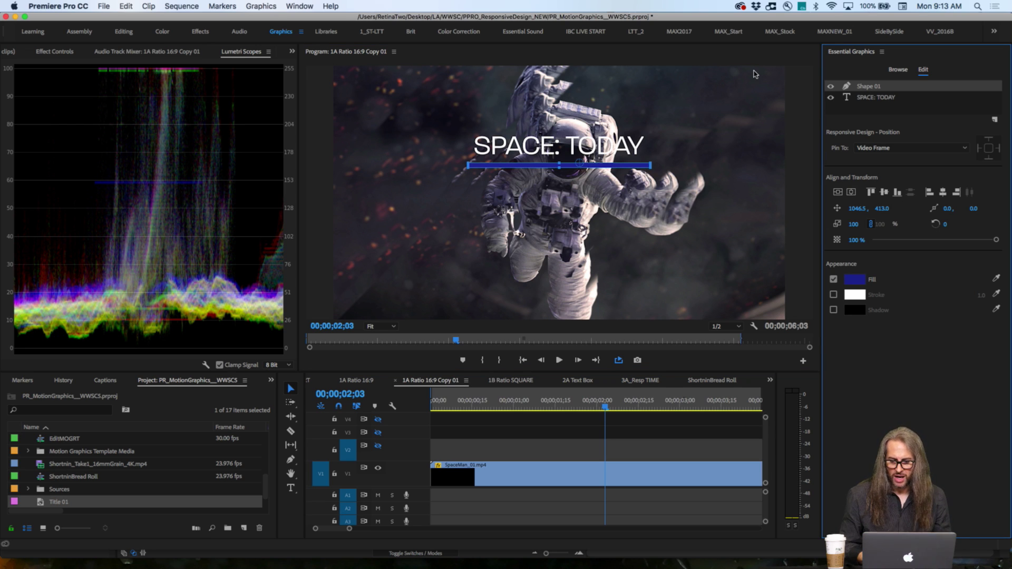
- Nudge the blue bar up to a vertical position of 400 and the "SPACE: TODAY" text up to 374.4
{"action": "left_click", "coordinate": [880, 99], "text": "shift"}
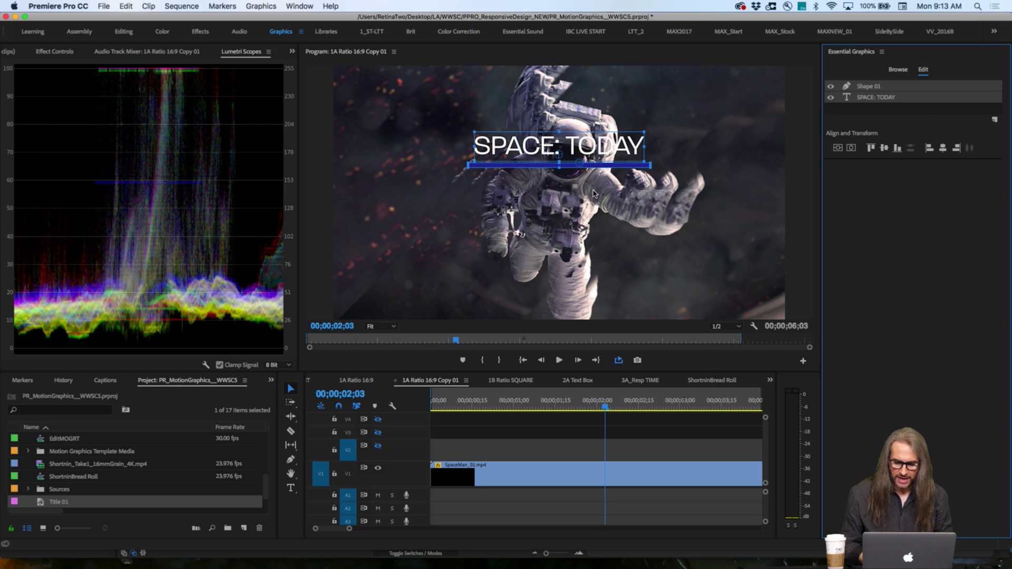
{"action": "left_click", "coordinate": [618, 165]}
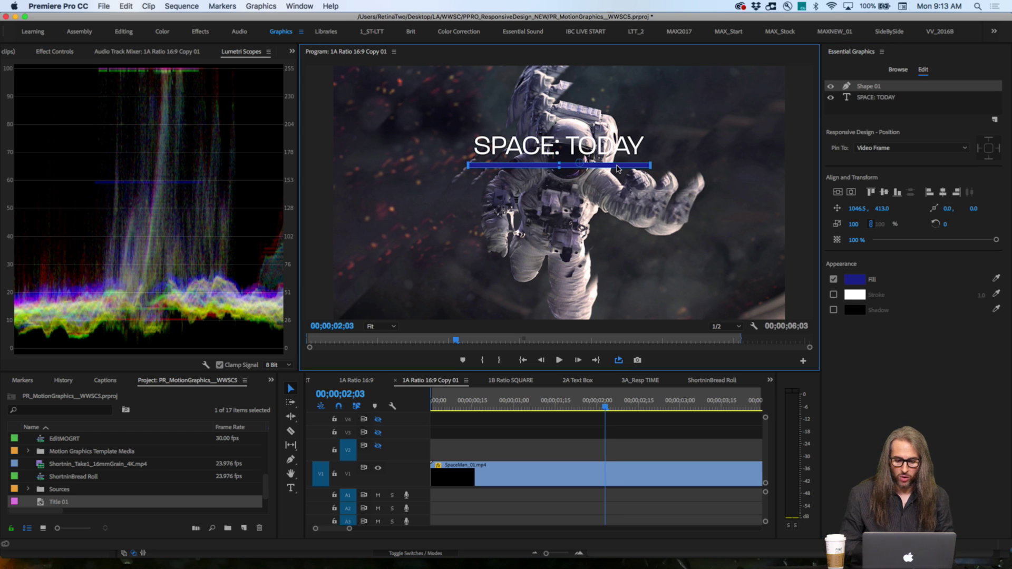
{"action": "mouse_move", "coordinate": [618, 168]}
{"action": "left_mouse_down"}
{"action": "mouse_move", "coordinate": [618, 221]}
{"action": "mouse_move", "coordinate": [619, 132]}
{"action": "mouse_move", "coordinate": [619, 207]}
{"action": "mouse_move", "coordinate": [615, 165]}
{"action": "left_mouse_up"}
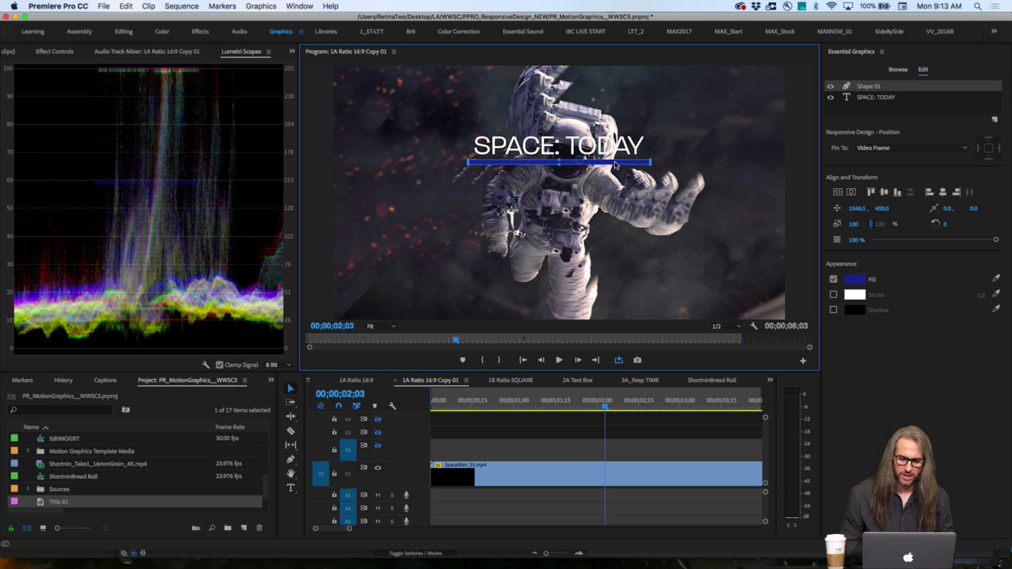
{"action": "left_click", "coordinate": [601, 155]}
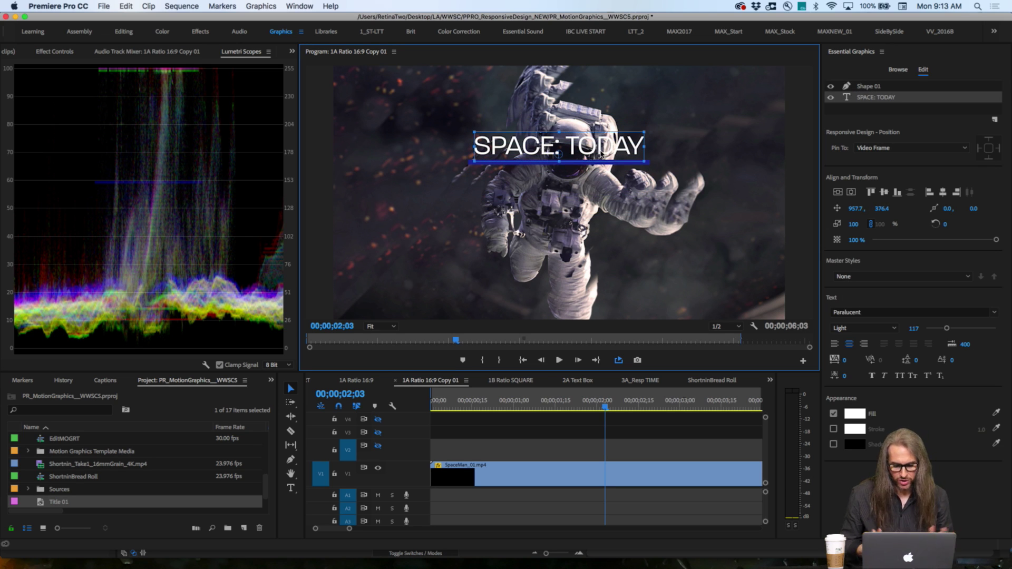
{"action": "left_click_drag", "start_coordinate": [601, 155], "coordinate": [601, 154]}
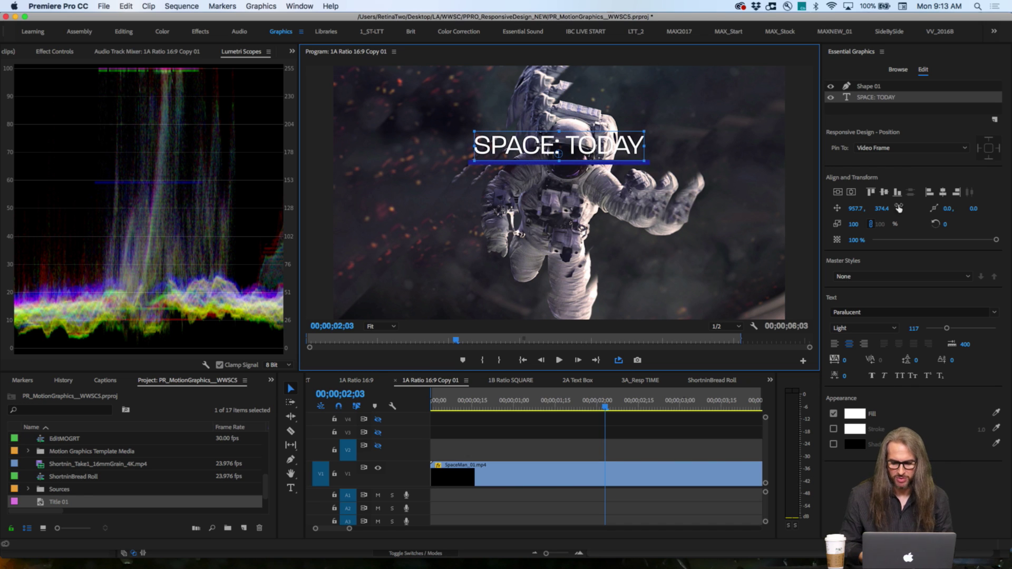
- Add a text layer reading "An Exploration of our Planet" below the blue bar with the Type tool
{"action": "left_click", "coordinate": [850, 104]}
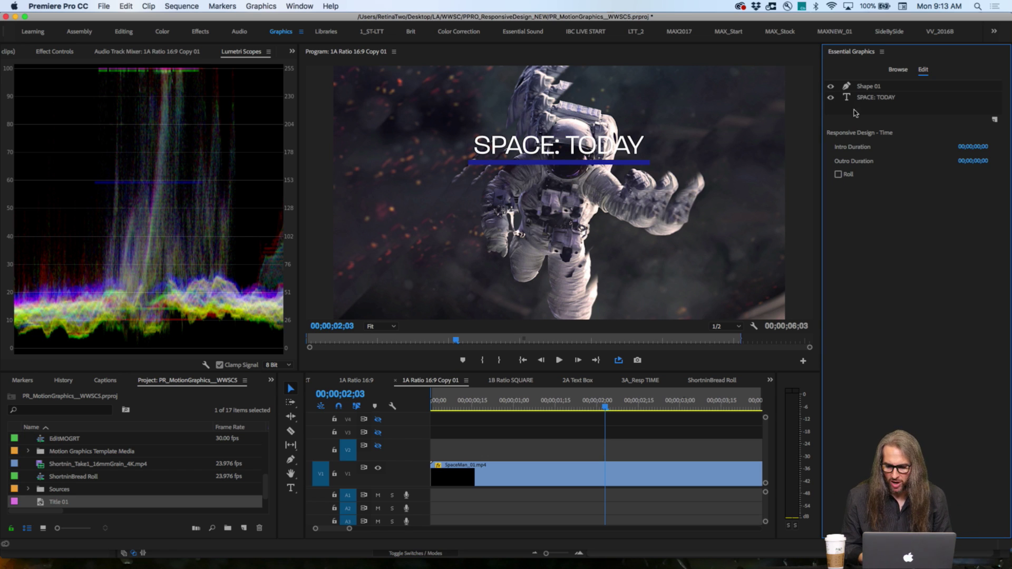
{"action": "left_click", "coordinate": [993, 121]}
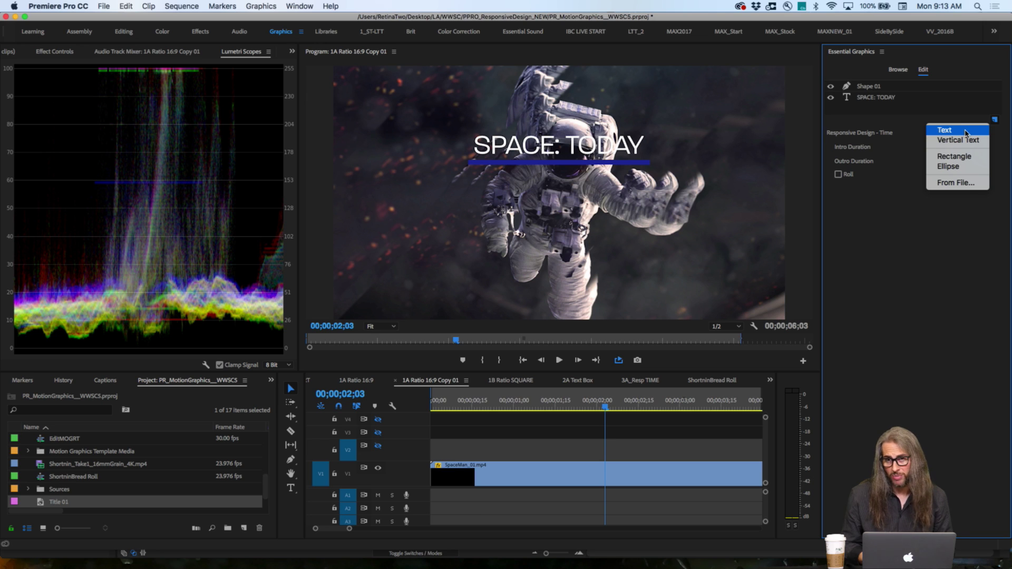
{"action": "left_click", "coordinate": [290, 493]}
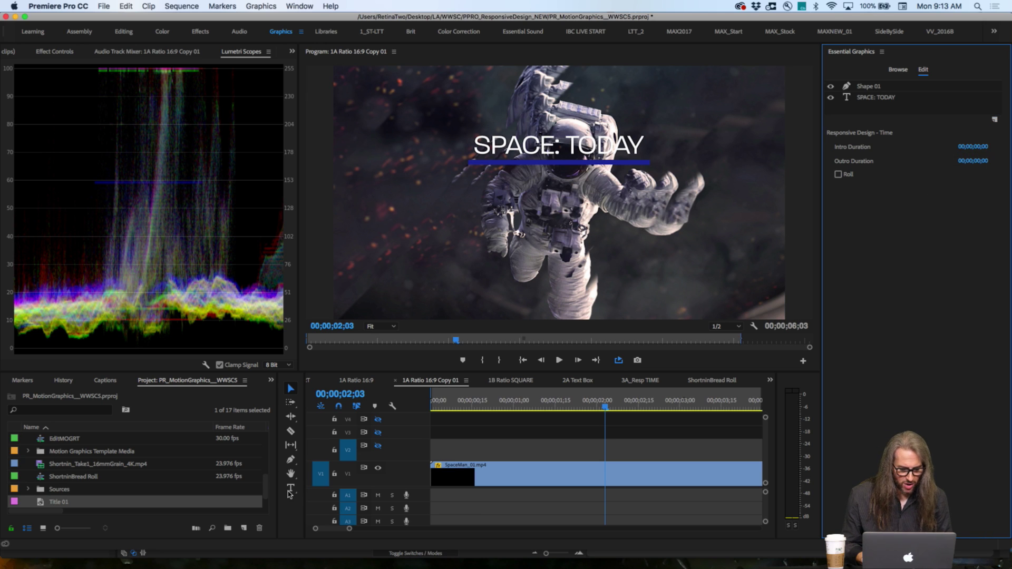
{"action": "left_click", "coordinate": [290, 491]}
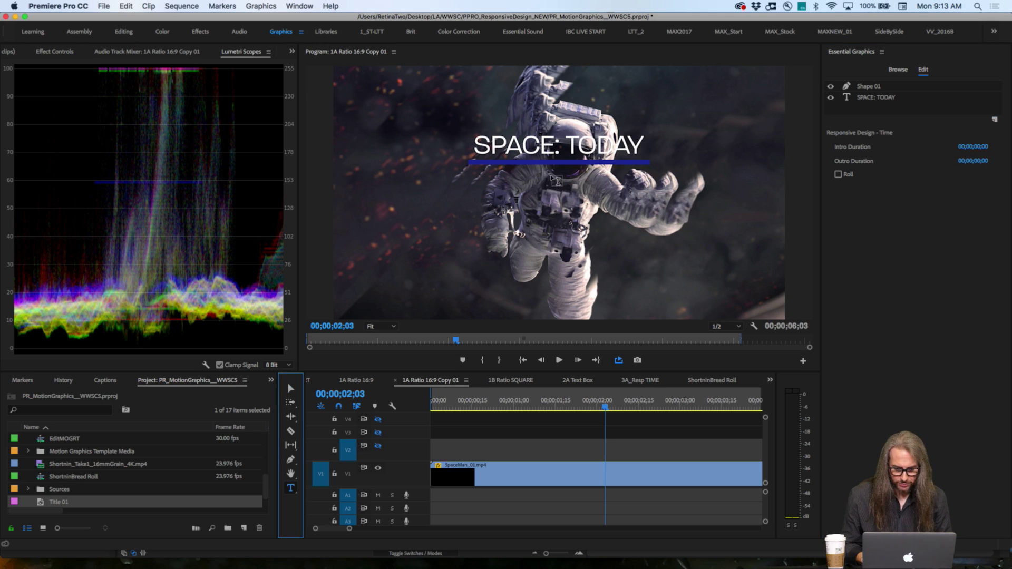
{"action": "left_click", "coordinate": [551, 175]}
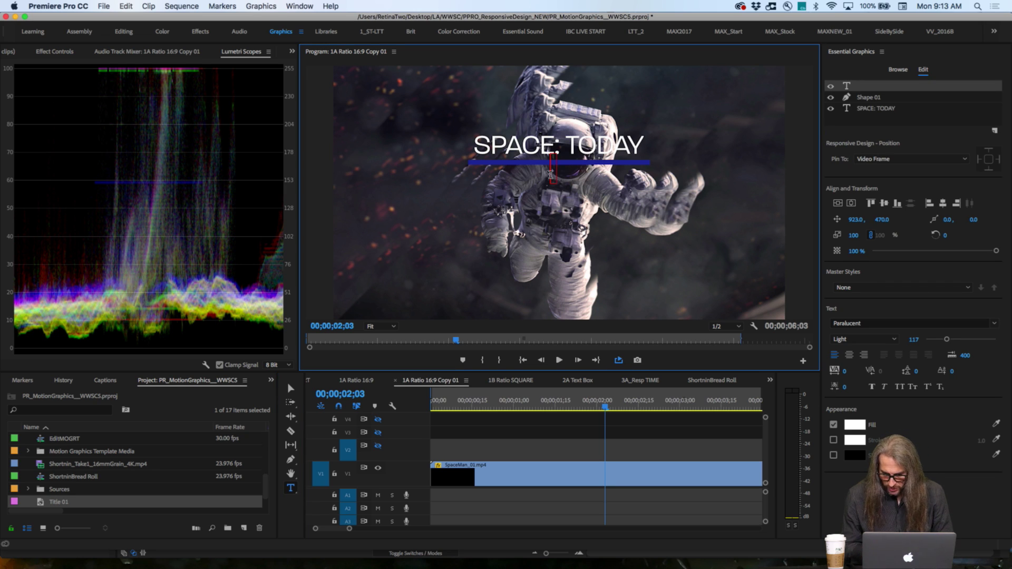
{"action": "type", "text": "An"}
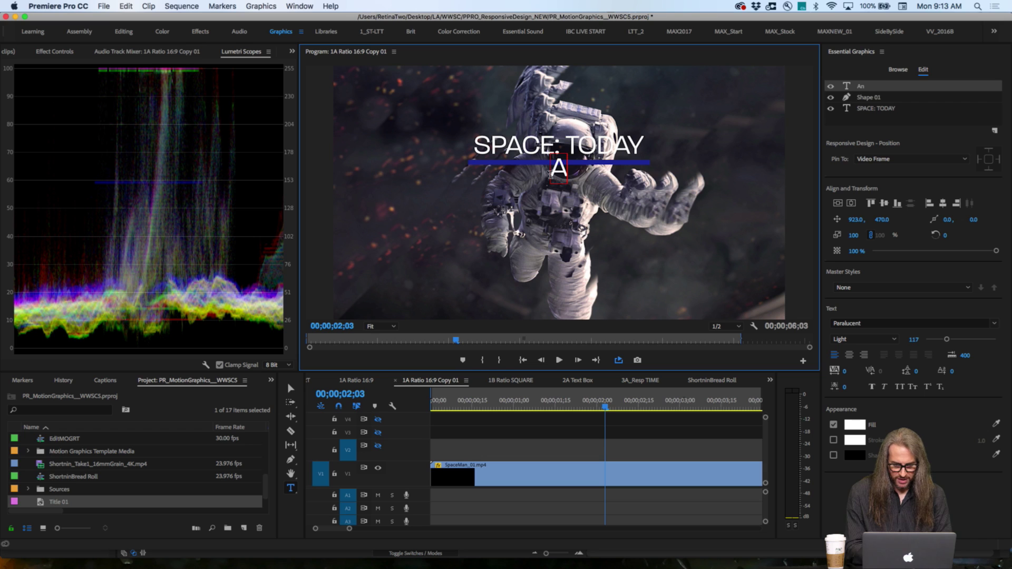
{"action": "type", "text": " Exploration"}
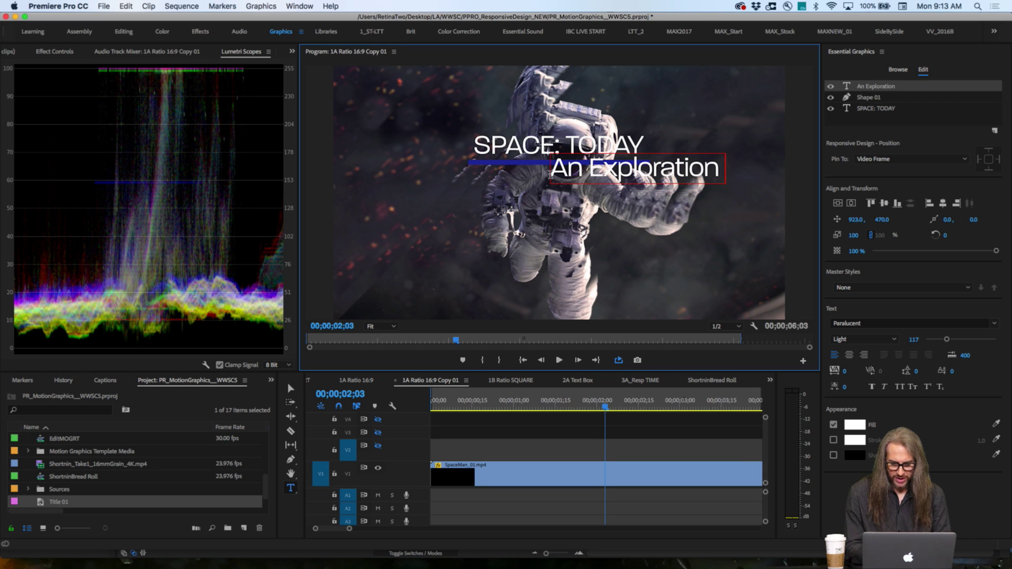
{"action": "type", "text": " of our"}
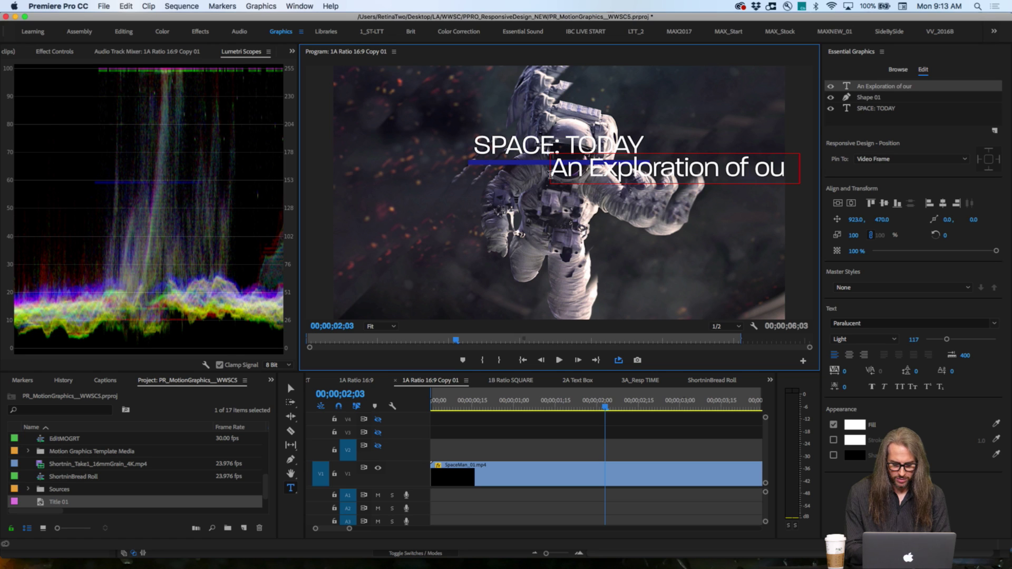
{"action": "type", "text": " Planet"}
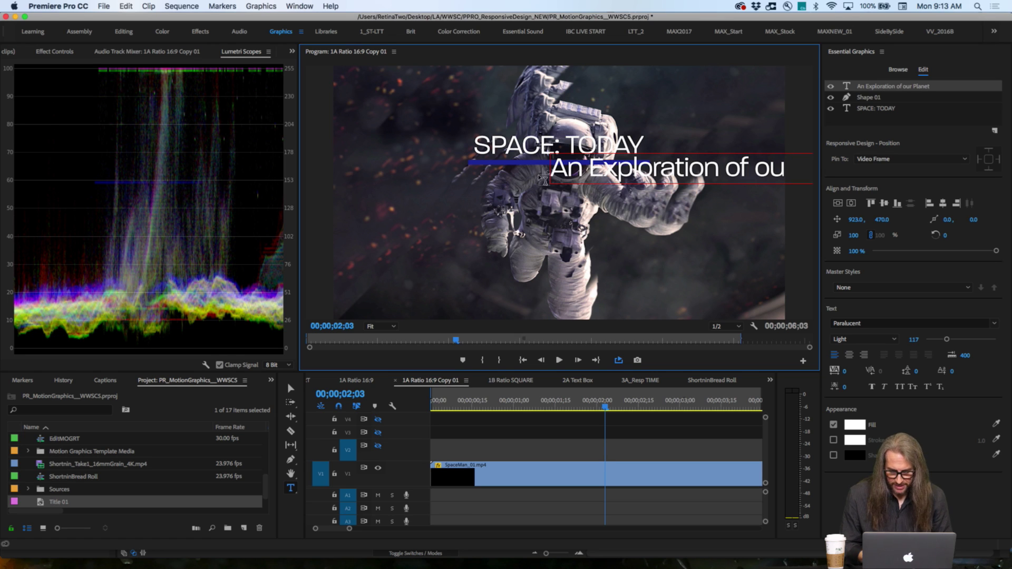
- Reduce the whole subtitle's font size to 67 and center it horizontally in the frame
{"action": "triple_click", "coordinate": [566, 171]}
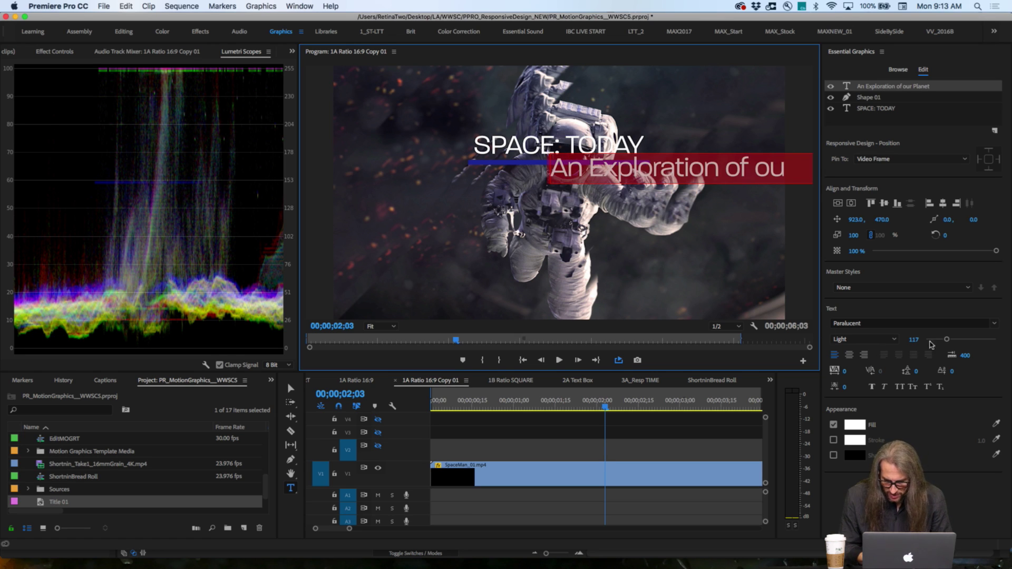
{"action": "left_click_drag", "start_coordinate": [946, 339], "coordinate": [937, 343]}
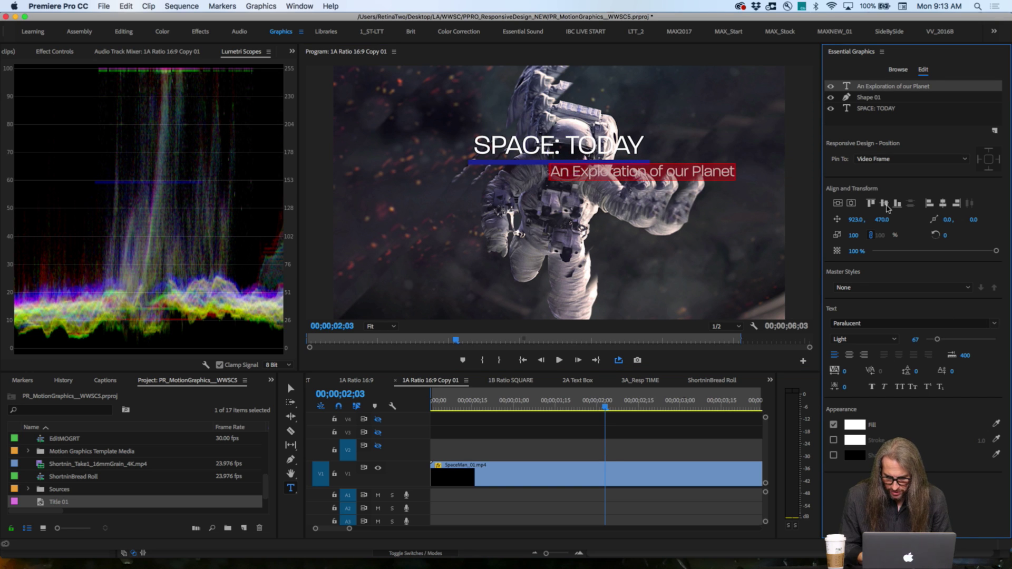
{"action": "left_click", "coordinate": [851, 204]}
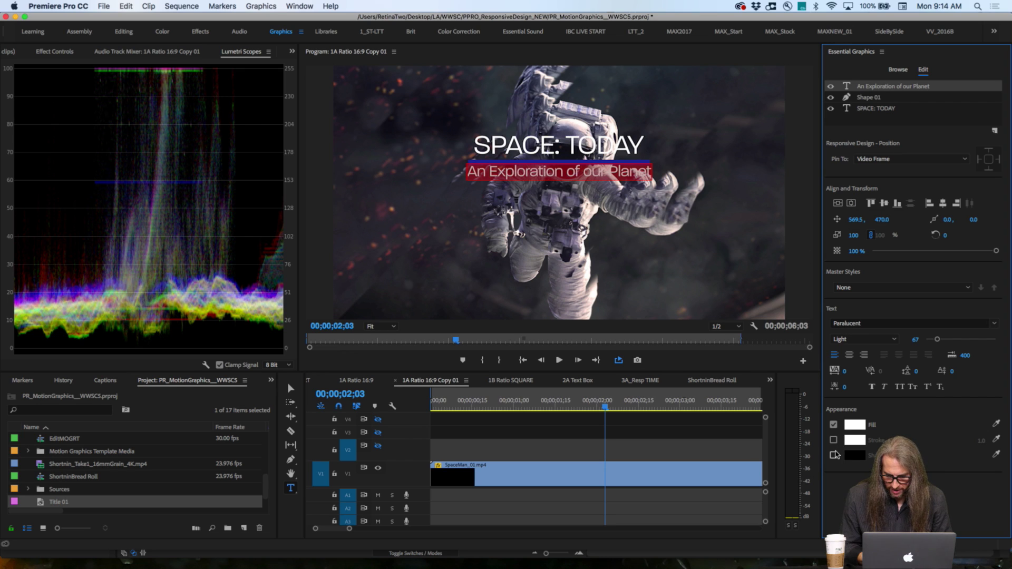
- Enable a shadow on the subtitle with 50% opacity, a distance of 27.4 and a blur of 107, and leave text editing
{"action": "left_click", "coordinate": [833, 455]}
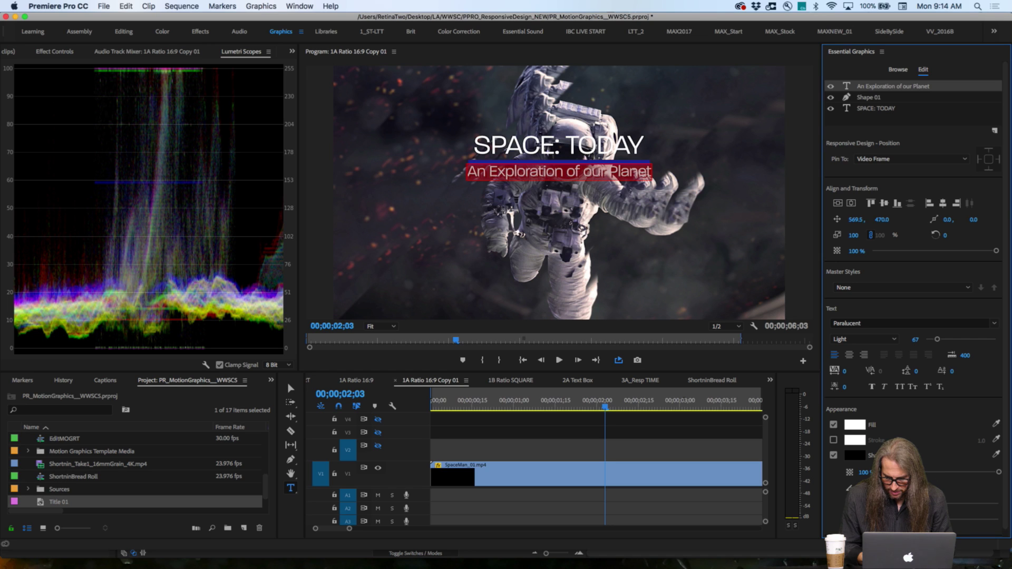
{"action": "left_click_drag", "start_coordinate": [998, 472], "coordinate": [944, 473]}
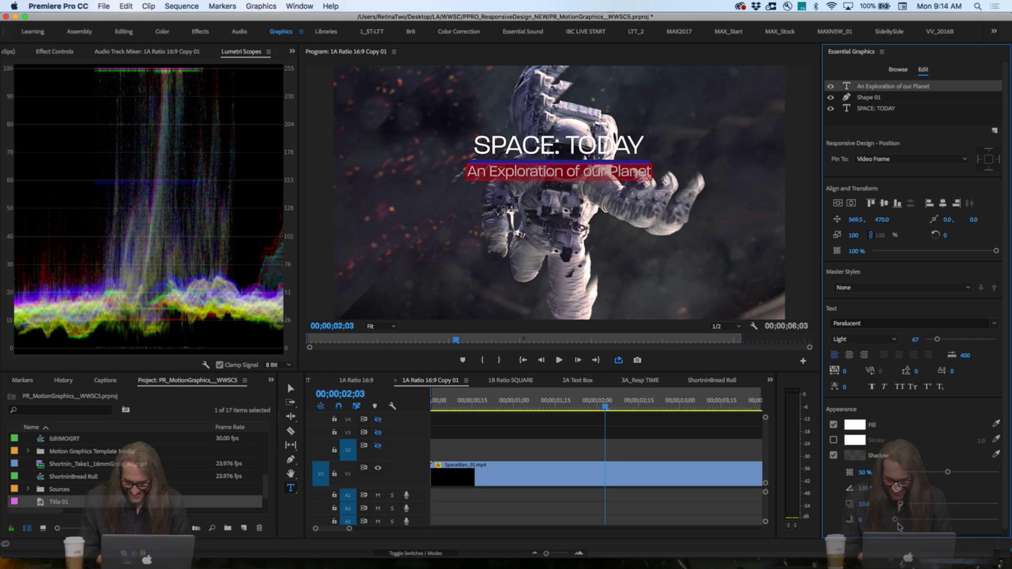
{"action": "left_click_drag", "start_coordinate": [896, 520], "coordinate": [910, 504]}
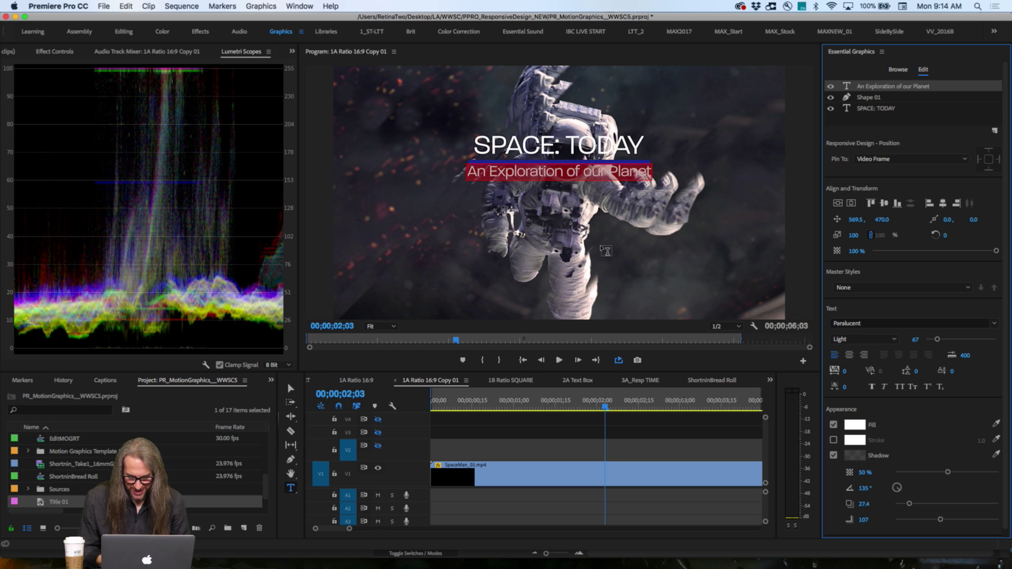
{"action": "left_click", "coordinate": [291, 389]}
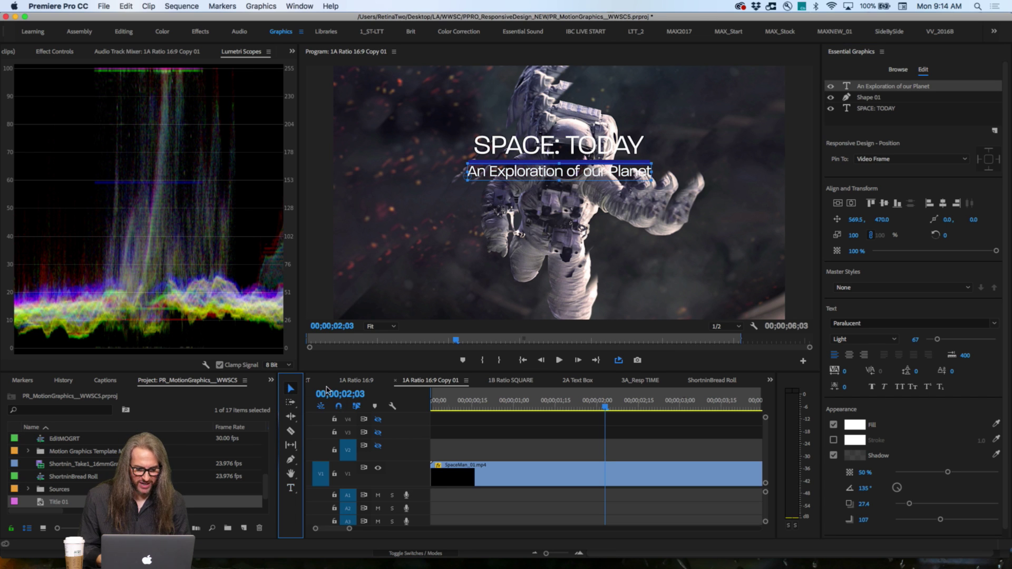
- Move the playhead to 00;00;01;27, just before the start of the "An Exploration of our Planet" clip in the timeline
{"action": "left_click_drag", "start_coordinate": [605, 407], "coordinate": [555, 463]}
{"action": "scroll", "coordinate": [553, 467], "scroll_direction": "up", "scroll_amount": 2}
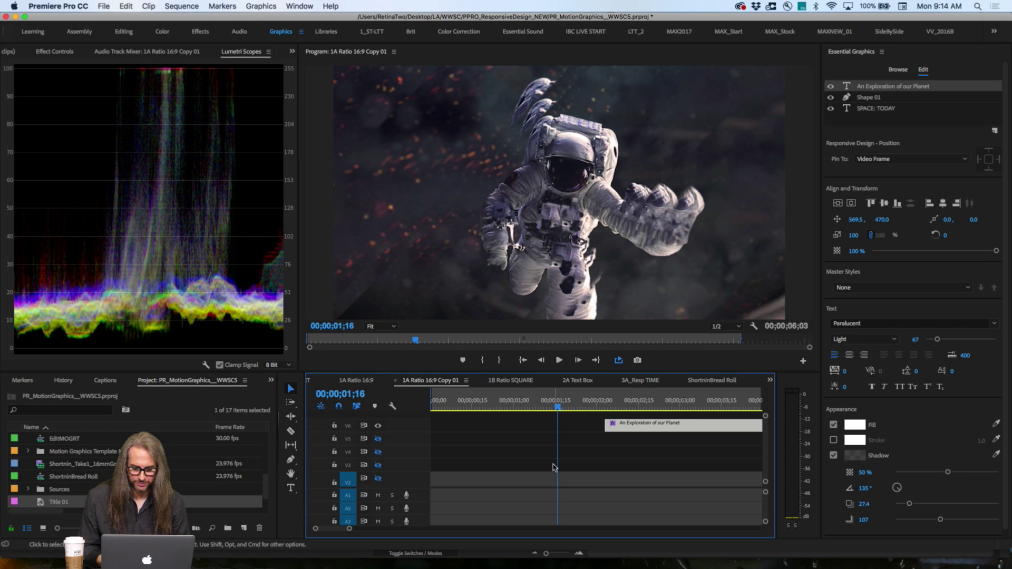
{"action": "key", "text": "minus"}
{"action": "left_click", "coordinate": [511, 399]}
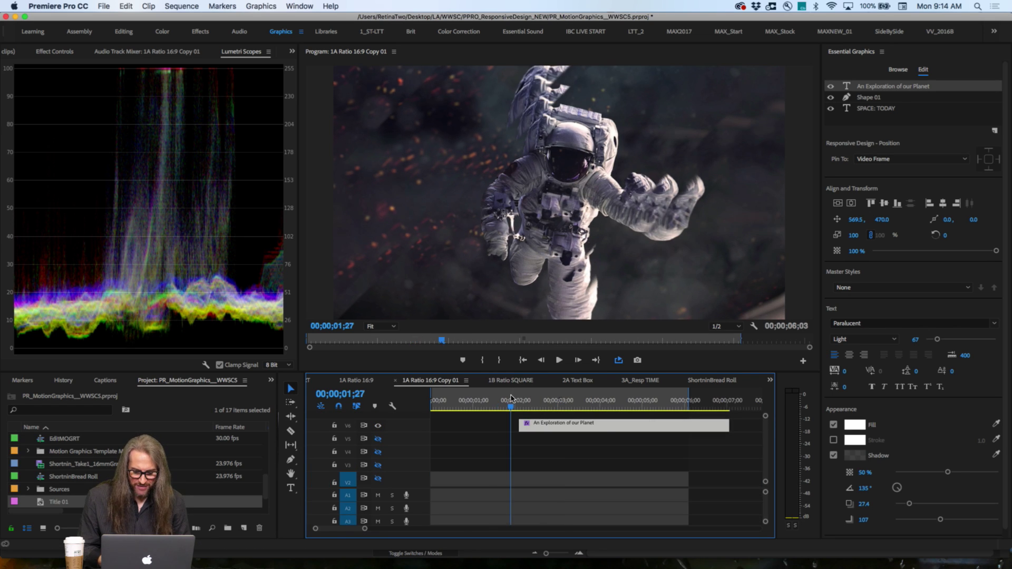
- Move the title clip onto track V2 above SpaceMan_01.mp4 with its start and the playhead at 00;00;00;17, and turn on track V3's output
{"action": "left_click_drag", "start_coordinate": [512, 399], "coordinate": [573, 394]}
{"action": "key", "text": "equal"}
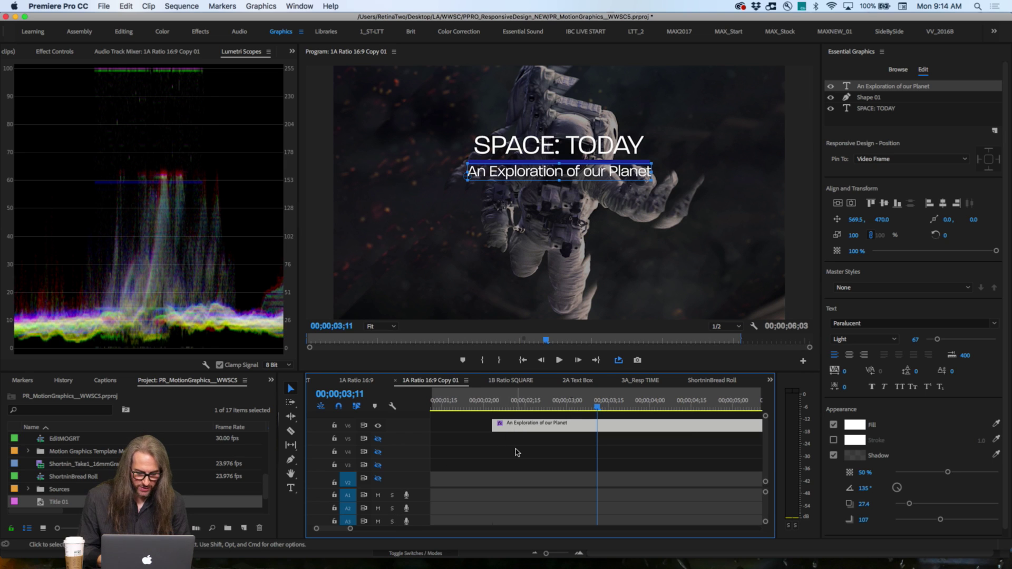
{"action": "left_click_drag", "start_coordinate": [516, 424], "coordinate": [399, 483]}
{"action": "scroll", "coordinate": [449, 471], "scroll_direction": "down", "scroll_amount": 2}
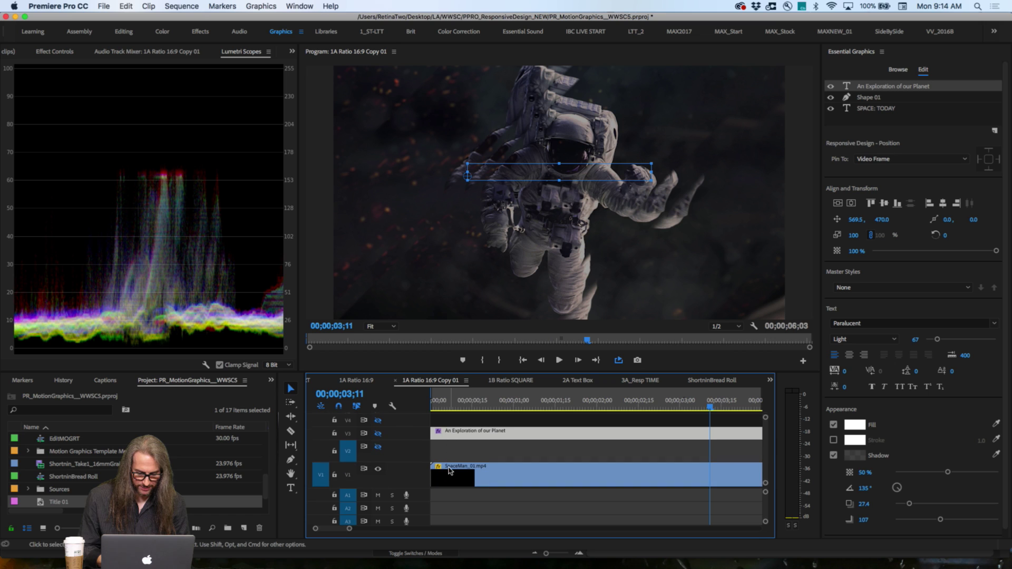
{"action": "left_click", "coordinate": [378, 433]}
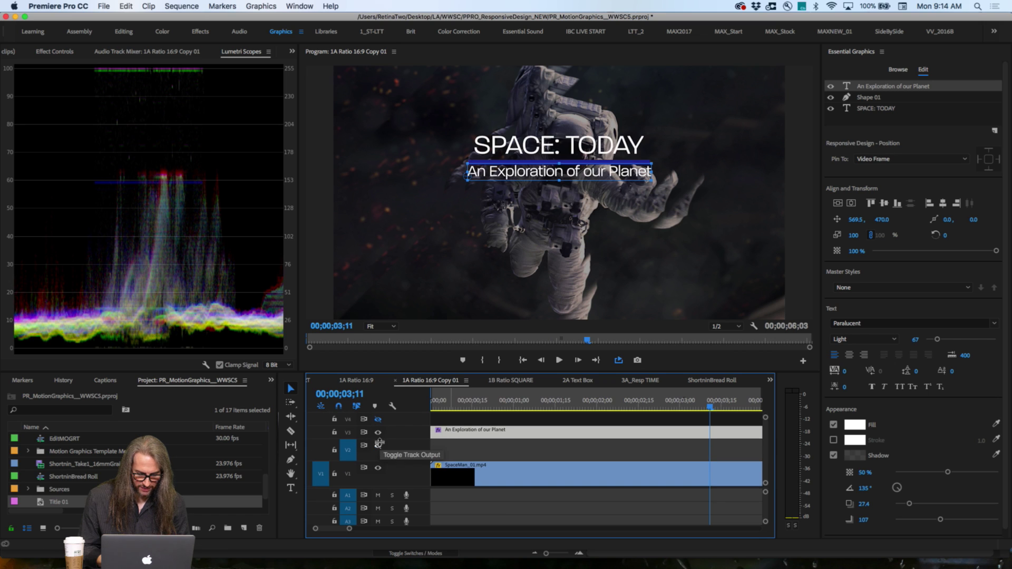
{"action": "left_click_drag", "start_coordinate": [472, 431], "coordinate": [534, 454]}
{"action": "left_click", "coordinate": [478, 403]}
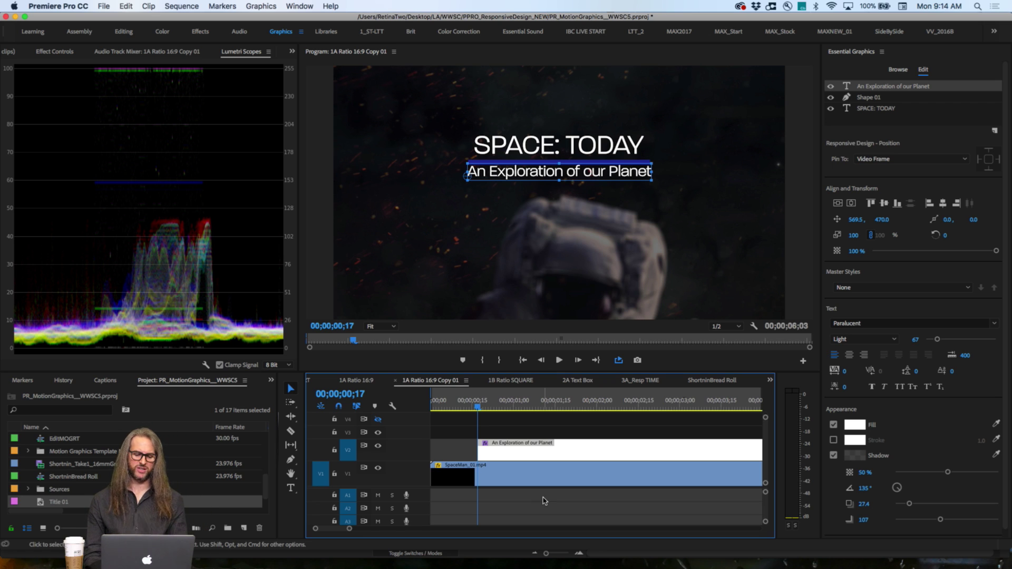
- Look at the label colors available for the SpaceMan_01.mp4 clip and open the Labels preferences
{"action": "left_click", "coordinate": [500, 476]}
{"action": "right_click", "coordinate": [500, 476]}
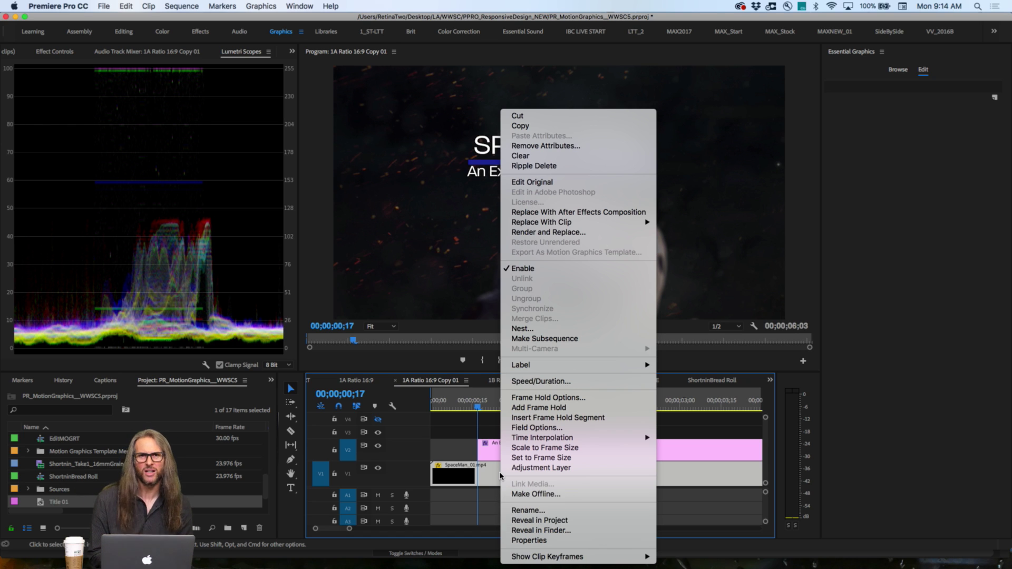
{"action": "mouse_move", "coordinate": [531, 366]}
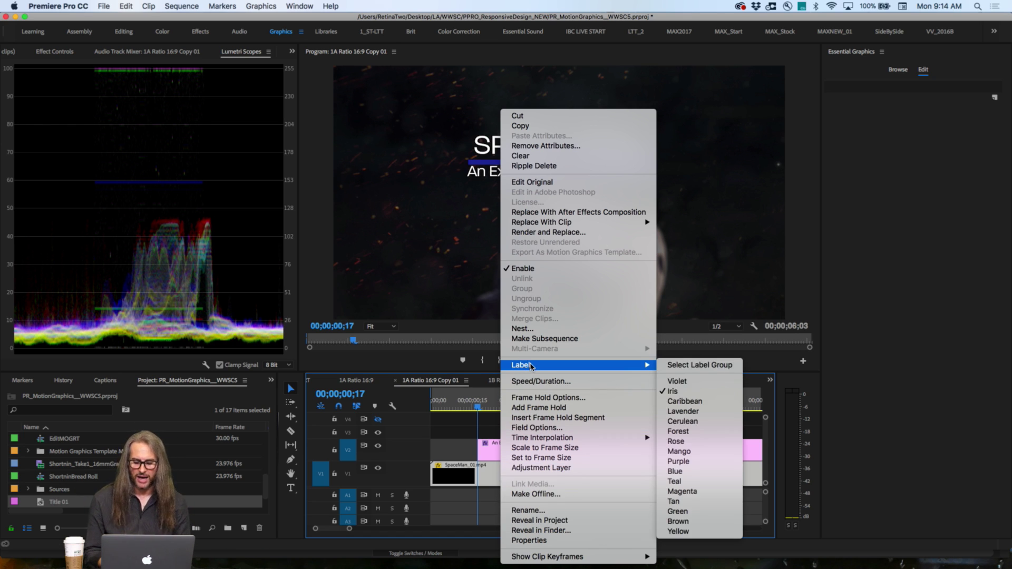
{"action": "left_click", "coordinate": [56, 6]}
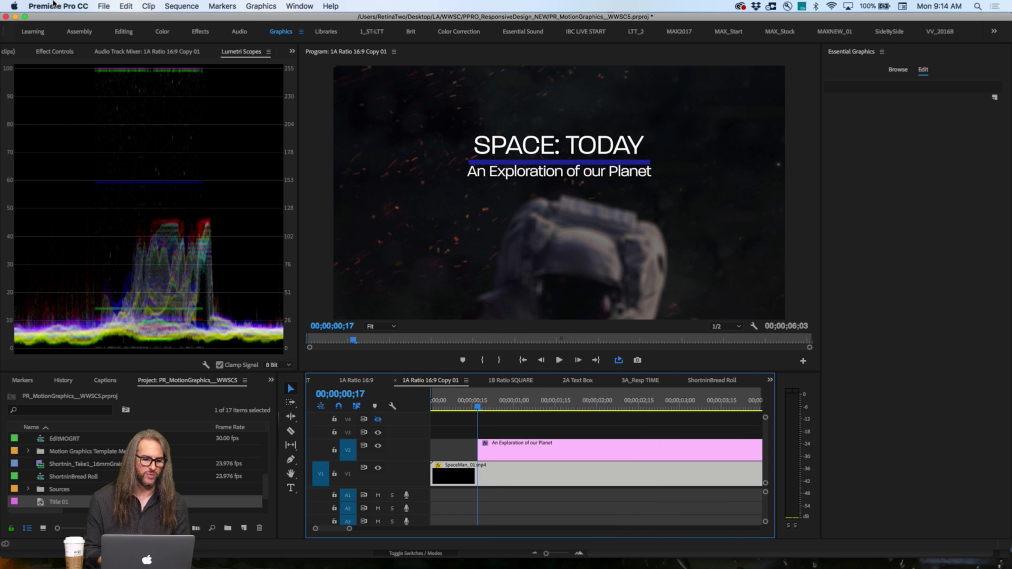
{"action": "left_click", "coordinate": [55, 6]}
{"action": "mouse_move", "coordinate": [78, 35]}
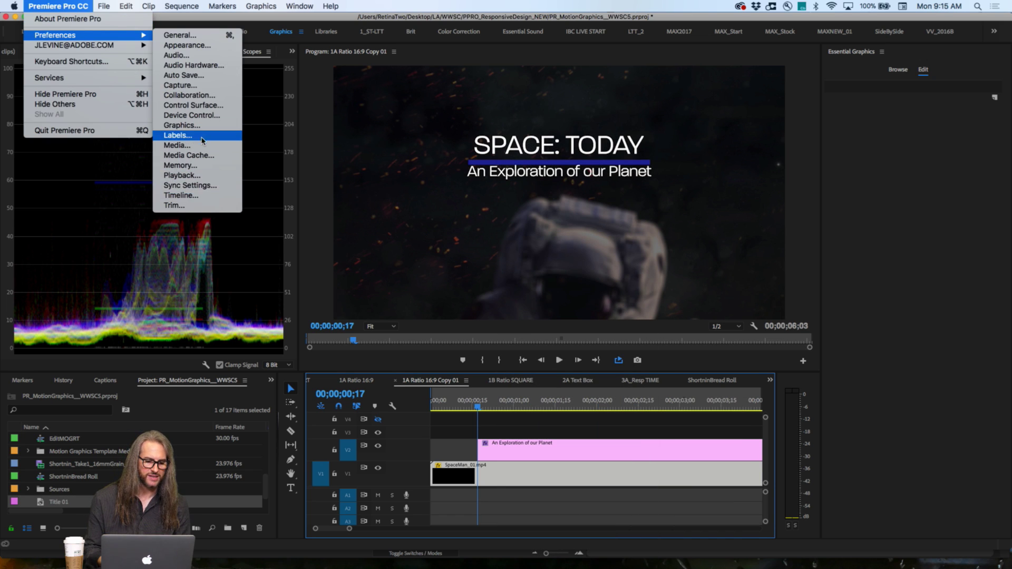
{"action": "left_click", "coordinate": [177, 135]}
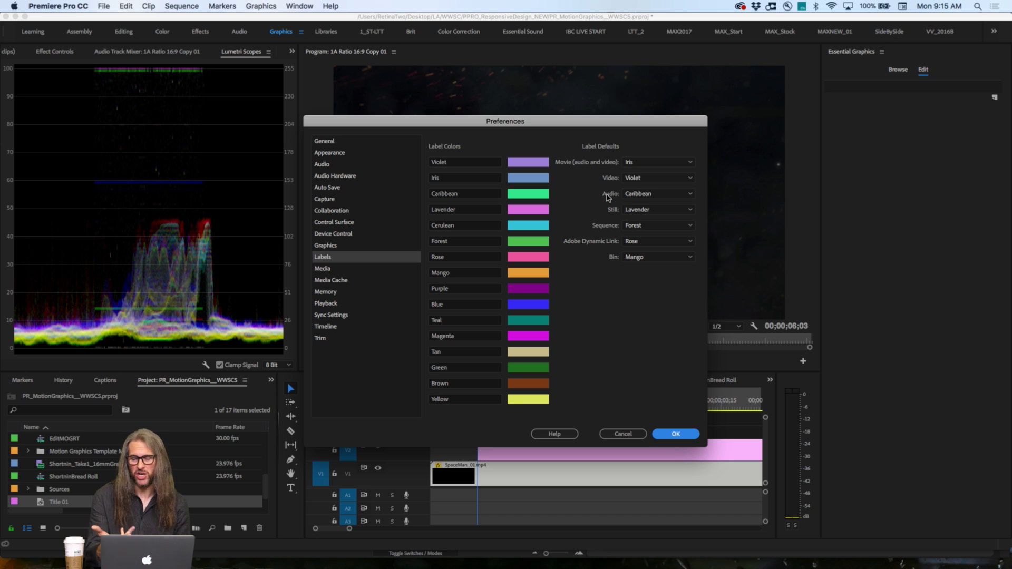
- Inspect the Iris label's color and the default label choices for movies, and leave the preferences without saving
{"action": "left_click", "coordinate": [531, 181]}
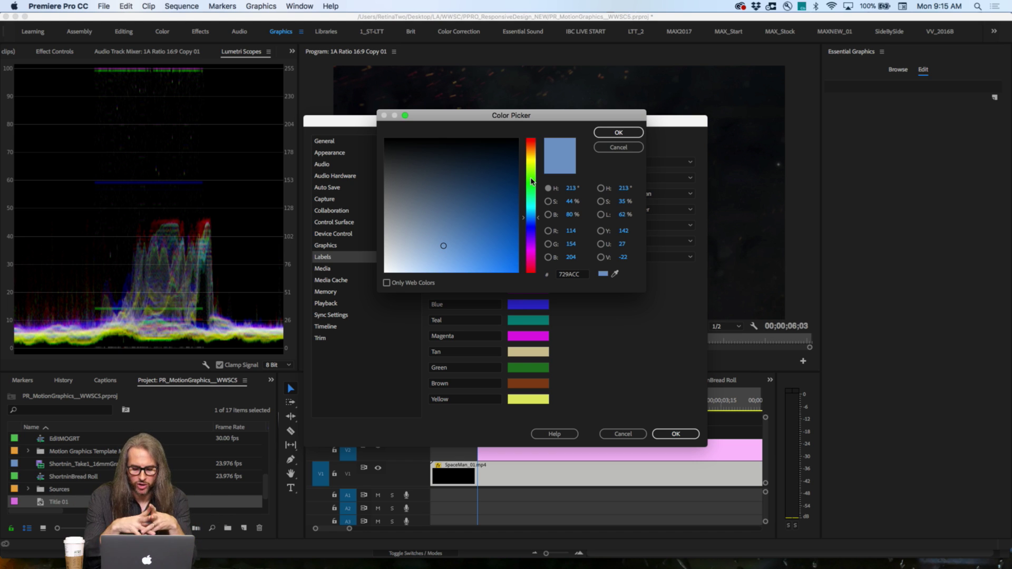
{"action": "left_click", "coordinate": [612, 148]}
{"action": "left_click", "coordinate": [667, 162]}
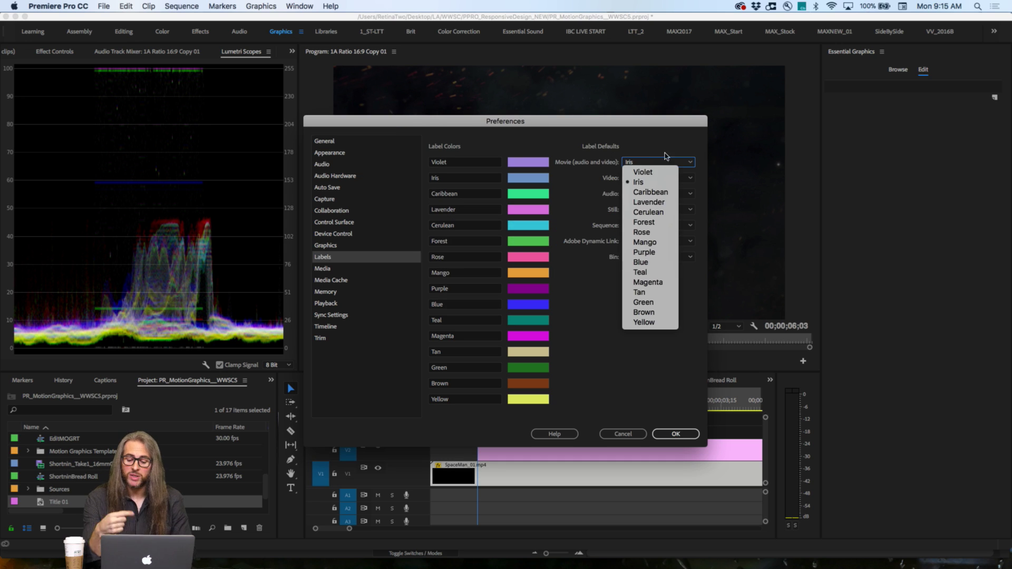
{"action": "left_click", "coordinate": [655, 141]}
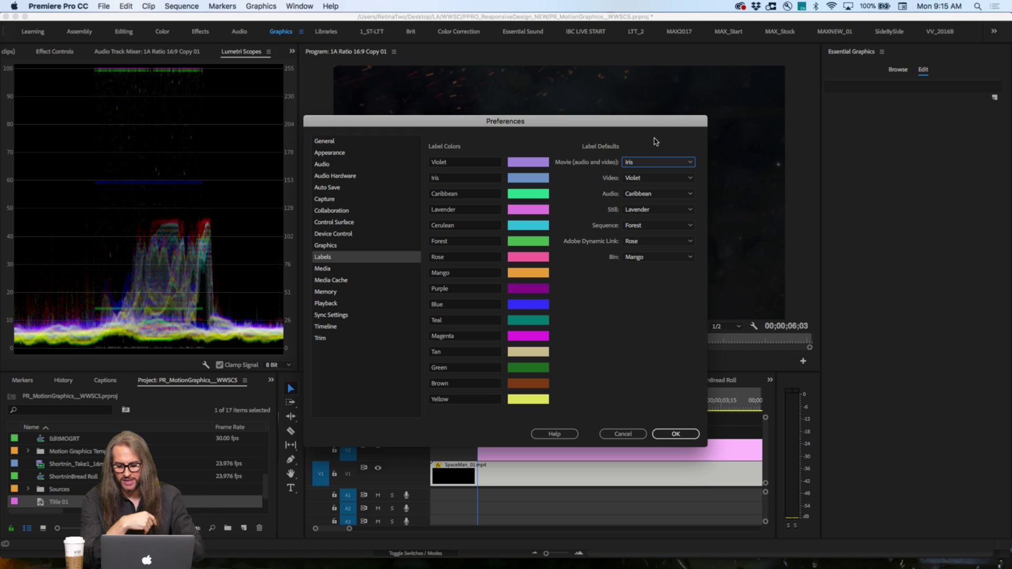
{"action": "left_click", "coordinate": [623, 434]}
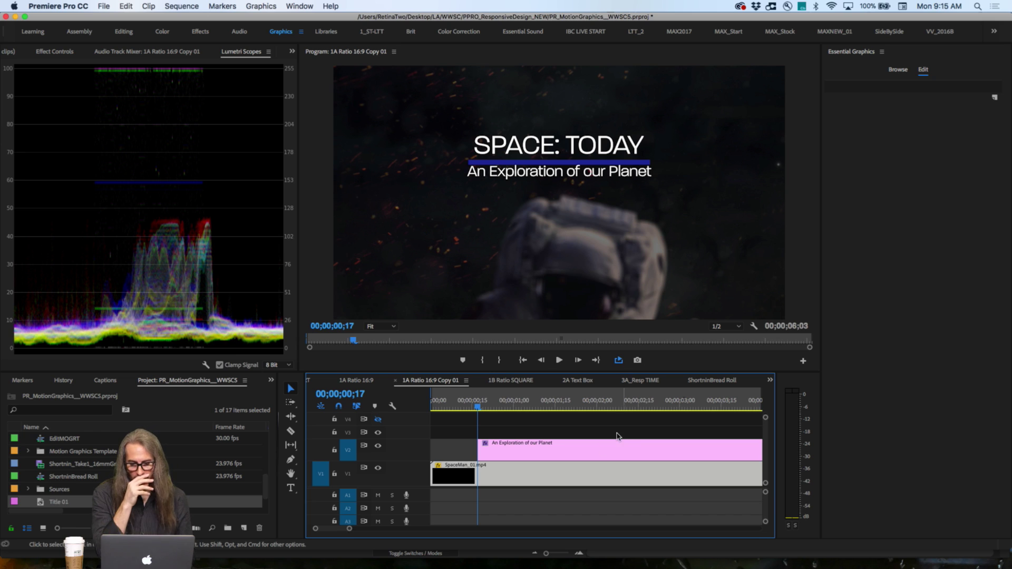
- Show the title clip's effect controls and collapse the Shape 01 and subtitle layers, keeping only the SPACE: TODAY text layer expanded
{"action": "left_click", "coordinate": [535, 457]}
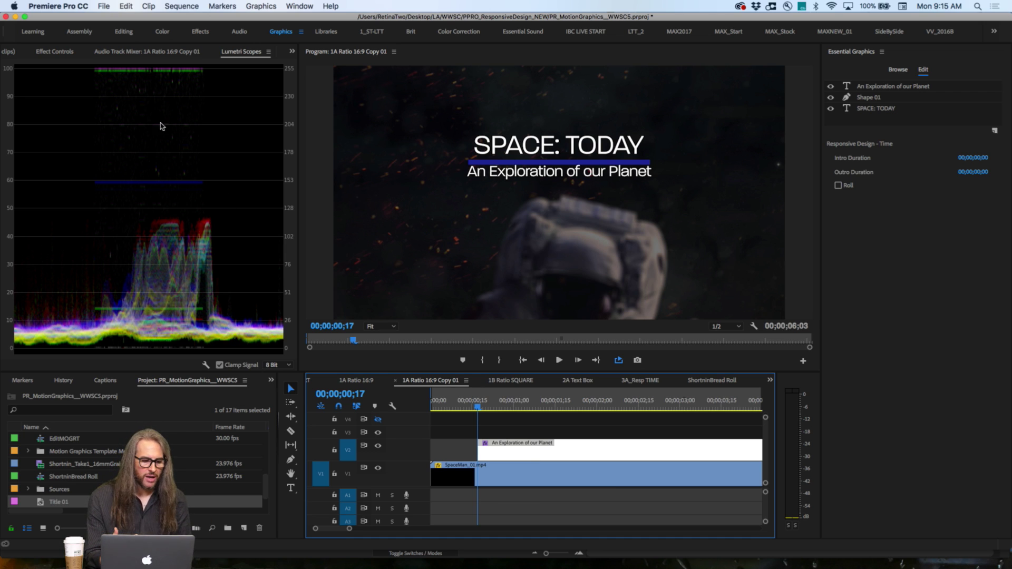
{"action": "left_click", "coordinate": [55, 52]}
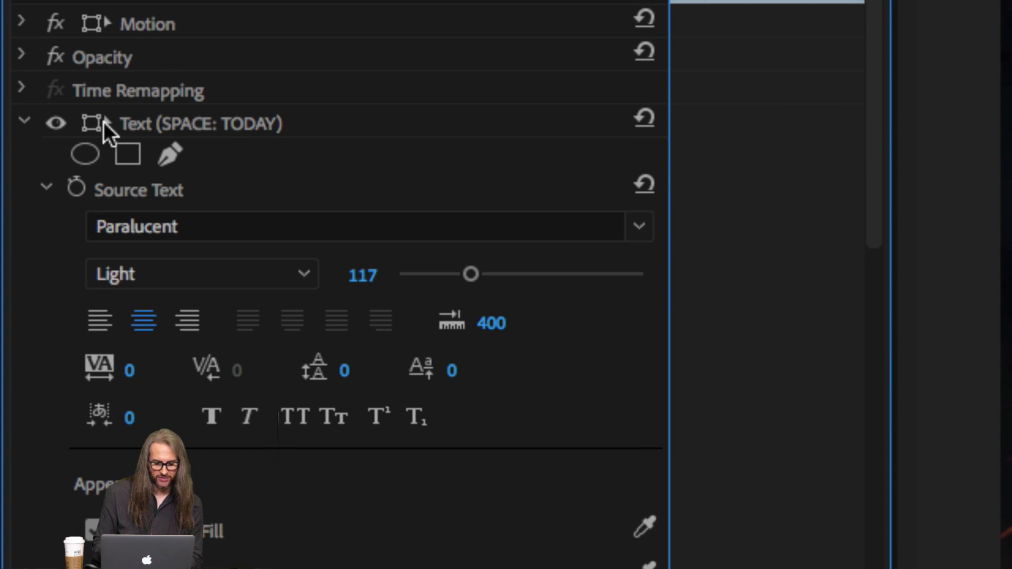
{"action": "left_click", "coordinate": [24, 121]}
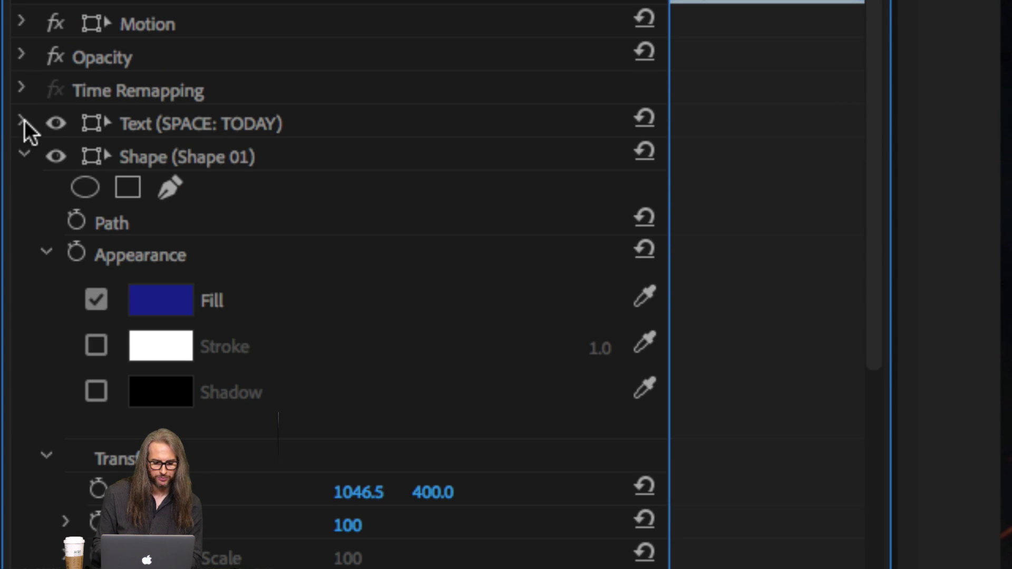
{"action": "left_click", "coordinate": [24, 155]}
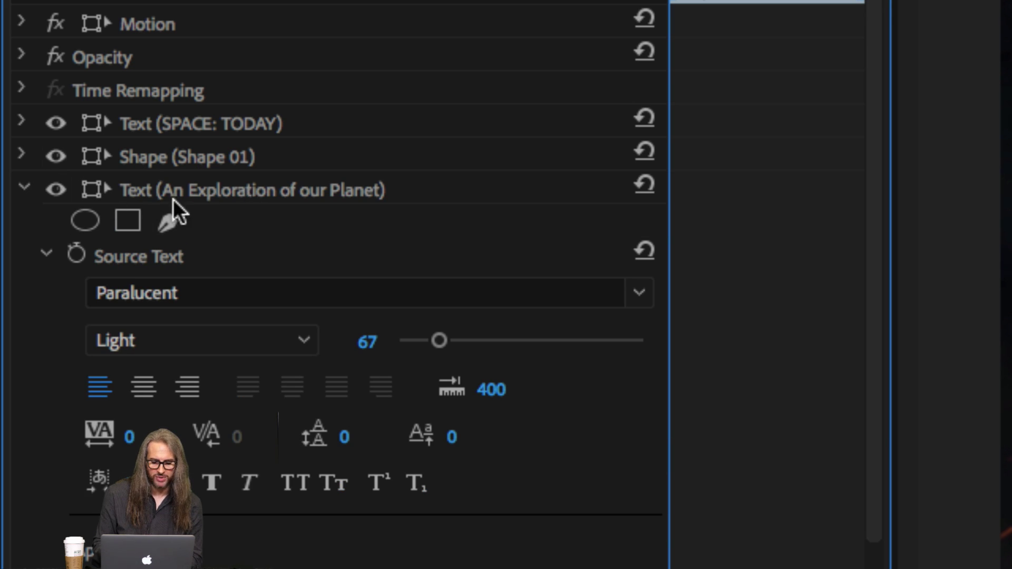
{"action": "left_click", "coordinate": [24, 189]}
{"action": "left_click", "coordinate": [22, 121]}
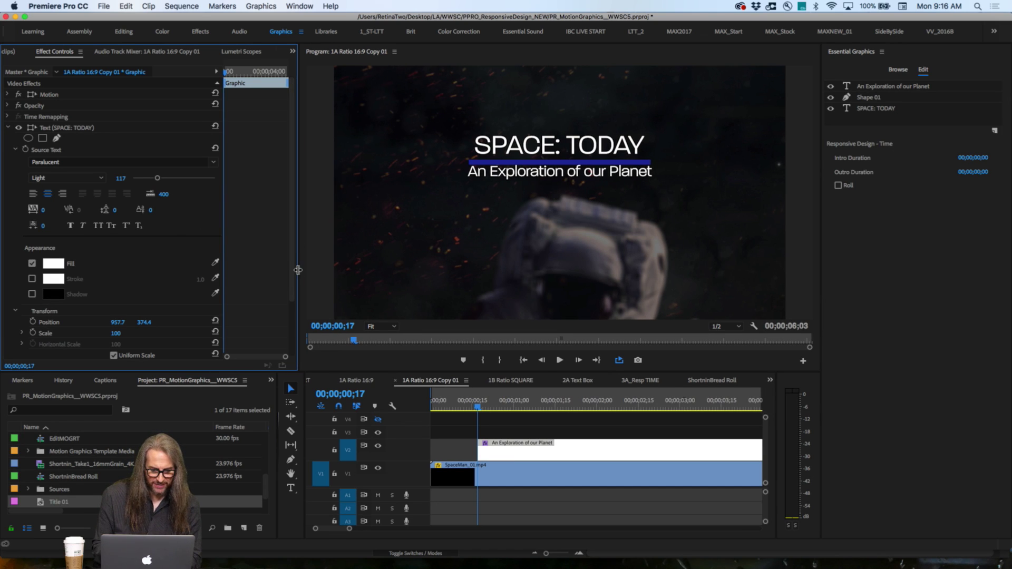
- Widen the effect controls and their keyframe area, bringing the SPACE: TODAY layer's transform properties into view
{"action": "left_click_drag", "start_coordinate": [298, 269], "coordinate": [377, 265]}
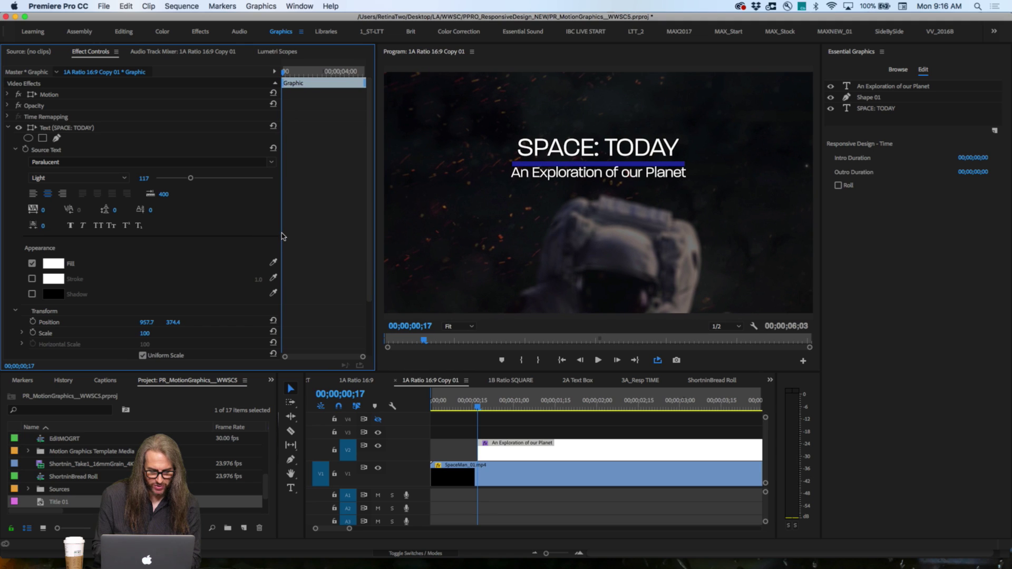
{"action": "left_click_drag", "start_coordinate": [282, 235], "coordinate": [274, 233]}
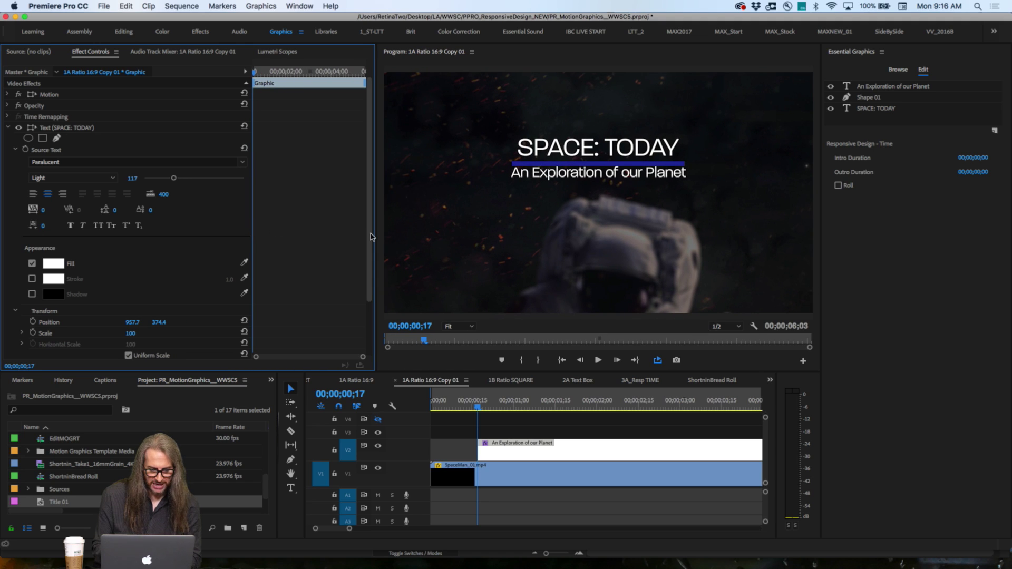
{"action": "scroll", "coordinate": [185, 269], "scroll_direction": "down", "scroll_amount": 3}
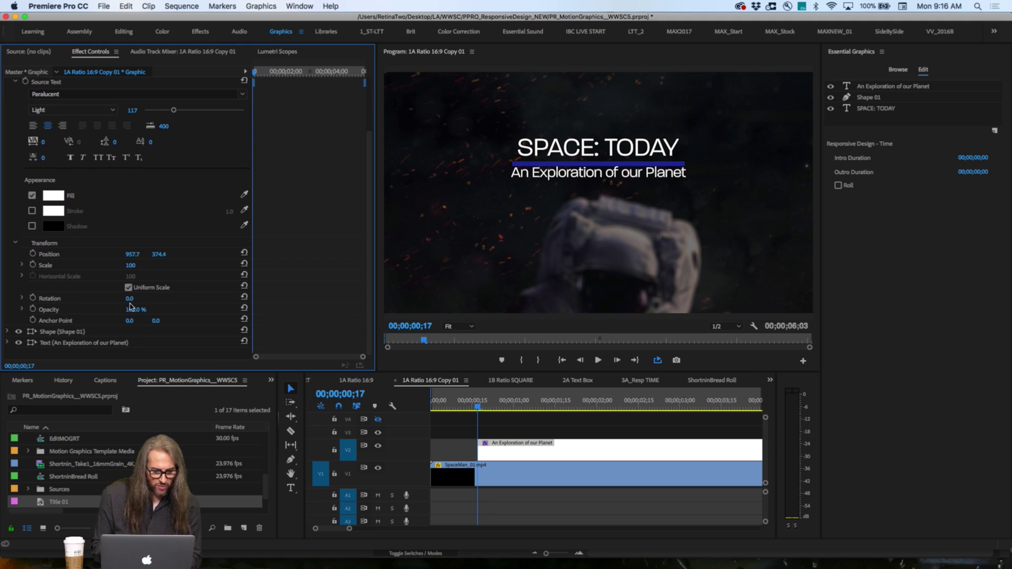
- Keyframe the SPACE: TODAY layer's opacity at 100% at 00;00;01;12 and 0% at 00;00;00;17, and play back the fade-in
{"action": "left_click_drag", "start_coordinate": [477, 407], "coordinate": [546, 407]}
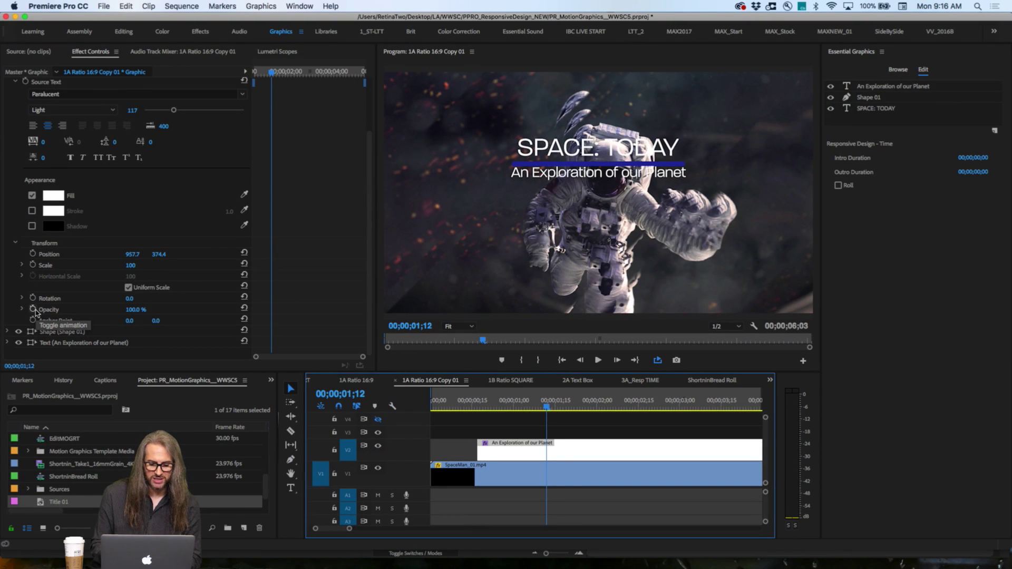
{"action": "left_click", "coordinate": [33, 310]}
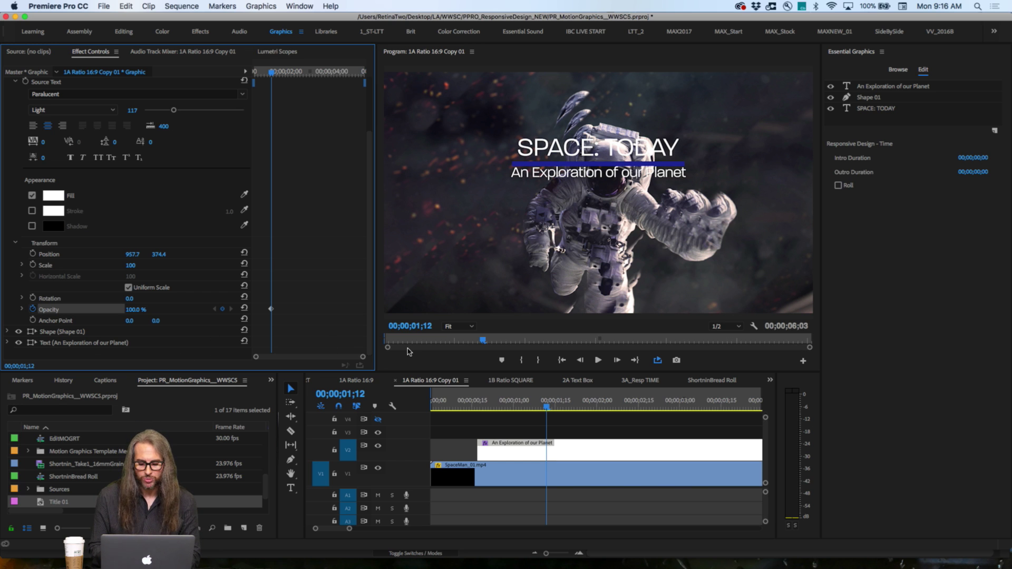
{"action": "left_click_drag", "start_coordinate": [547, 406], "coordinate": [479, 407]}
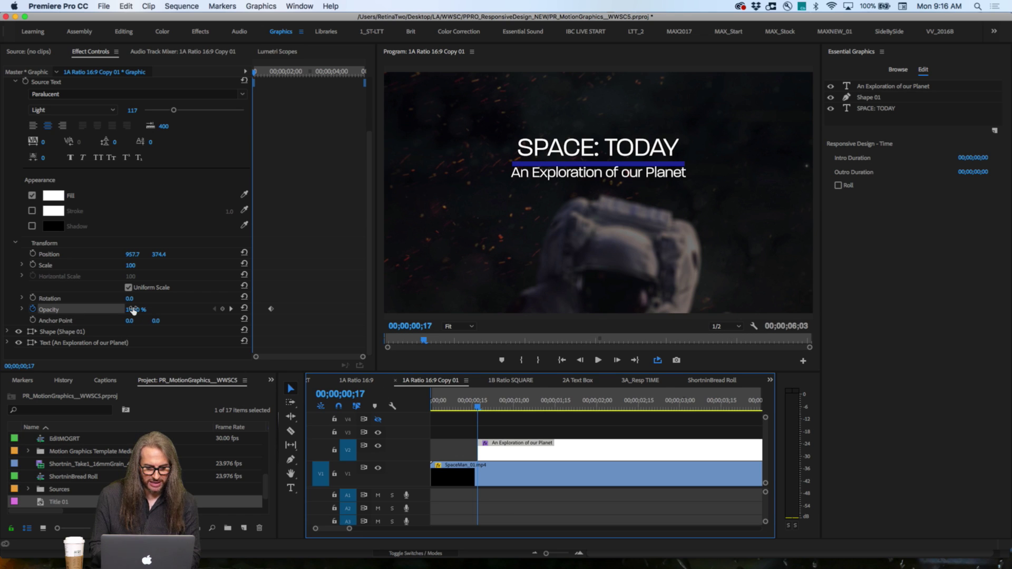
{"action": "left_click_drag", "start_coordinate": [132, 311], "coordinate": [90, 311]}
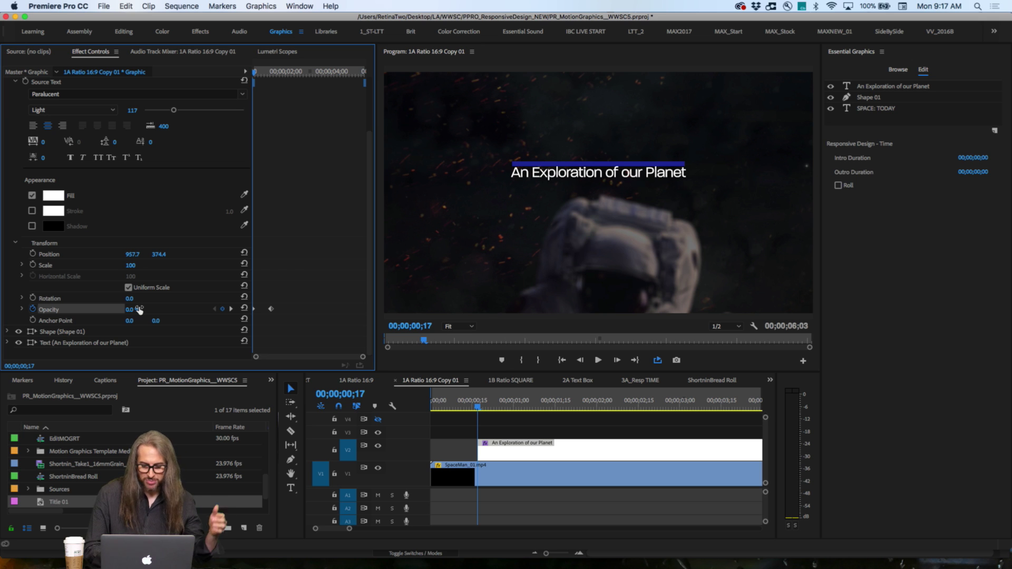
{"action": "key", "text": "space"}
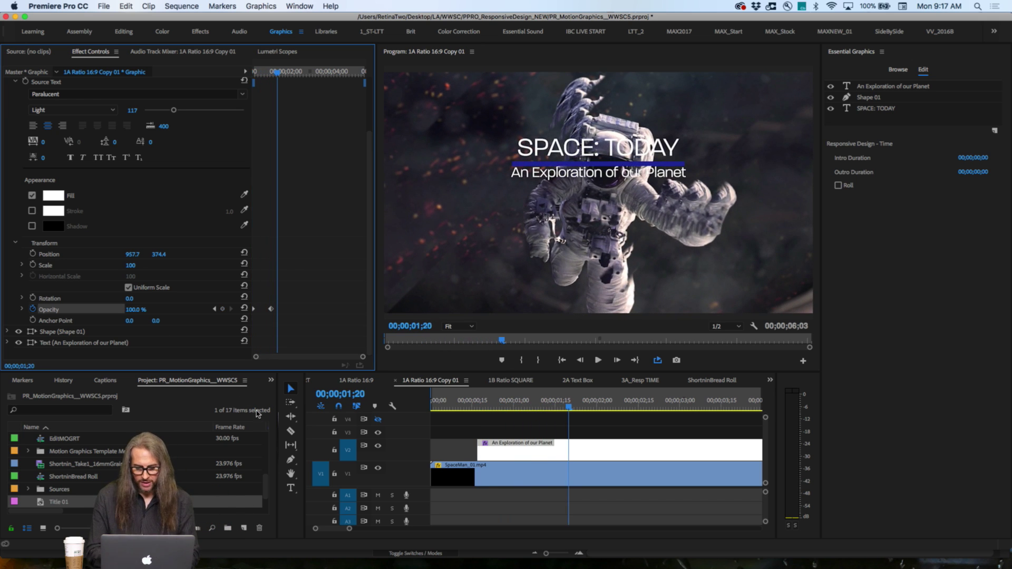
{"action": "left_click", "coordinate": [464, 404]}
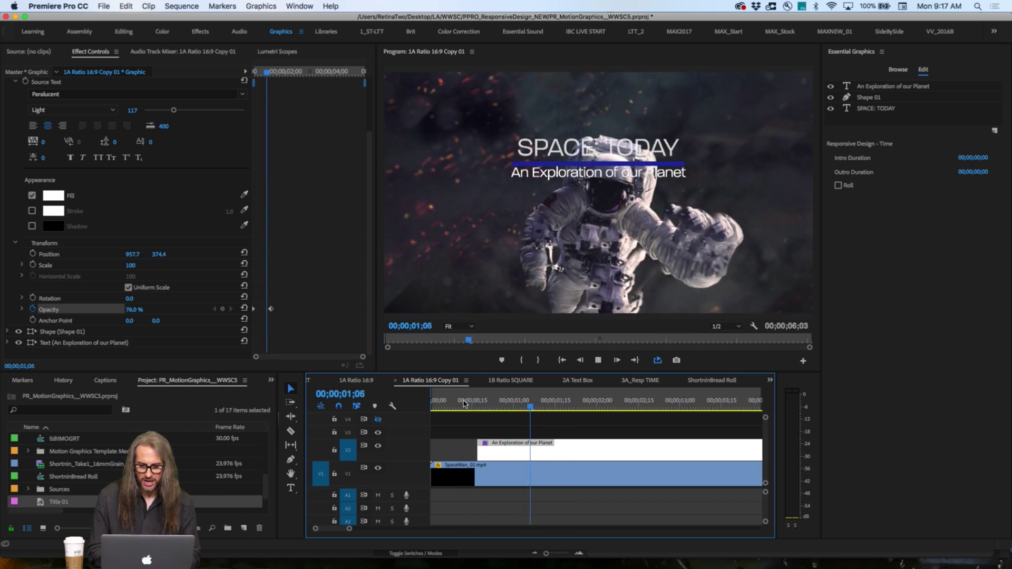
{"action": "key", "text": "space"}
- Try a slower SPACE: TODAY fade-in by moving its 100% opacity keyframe much later, and play it back
{"action": "left_click_drag", "start_coordinate": [271, 310], "coordinate": [317, 309]}
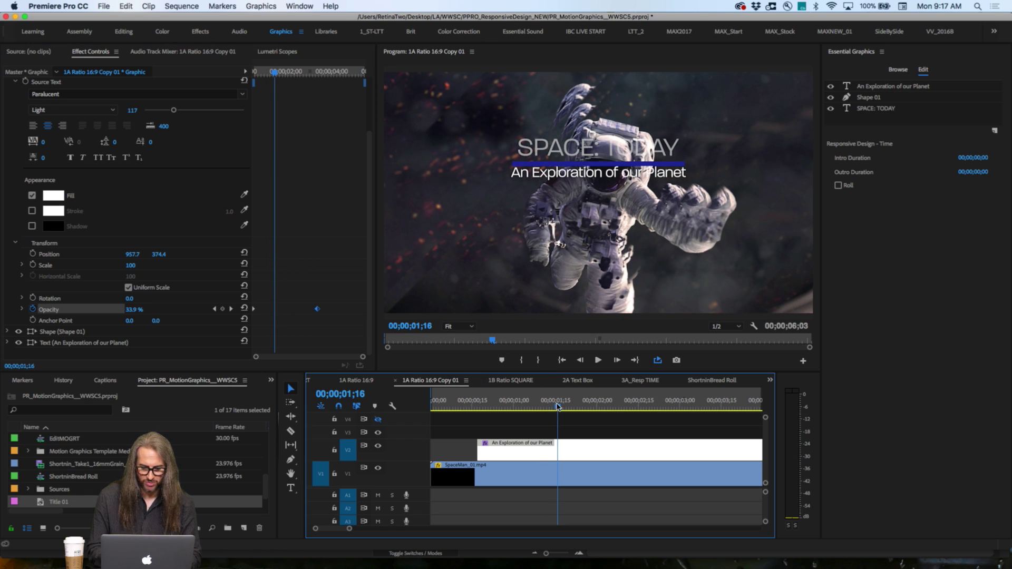
{"action": "left_click", "coordinate": [464, 404]}
{"action": "key", "text": "space"}
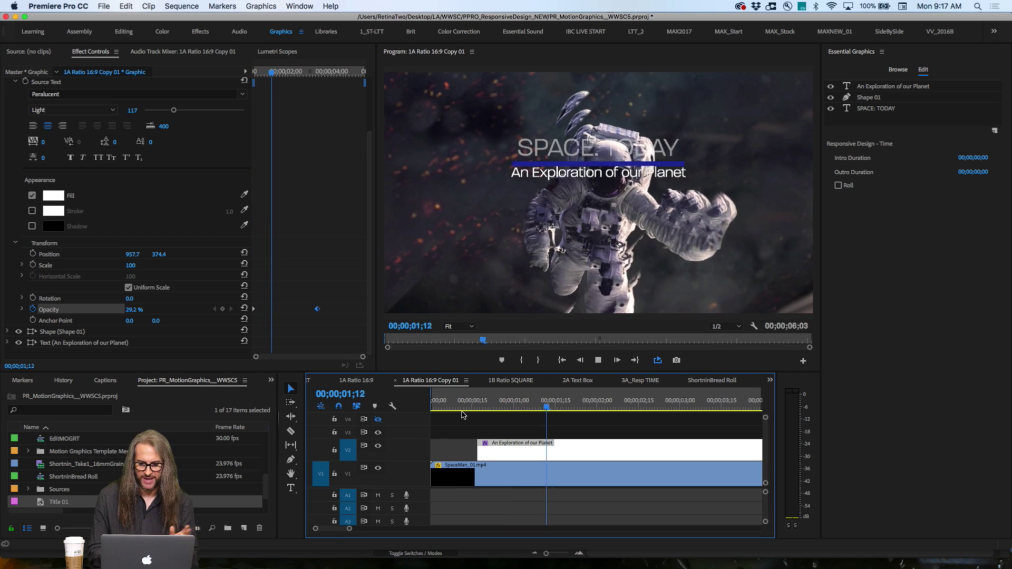
{"action": "key", "text": "space"}
{"action": "key", "text": "Home"}
{"action": "key", "text": "space"}
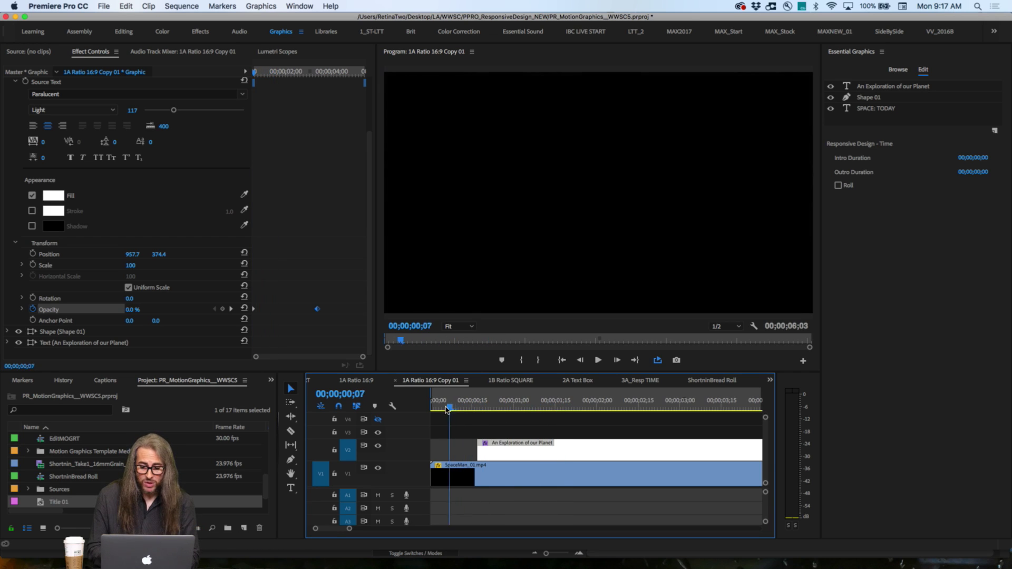
- Place the playhead at 00;00;02;23 and align the SPACE: TODAY layer's 100% opacity keyframe with it
{"action": "left_click_drag", "start_coordinate": [516, 415], "coordinate": [660, 406]}
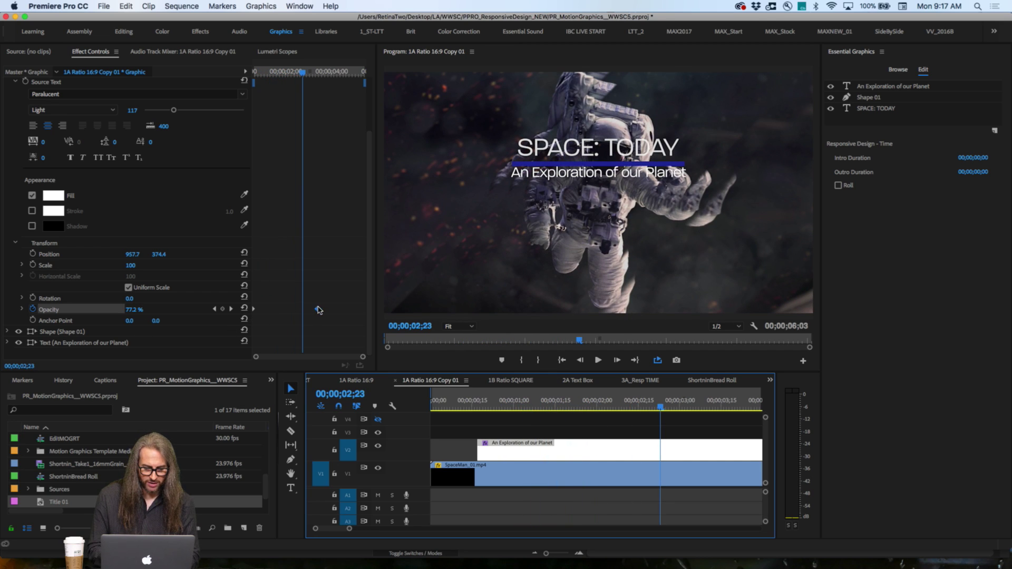
{"action": "left_click_drag", "start_coordinate": [318, 309], "coordinate": [302, 308]}
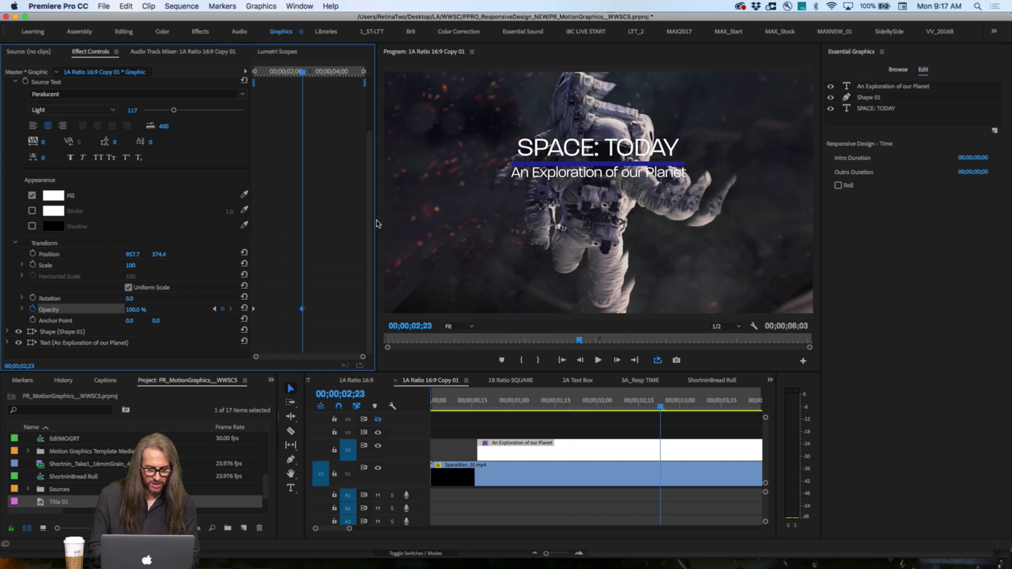
- Keyframe the Shape 01 layer's opacity at 100% at 00;00;03;08 and 0% at 00;00;01;25
{"action": "scroll", "coordinate": [369, 169], "scroll_direction": "up", "scroll_amount": 3}
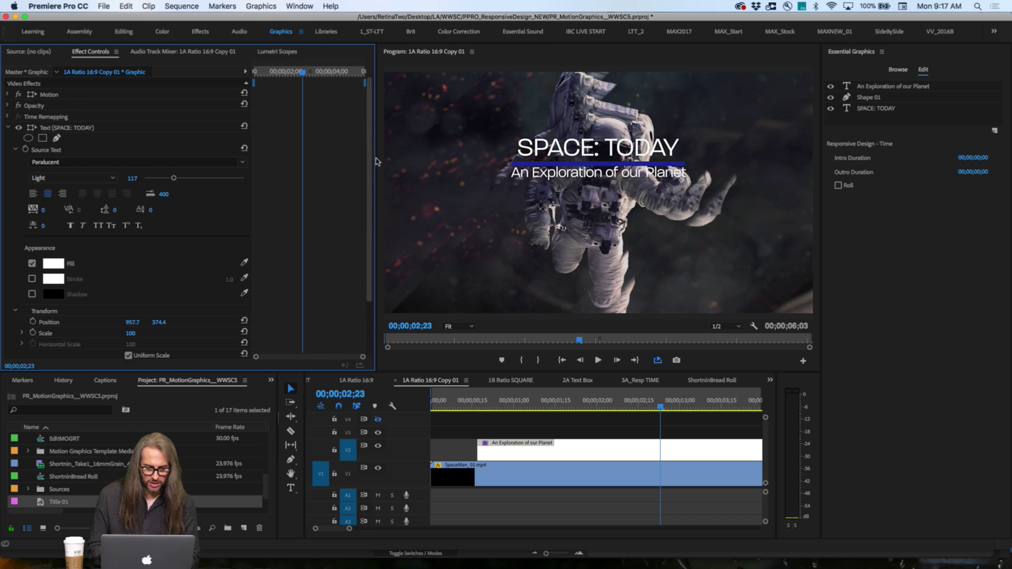
{"action": "left_click", "coordinate": [8, 127]}
{"action": "left_click", "coordinate": [8, 138]}
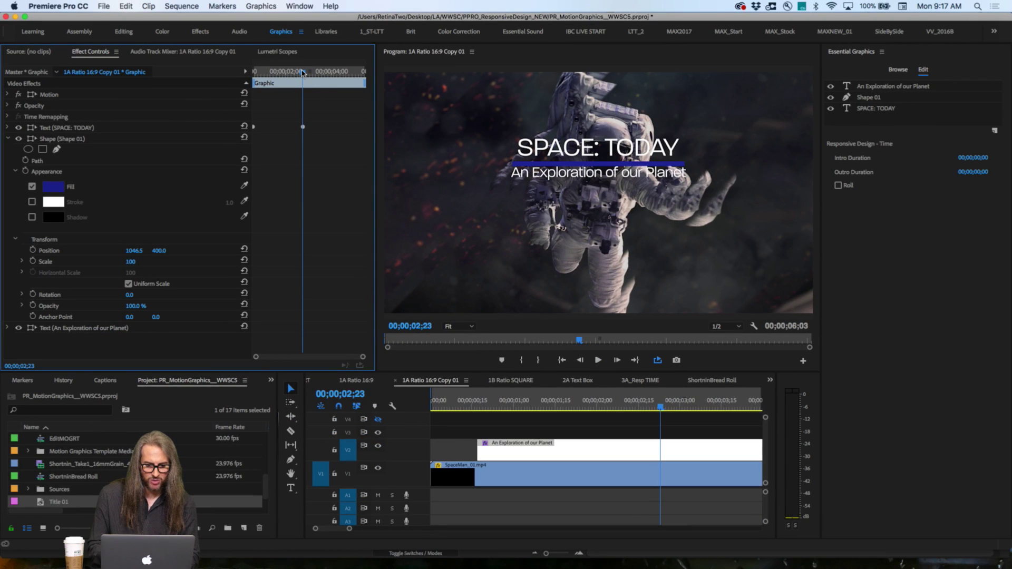
{"action": "left_click_drag", "start_coordinate": [303, 73], "coordinate": [314, 73]}
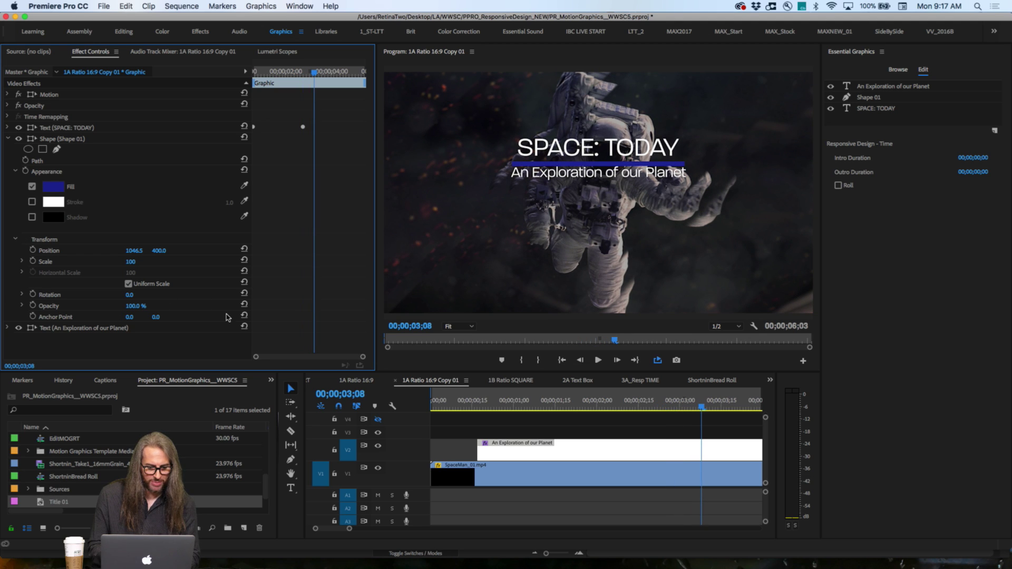
{"action": "left_click", "coordinate": [32, 305]}
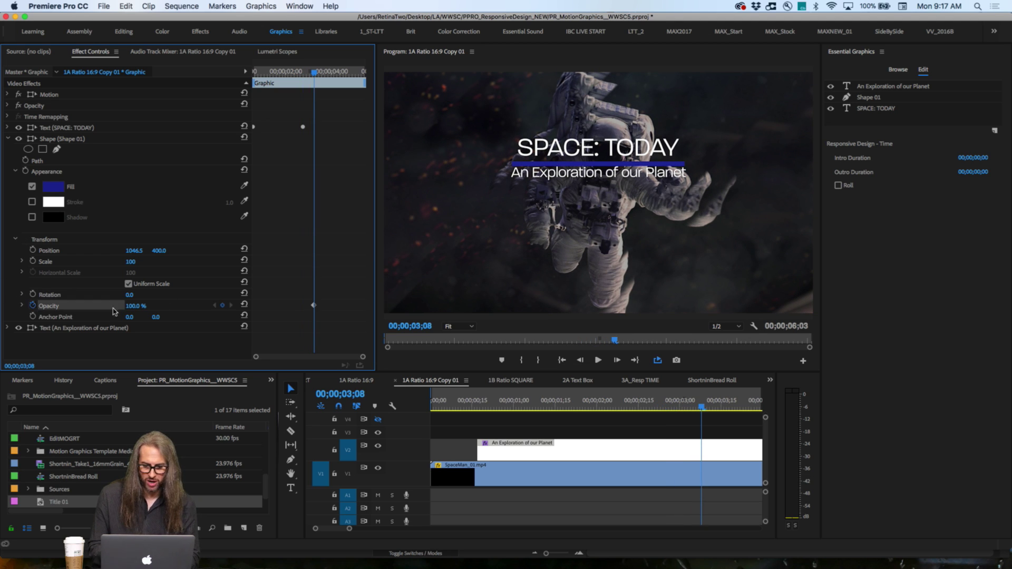
{"action": "left_click_drag", "start_coordinate": [703, 407], "coordinate": [582, 405]}
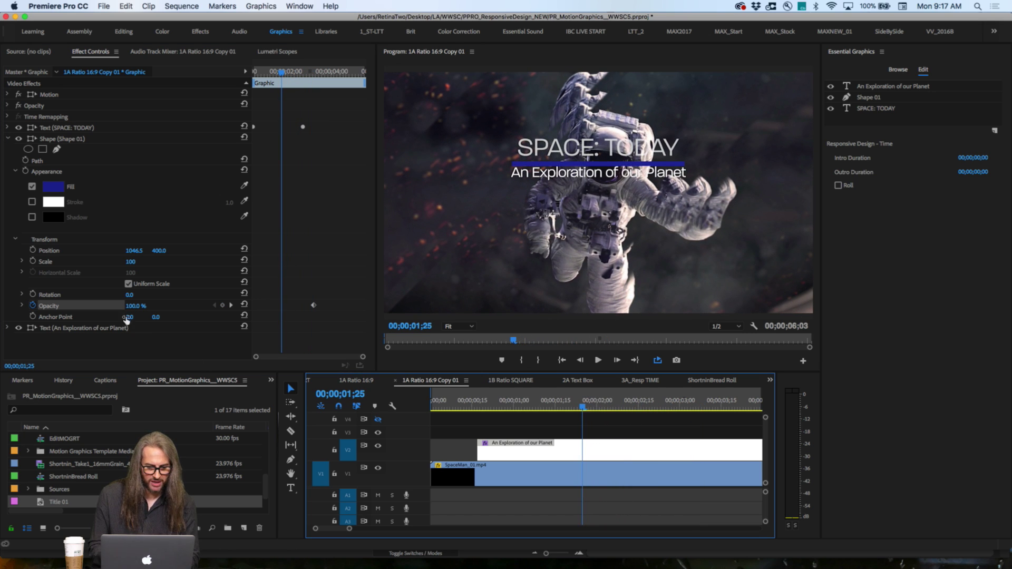
{"action": "left_click_drag", "start_coordinate": [130, 309], "coordinate": [100, 309]}
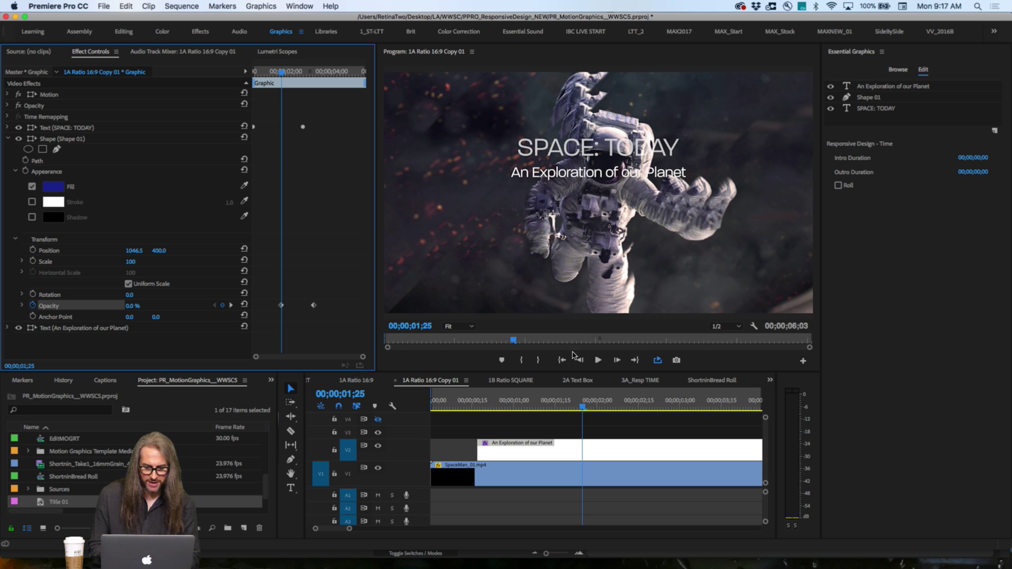
- Keyframe the "An Exploration of our Planet" text layer's opacity at 100% at 00;00;03;17 and 0% at 00;00;02;14
{"action": "left_click_drag", "start_coordinate": [583, 409], "coordinate": [727, 405]}
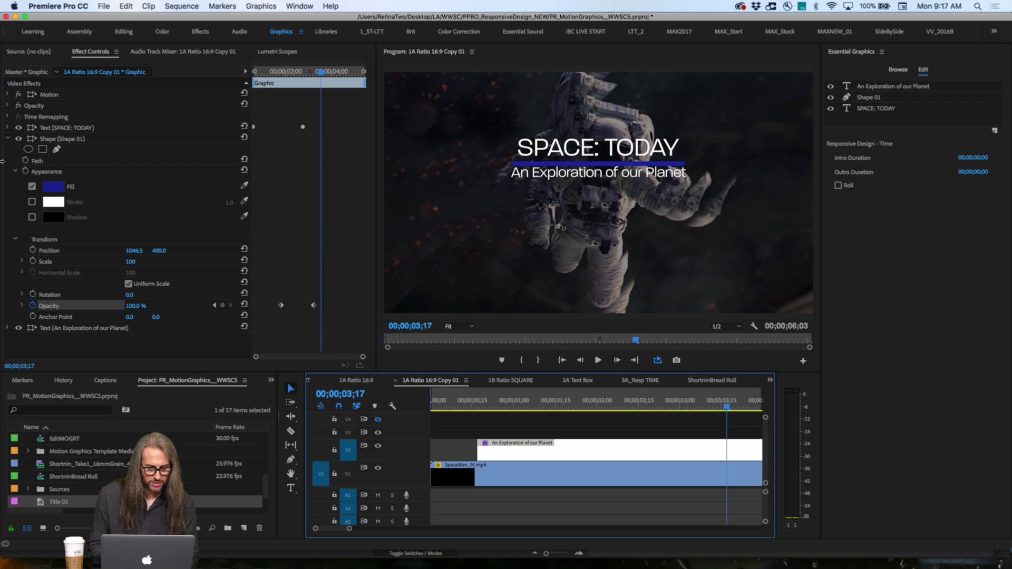
{"action": "left_click", "coordinate": [6, 138]}
{"action": "left_click", "coordinate": [7, 150]}
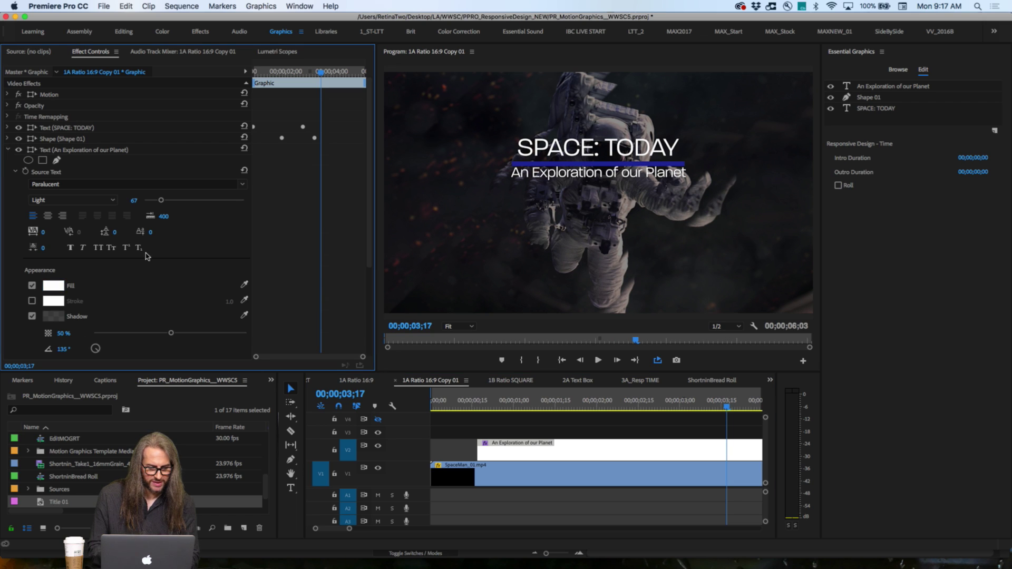
{"action": "scroll", "coordinate": [369, 255], "scroll_direction": "down", "scroll_amount": 5}
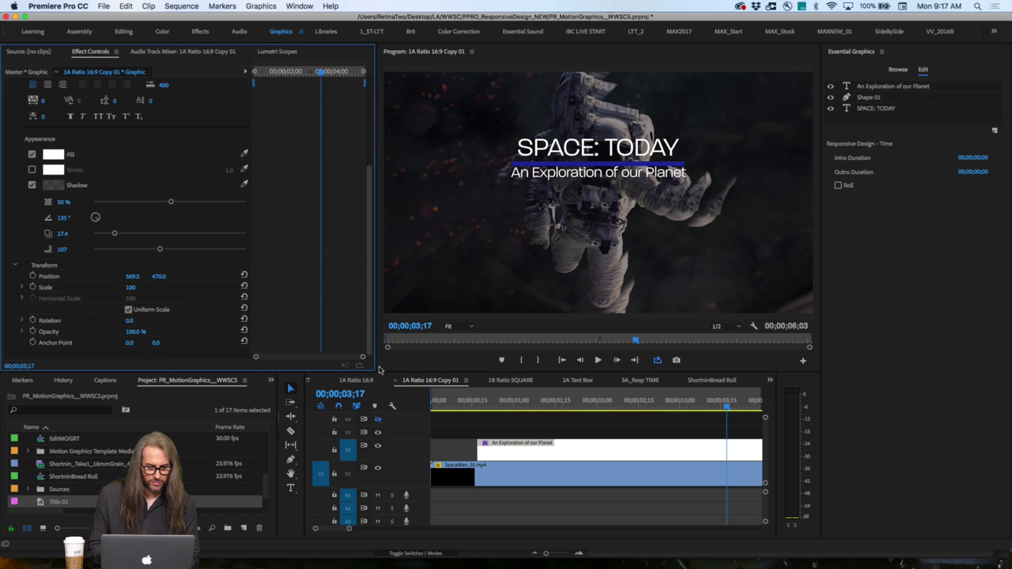
{"action": "left_click", "coordinate": [33, 331]}
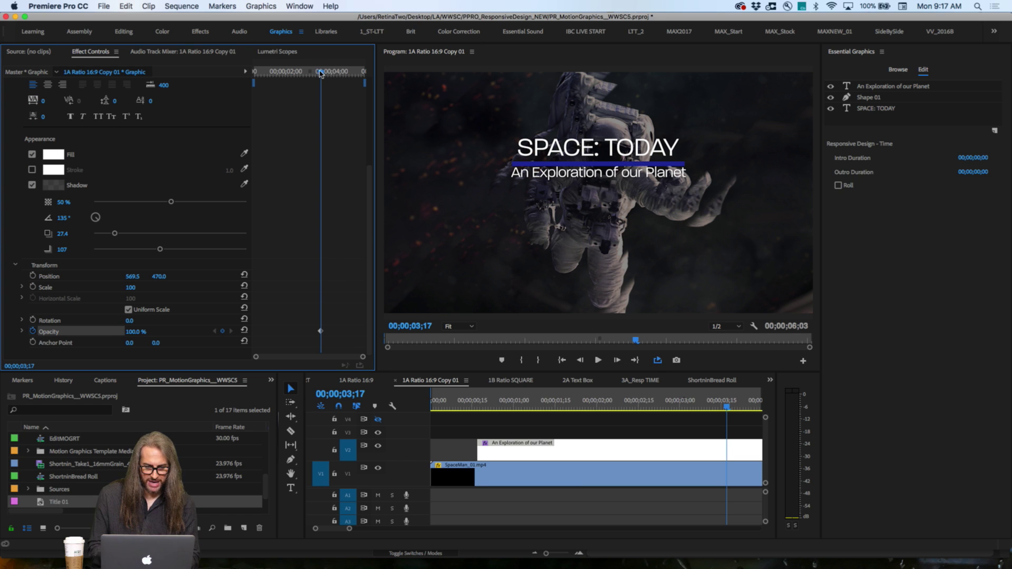
{"action": "left_click_drag", "start_coordinate": [318, 77], "coordinate": [295, 72]}
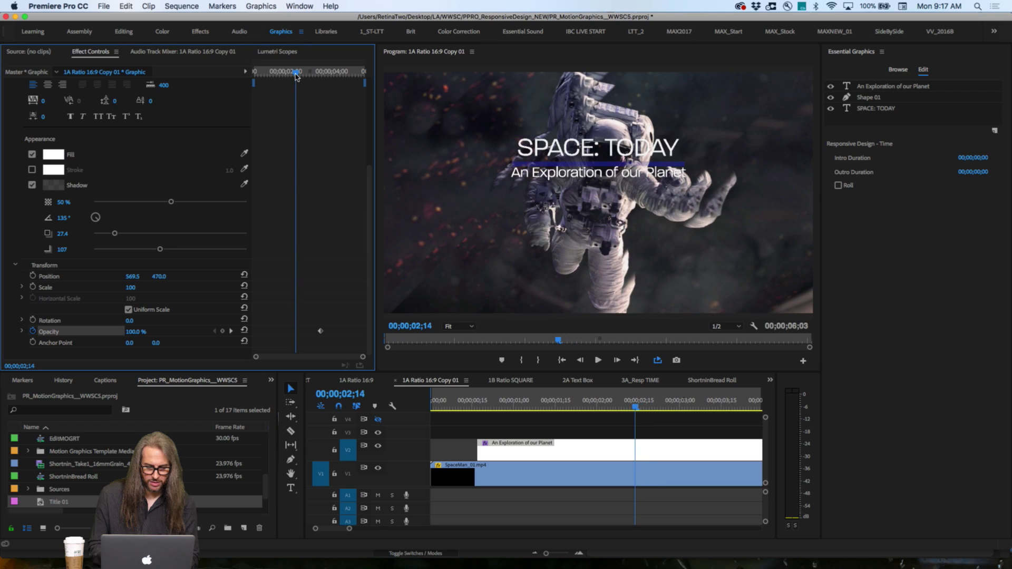
{"action": "left_click", "coordinate": [133, 331]}
{"action": "type", "text": "0"}
{"action": "key", "text": "Return"}
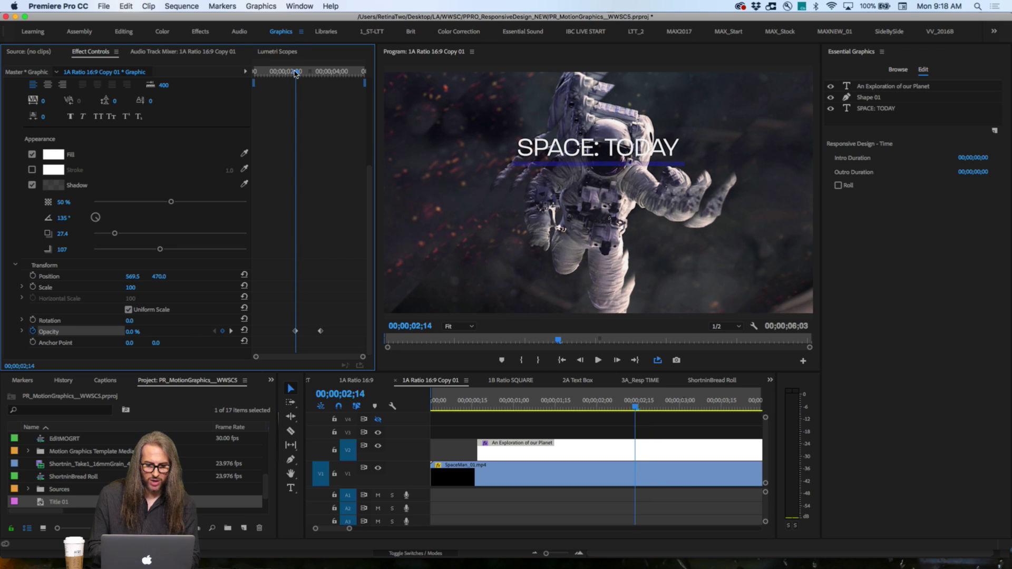
- Keyframe the subtitle text's current position at 00;00;03;25 and a vertical position of 1157.0 at 00;00;02;15
{"action": "left_click_drag", "start_coordinate": [296, 73], "coordinate": [320, 74]}
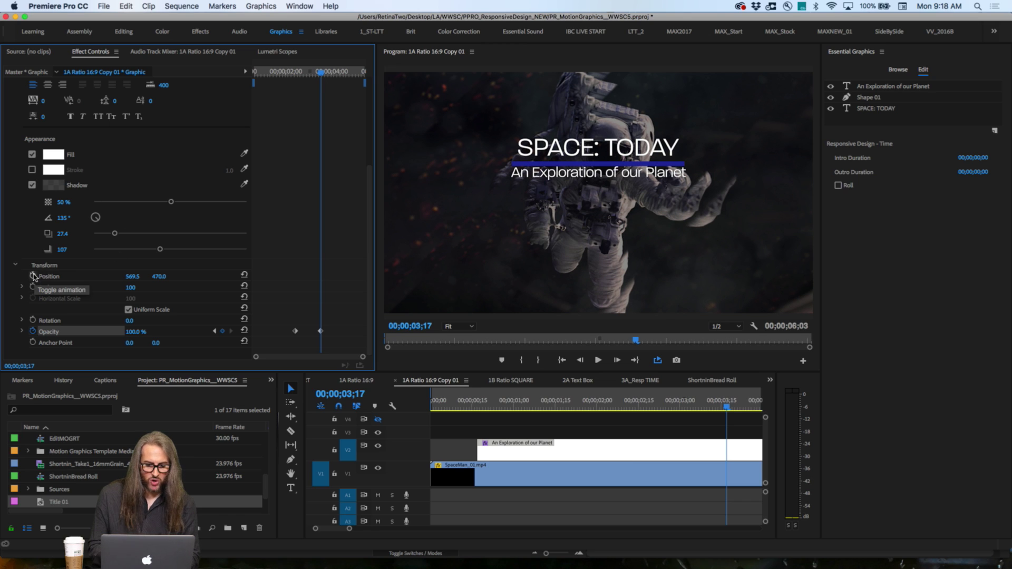
{"action": "left_click_drag", "start_coordinate": [321, 72], "coordinate": [328, 73]}
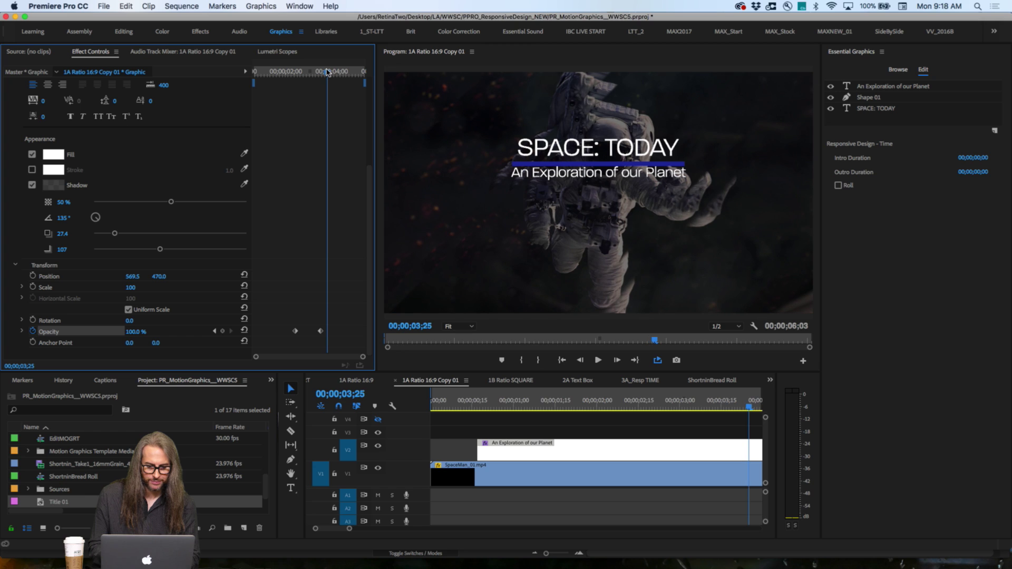
{"action": "left_click", "coordinate": [32, 276]}
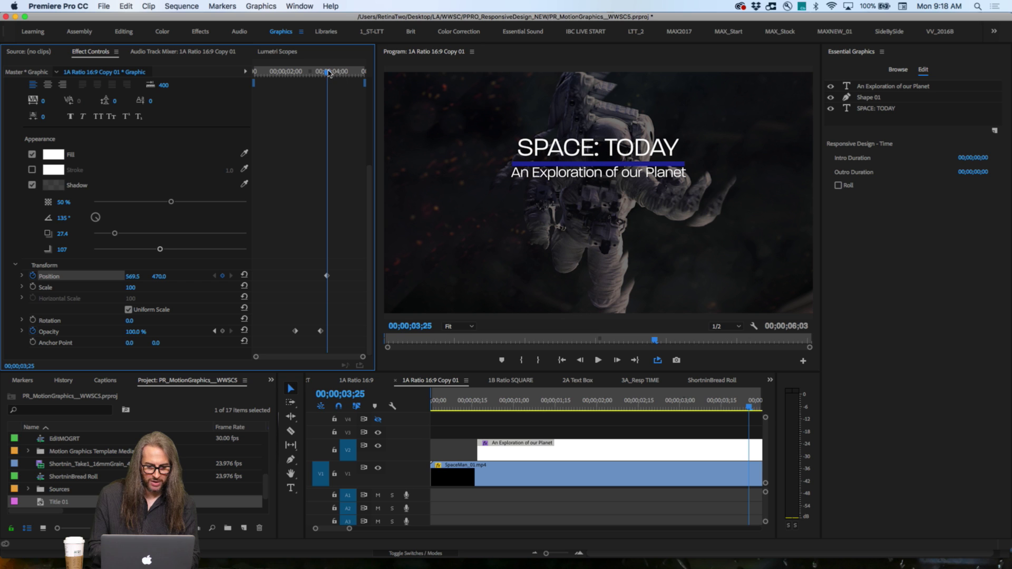
{"action": "left_click_drag", "start_coordinate": [328, 73], "coordinate": [298, 72]}
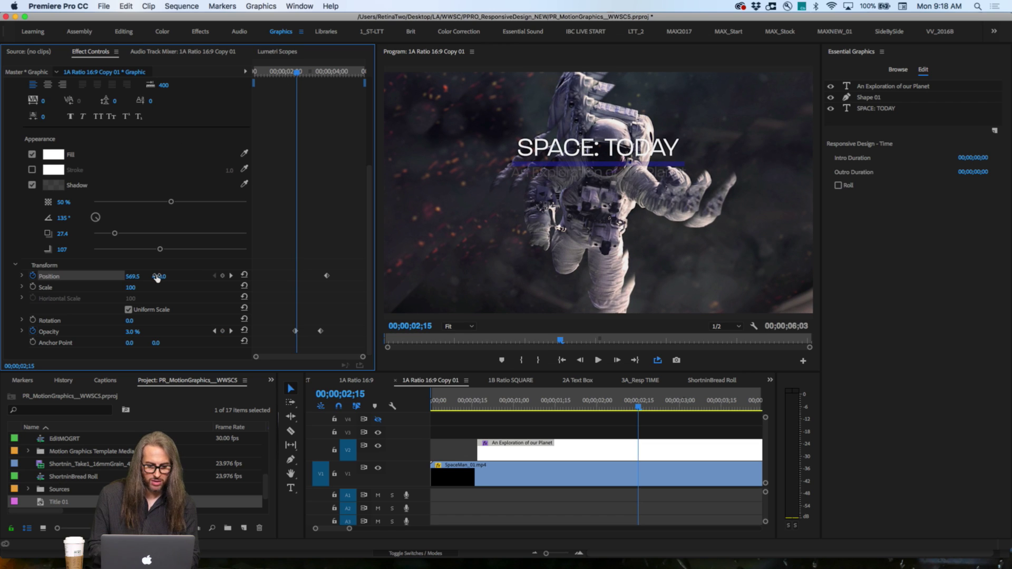
{"action": "left_click_drag", "start_coordinate": [160, 277], "coordinate": [515, 277]}
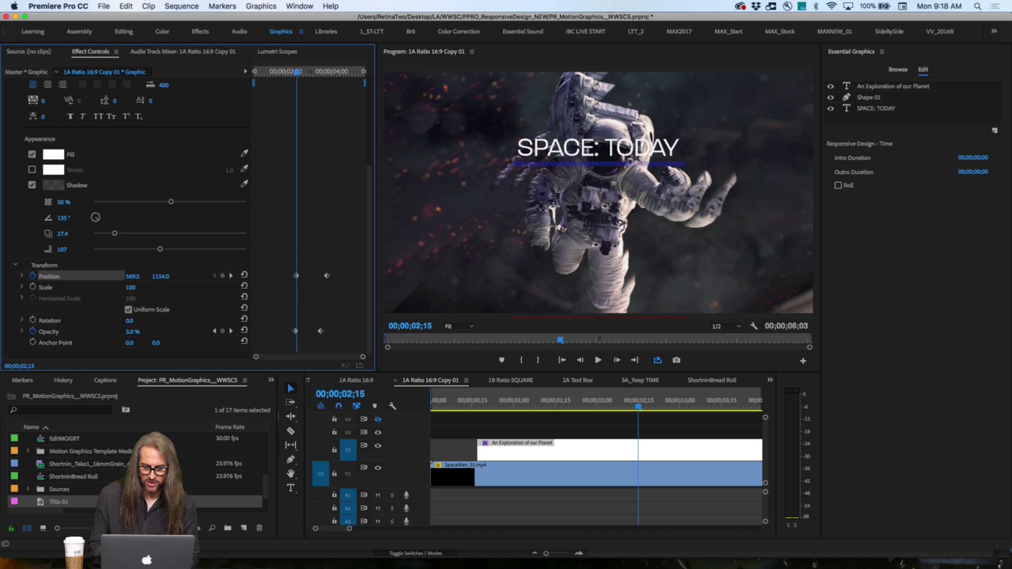
- Try Bezier temporal interpolation on the subtitle text's first position keyframe
{"action": "right_click", "coordinate": [297, 276]}
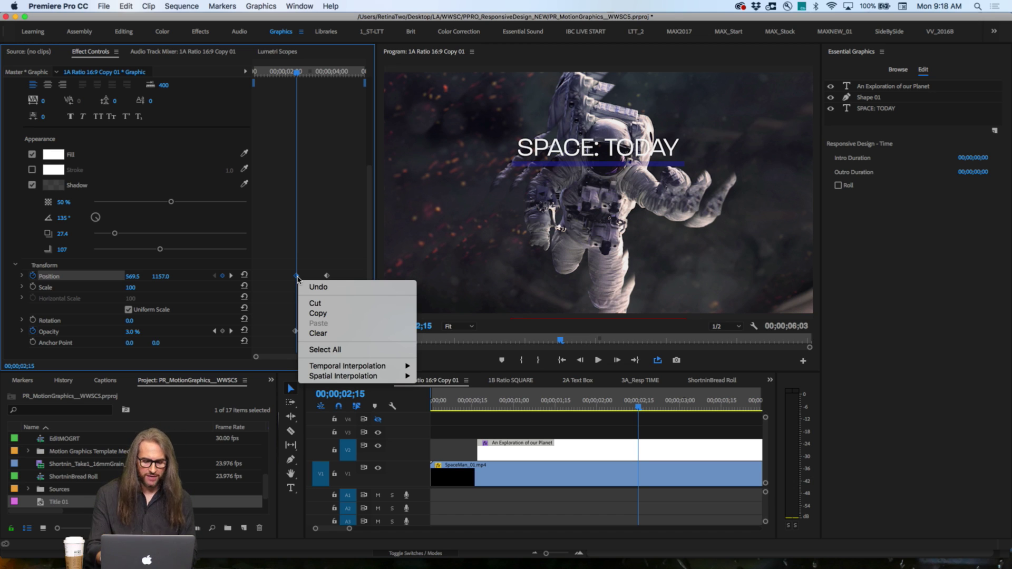
{"action": "mouse_move", "coordinate": [371, 367]}
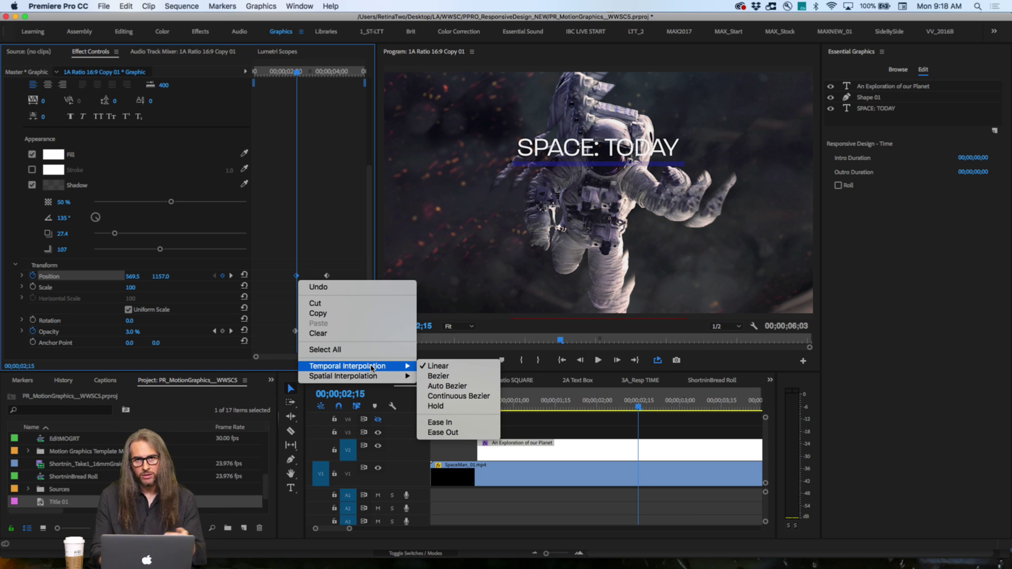
{"action": "left_click", "coordinate": [453, 378]}
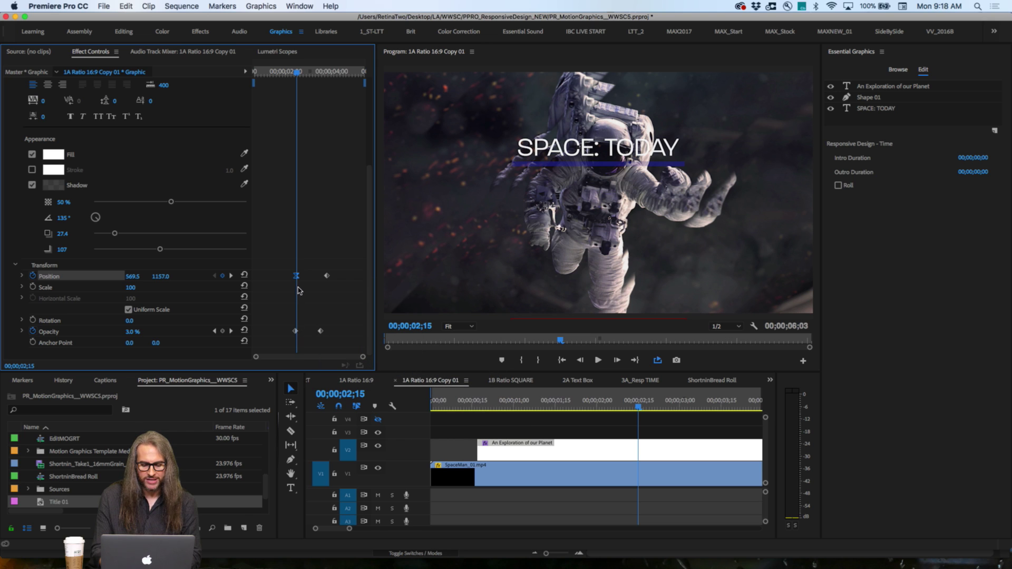
- Apply Ease Out to the subtitle text's first position keyframe and Ease In to its second one
{"action": "right_click", "coordinate": [297, 278]}
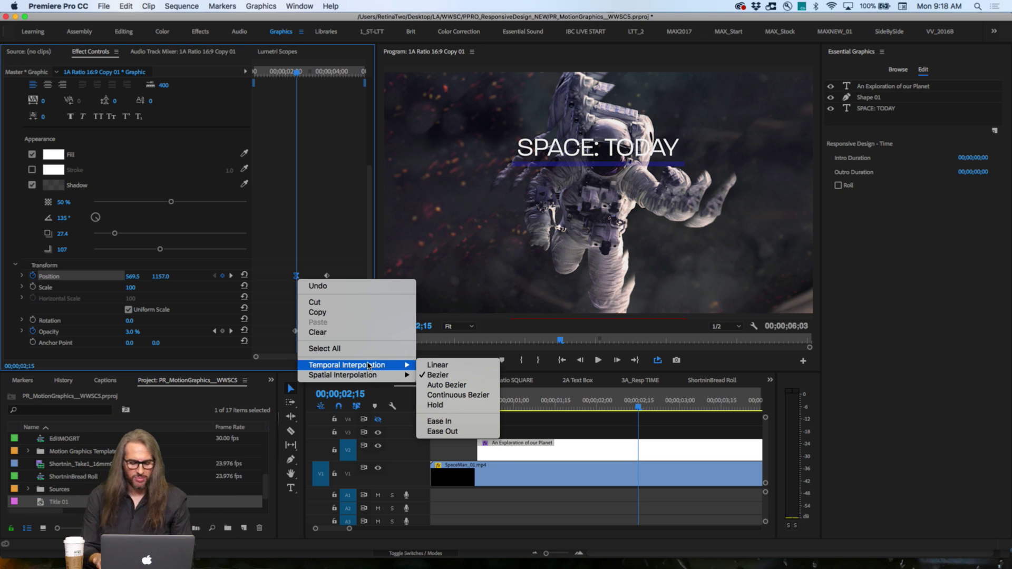
{"action": "left_click", "coordinate": [443, 431]}
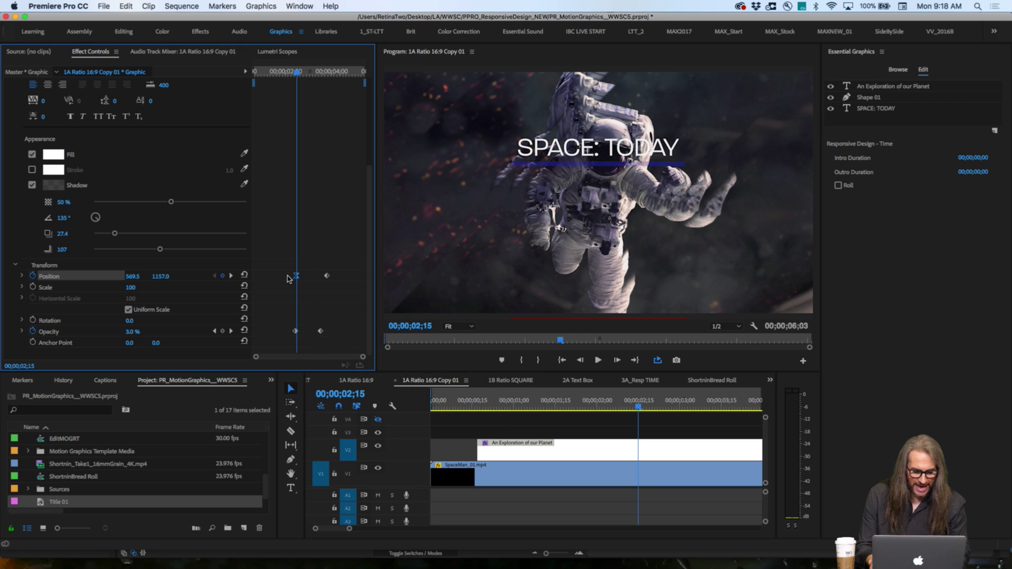
{"action": "right_click", "coordinate": [327, 275]}
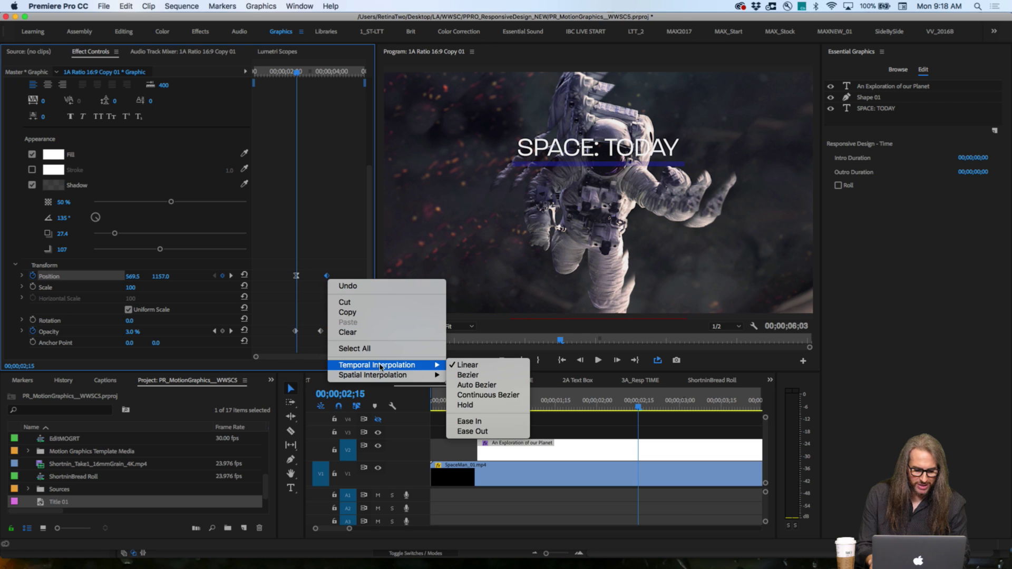
{"action": "left_click", "coordinate": [483, 422]}
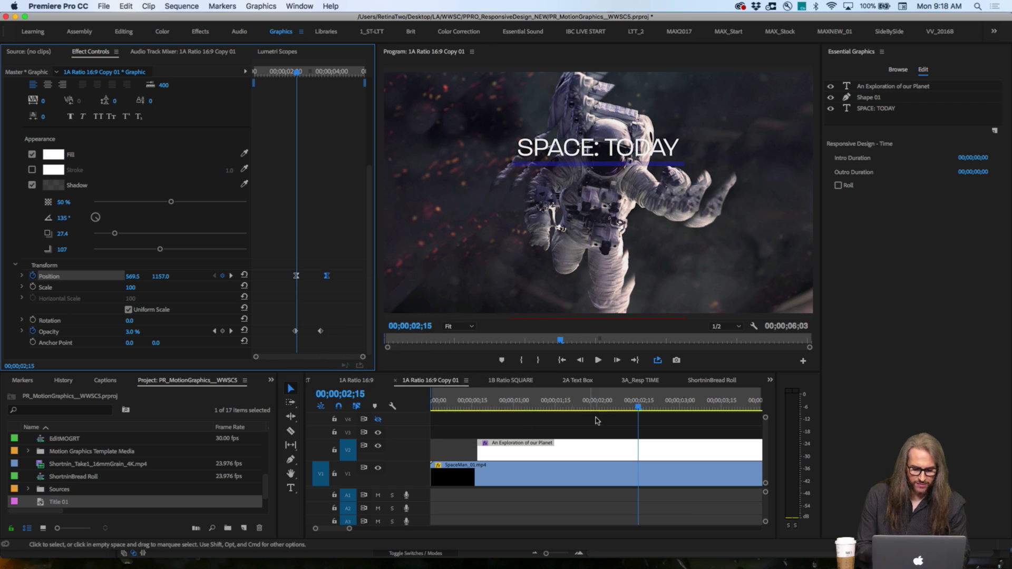
- Play back the sequence from the start to review the title animation, stopping at 00;00;04;03
{"action": "left_click", "coordinate": [423, 381]}
{"action": "key", "text": "Home"}
{"action": "key", "text": "space"}
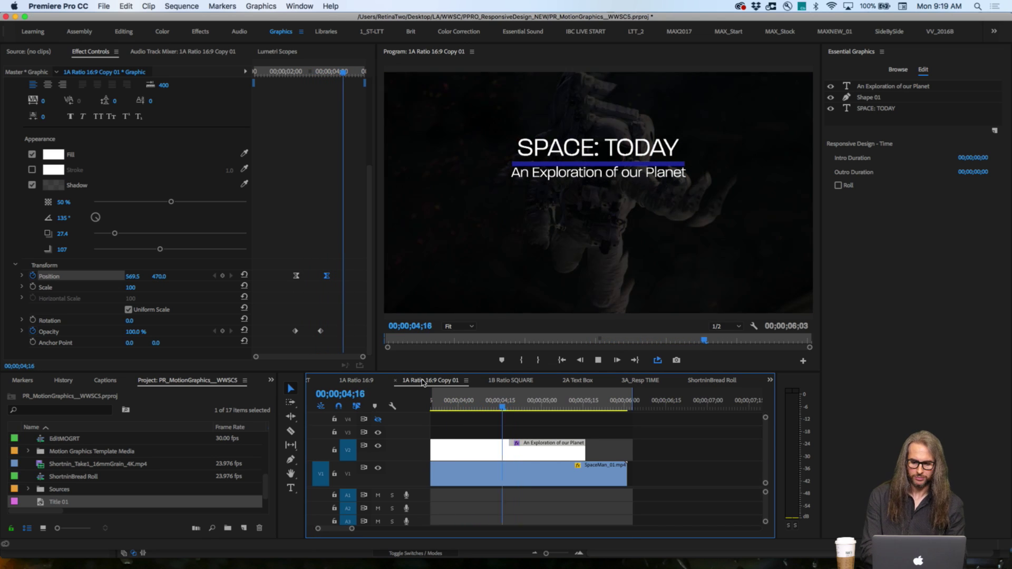
{"action": "left_click", "coordinate": [432, 339]}
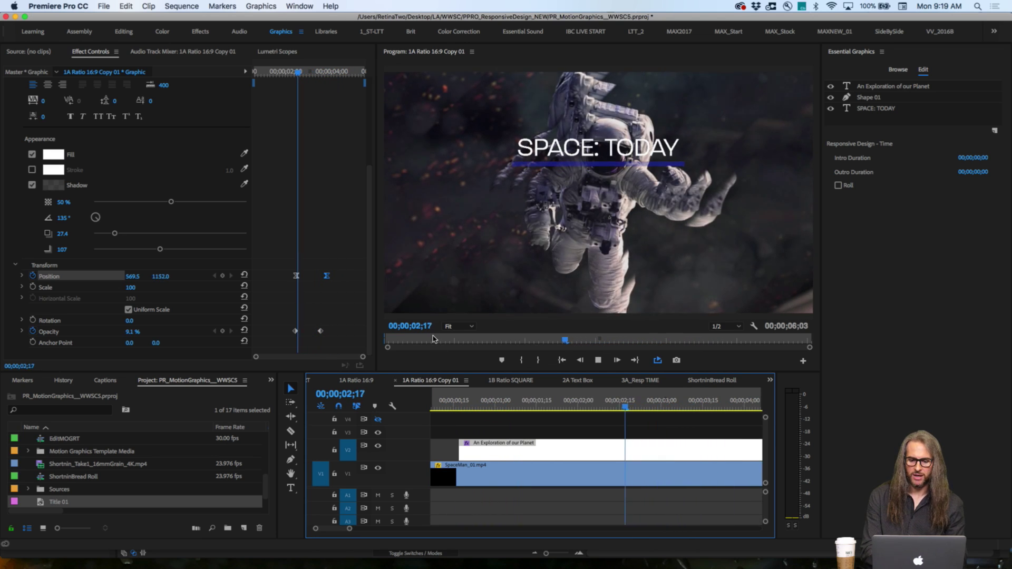
{"action": "key", "text": "j"}
{"action": "key", "text": "k"}
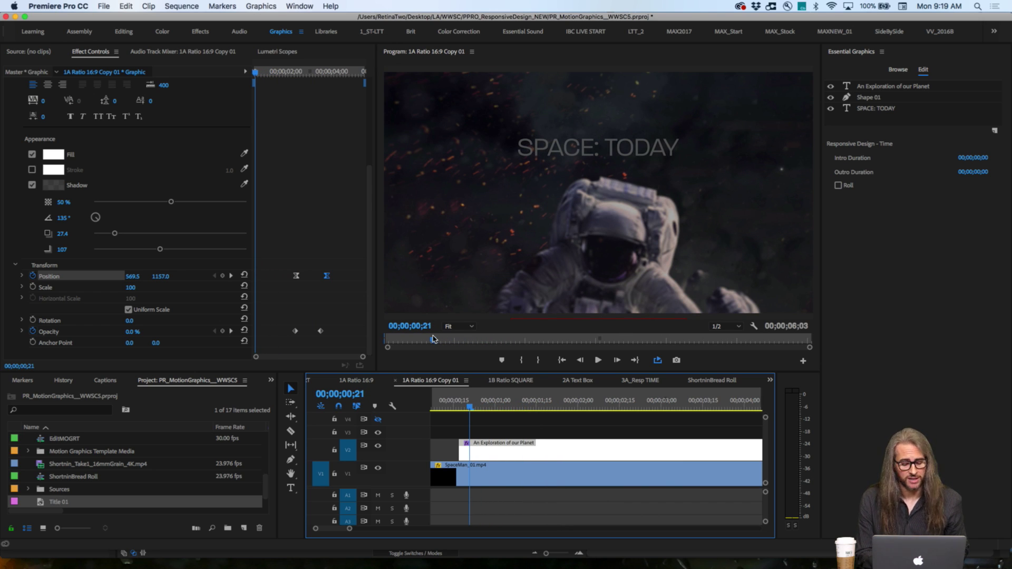
{"action": "key", "text": "l"}
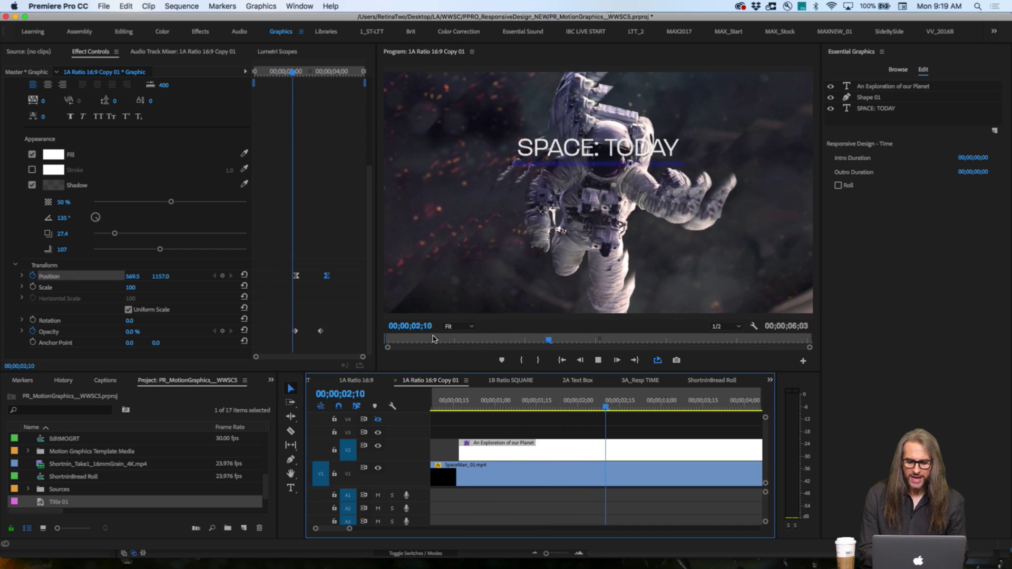
{"action": "key", "text": "k"}
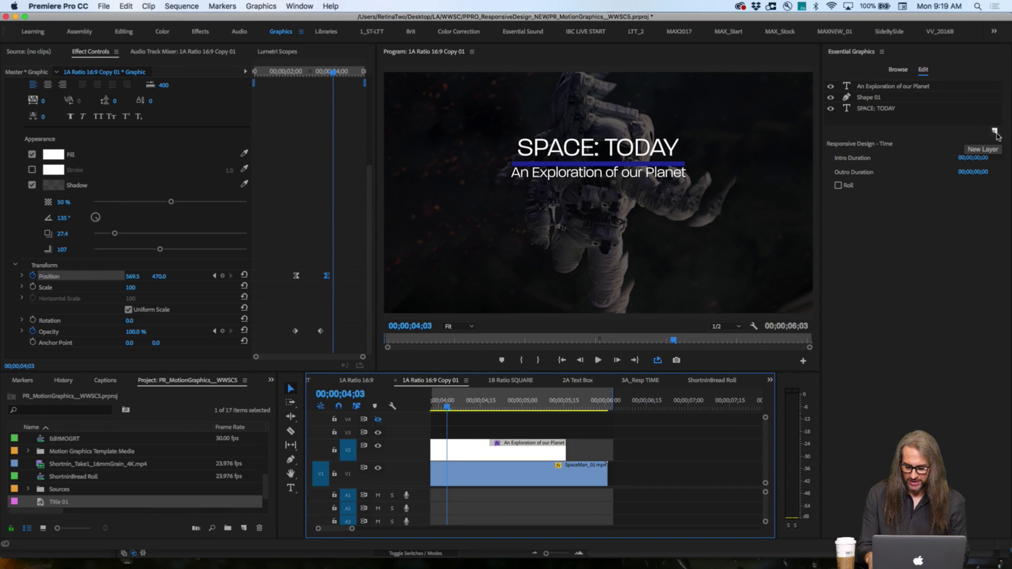
{"action": "left_click", "coordinate": [995, 132]}
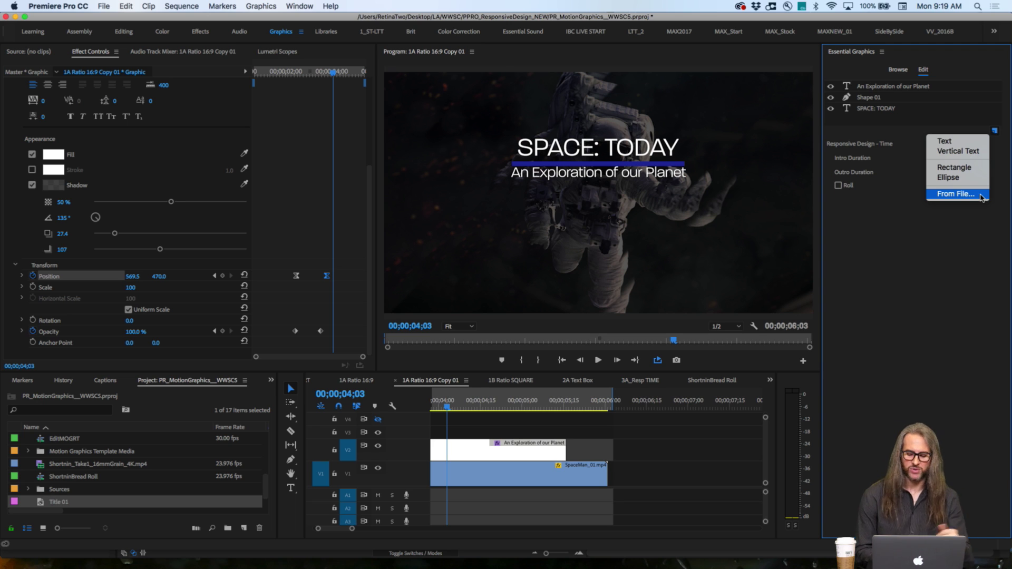
{"action": "left_click", "coordinate": [923, 290]}
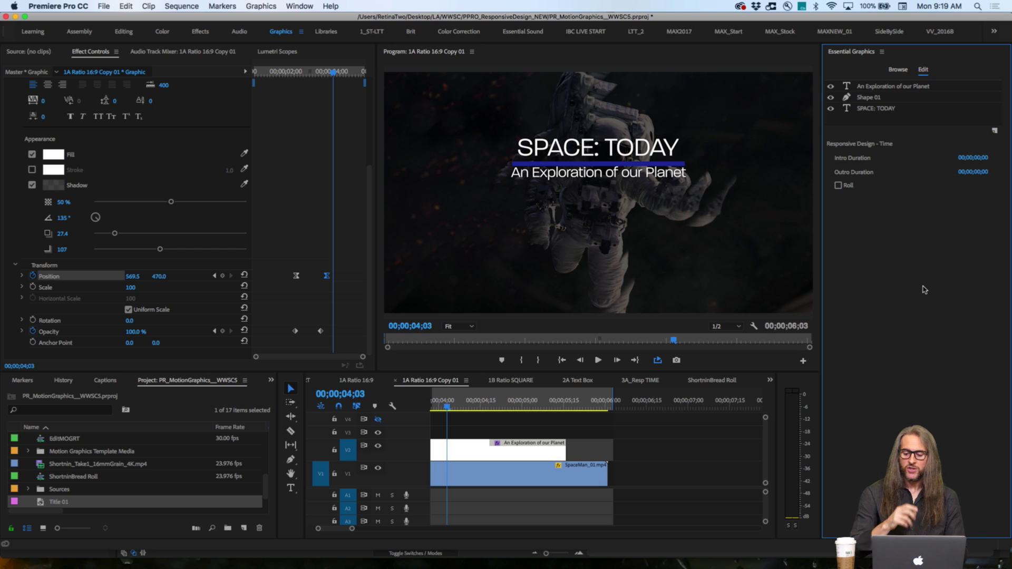
{"action": "left_click", "coordinate": [462, 447]}
{"action": "left_click", "coordinate": [462, 448]}
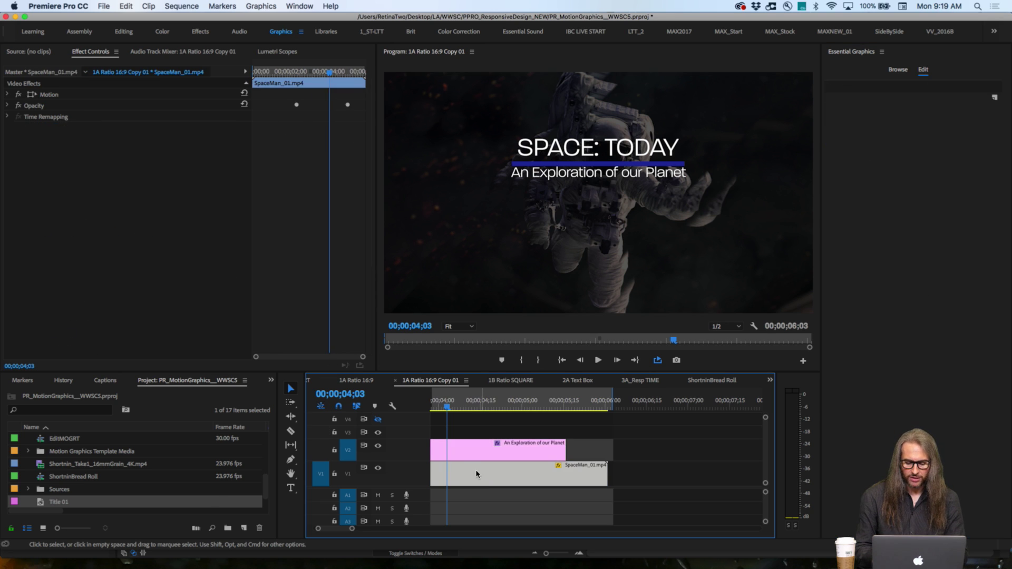
- Export the title graphic clip as a motion graphics template named SpaceTODAY, with the owner's personal library as the destination
{"action": "left_click", "coordinate": [459, 454]}
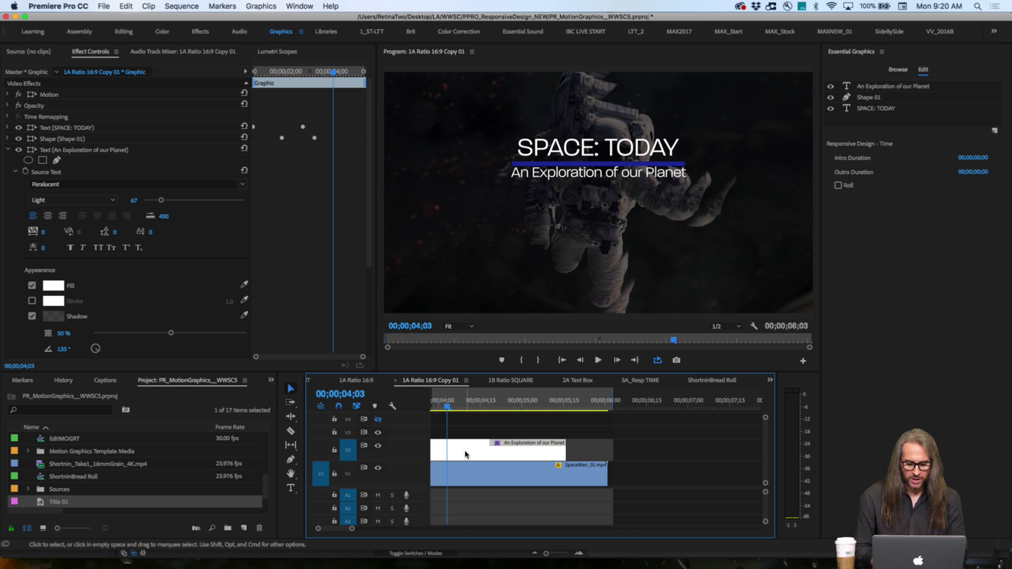
{"action": "right_click", "coordinate": [465, 454]}
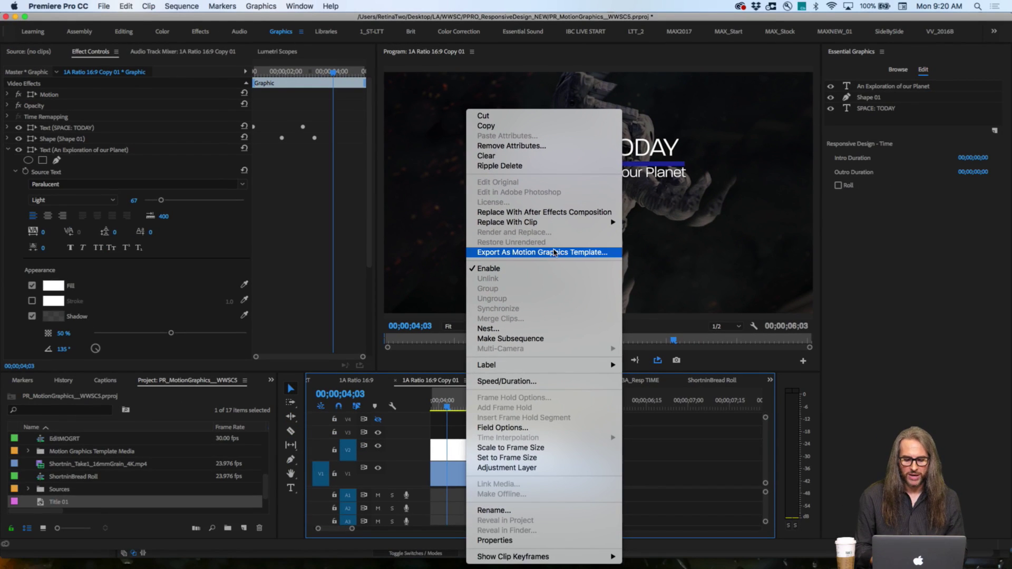
{"action": "left_click", "coordinate": [554, 252]}
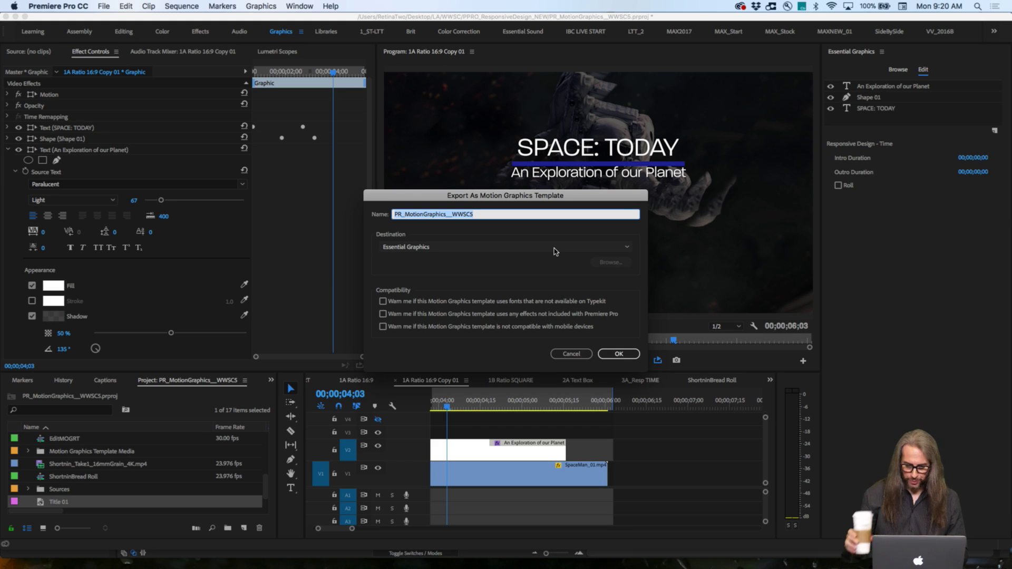
{"action": "type", "text": "SpaceTODAY"}
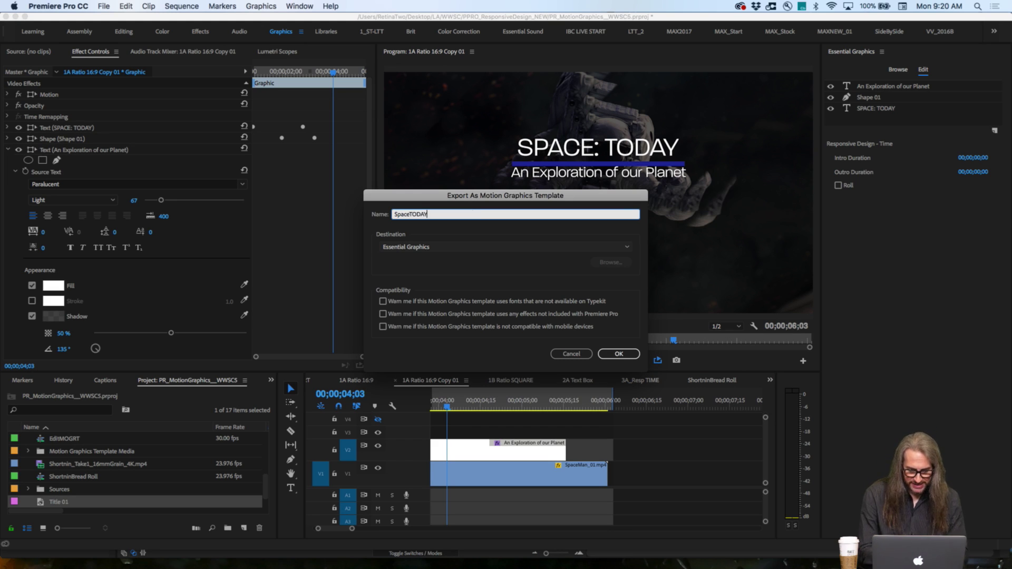
{"action": "left_click", "coordinate": [570, 248]}
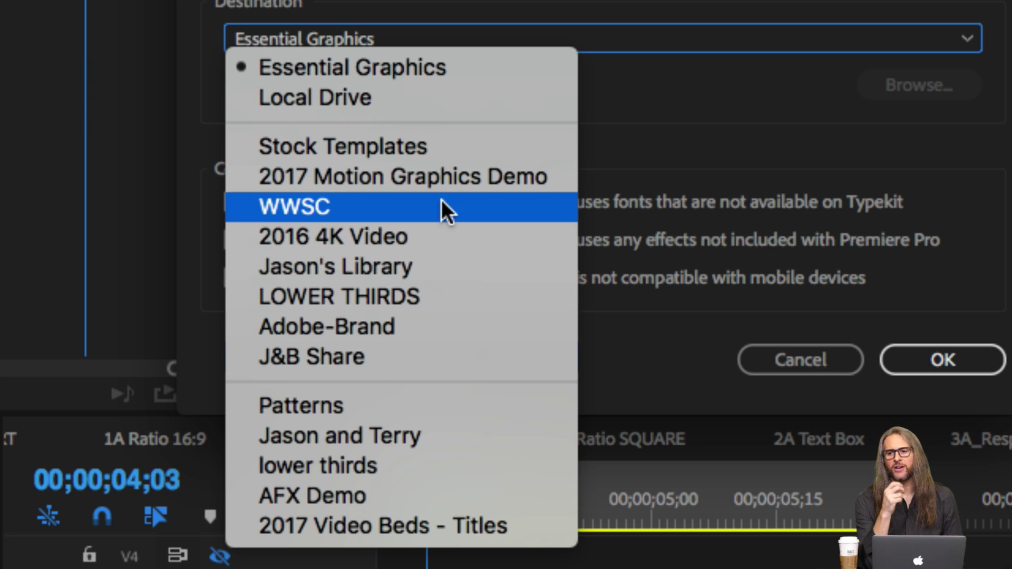
{"action": "left_click", "coordinate": [443, 251]}
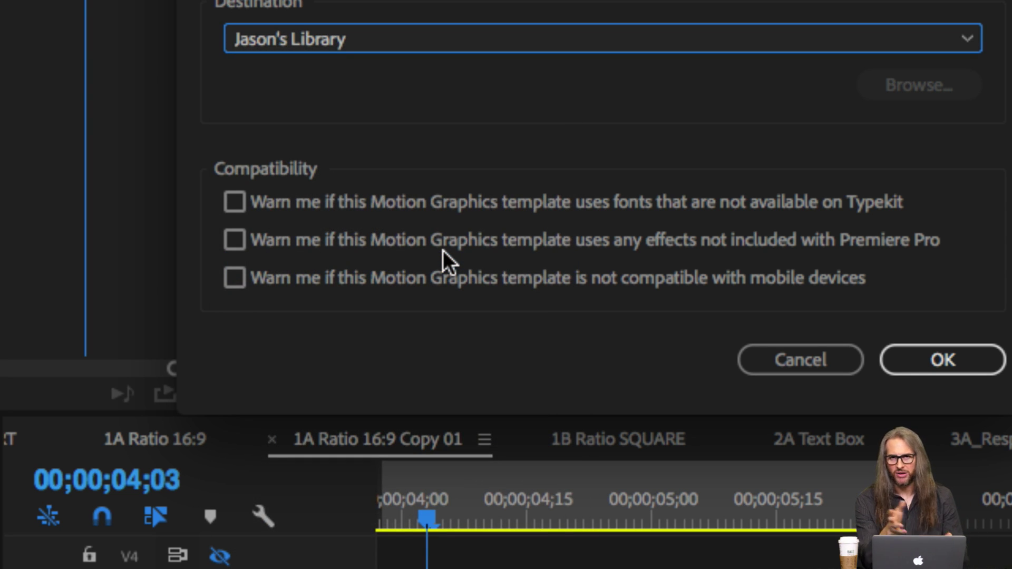
{"action": "left_click", "coordinate": [423, 46]}
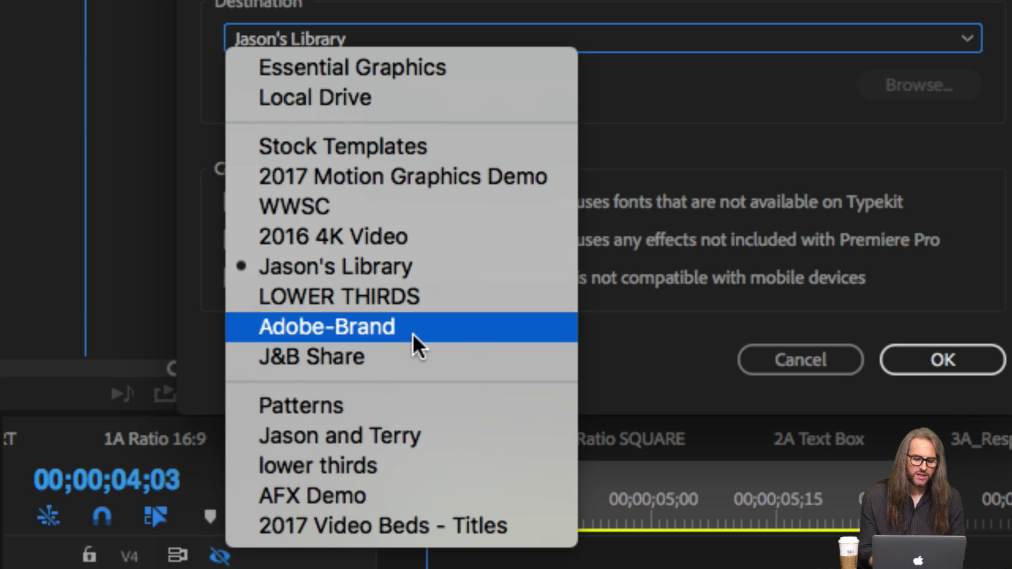
{"action": "left_click", "coordinate": [406, 271]}
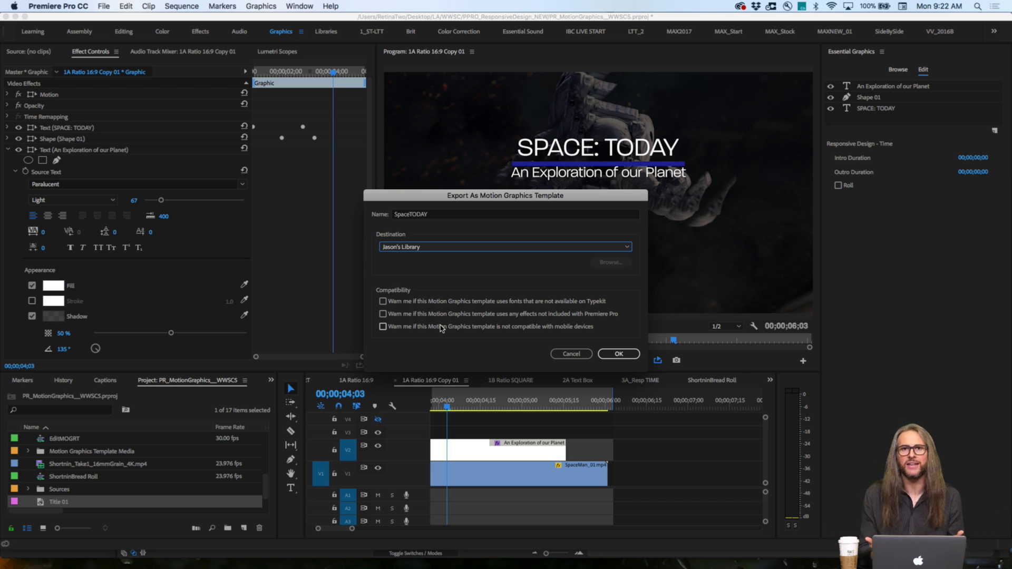
{"action": "left_click", "coordinate": [618, 354]}
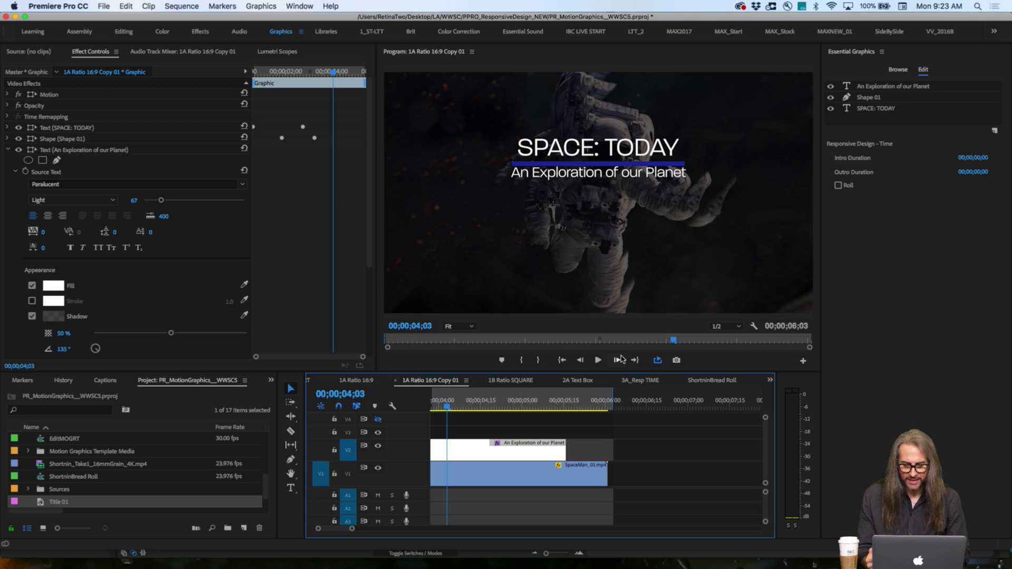
- Show the Libraries panel, dock it beside Essential Graphics, and check the exported SpaceTODAY template in the library
{"action": "left_click", "coordinate": [298, 6]}
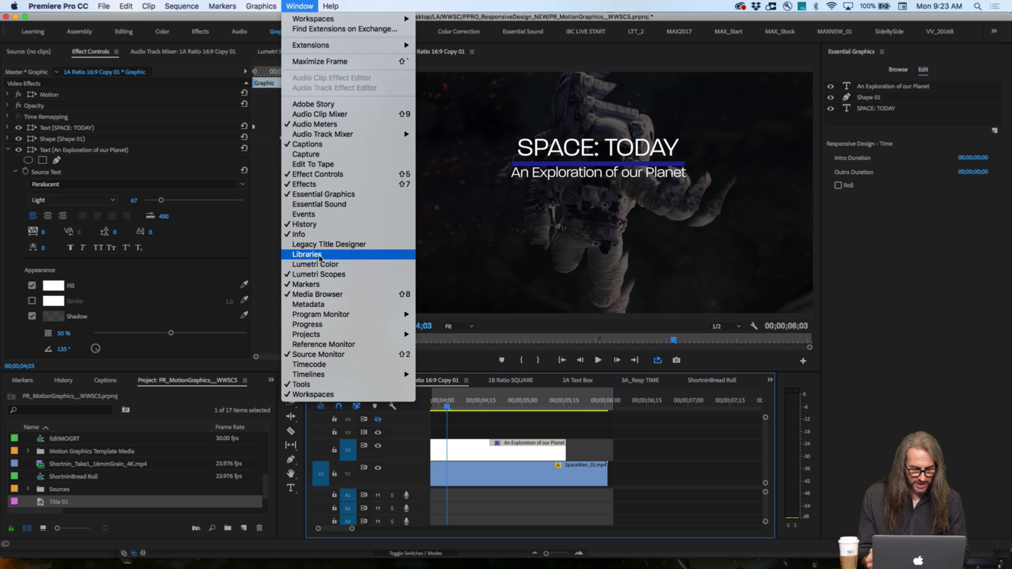
{"action": "left_click", "coordinate": [318, 255]}
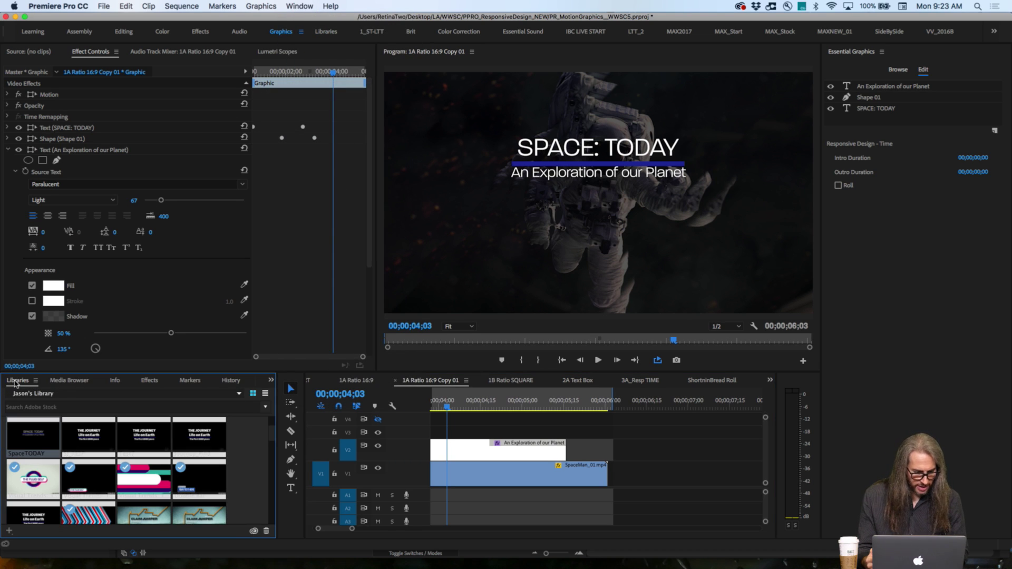
{"action": "left_click_drag", "start_coordinate": [16, 383], "coordinate": [906, 331]}
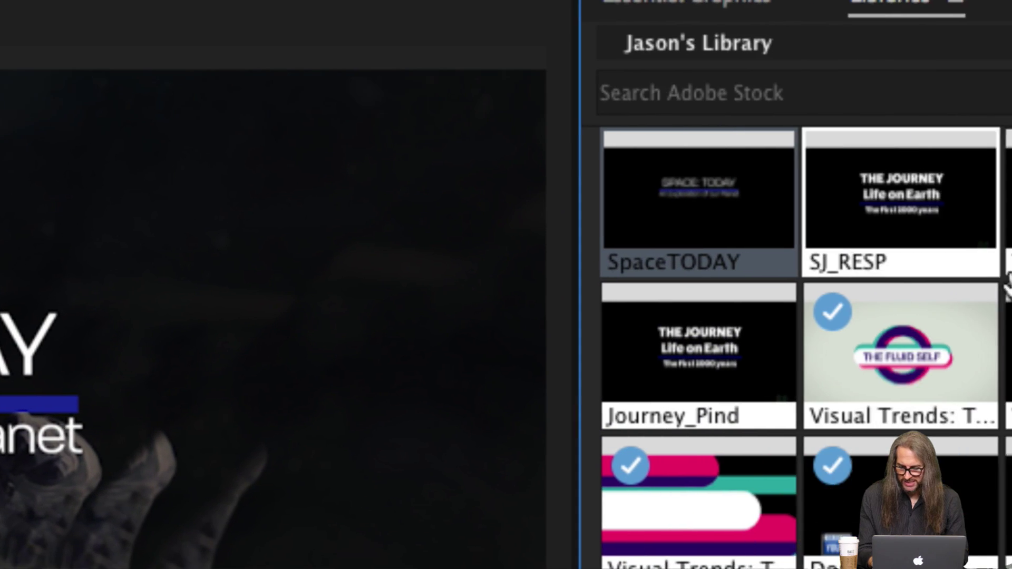
{"action": "mouse_move", "coordinate": [743, 234]}
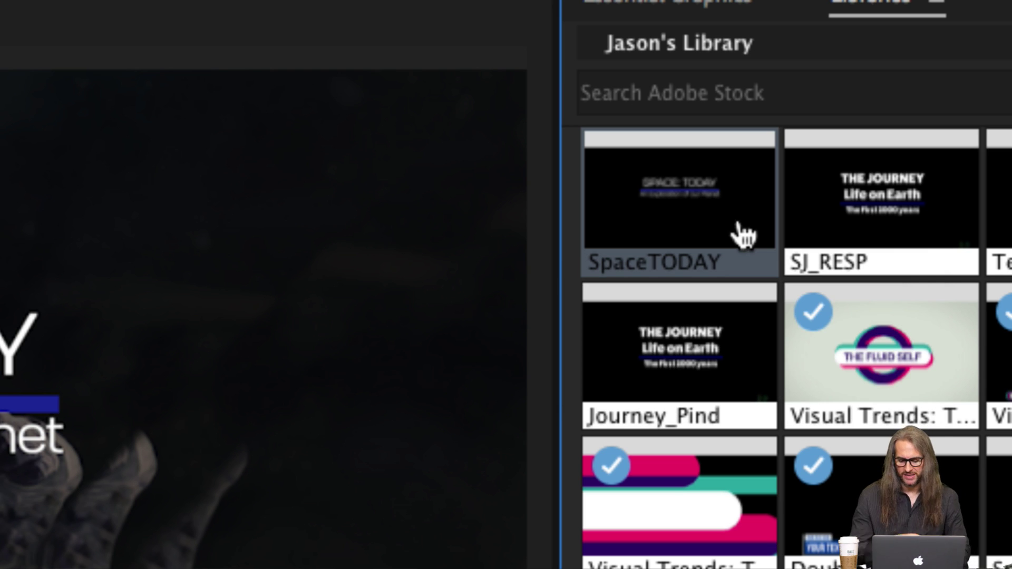
{"action": "mouse_move", "coordinate": [678, 382]}
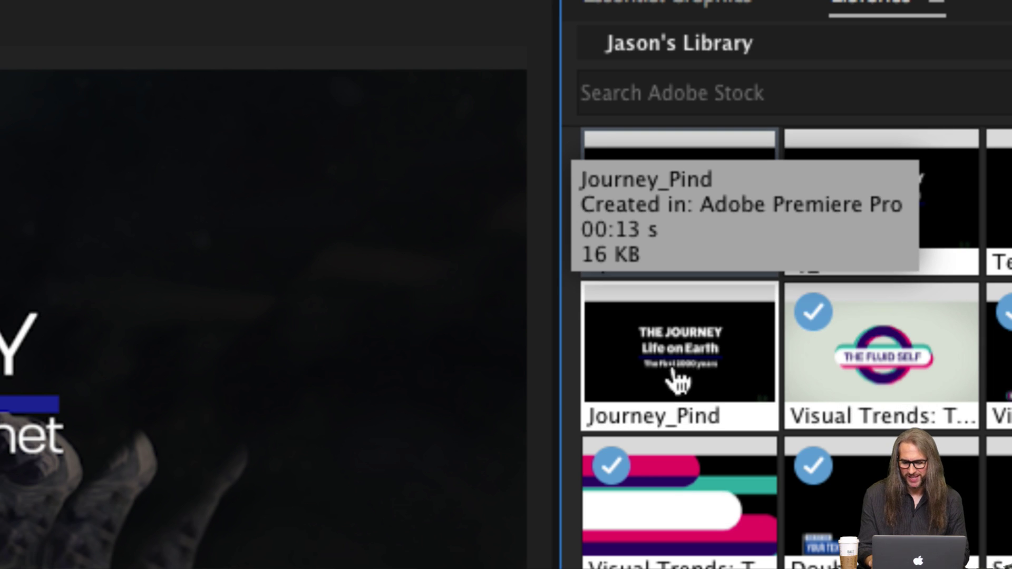
{"action": "mouse_move", "coordinate": [942, 202]}
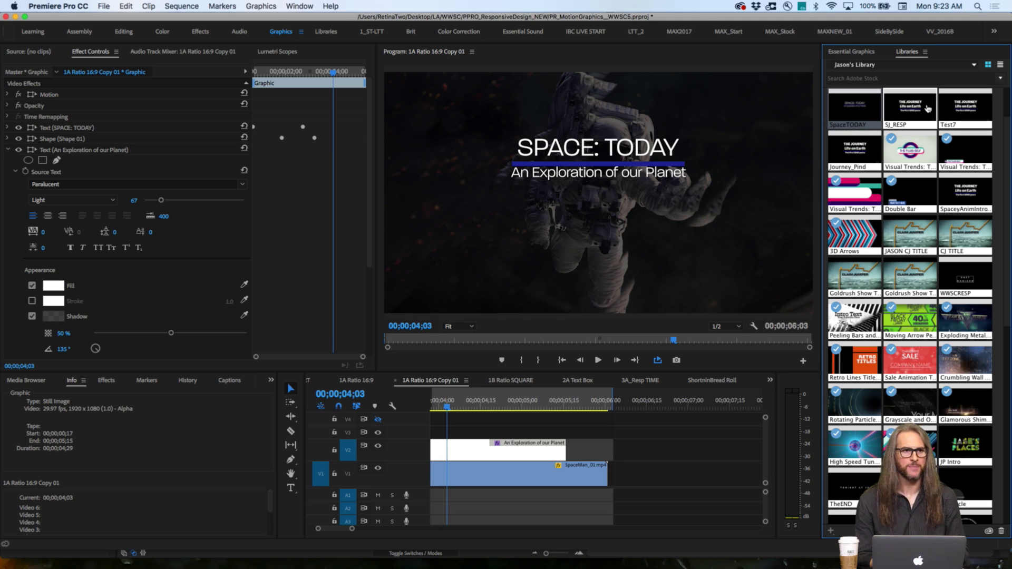
- Switch to After Effects and return the playhead to frame 0 of the 06_01_lower_third_template composition
{"action": "key", "text": "super+Tab"}
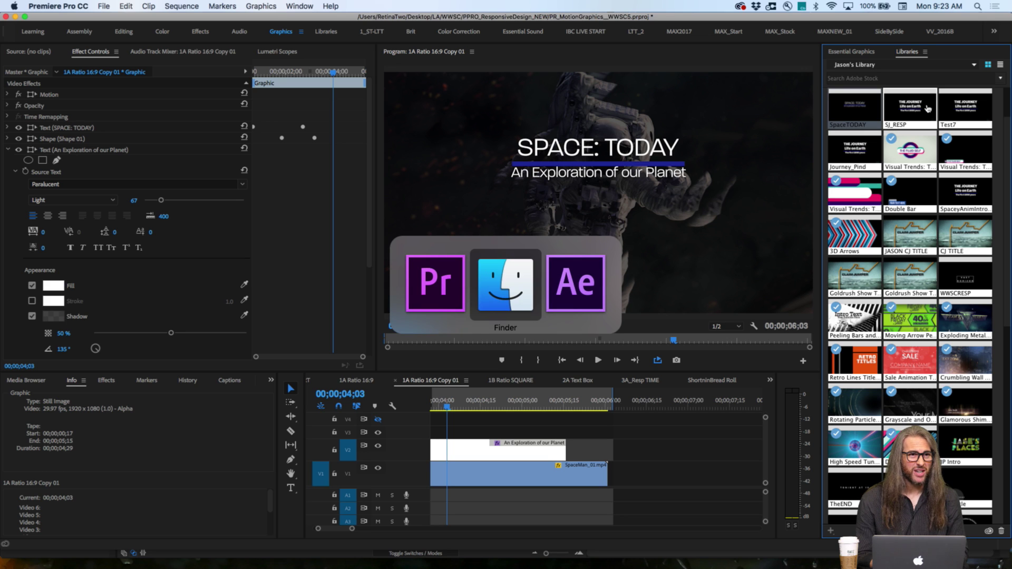
{"action": "key", "text": "super+Tab"}
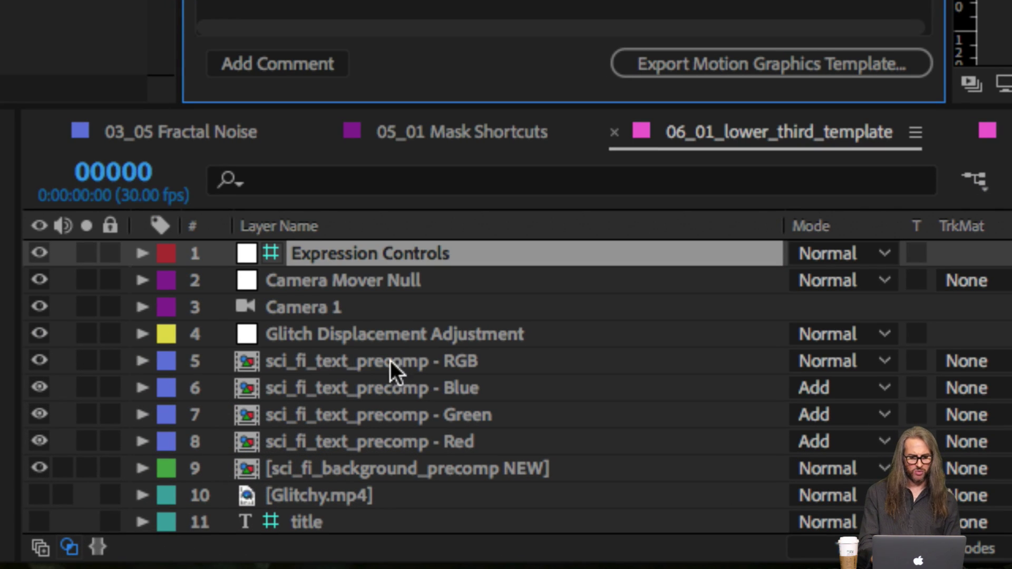
{"action": "scroll", "coordinate": [396, 446], "scroll_direction": "down", "scroll_amount": 1}
{"action": "scroll", "coordinate": [397, 446], "scroll_direction": "up", "scroll_amount": 1}
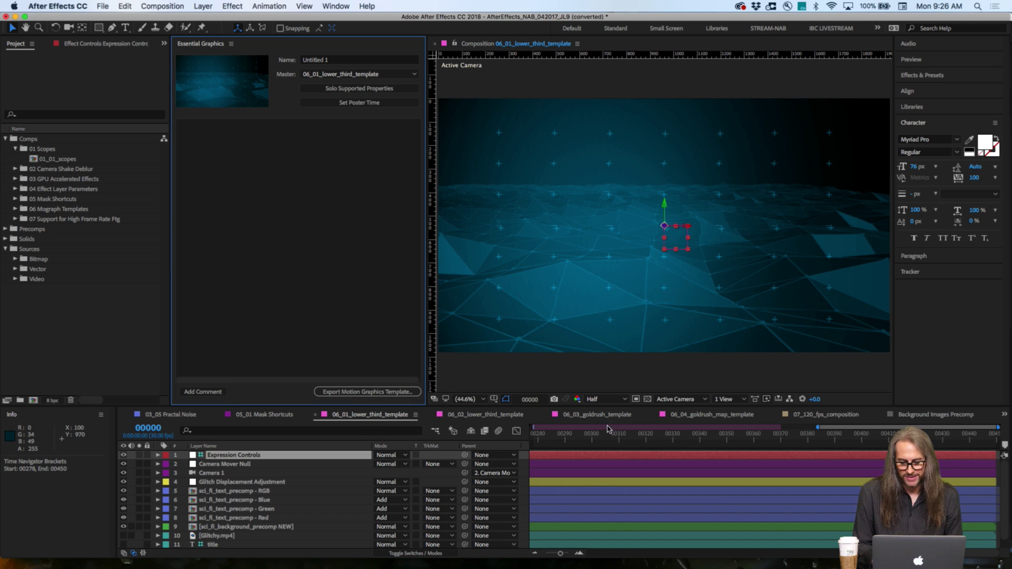
{"action": "left_click_drag", "start_coordinate": [600, 439], "coordinate": [510, 432]}
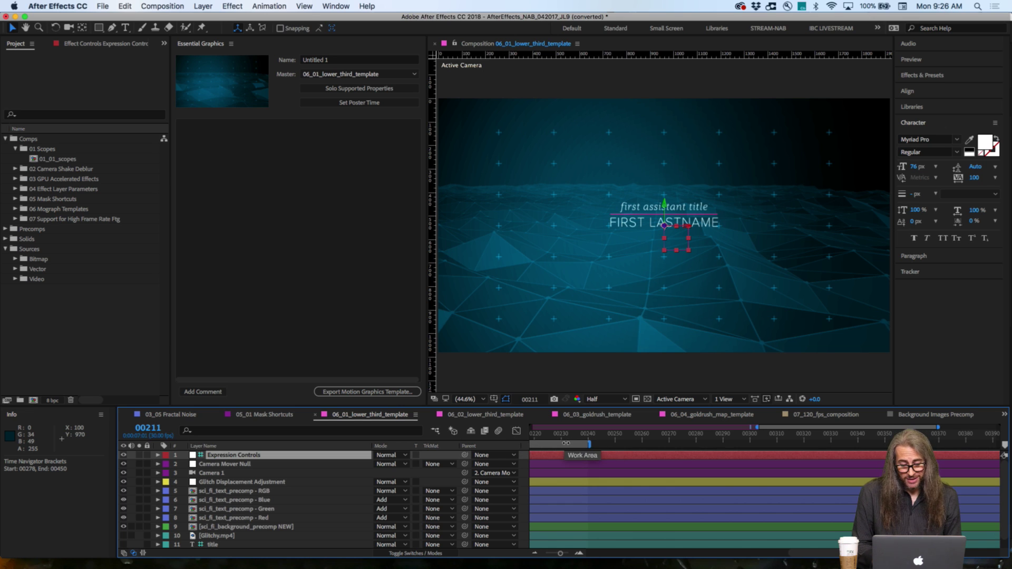
{"action": "scroll", "coordinate": [626, 450], "scroll_direction": "left", "scroll_amount": 10}
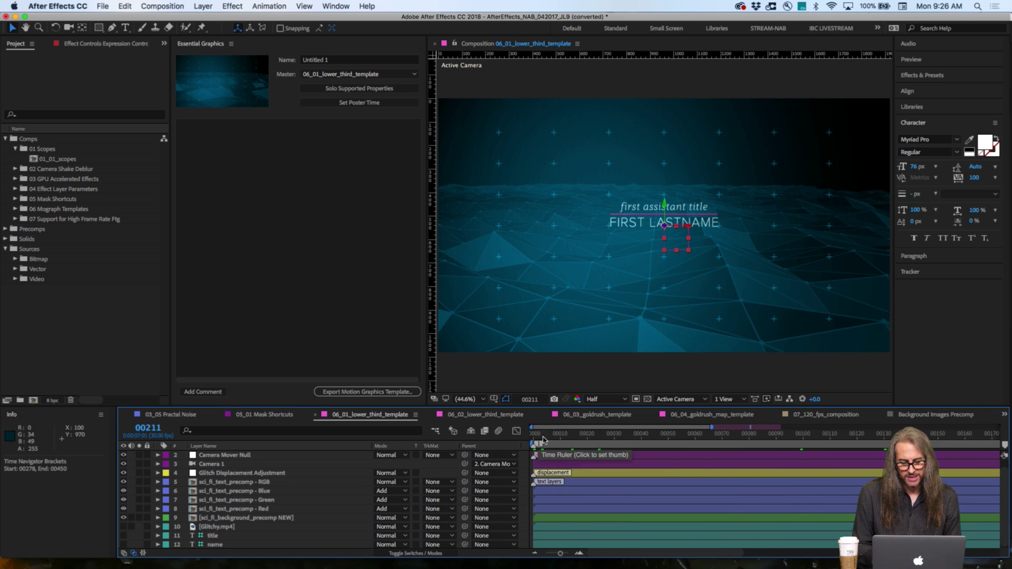
{"action": "left_click", "coordinate": [555, 436]}
{"action": "left_click_drag", "start_coordinate": [556, 436], "coordinate": [534, 437]}
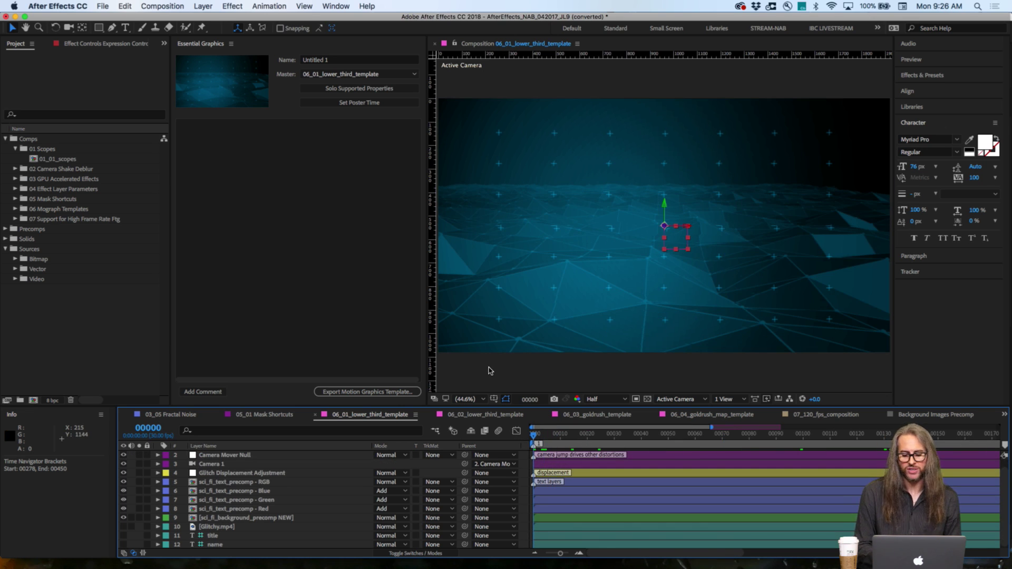
- Preview the lower third animation over the work area, and park the playhead at frame 00115 with the title text showing
{"action": "key", "text": "space"}
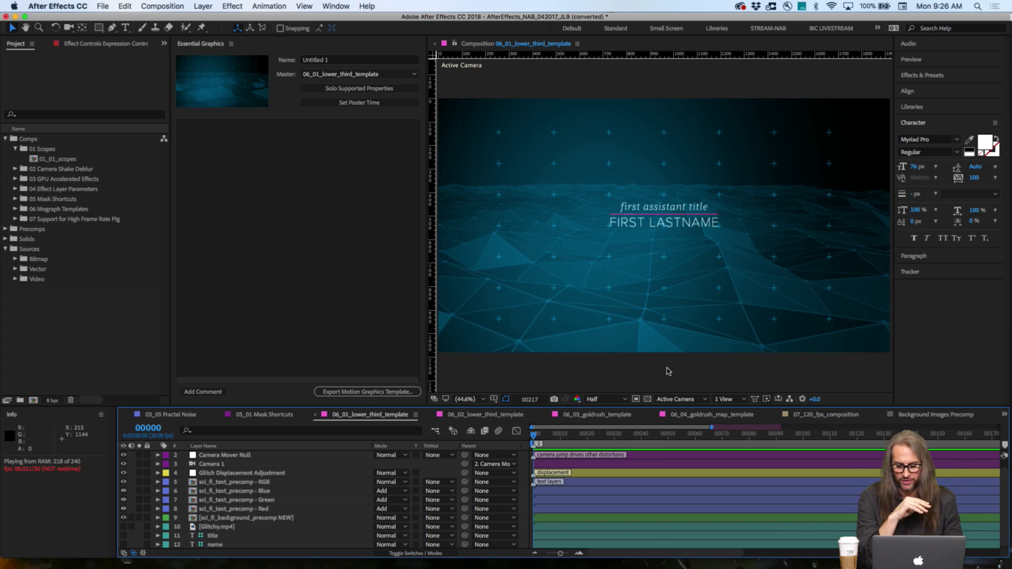
{"action": "key", "text": "space"}
{"action": "left_click_drag", "start_coordinate": [712, 428], "coordinate": [998, 428]}
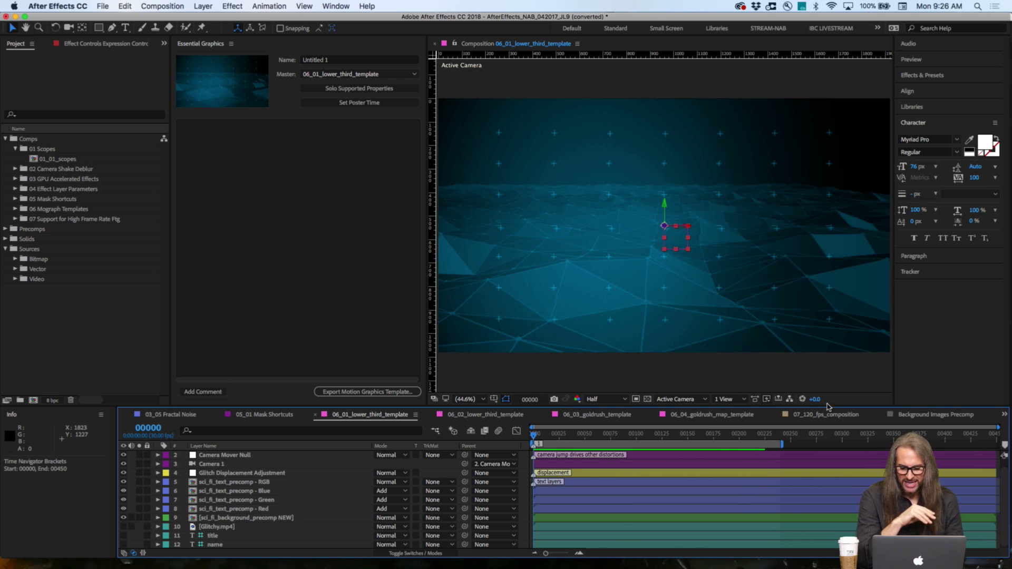
{"action": "key", "text": "space"}
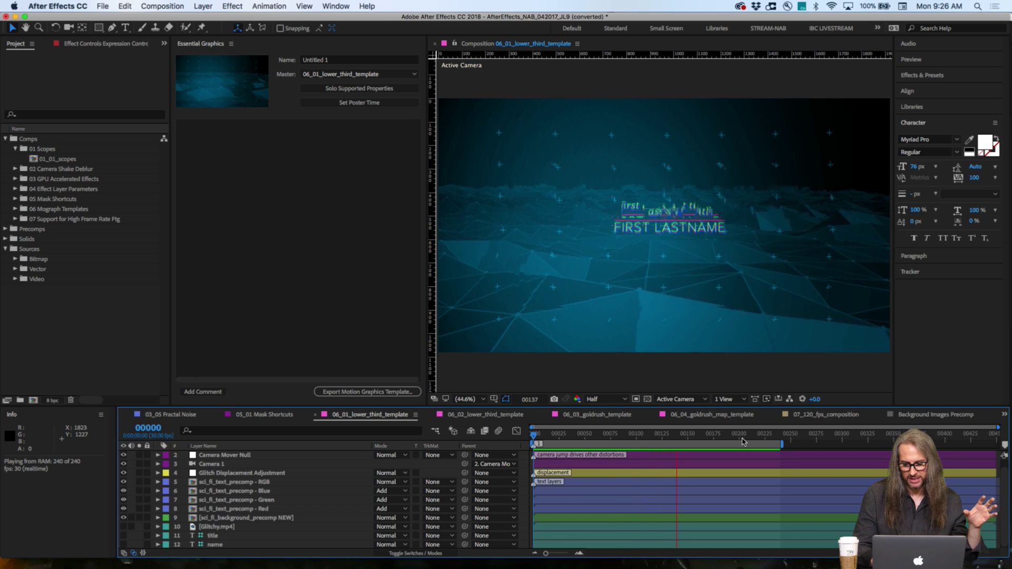
{"action": "key", "text": "space"}
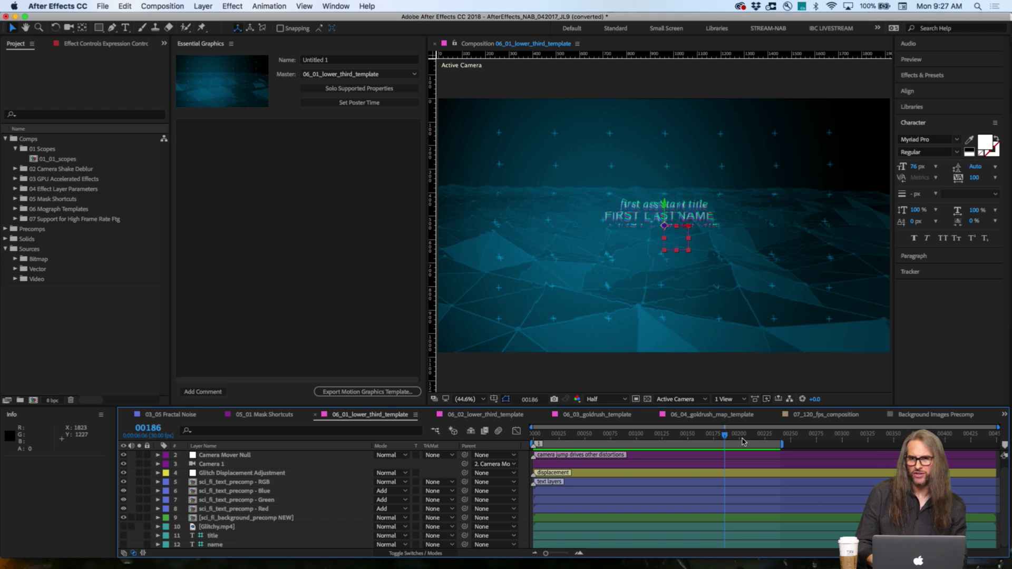
{"action": "left_click_drag", "start_coordinate": [726, 437], "coordinate": [585, 457]}
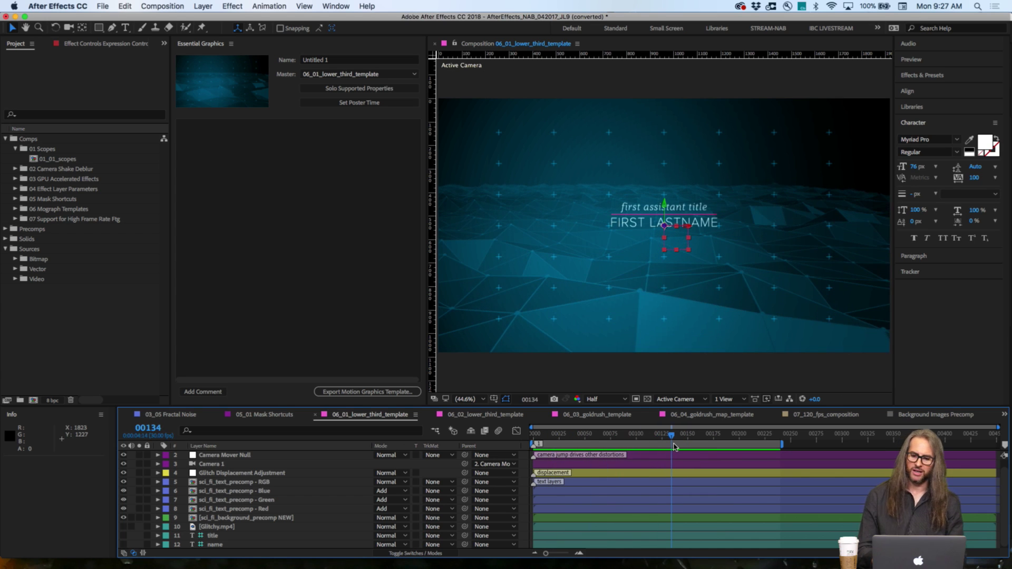
{"action": "left_click_drag", "start_coordinate": [675, 447], "coordinate": [654, 447]}
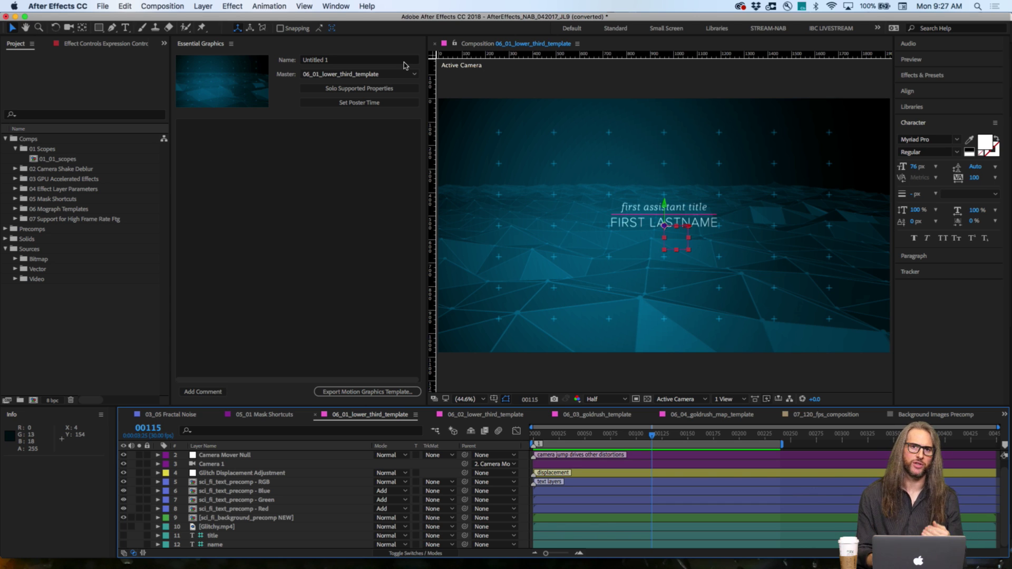
- Save the project under the new name AfterEffects_NAB_042017_JL_2DAY in the AfterEffects_NAB_040717 folder
{"action": "left_click", "coordinate": [102, 6]}
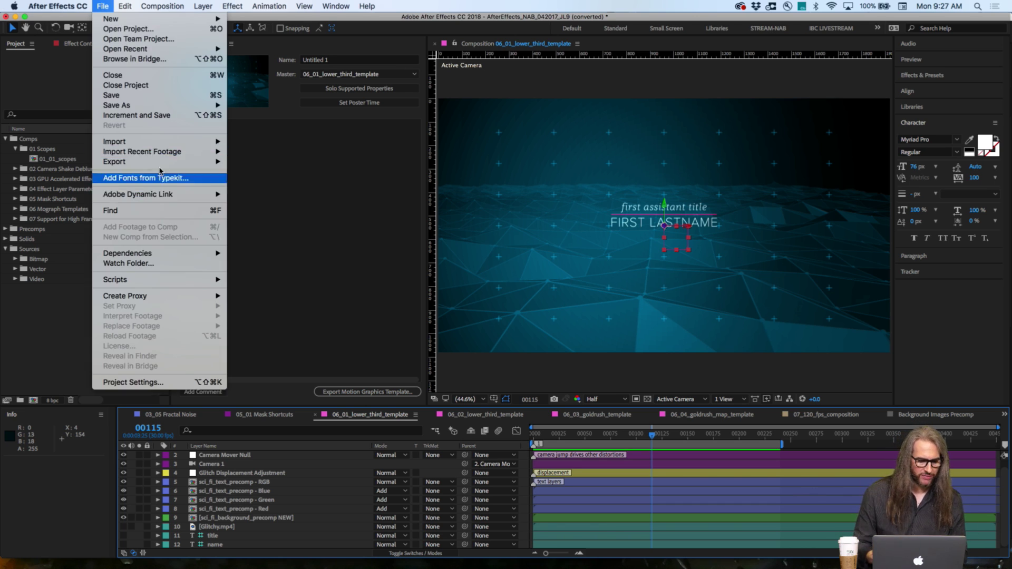
{"action": "mouse_move", "coordinate": [150, 105]}
{"action": "left_click", "coordinate": [285, 106]}
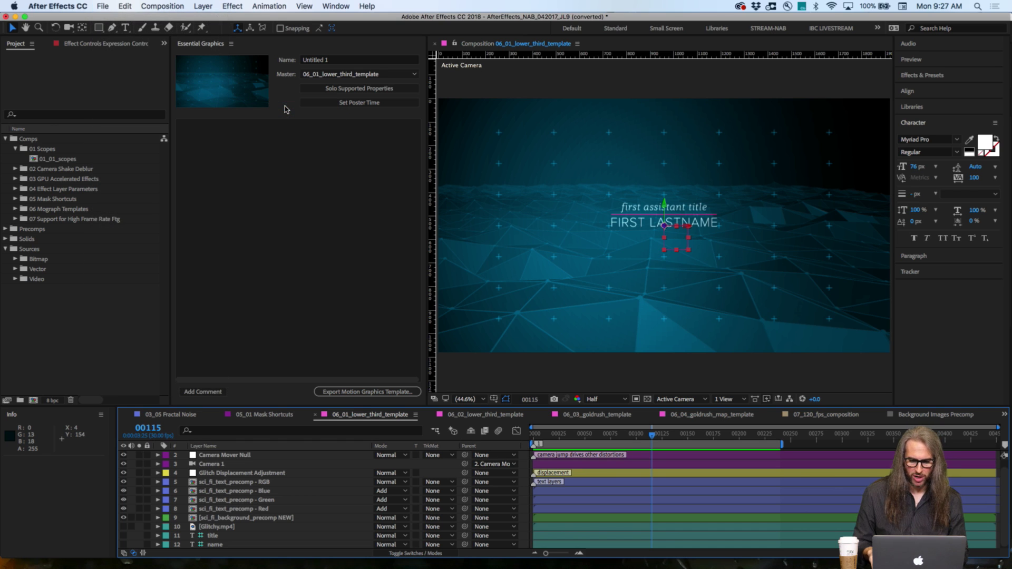
{"action": "key", "text": "Right"}
{"action": "key", "text": "BackSpace"}
{"action": "key", "text": "BackSpace"}
{"action": "key", "text": "BackSpace"}
{"action": "key", "text": "BackSpace"}
{"action": "key", "text": "BackSpace"}
{"action": "key", "text": "BackSpace"}
{"action": "key", "text": "BackSpace"}
{"action": "key", "text": "BackSpace"}
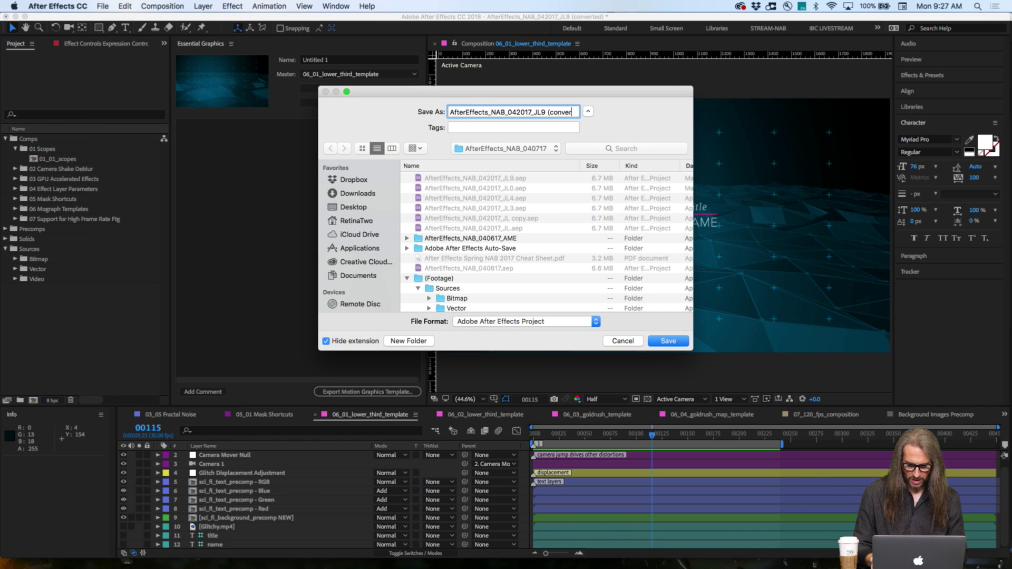
{"action": "key", "text": "BackSpace"}
{"action": "key", "text": "BackSpace"}
{"action": "key", "text": "BackSpace"}
{"action": "key", "text": "BackSpace"}
{"action": "key", "text": "BackSpace"}
{"action": "type", "text": "_2DAY"}
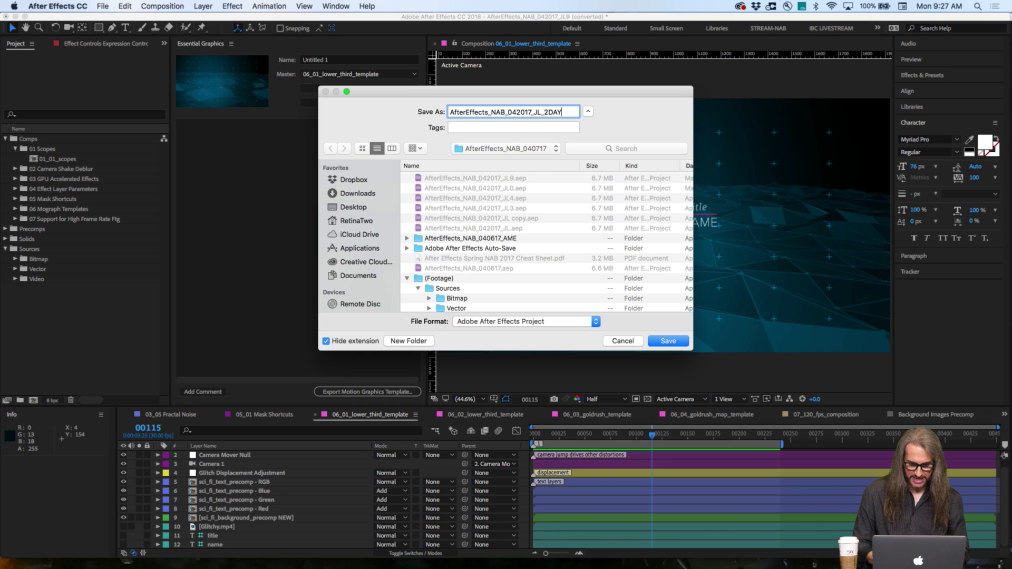
{"action": "key", "text": "Return"}
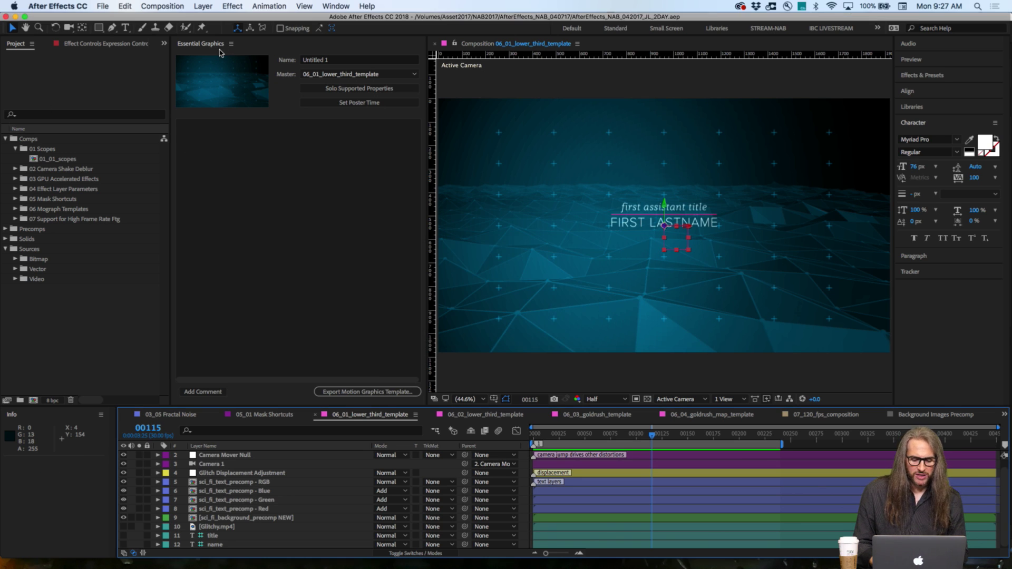
- Choose the Essential Graphics workspace layout
{"action": "left_click", "coordinate": [335, 6]}
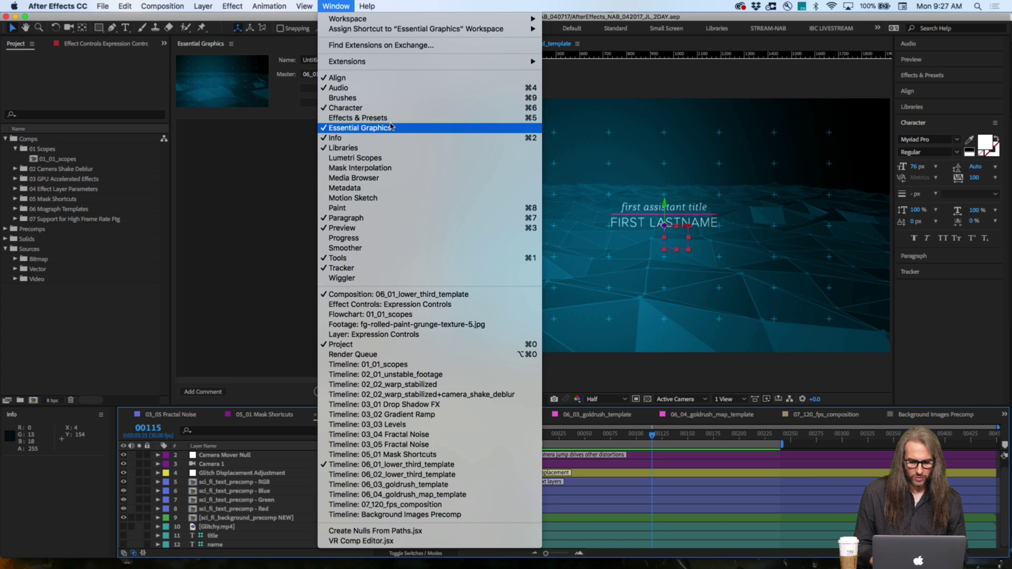
{"action": "mouse_move", "coordinate": [381, 19]}
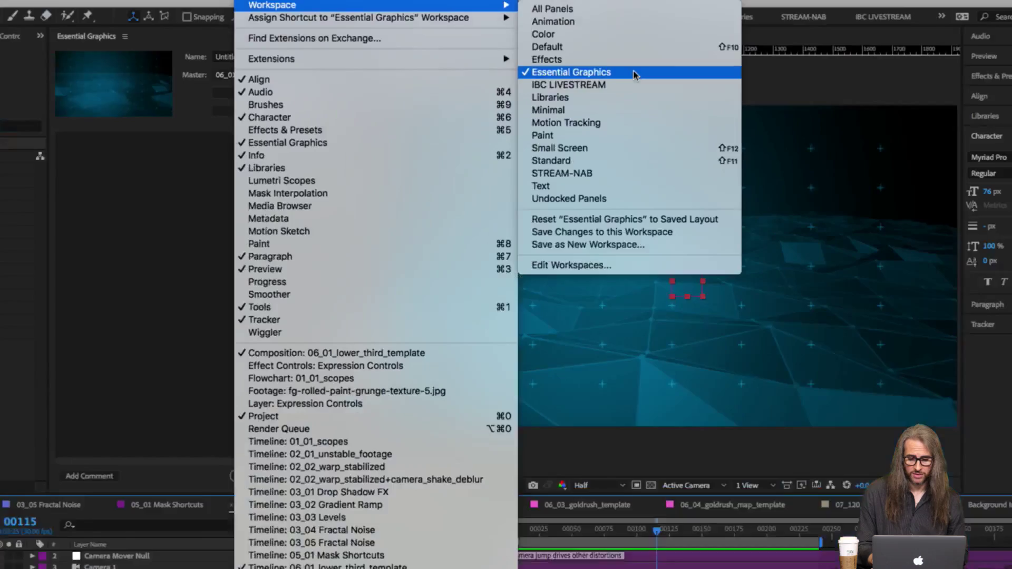
{"action": "left_click", "coordinate": [633, 74]}
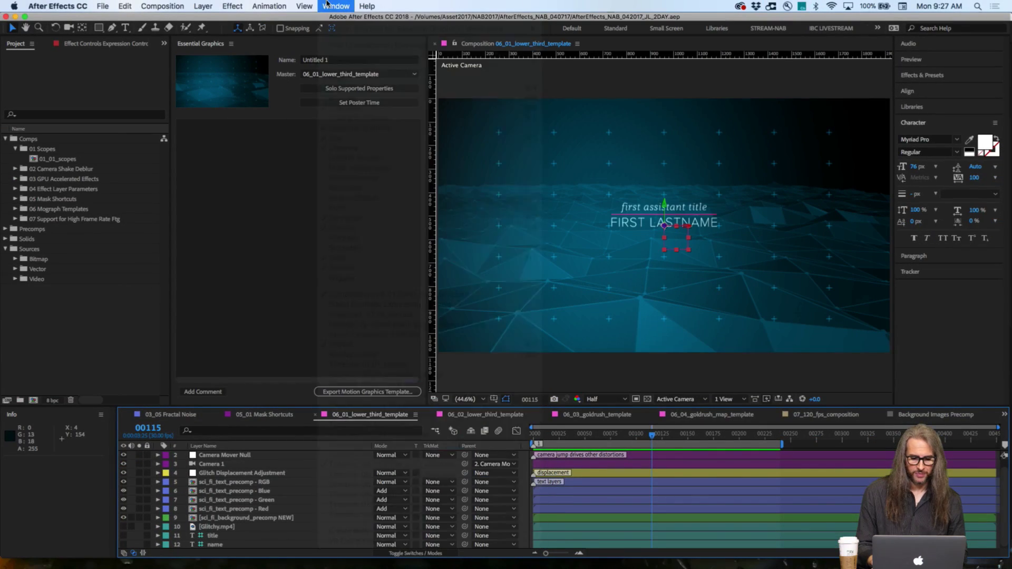
- Name the motion graphics template JasonGlitch
{"action": "left_click", "coordinate": [347, 61]}
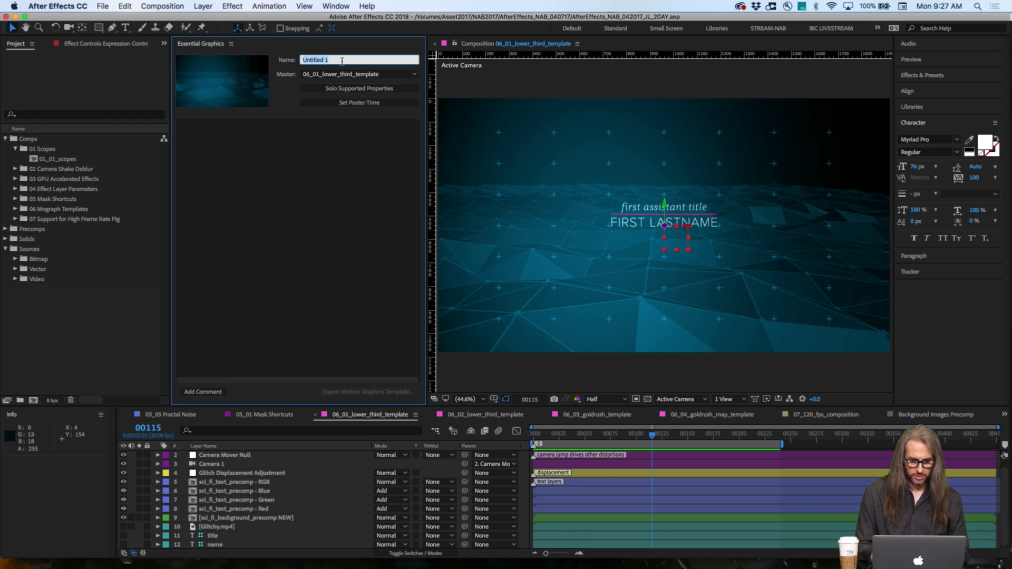
{"action": "left_click", "coordinate": [341, 62]}
{"action": "key", "text": "BackSpace"}
{"action": "key", "text": "BackSpace"}
{"action": "key", "text": "BackSpace"}
{"action": "key", "text": "BackSpace"}
{"action": "key", "text": "BackSpace"}
{"action": "key", "text": "BackSpace"}
{"action": "key", "text": "BackSpace"}
{"action": "key", "text": "BackSpace"}
{"action": "key", "text": "BackSpace"}
{"action": "key", "text": "BackSpace"}
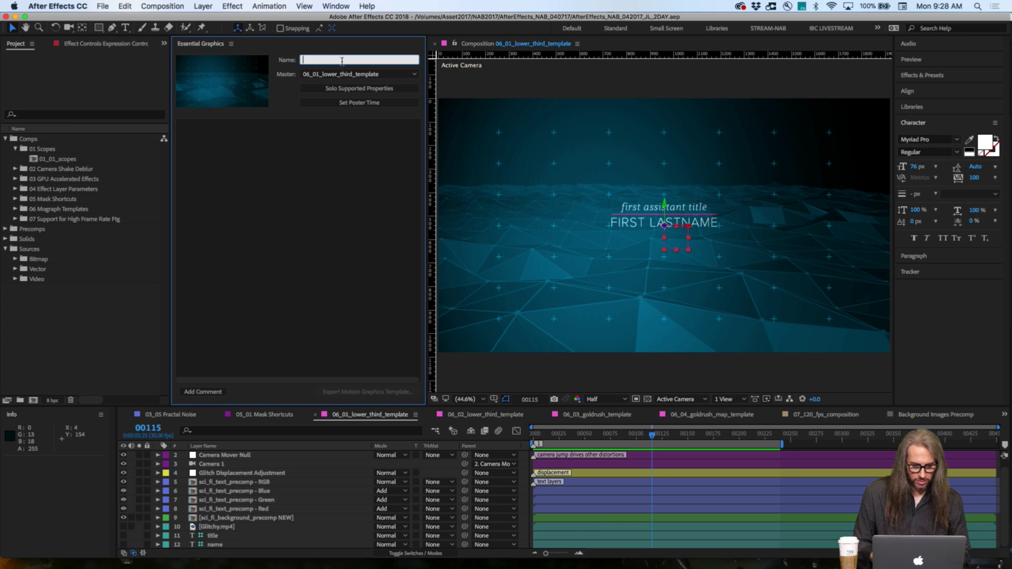
{"action": "key", "text": "Return"}
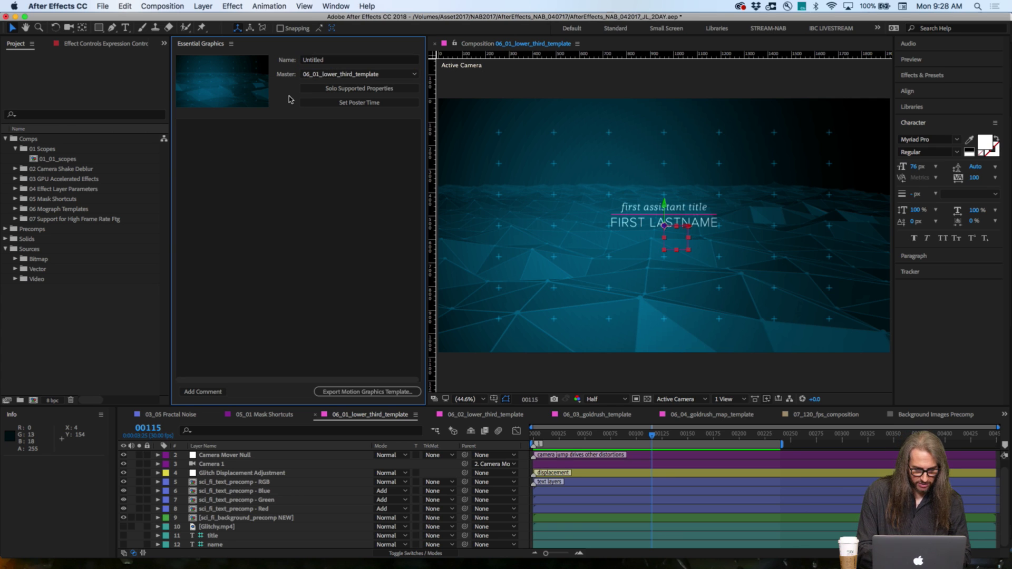
{"action": "left_click", "coordinate": [326, 63]}
{"action": "key", "text": "BackSpace"}
{"action": "key", "text": "BackSpace"}
{"action": "key", "text": "BackSpace"}
{"action": "key", "text": "BackSpace"}
{"action": "key", "text": "BackSpace"}
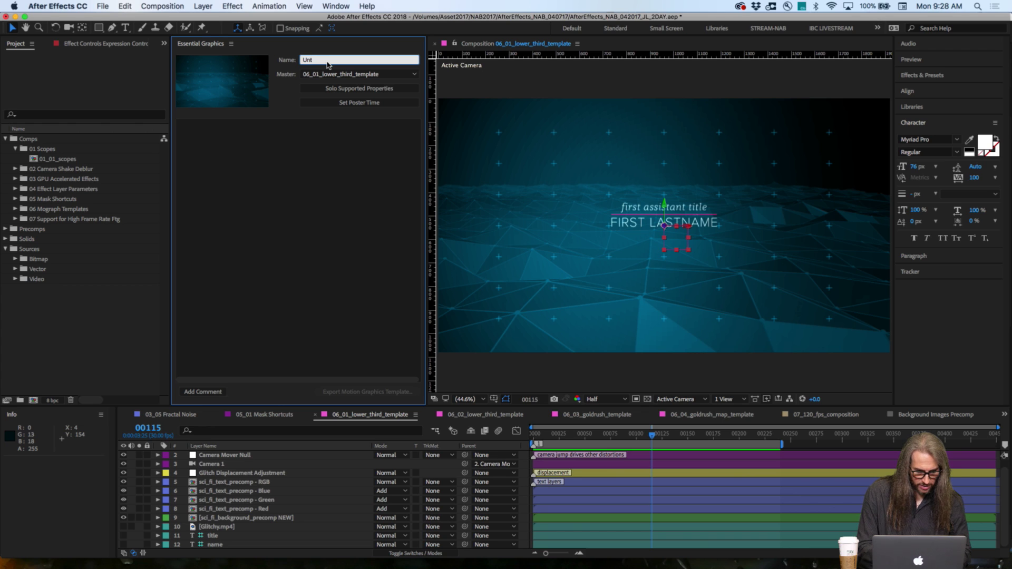
{"action": "type", "text": "jkkl"}
{"action": "key", "text": "BackSpace"}
{"action": "key", "text": "BackSpace"}
{"action": "key", "text": "BackSpace"}
{"action": "key", "text": "BackSpace"}
{"action": "key", "text": "BackSpace"}
{"action": "key", "text": "BackSpace"}
{"action": "key", "text": "BackSpace"}
{"action": "type", "text": "J"}
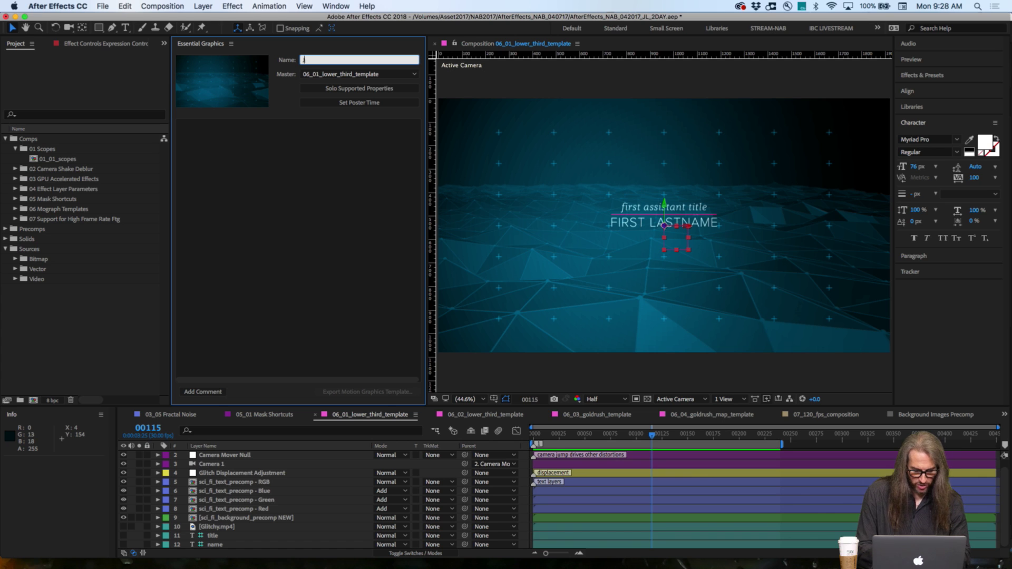
{"action": "type", "text": "asonGlitch"}
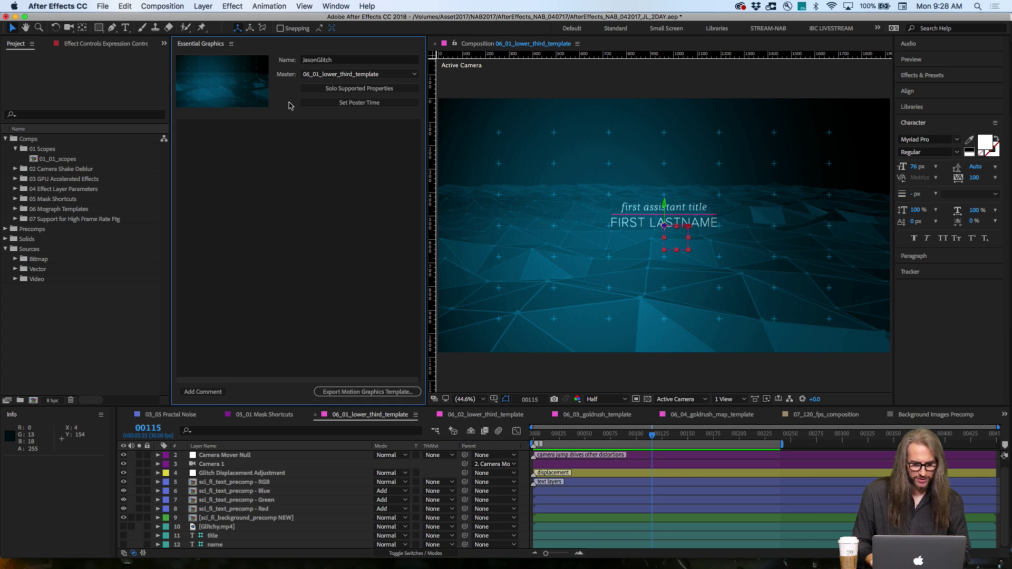
{"action": "key", "text": "Return"}
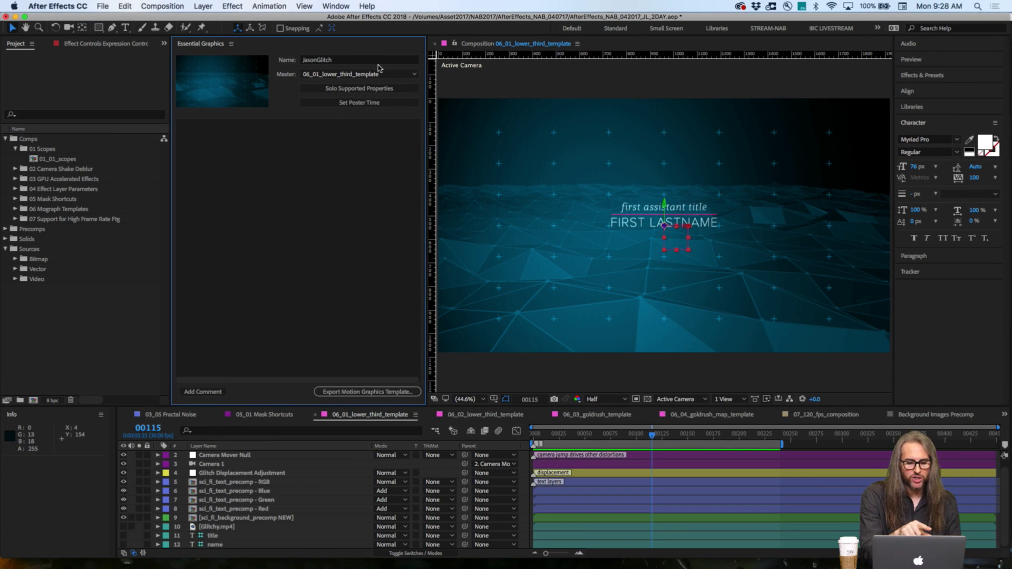
- Choose 06_01_lower_third_template as the template's master composition and solo its supported properties
{"action": "left_click", "coordinate": [399, 75]}
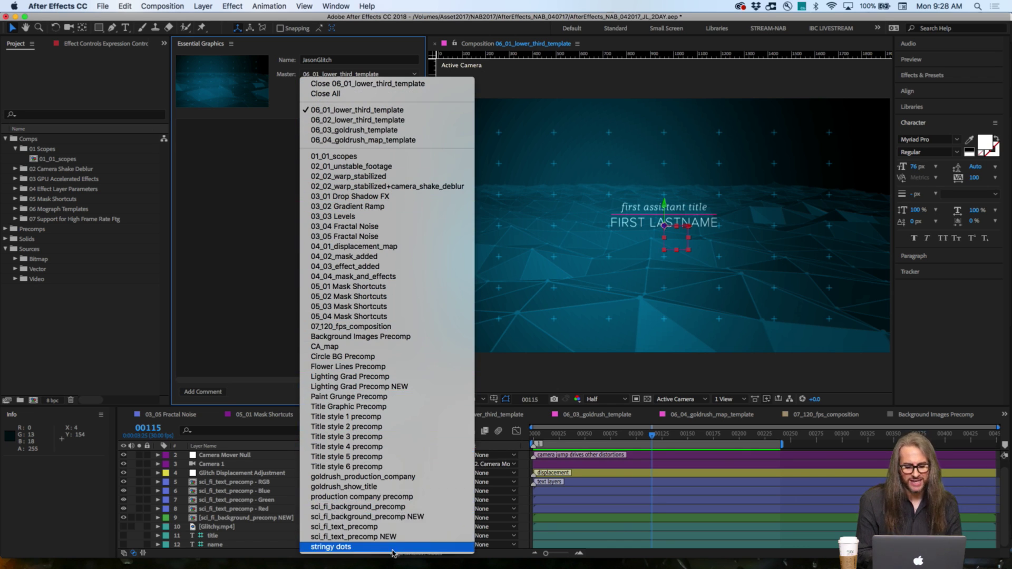
{"action": "left_click", "coordinate": [363, 110]}
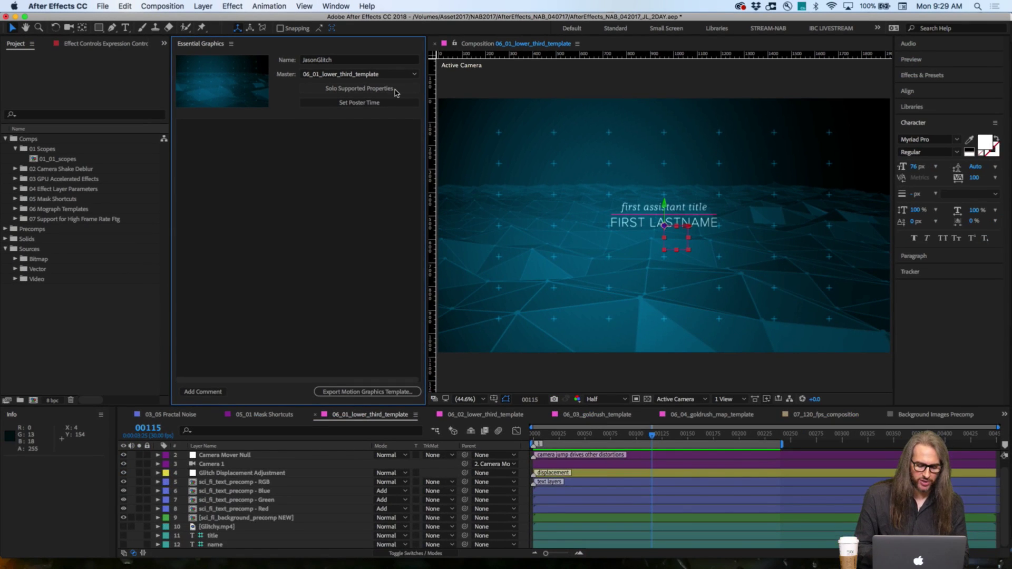
{"action": "left_click", "coordinate": [395, 89]}
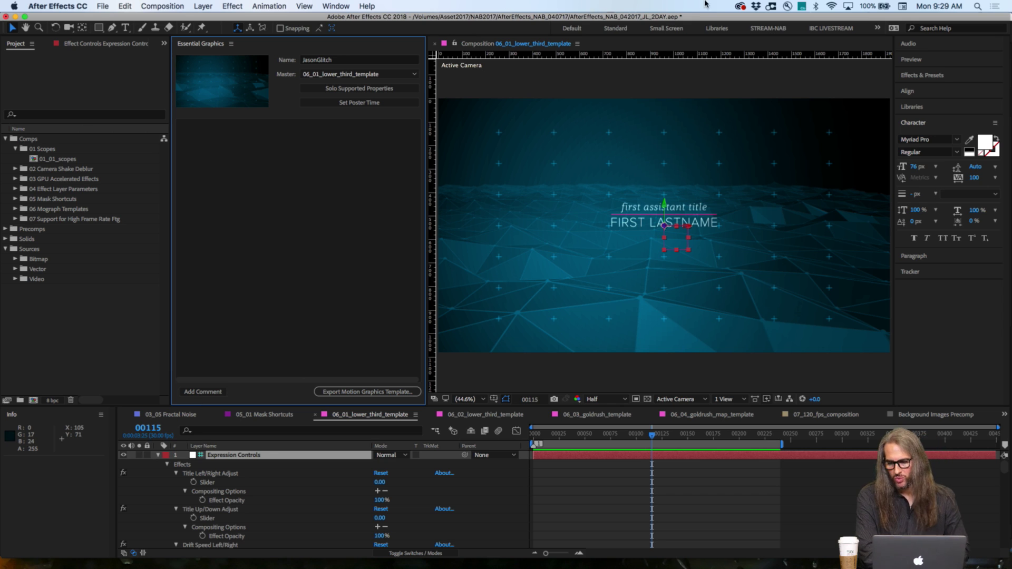
{"action": "left_click", "coordinate": [939, 6]}
{"action": "left_click", "coordinate": [939, 6]}
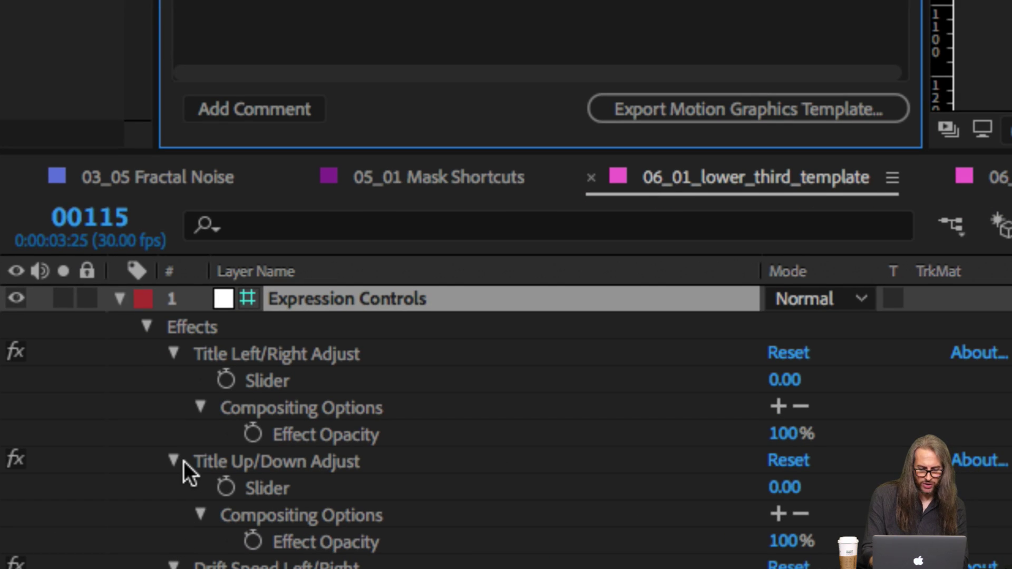
- Add the title layer's Source Text to the template's controls and label it "First Line Text"
{"action": "scroll", "coordinate": [184, 460], "scroll_direction": "down", "scroll_amount": 2}
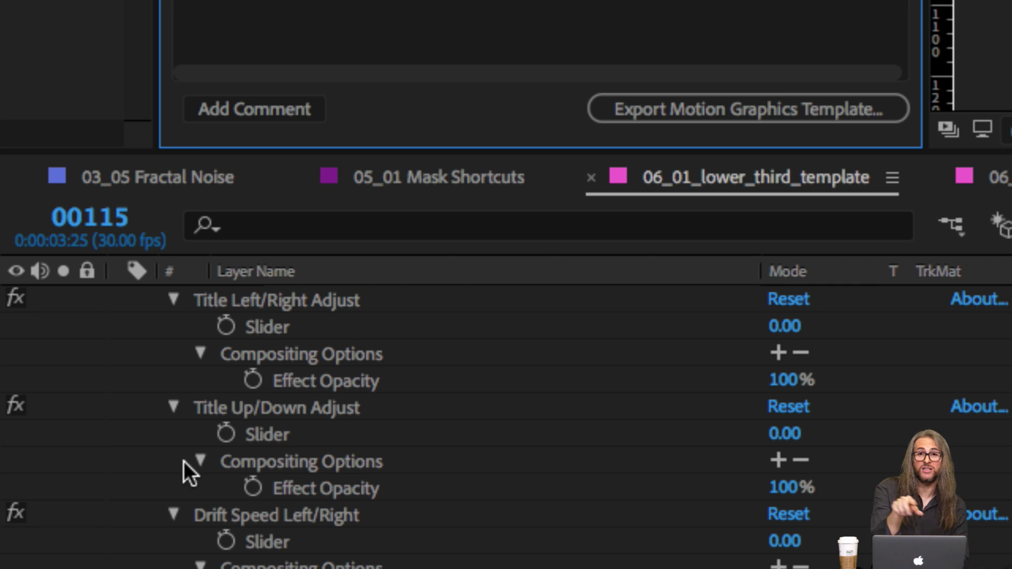
{"action": "scroll", "coordinate": [183, 461], "scroll_direction": "down", "scroll_amount": 4}
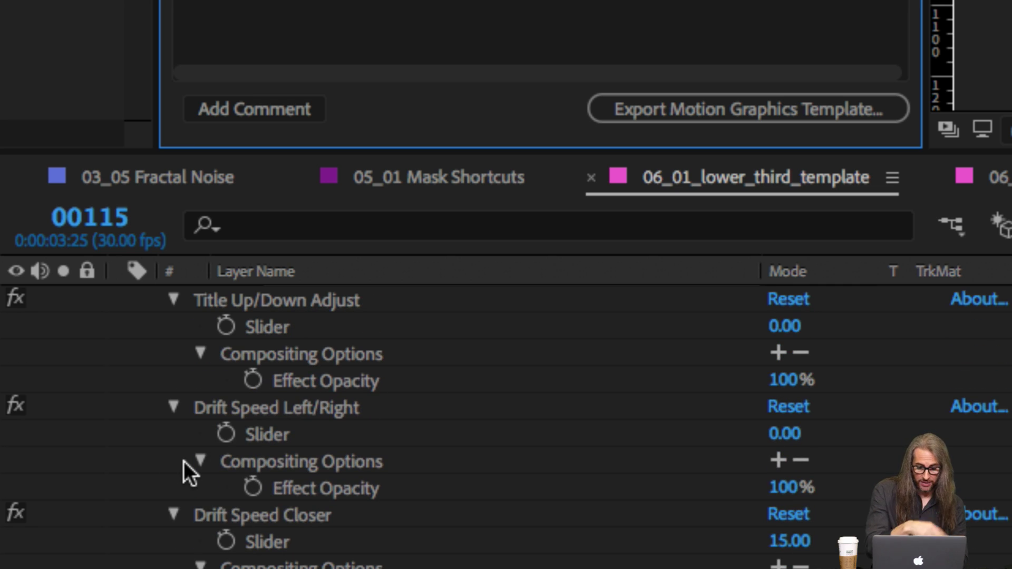
{"action": "scroll", "coordinate": [184, 461], "scroll_direction": "down", "scroll_amount": 3}
{"action": "scroll", "coordinate": [183, 460], "scroll_direction": "down", "scroll_amount": 8}
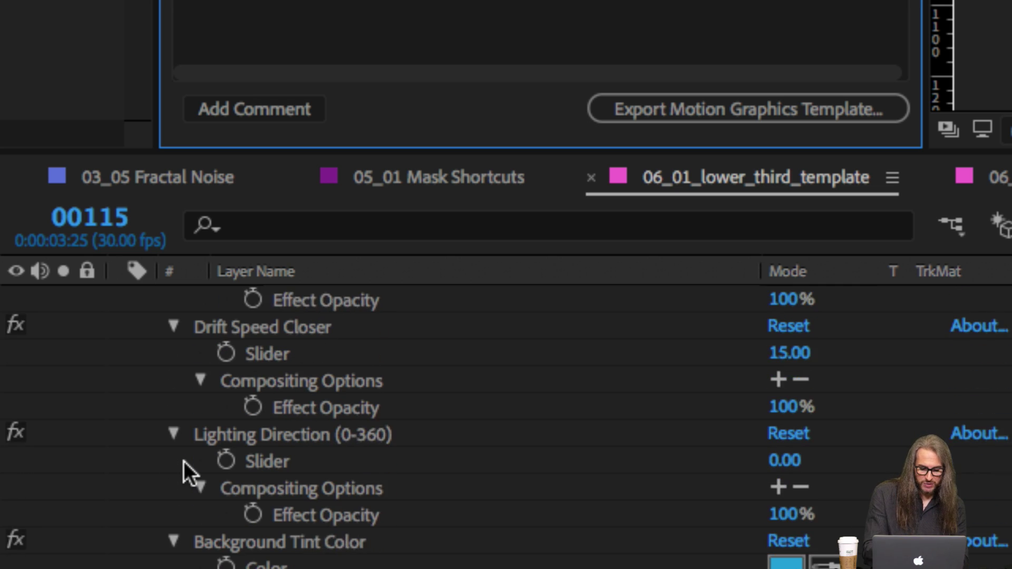
{"action": "scroll", "coordinate": [183, 460], "scroll_direction": "down", "scroll_amount": 20}
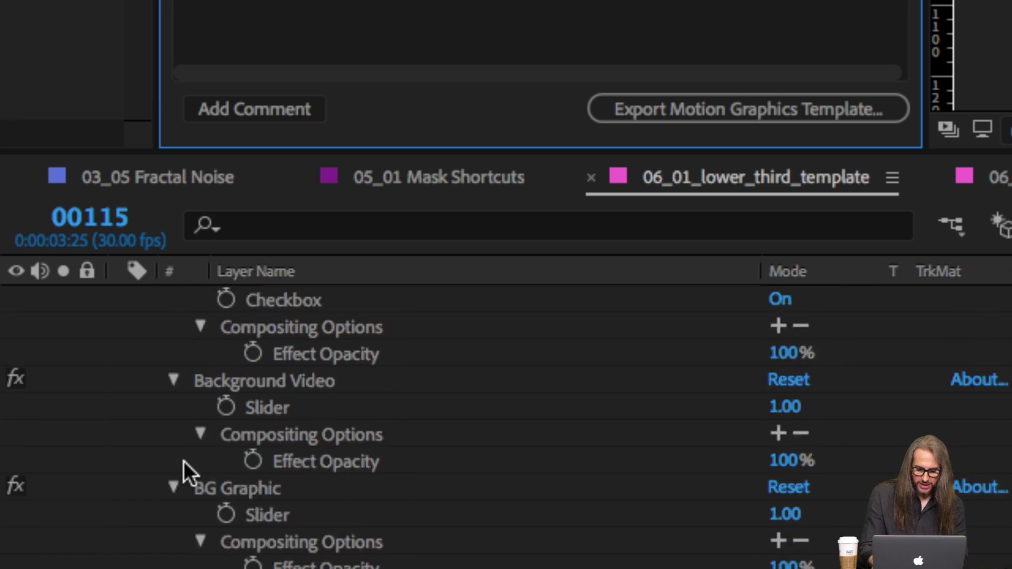
{"action": "scroll", "coordinate": [183, 460], "scroll_direction": "down", "scroll_amount": 15}
{"action": "scroll", "coordinate": [184, 460], "scroll_direction": "up", "scroll_amount": 3}
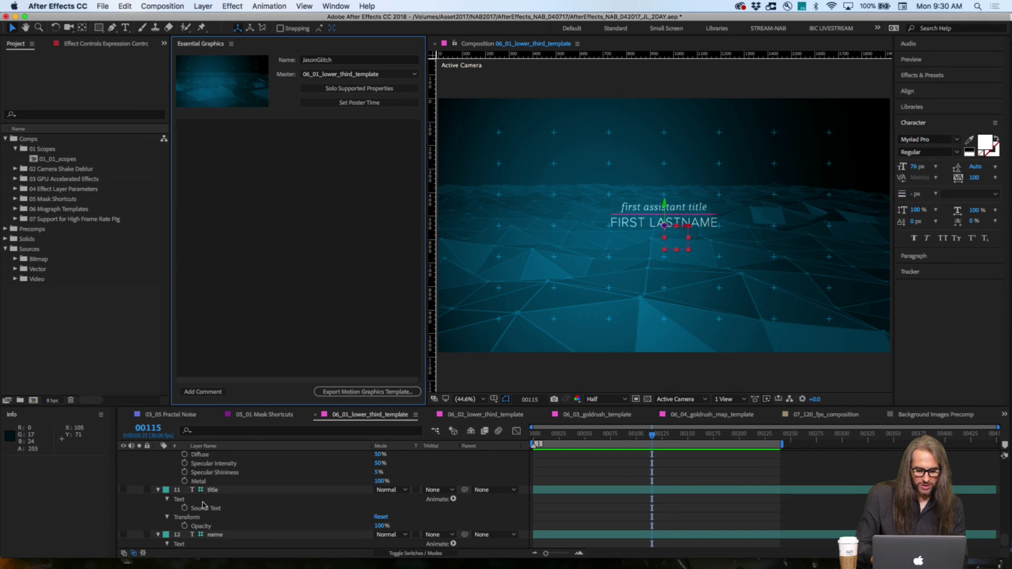
{"action": "left_click", "coordinate": [204, 507]}
{"action": "left_click_drag", "start_coordinate": [208, 509], "coordinate": [242, 225]}
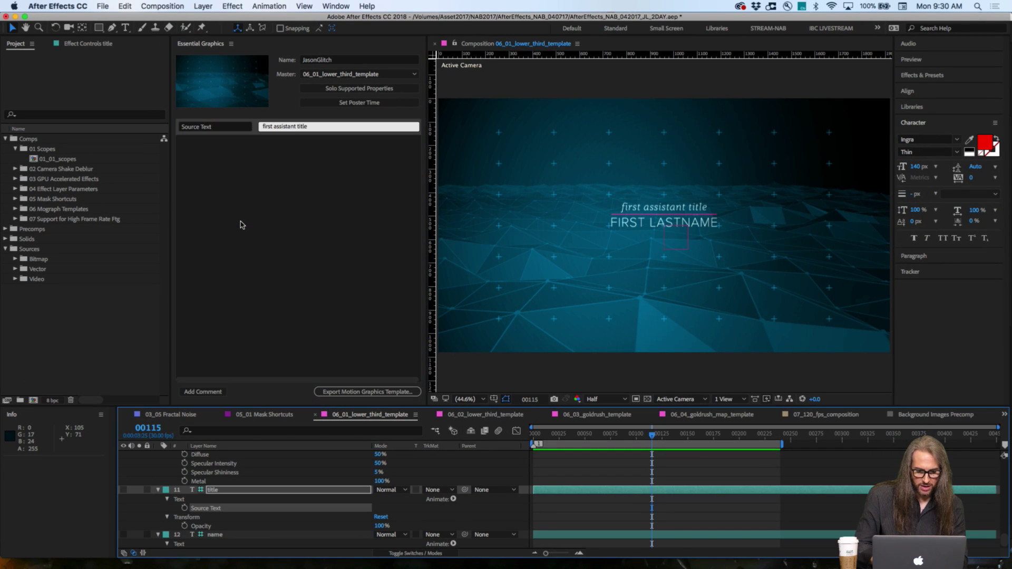
{"action": "left_click", "coordinate": [220, 129]}
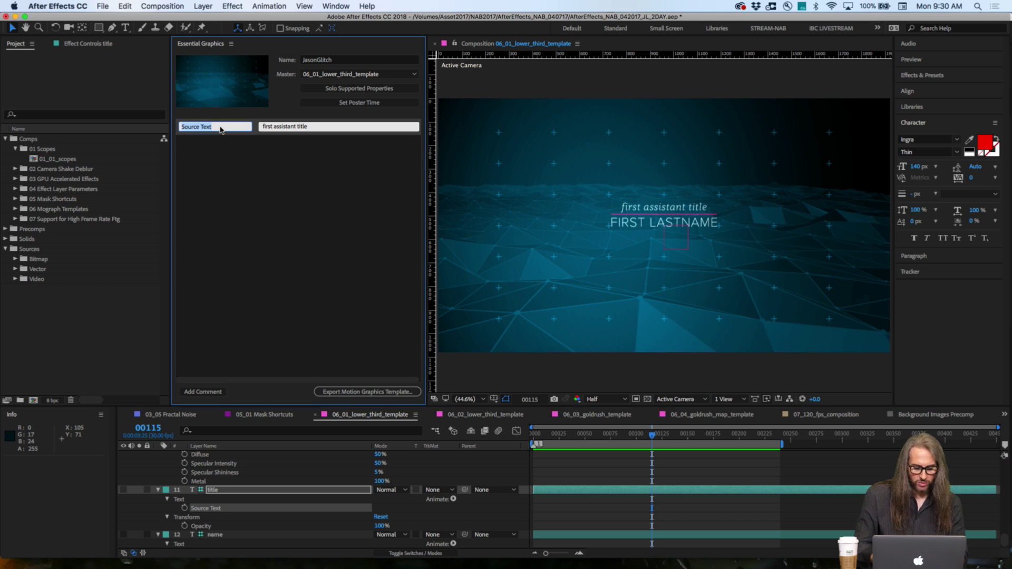
{"action": "type", "text": "First Line "}
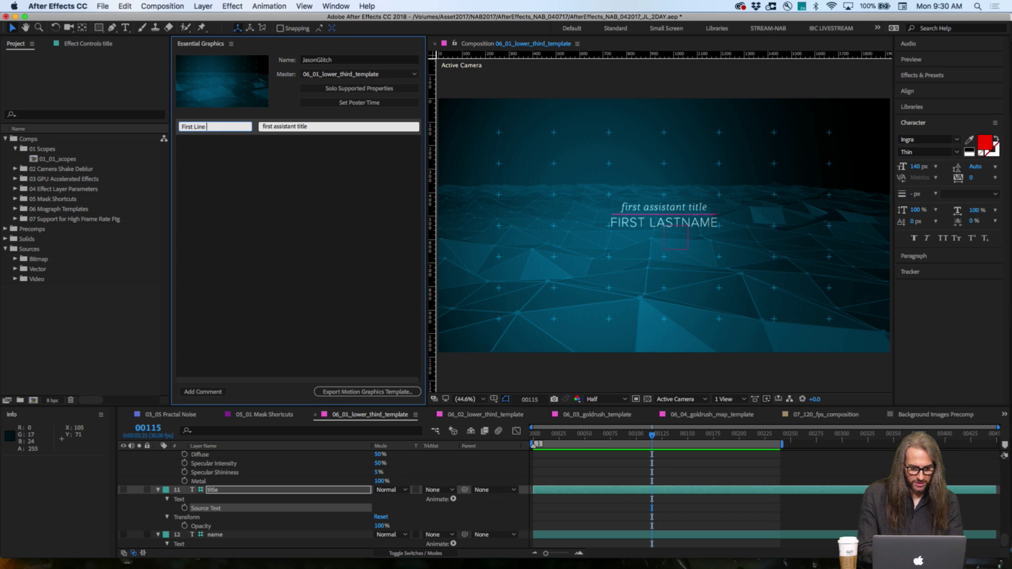
{"action": "type", "text": "Text"}
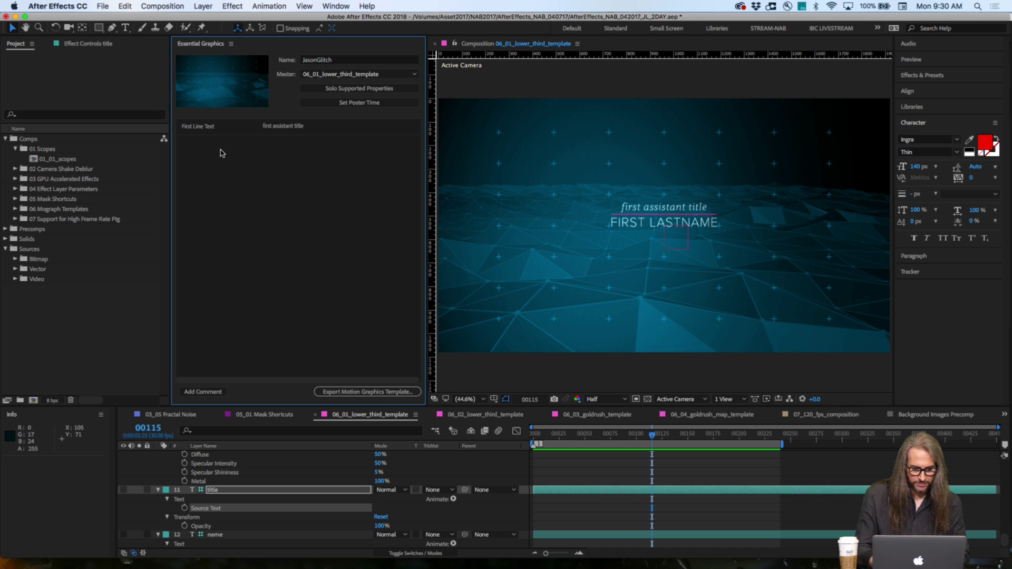
{"action": "key", "text": "Return"}
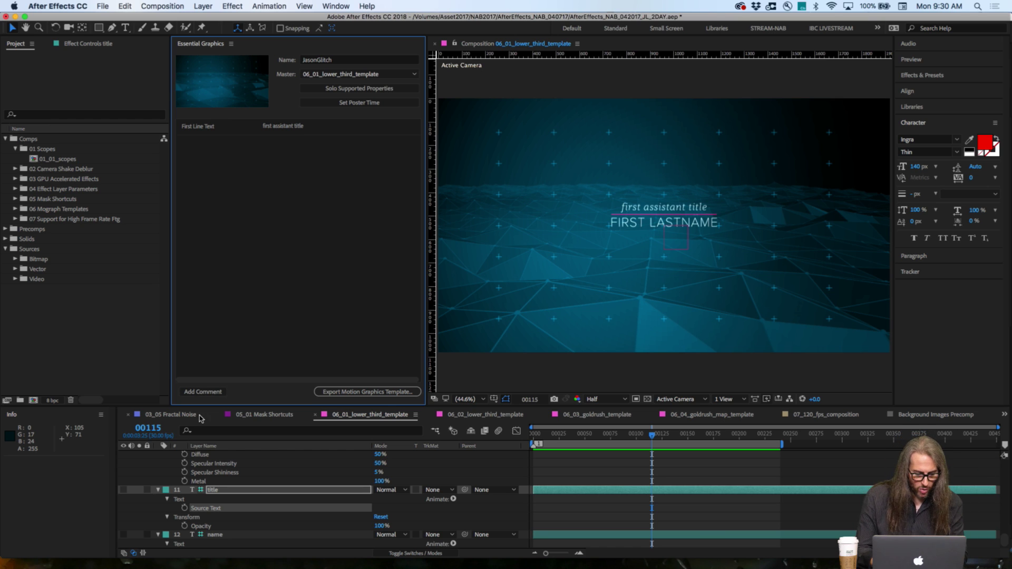
- Add the name layer's Source Text to the template's controls and label it "Second Line Text"
{"action": "scroll", "coordinate": [261, 493], "scroll_direction": "down", "scroll_amount": 3}
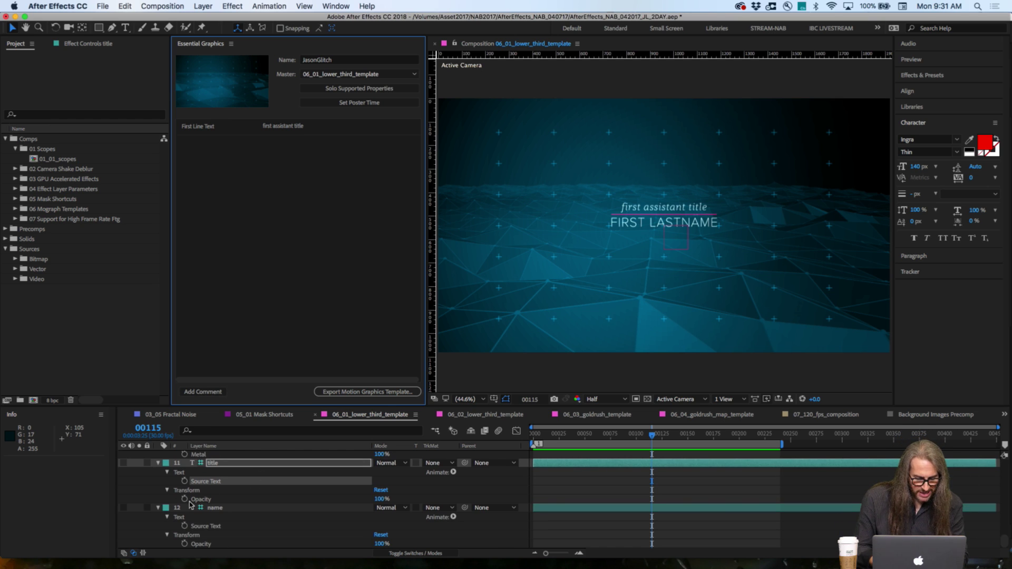
{"action": "left_click", "coordinate": [213, 527]}
{"action": "left_click_drag", "start_coordinate": [213, 530], "coordinate": [262, 246]}
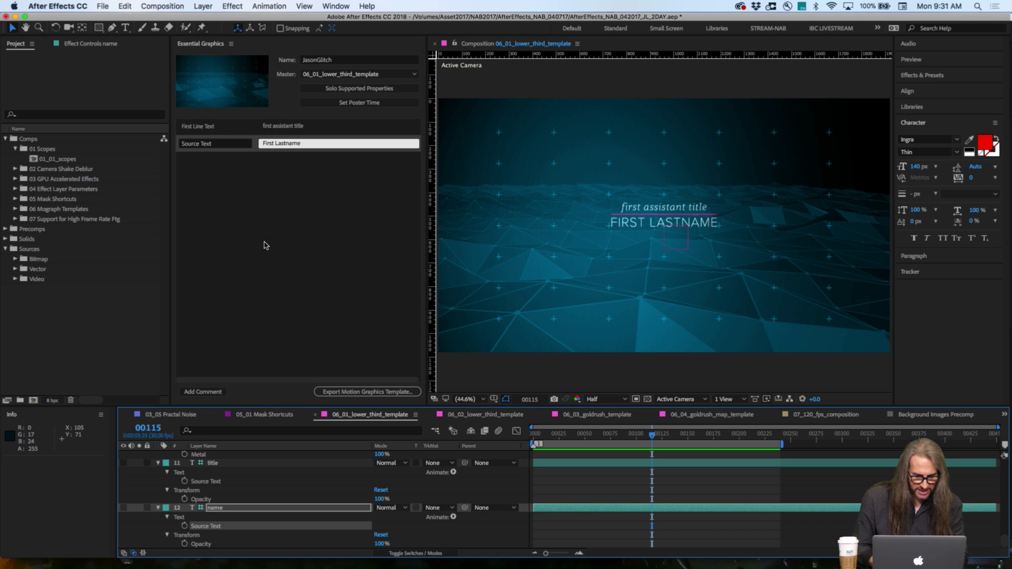
{"action": "left_click", "coordinate": [221, 147]}
{"action": "type", "text": "Second Line Text"}
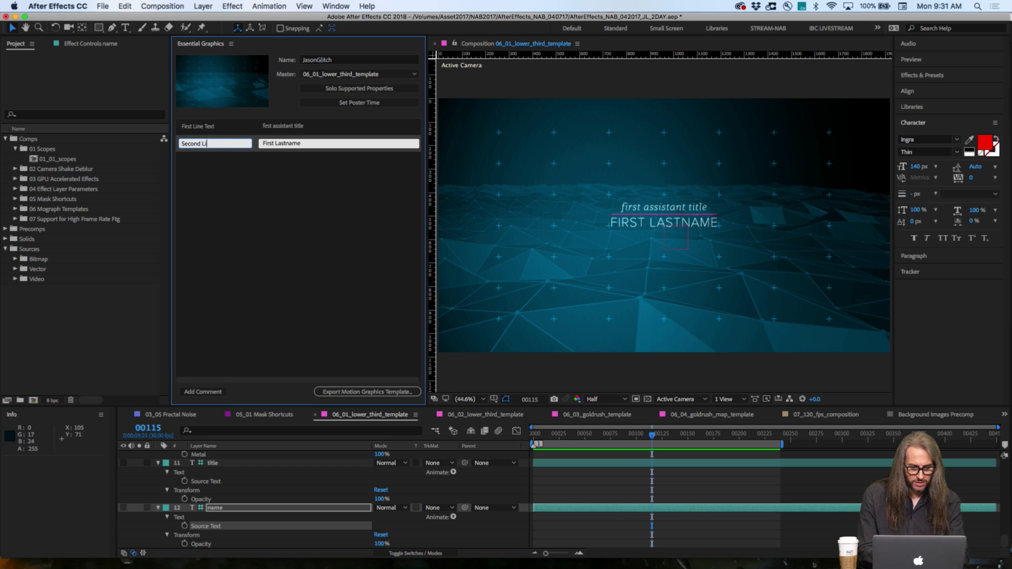
{"action": "left_click", "coordinate": [246, 189]}
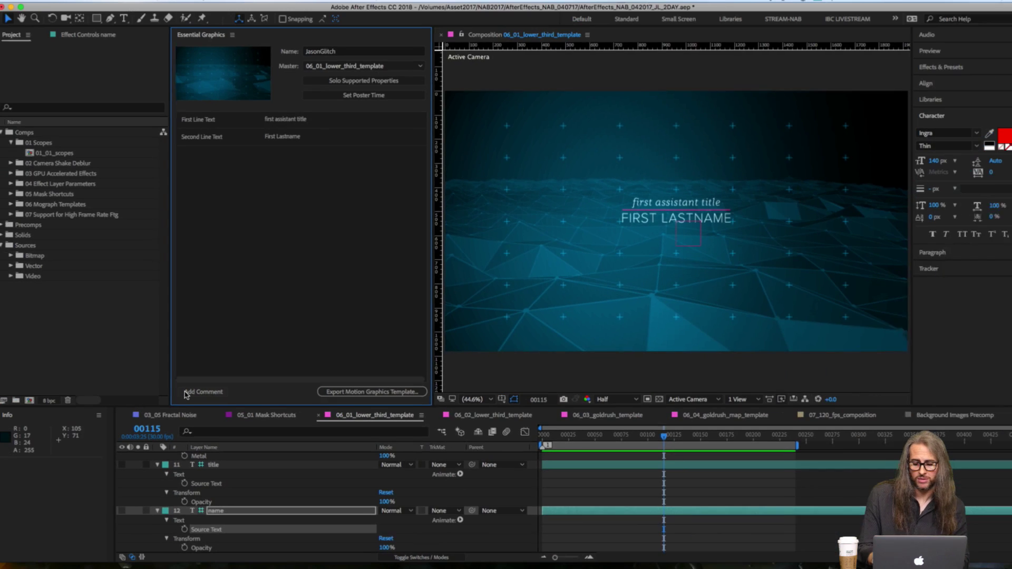
- Add a comment below the text controls reading "These next parameters deal with motion and light"
{"action": "left_click", "coordinate": [202, 391]}
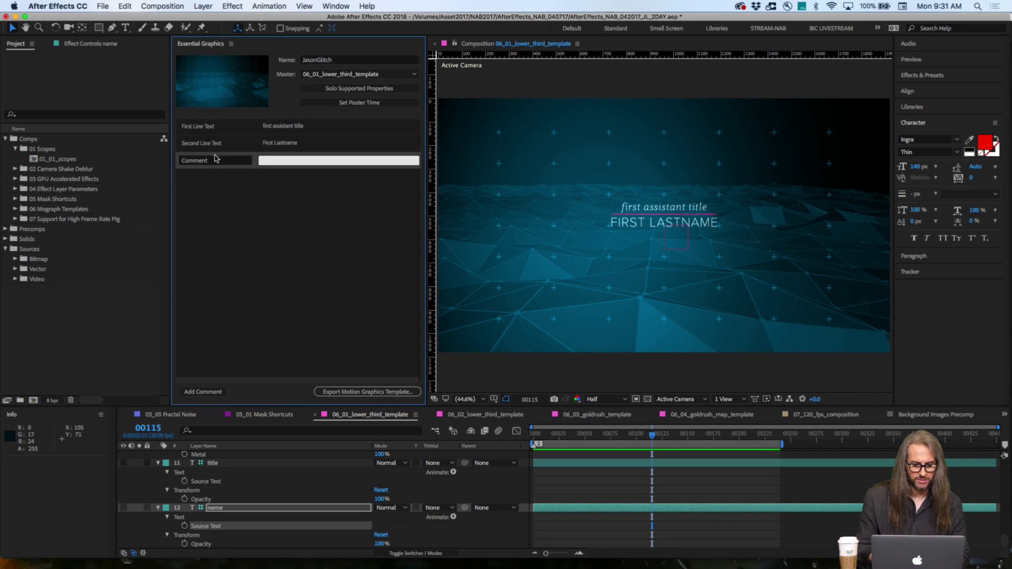
{"action": "left_click", "coordinate": [274, 160]}
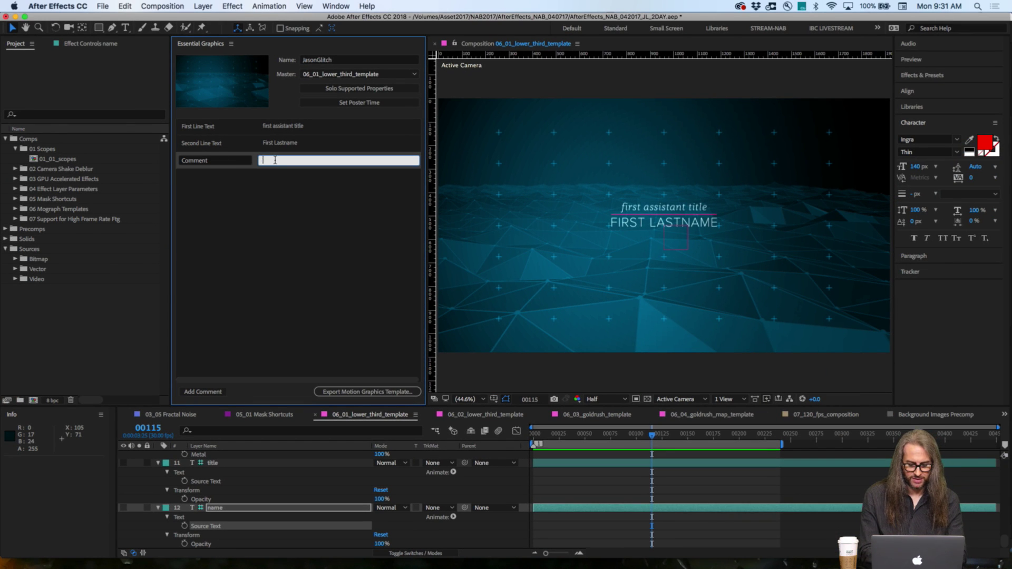
{"action": "type", "text": "These n"}
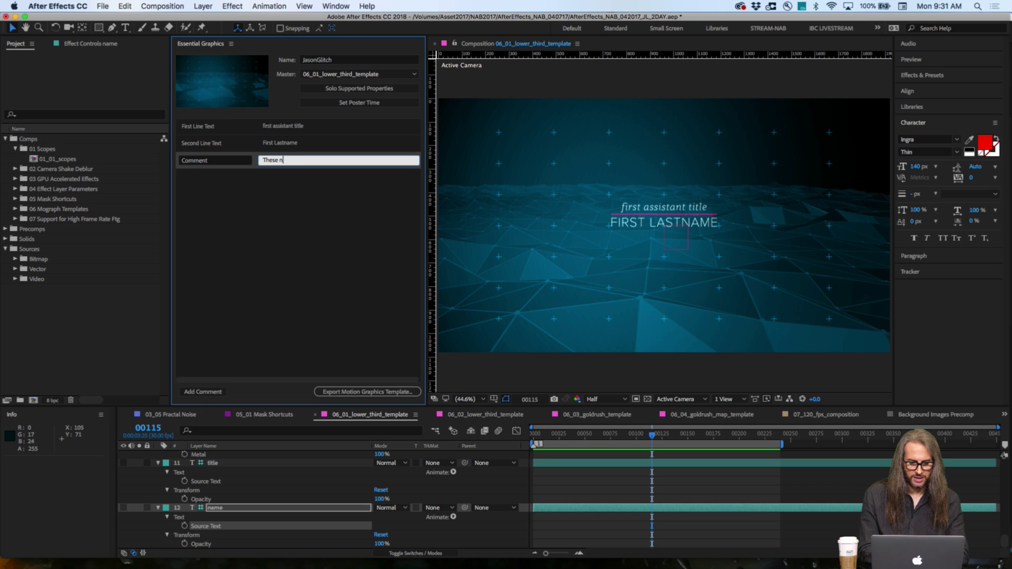
{"action": "type", "text": "ext parameters deal"}
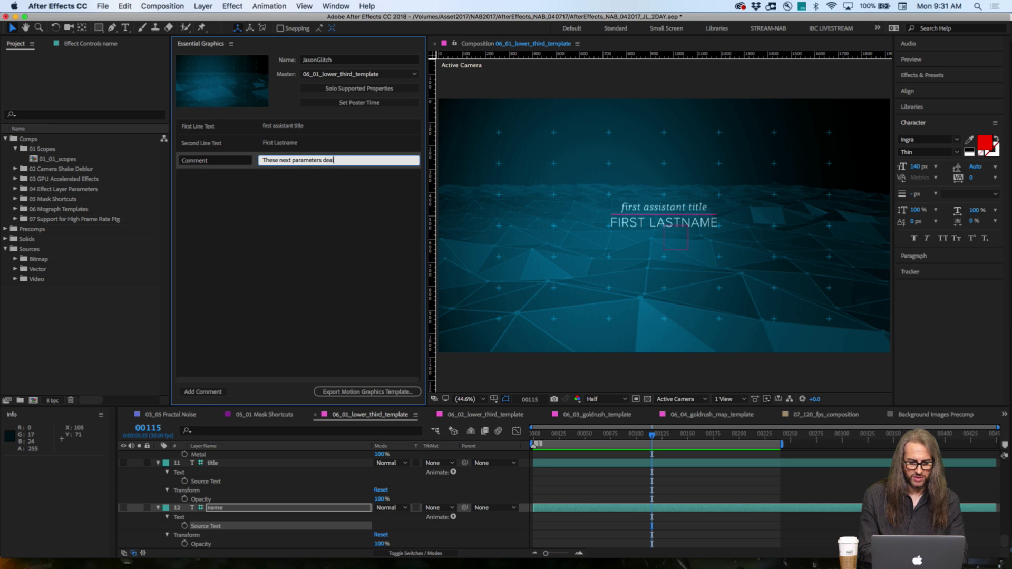
{"action": "type", "text": " with motion and light"}
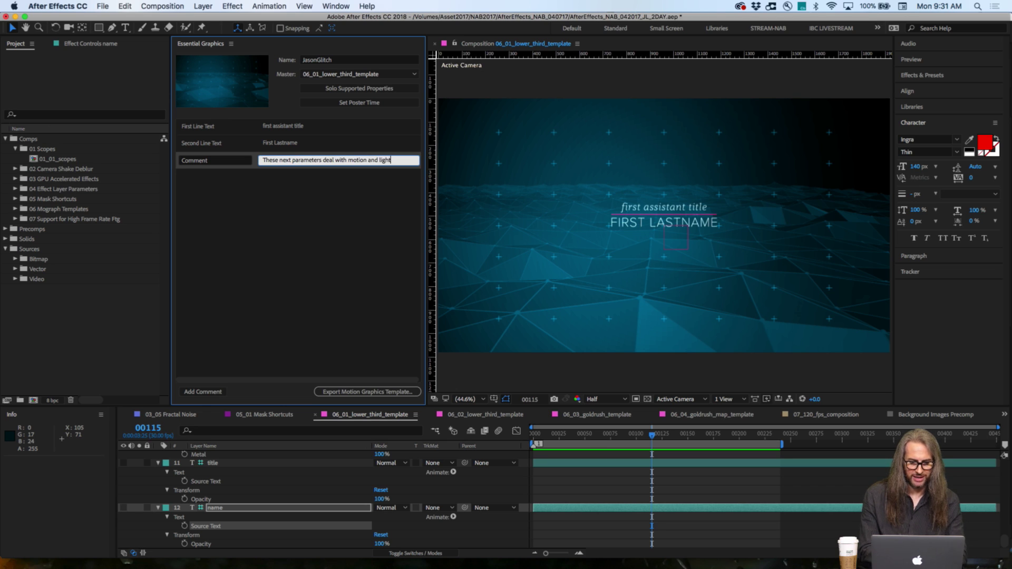
{"action": "key", "text": "Return"}
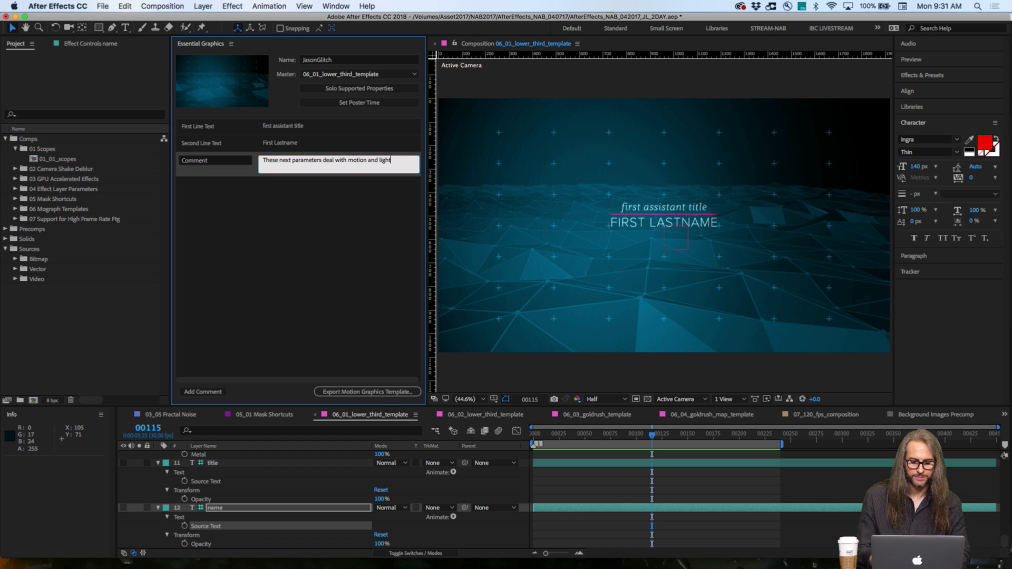
{"action": "left_click", "coordinate": [259, 213]}
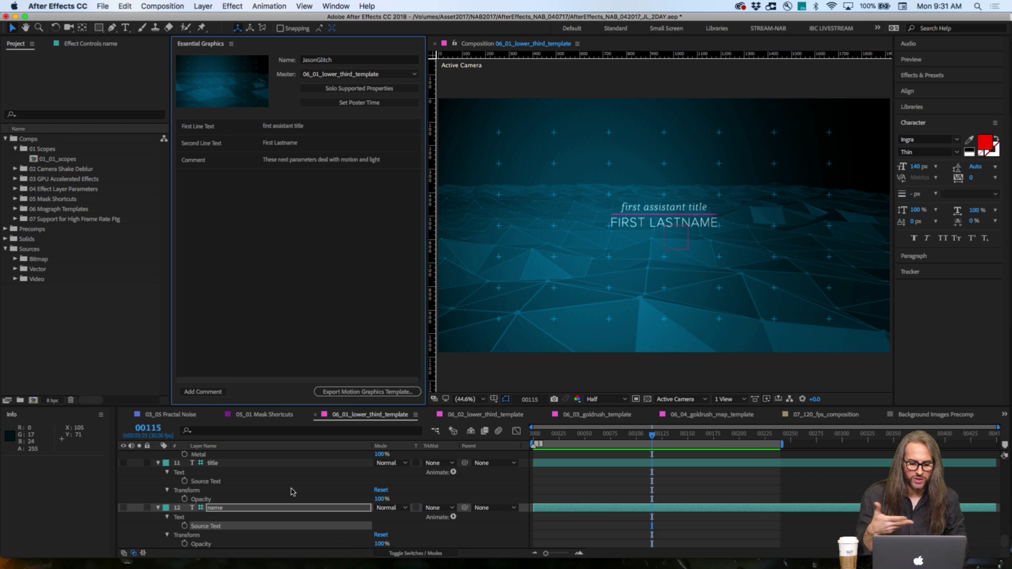
- Turn on keyframing for the Title Left/Right Adjust slider of the Expression Controls layer
{"action": "scroll", "coordinate": [293, 491], "scroll_direction": "up", "scroll_amount": 5}
{"action": "scroll", "coordinate": [293, 492], "scroll_direction": "down", "scroll_amount": 10}
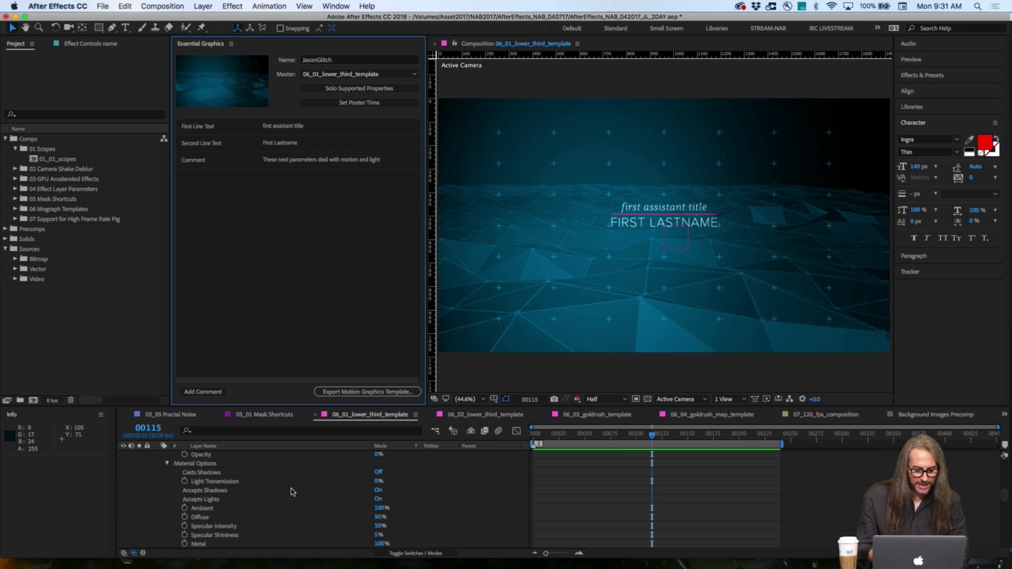
{"action": "scroll", "coordinate": [293, 492], "scroll_direction": "up", "scroll_amount": 10}
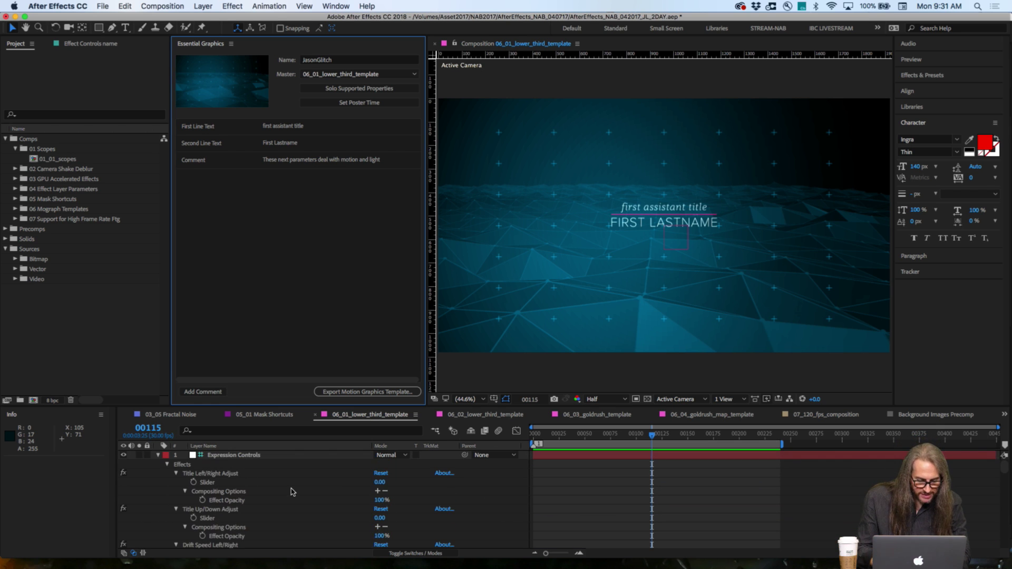
{"action": "left_click", "coordinate": [193, 482]}
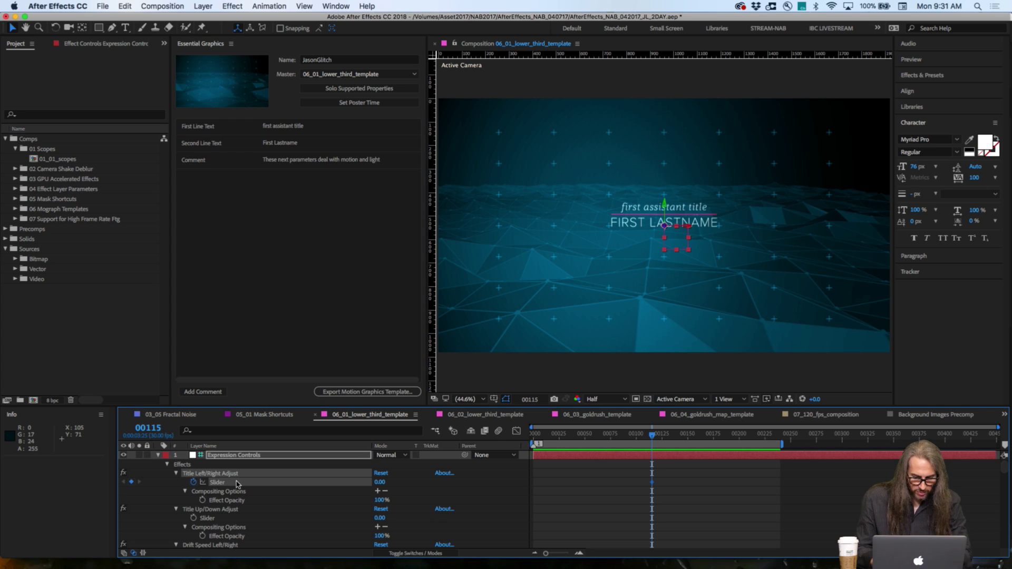
- Undo the keyframe on the Title Left/Right Adjust slider, add that slider to the template controls and name it "Title LEFT/RIGHT"
{"action": "key", "text": "super+z"}
{"action": "left_click_drag", "start_coordinate": [226, 482], "coordinate": [214, 258]}
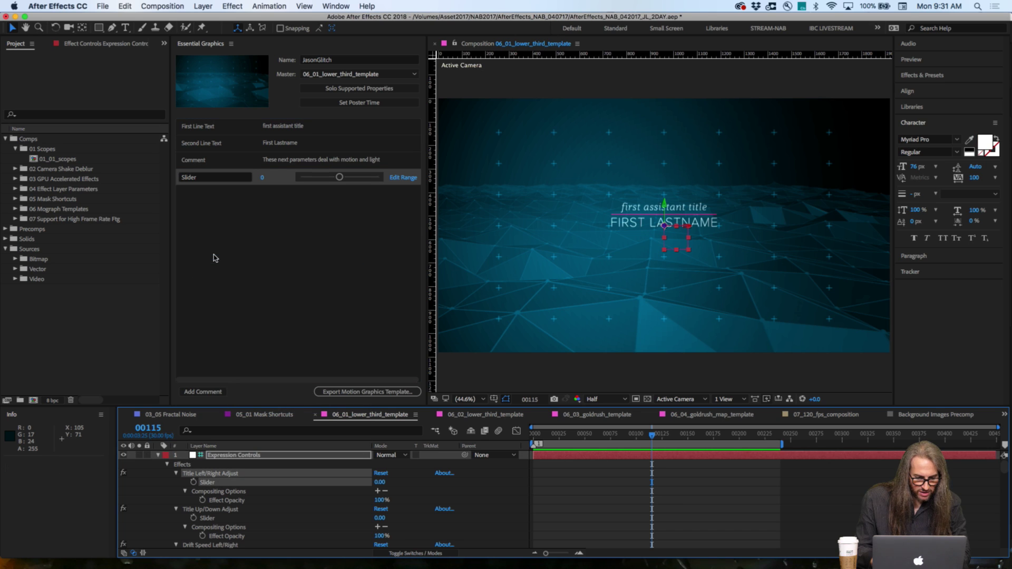
{"action": "left_click", "coordinate": [211, 180]}
{"action": "type", "text": "Title"}
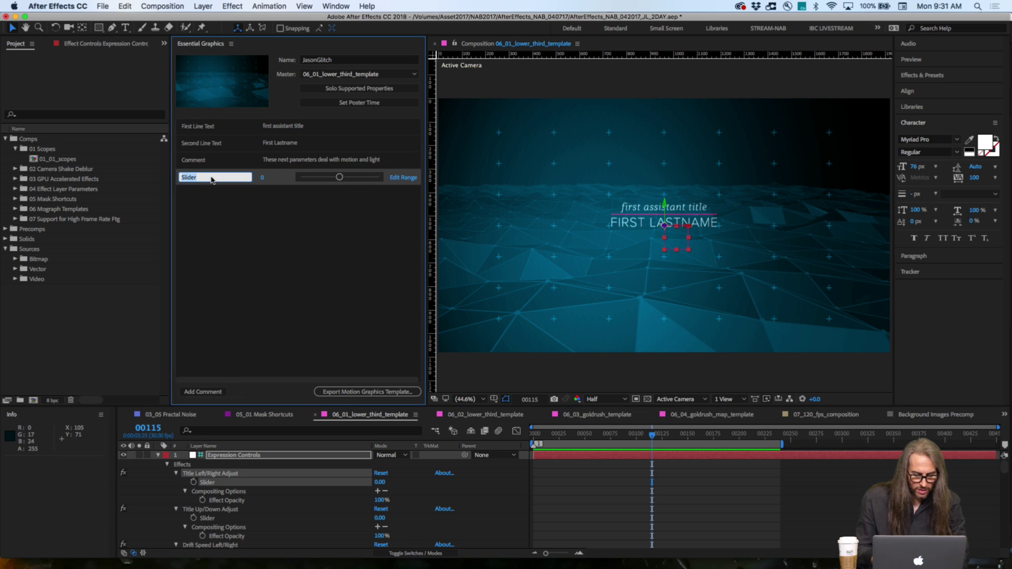
{"action": "type", "text": " LEFT/RIGHT"}
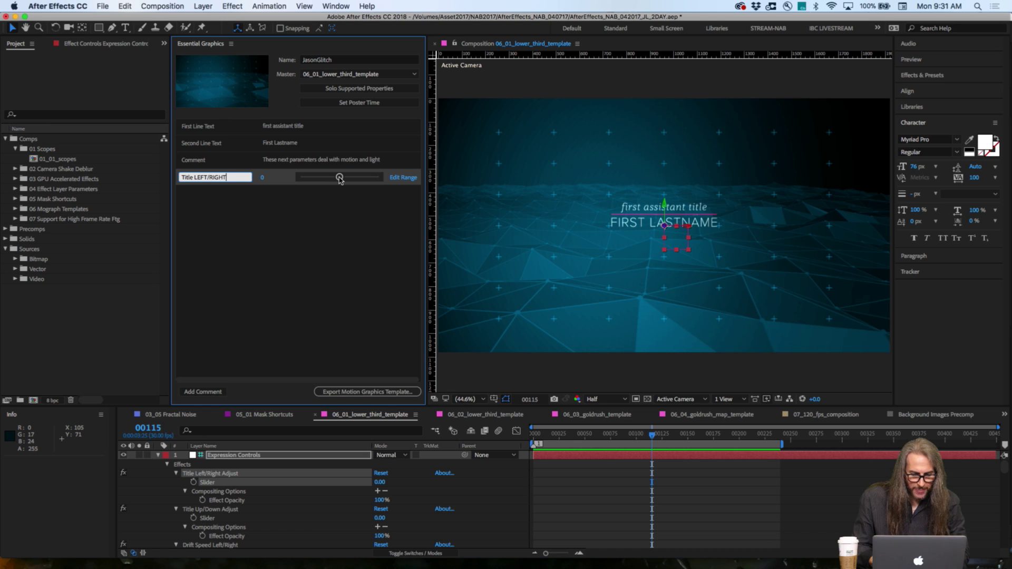
- Try the Title LEFT/RIGHT slider, undo any change, and inspect its range settings without editing them
{"action": "left_click_drag", "start_coordinate": [340, 179], "coordinate": [341, 180]}
{"action": "key", "text": "super+z"}
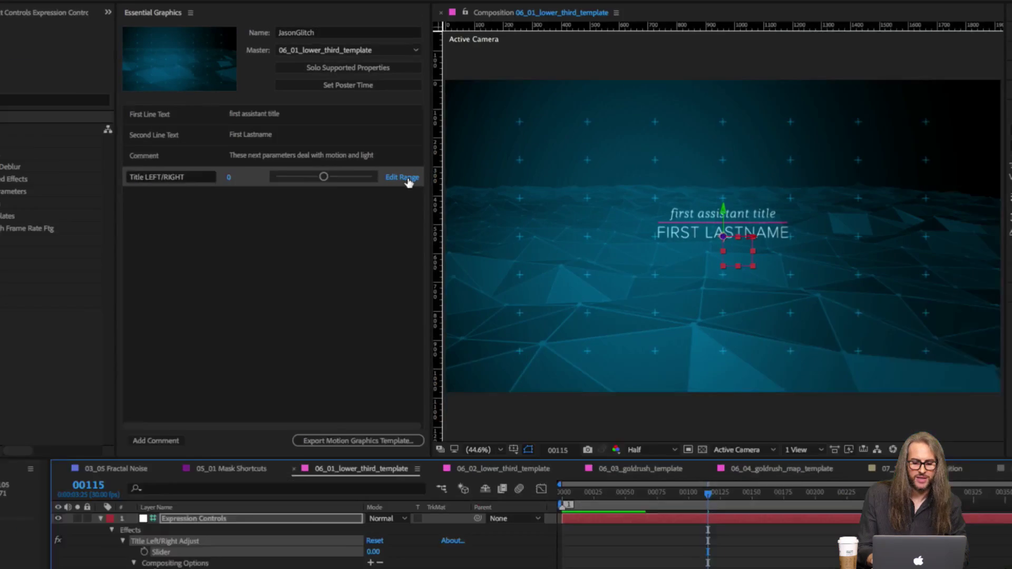
{"action": "left_click", "coordinate": [408, 179]}
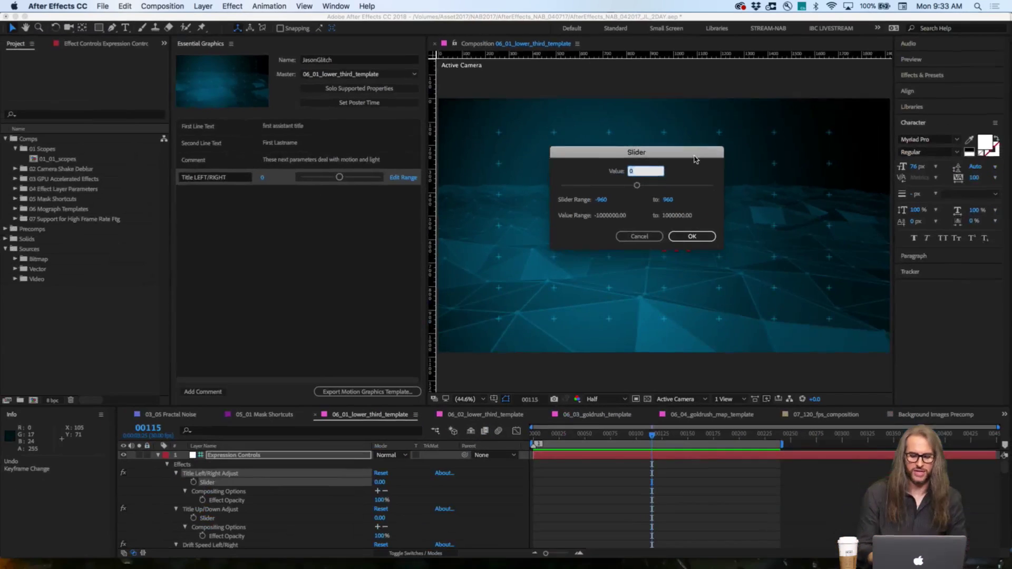
{"action": "left_click", "coordinate": [647, 238]}
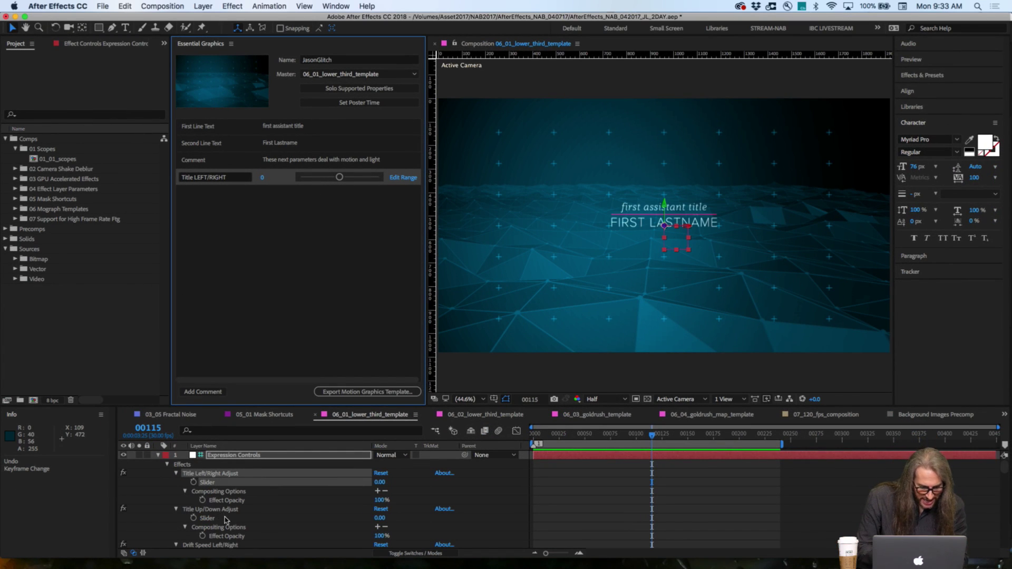
- Add the Title Up/Down Adjust slider to the template controls and name it "Title UP/DOWN"
{"action": "left_click_drag", "start_coordinate": [229, 522], "coordinate": [263, 249]}
{"action": "left_click", "coordinate": [205, 195]}
{"action": "type", "text": "Tit"}
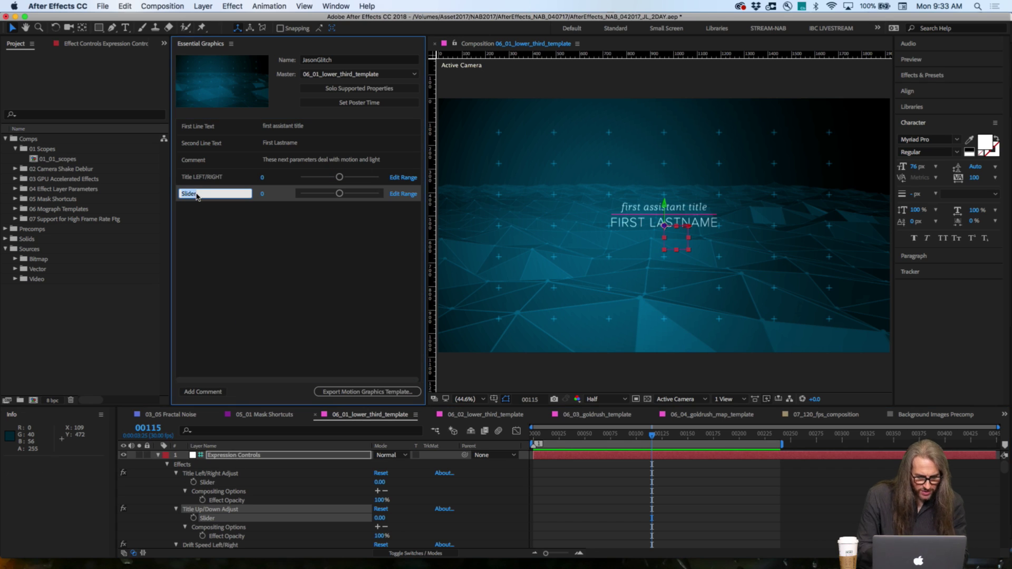
{"action": "type", "text": "UP/DOW"}
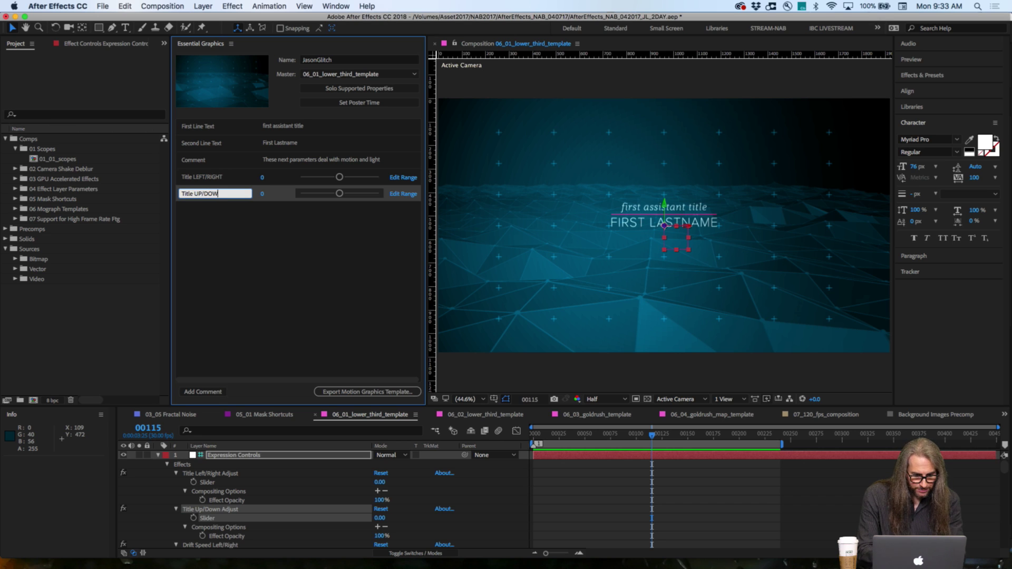
{"action": "type", "text": "N"}
{"action": "key", "text": "Return"}
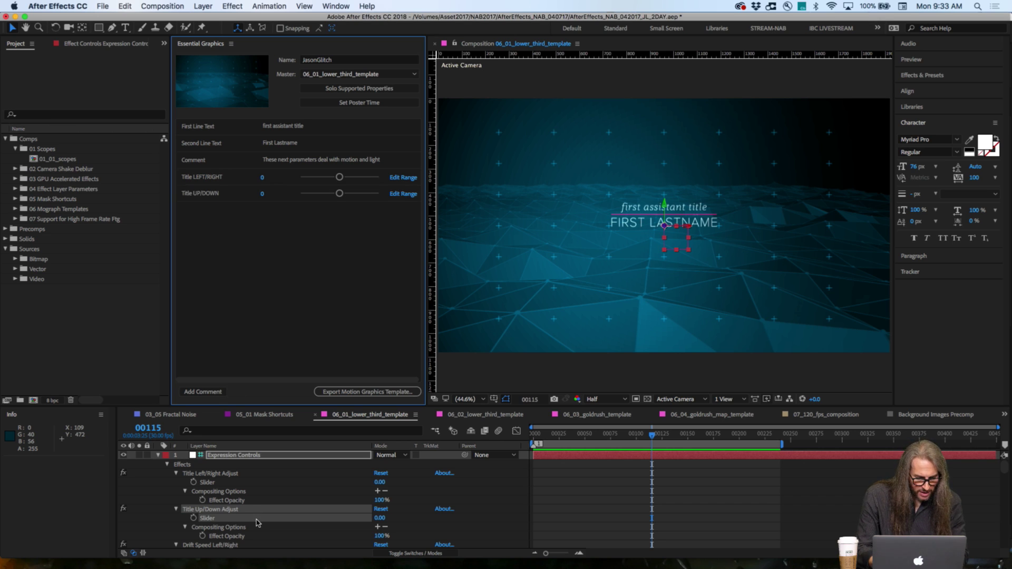
- Add the Lighting Direction (0-360) slider to the template controls and name it "Lighting Direction"
{"action": "scroll", "coordinate": [258, 522], "scroll_direction": "down", "scroll_amount": 5}
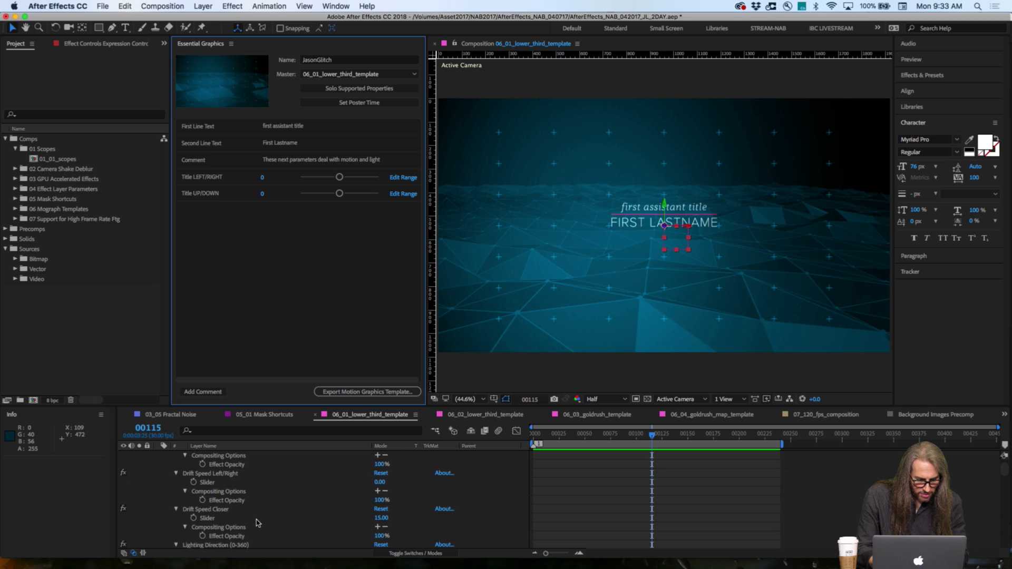
{"action": "scroll", "coordinate": [258, 522], "scroll_direction": "down", "scroll_amount": 5}
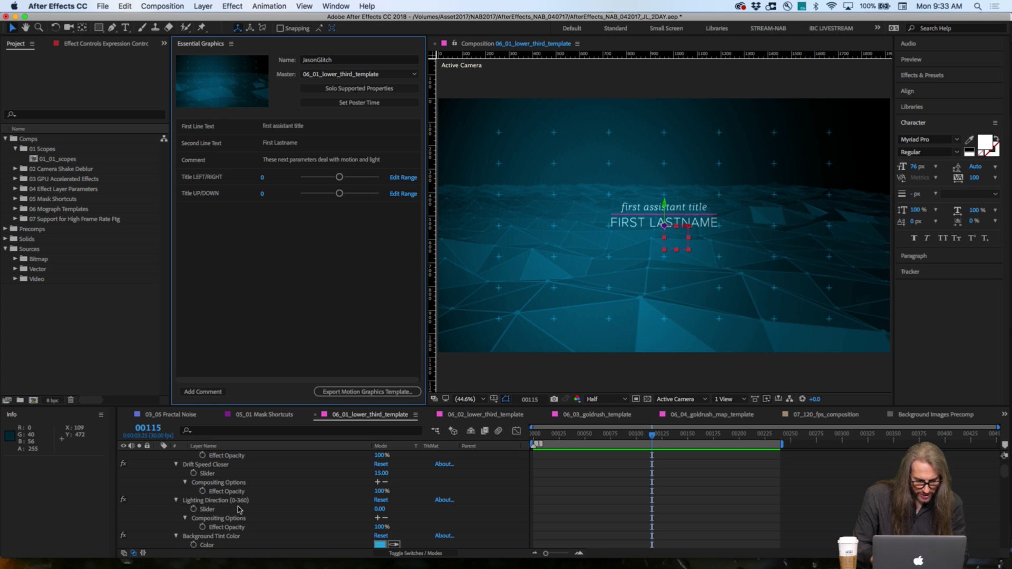
{"action": "left_click_drag", "start_coordinate": [239, 509], "coordinate": [280, 289]}
{"action": "left_click", "coordinate": [222, 210]}
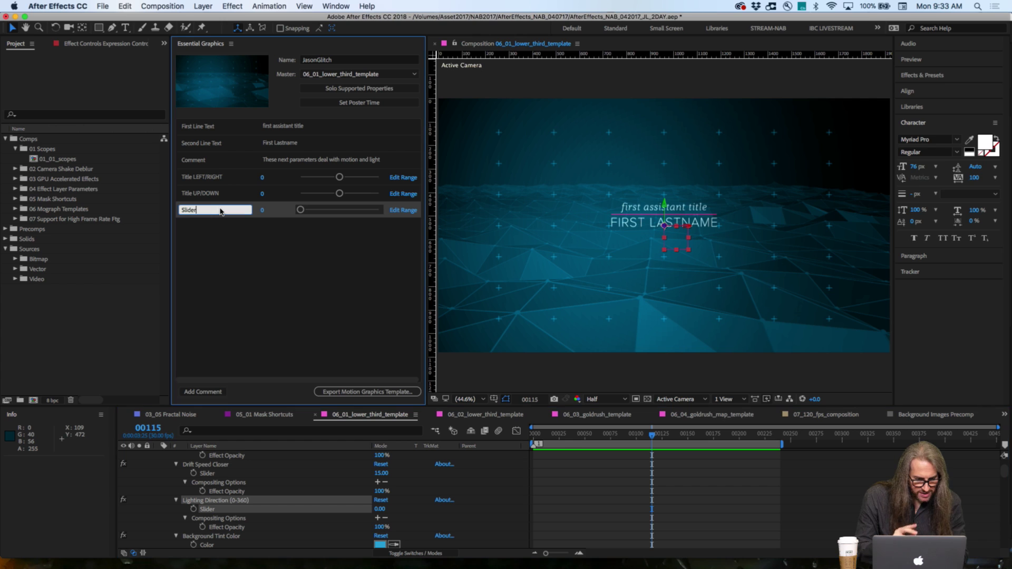
{"action": "type", "text": "Lighting Direction"}
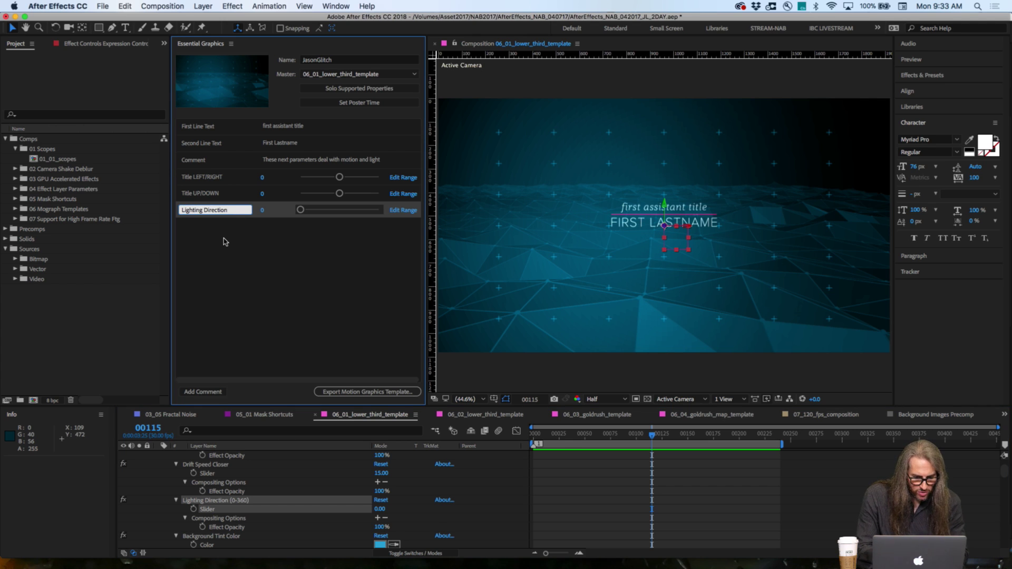
{"action": "key", "text": "Return"}
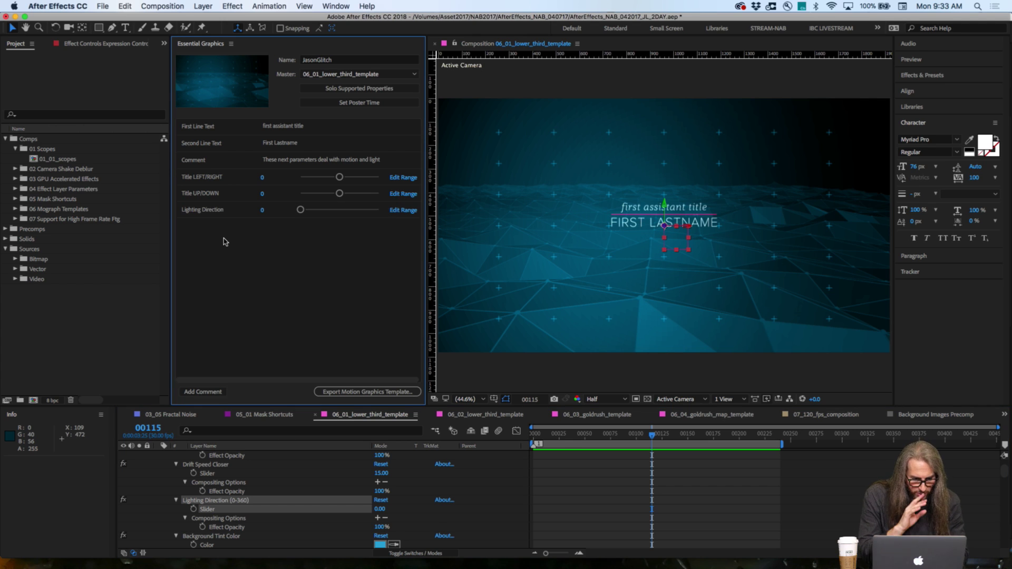
- Add the color property of the Background Tint Color effect to the template controls and name it "Background Tint Color"
{"action": "scroll", "coordinate": [282, 469], "scroll_direction": "down", "scroll_amount": 3}
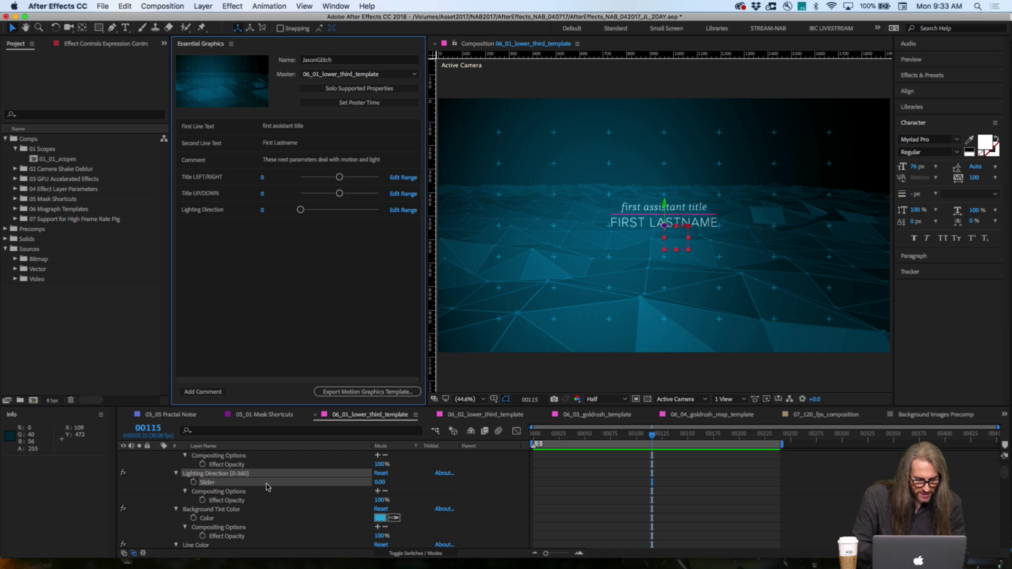
{"action": "left_click", "coordinate": [240, 520]}
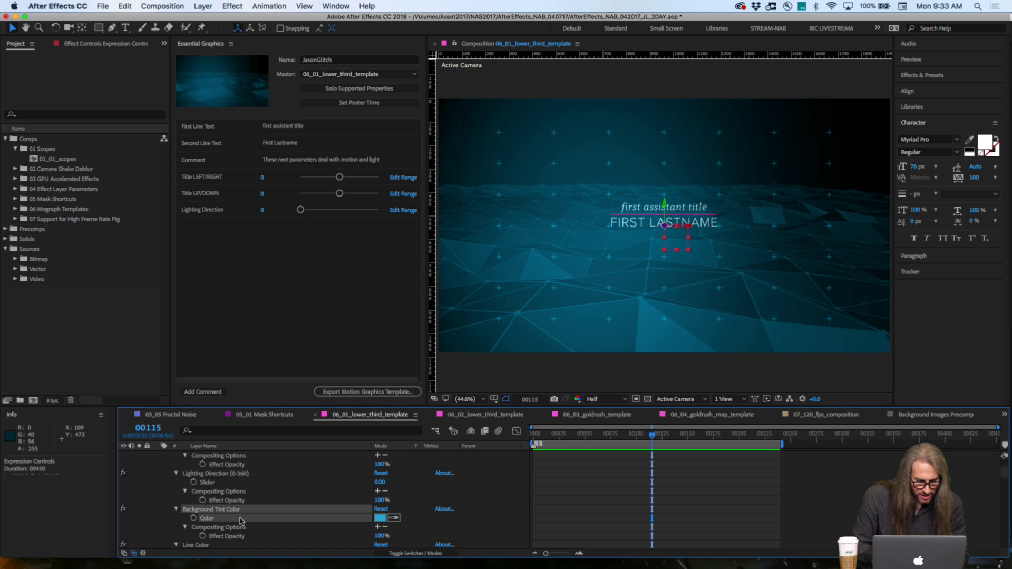
{"action": "left_click_drag", "start_coordinate": [240, 520], "coordinate": [260, 289]}
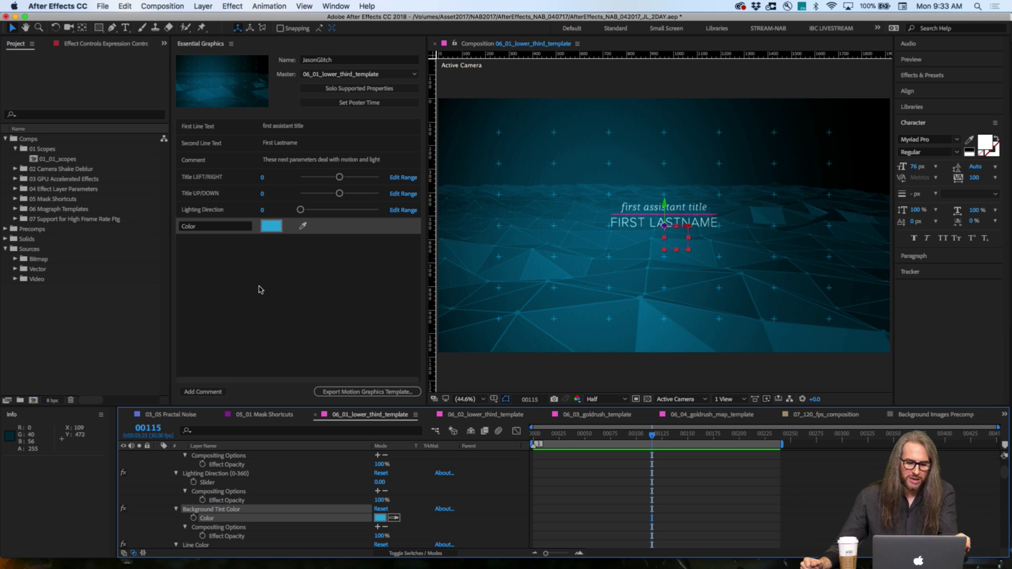
{"action": "left_click", "coordinate": [182, 228]}
{"action": "type", "text": "Backgroun"}
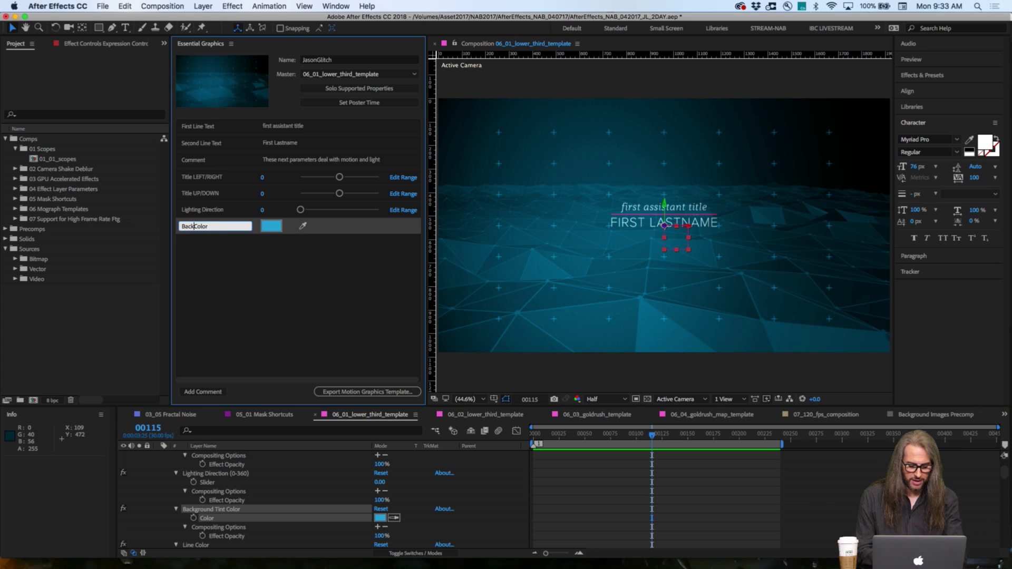
{"action": "type", "text": "d Ti"}
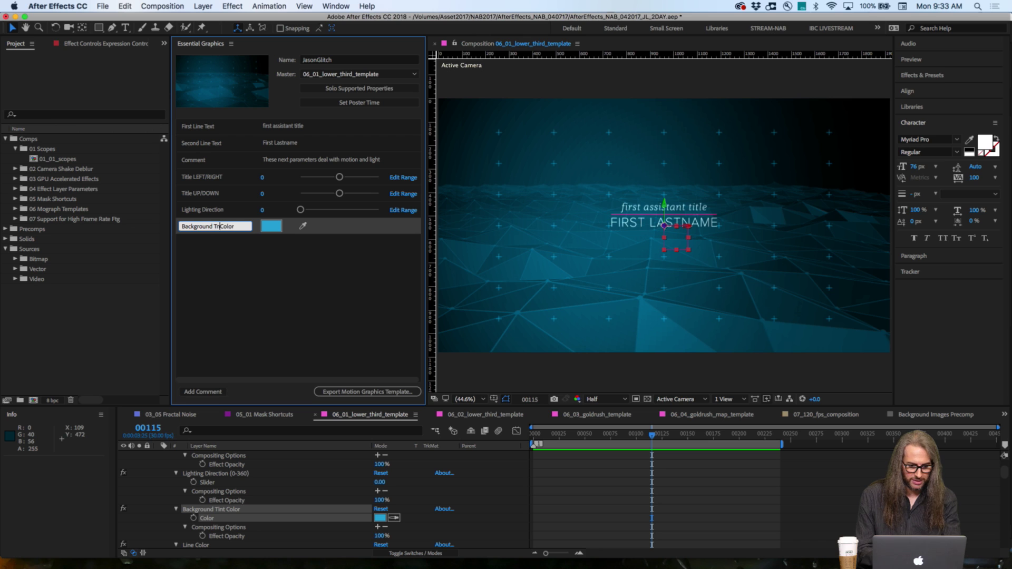
{"action": "type", "text": "nt"}
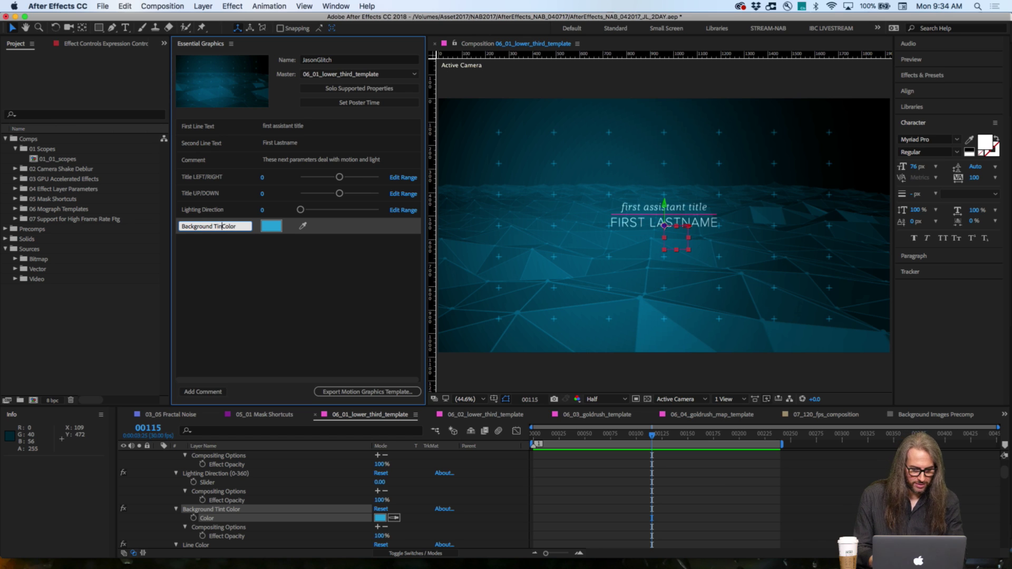
{"action": "left_click", "coordinate": [180, 283]}
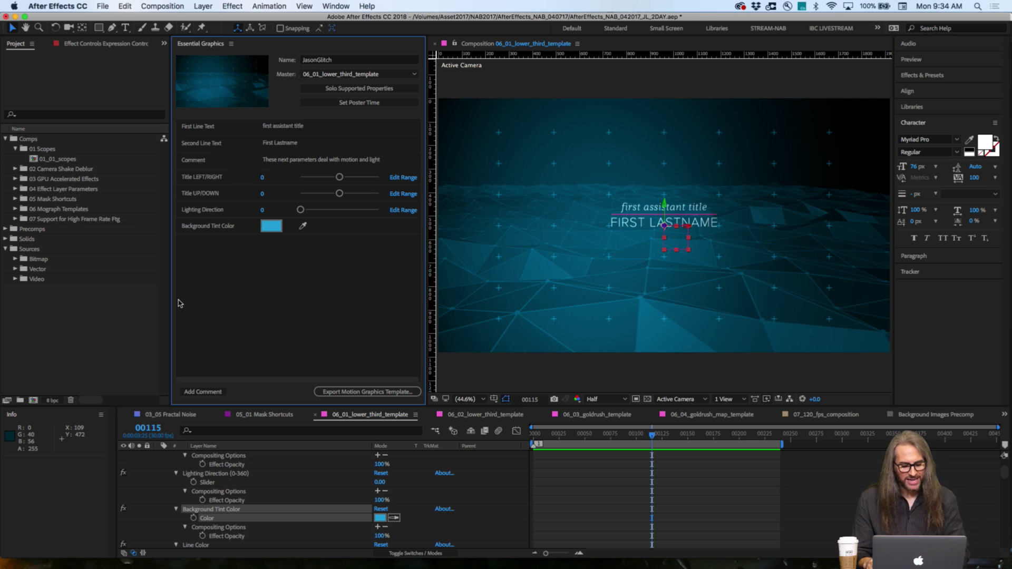
- Look through the remaining effects on the Expression Controls layer, including the wiggle and distort settings
{"action": "scroll", "coordinate": [253, 490], "scroll_direction": "down", "scroll_amount": 5}
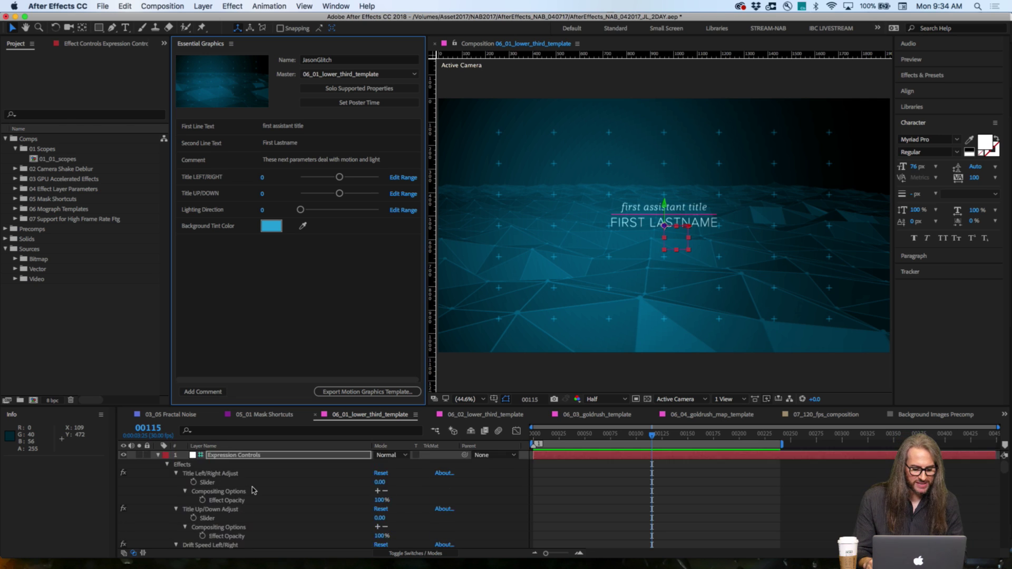
{"action": "scroll", "coordinate": [253, 490], "scroll_direction": "down", "scroll_amount": 5}
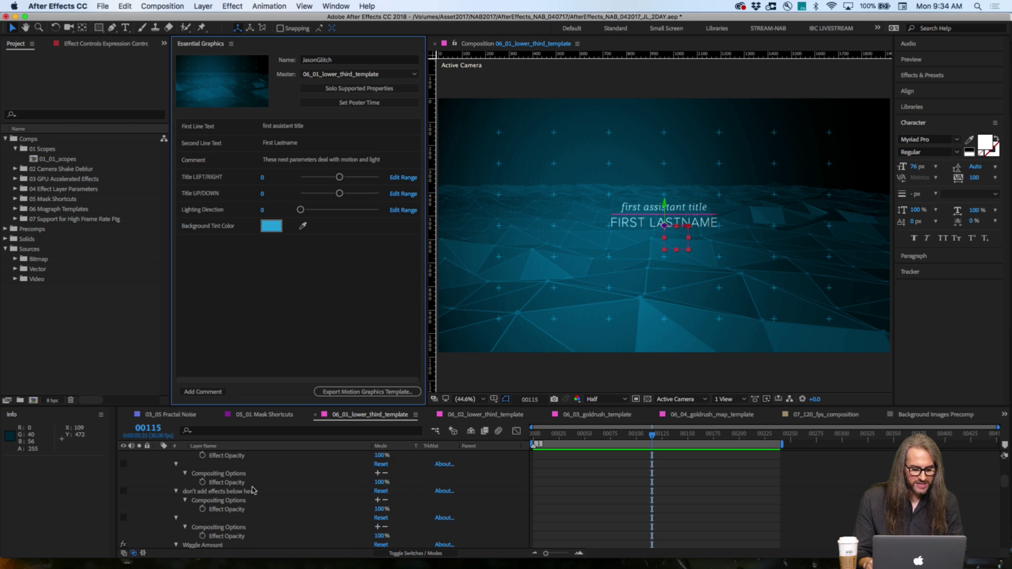
{"action": "scroll", "coordinate": [254, 490], "scroll_direction": "down", "scroll_amount": 5}
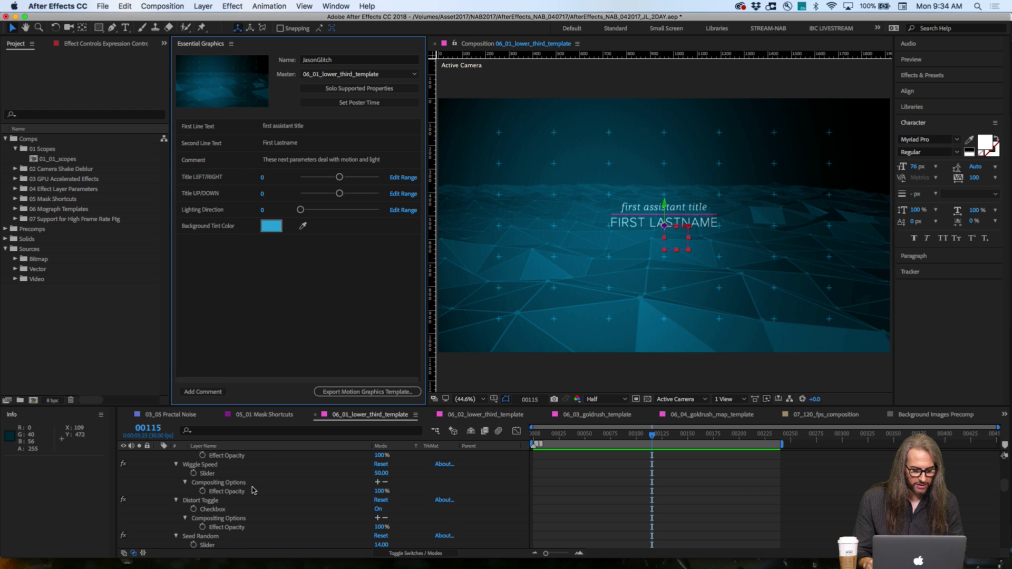
{"action": "scroll", "coordinate": [253, 490], "scroll_direction": "down", "scroll_amount": 4}
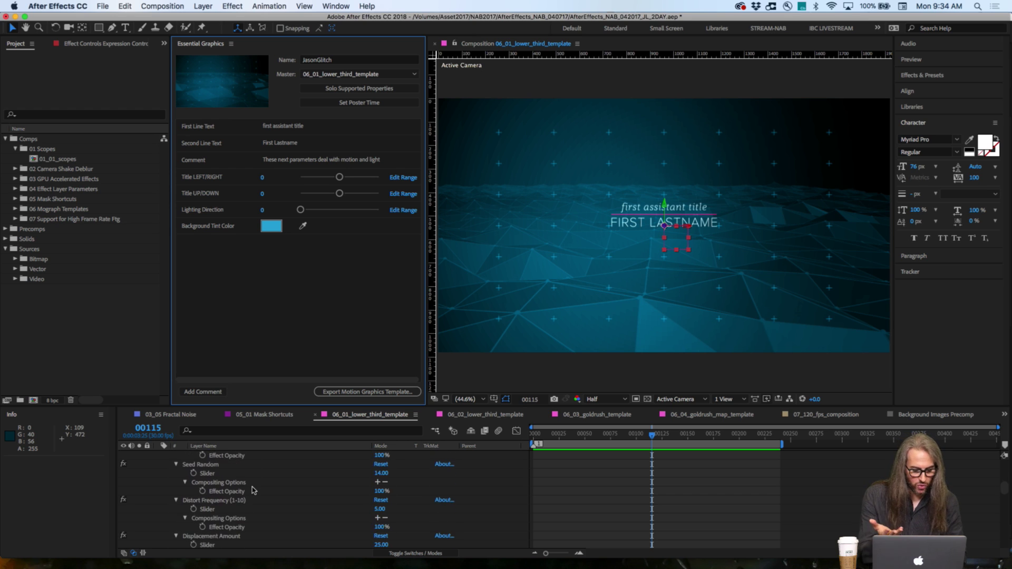
{"action": "scroll", "coordinate": [253, 491], "scroll_direction": "down", "scroll_amount": 2}
{"action": "right_click", "coordinate": [254, 491]}
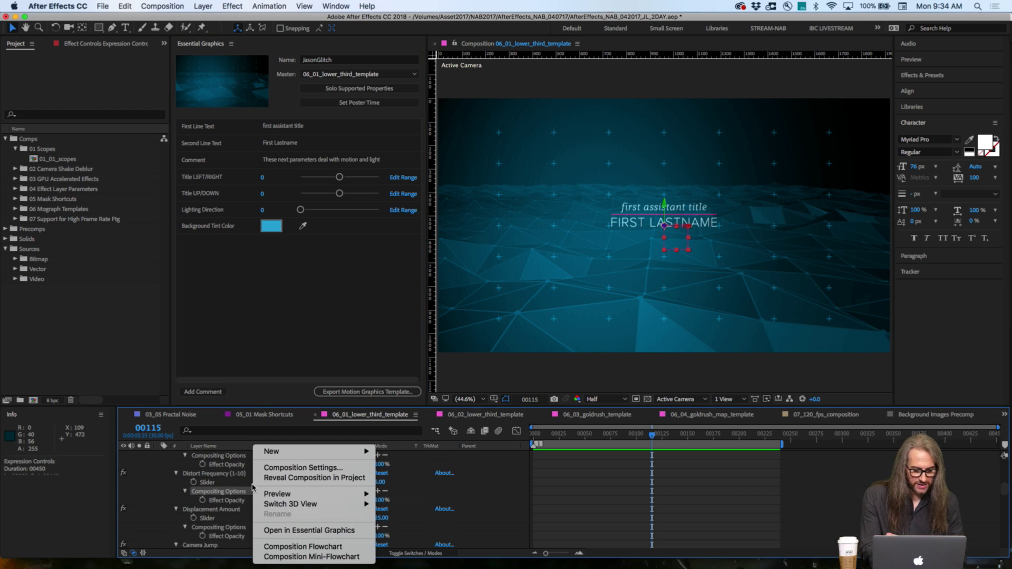
{"action": "left_click", "coordinate": [230, 340]}
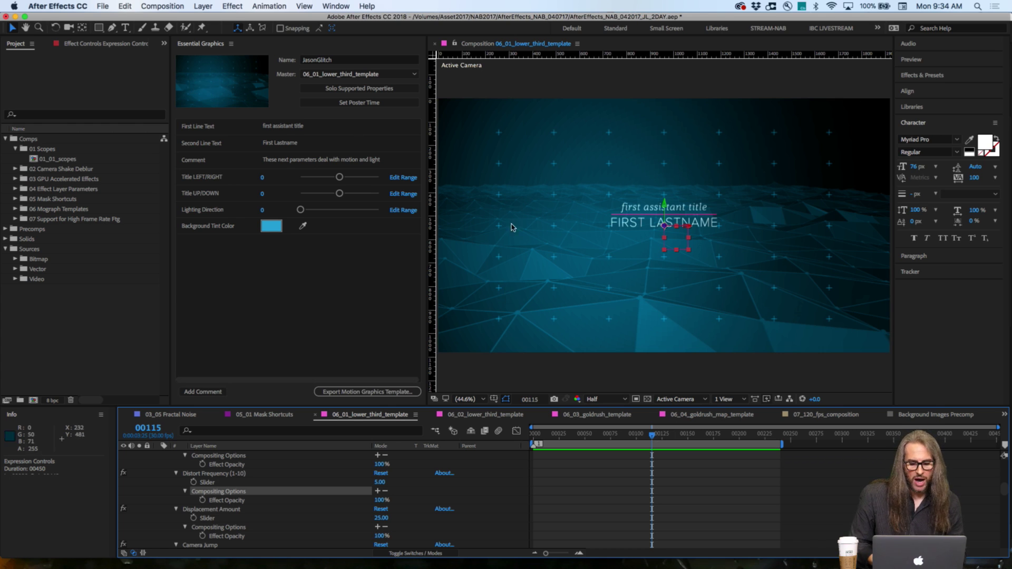
- Set the template's poster time to frame 143, where the title glitches
{"action": "left_click_drag", "start_coordinate": [653, 436], "coordinate": [680, 436]}
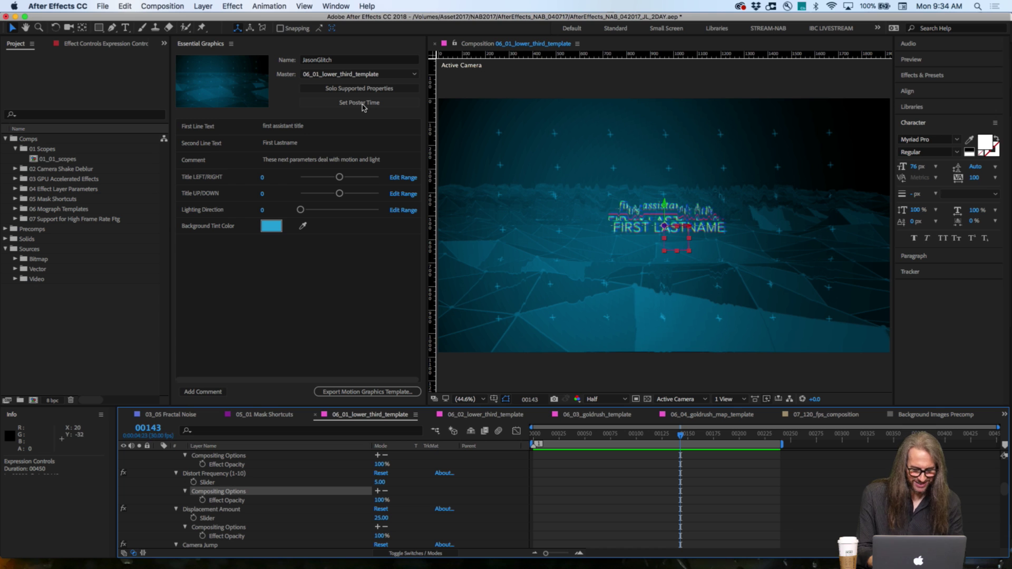
{"action": "left_click", "coordinate": [362, 105]}
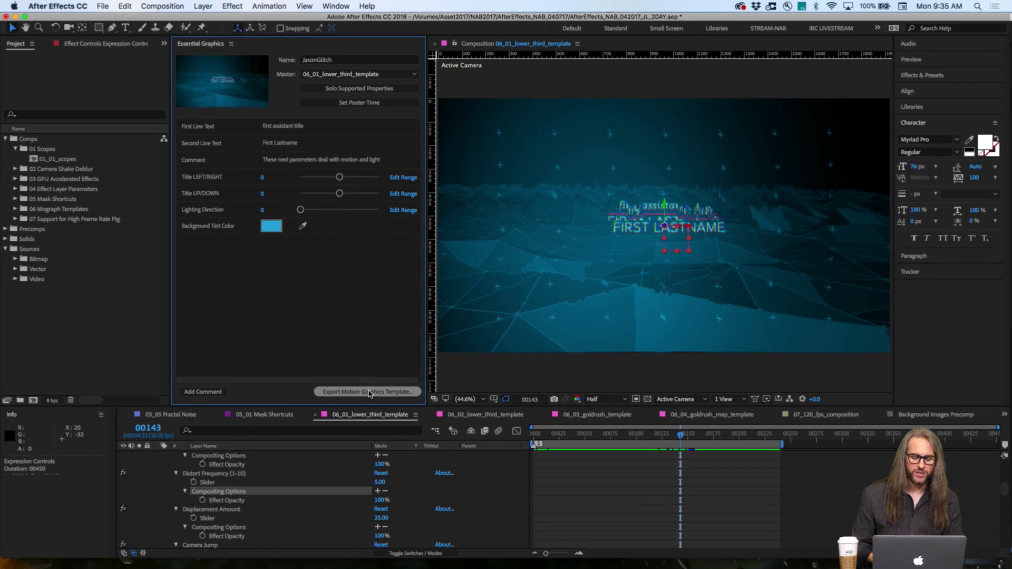
- Export the motion graphics template, saving the project first and choosing the owner's personal library as the destination
{"action": "left_click", "coordinate": [369, 369]}
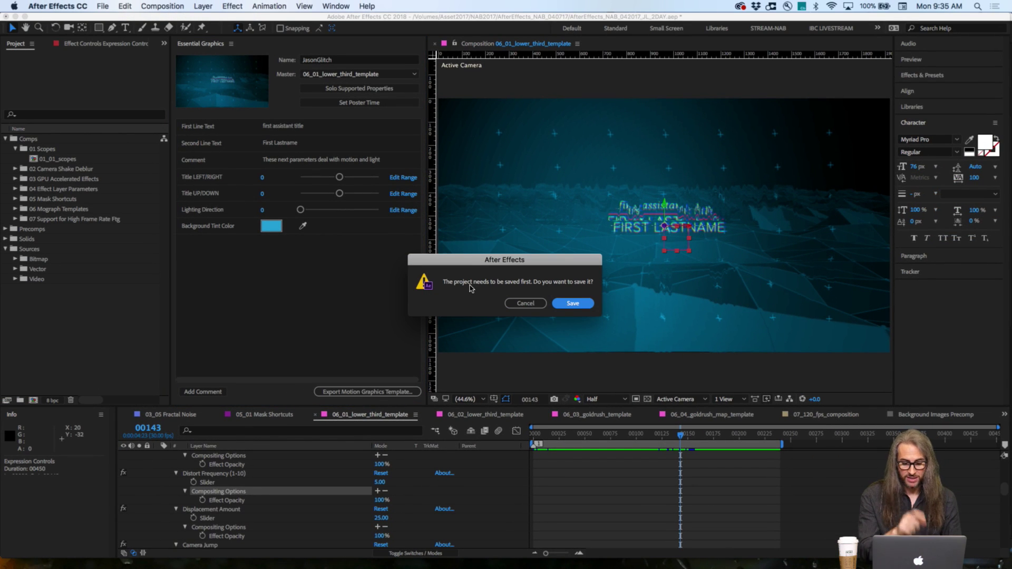
{"action": "left_click", "coordinate": [575, 302]}
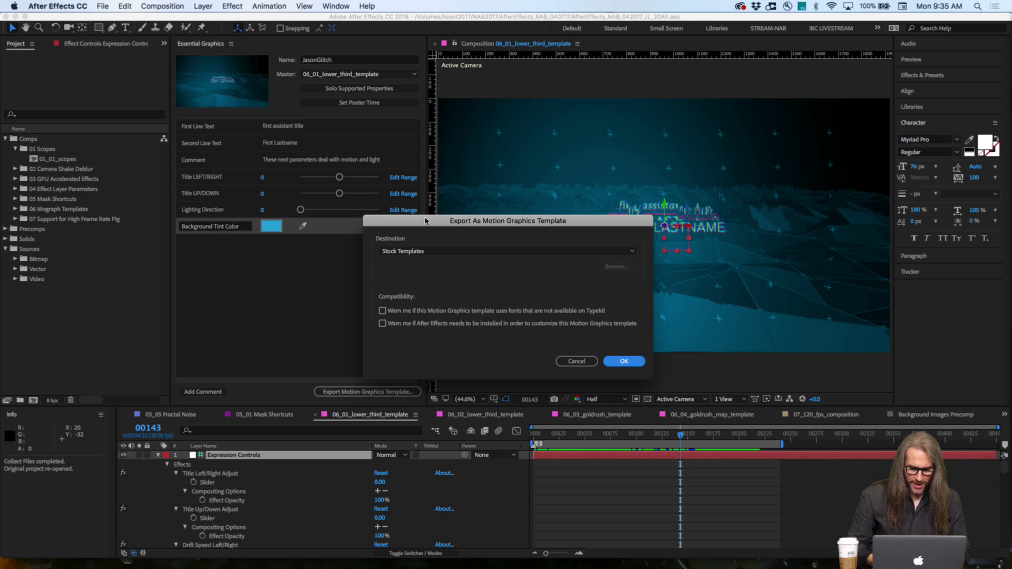
{"action": "left_click_drag", "start_coordinate": [426, 221], "coordinate": [432, 115]}
{"action": "left_click", "coordinate": [486, 143]}
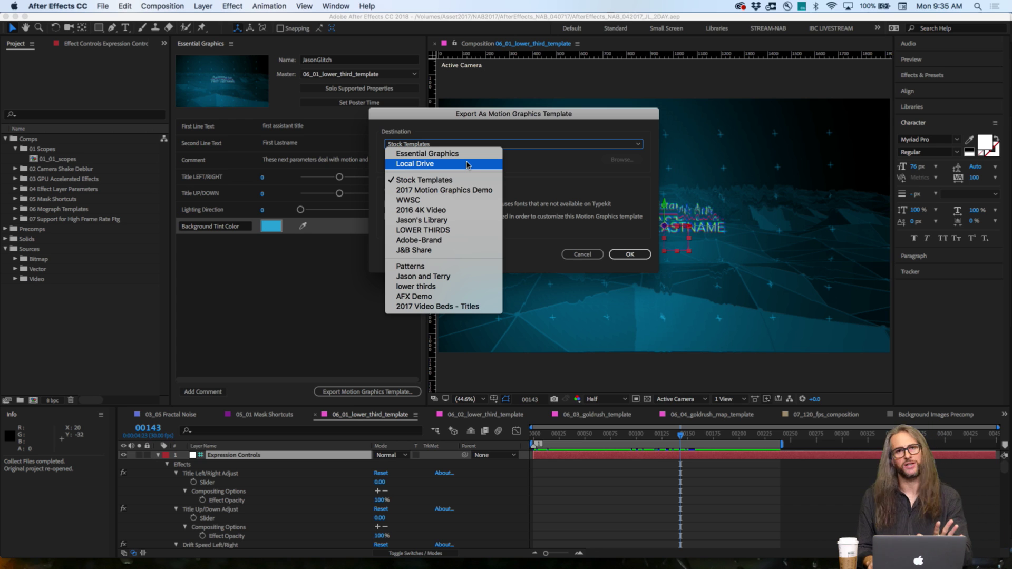
{"action": "left_click", "coordinate": [465, 221]}
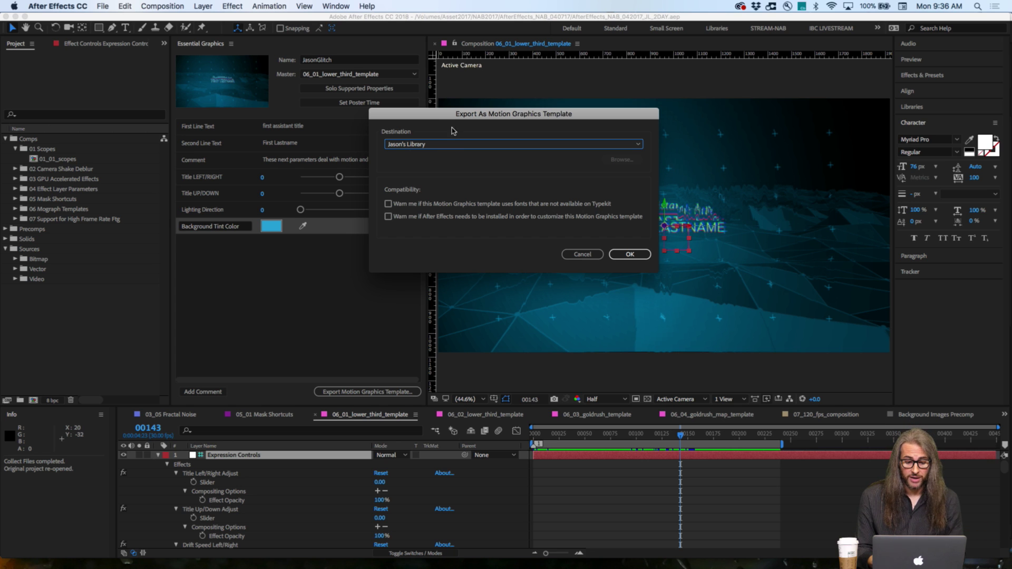
{"action": "left_click", "coordinate": [629, 254]}
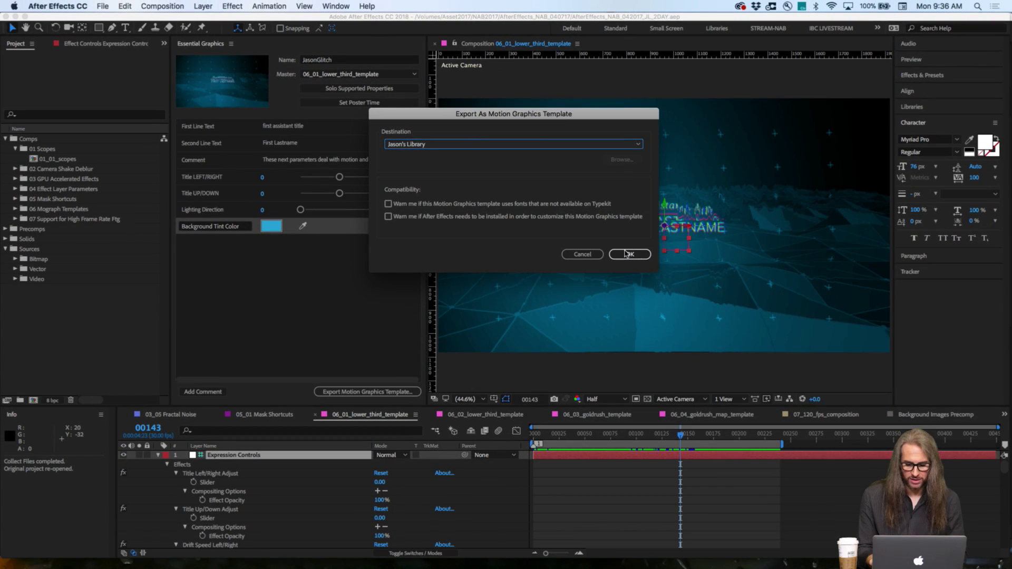
{"action": "left_click", "coordinate": [638, 254]}
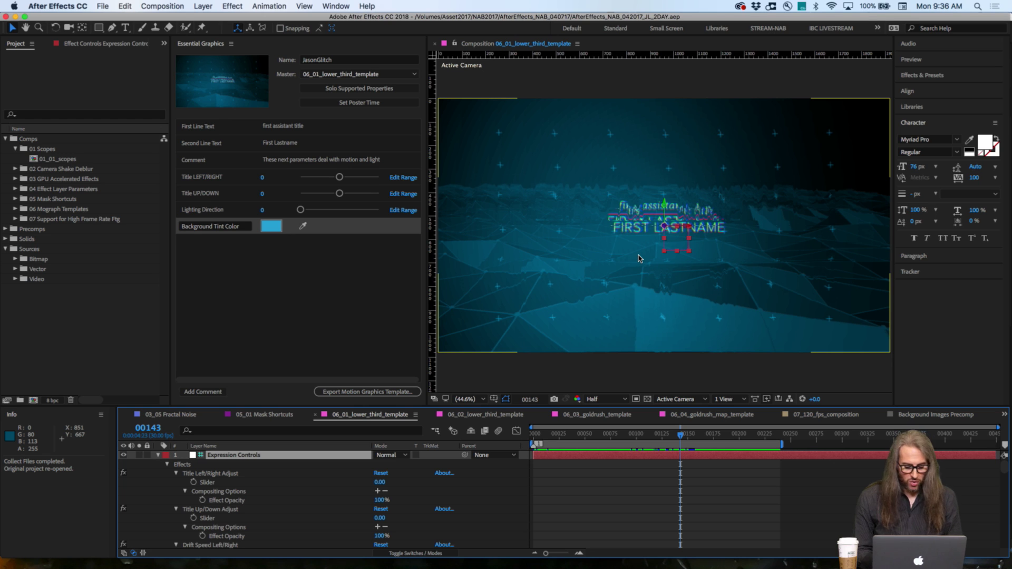
- Switch to Premiere Pro, hide track V2, and place the JasonGlitch template from the library on track V3 at the sequence start
{"action": "key", "text": "super+Tab"}
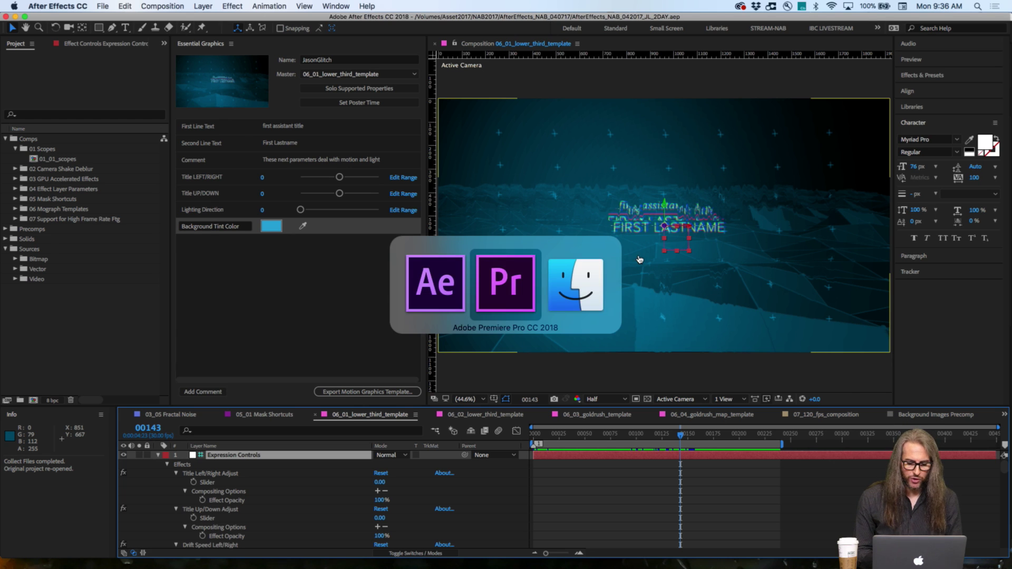
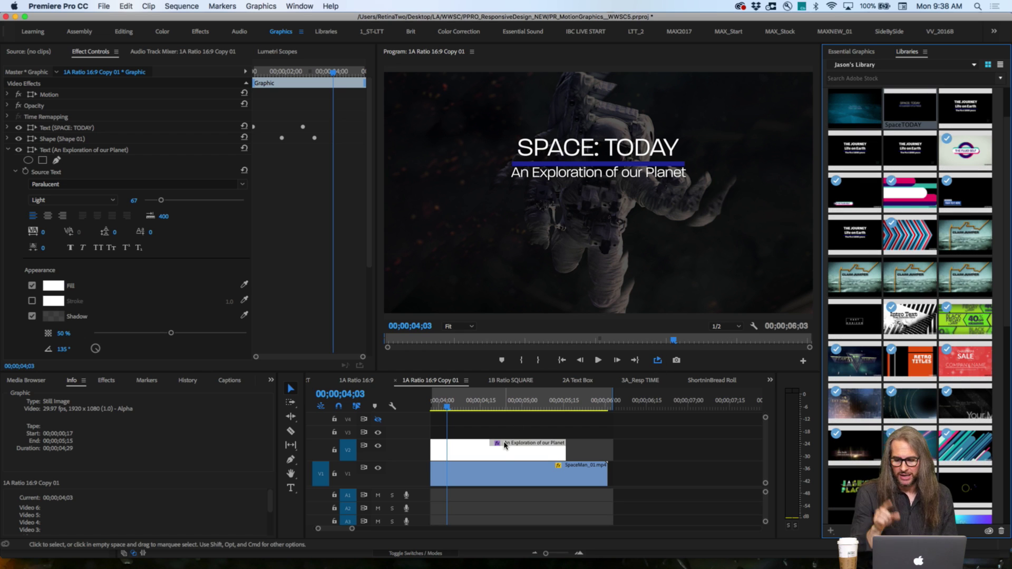
{"action": "left_click", "coordinate": [378, 448]}
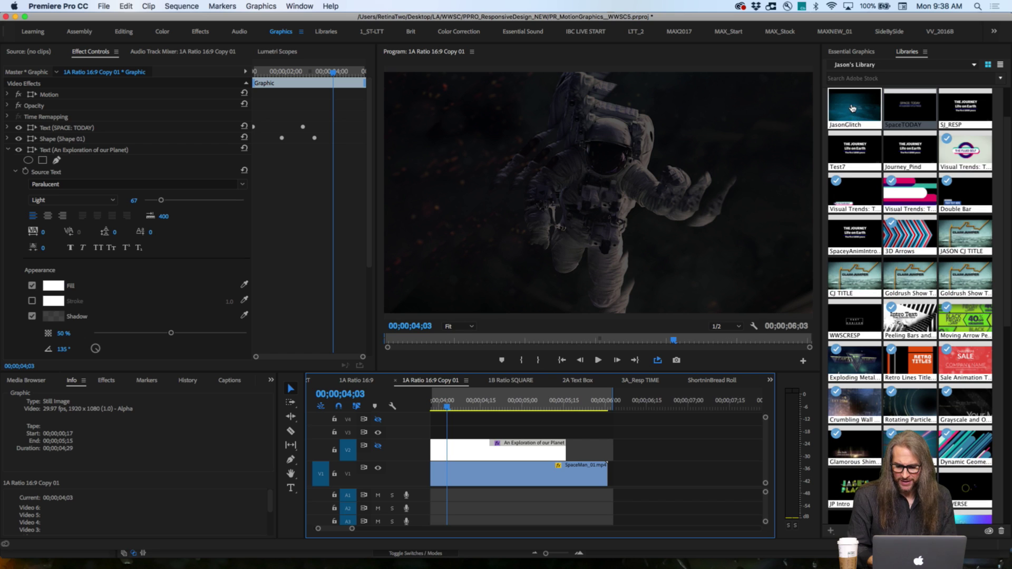
{"action": "left_click_drag", "start_coordinate": [853, 111], "coordinate": [435, 437]}
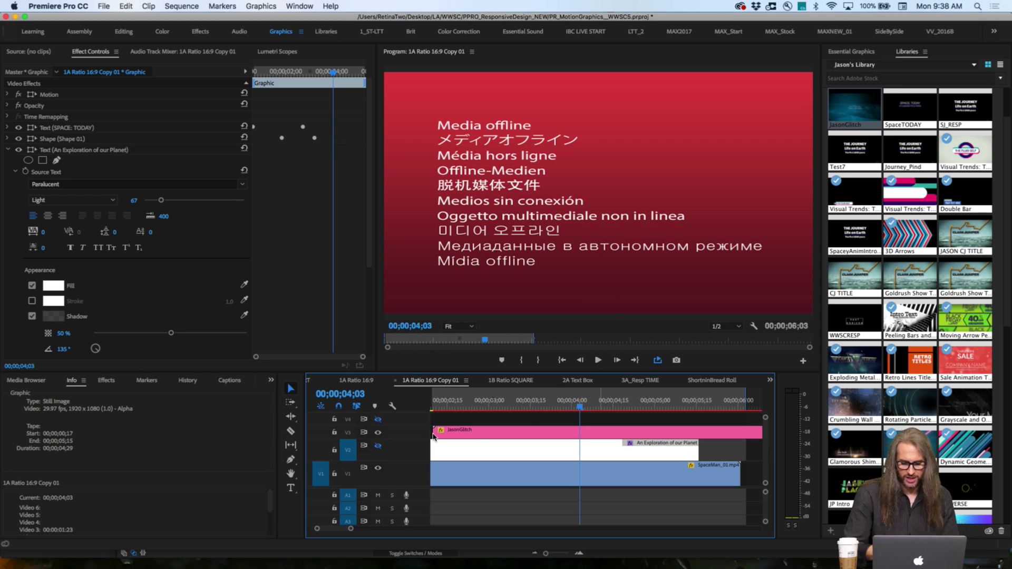
{"action": "key", "text": "backslash"}
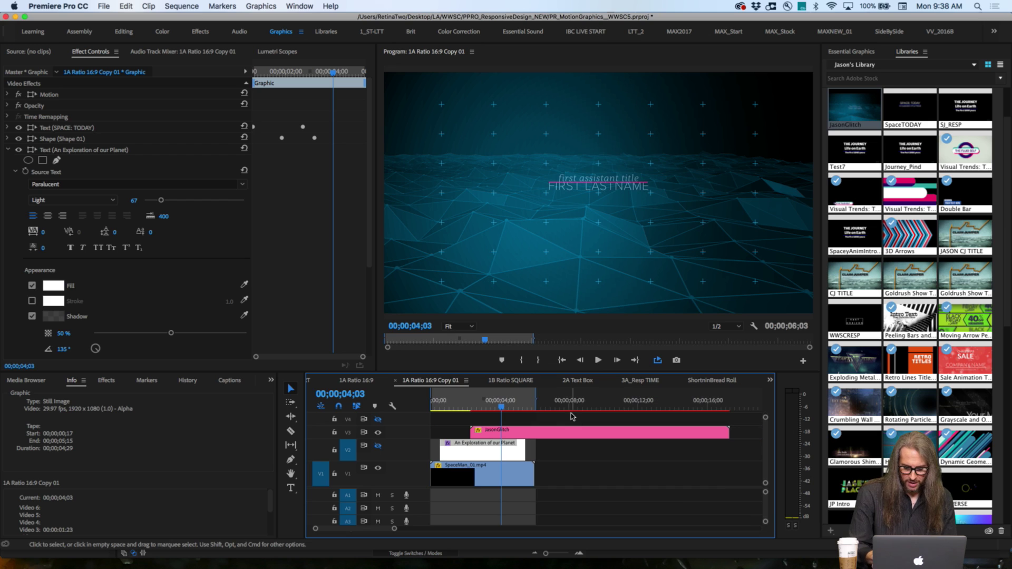
{"action": "left_click_drag", "start_coordinate": [561, 432], "coordinate": [432, 408]}
- Play and scrub the JasonGlitch clip from the start of the sequence to preview its title and background animation
{"action": "left_click", "coordinate": [494, 408]}
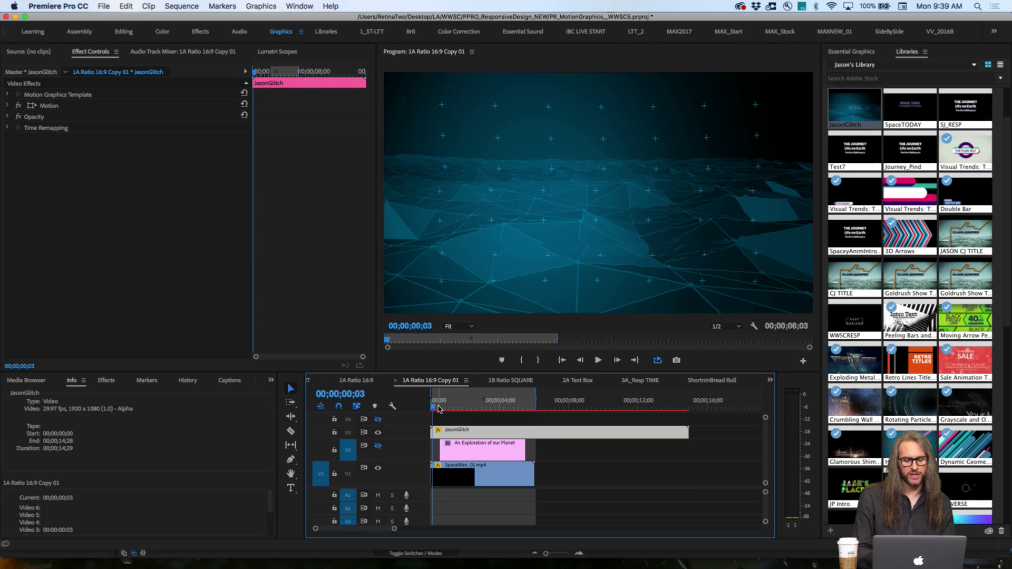
{"action": "mouse_move", "coordinate": [434, 409]}
{"action": "left_mouse_down"}
{"action": "mouse_move", "coordinate": [501, 410]}
{"action": "mouse_move", "coordinate": [437, 402]}
{"action": "mouse_move", "coordinate": [487, 399]}
{"action": "mouse_move", "coordinate": [432, 401]}
{"action": "mouse_move", "coordinate": [482, 399]}
{"action": "mouse_move", "coordinate": [433, 399]}
{"action": "mouse_move", "coordinate": [457, 396]}
{"action": "mouse_move", "coordinate": [493, 399]}
{"action": "mouse_move", "coordinate": [432, 399]}
{"action": "mouse_move", "coordinate": [518, 405]}
{"action": "mouse_move", "coordinate": [420, 399]}
{"action": "left_mouse_up"}
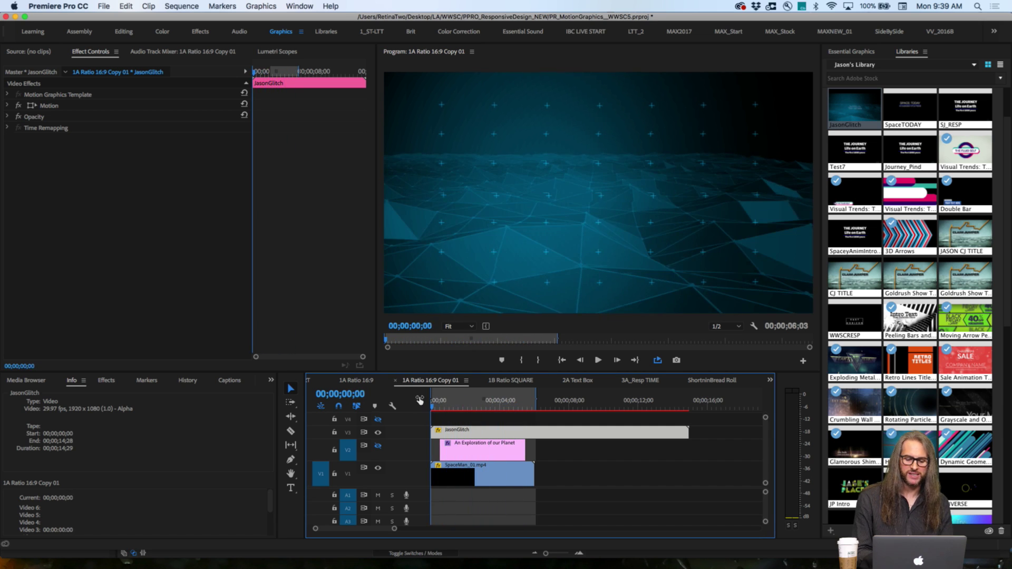
{"action": "key", "text": "space"}
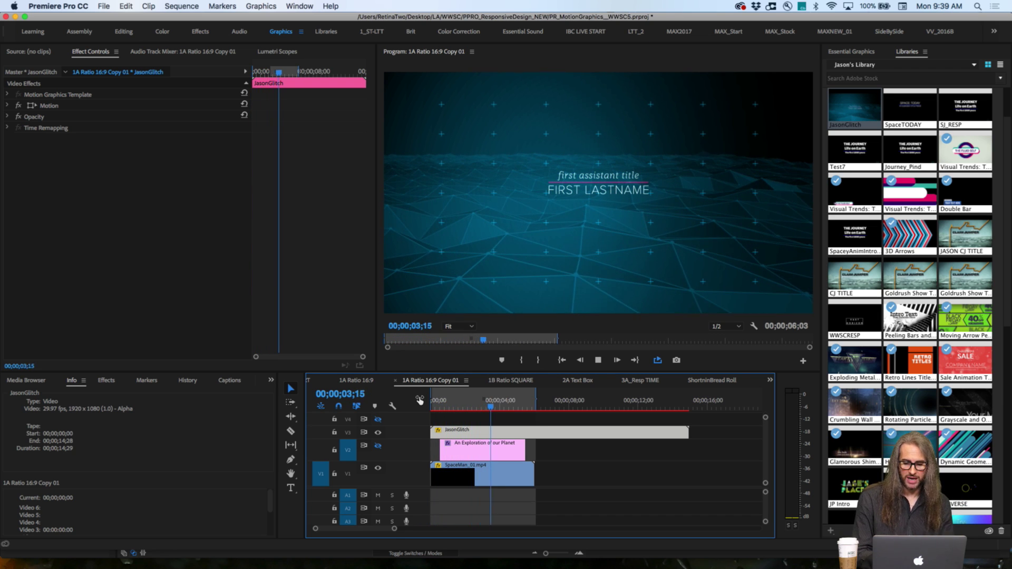
{"action": "key", "text": "space"}
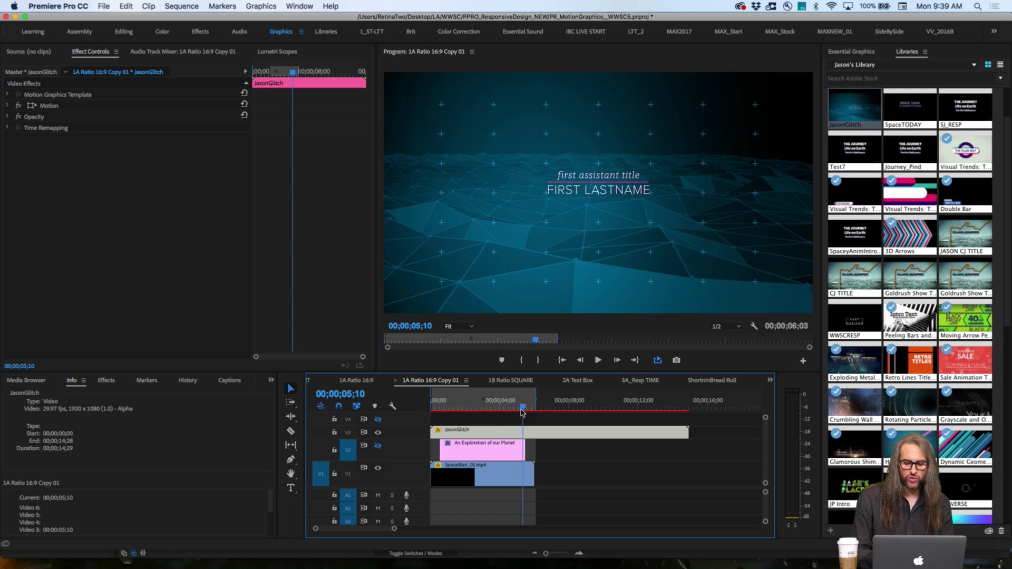
{"action": "left_click_drag", "start_coordinate": [523, 408], "coordinate": [487, 412]}
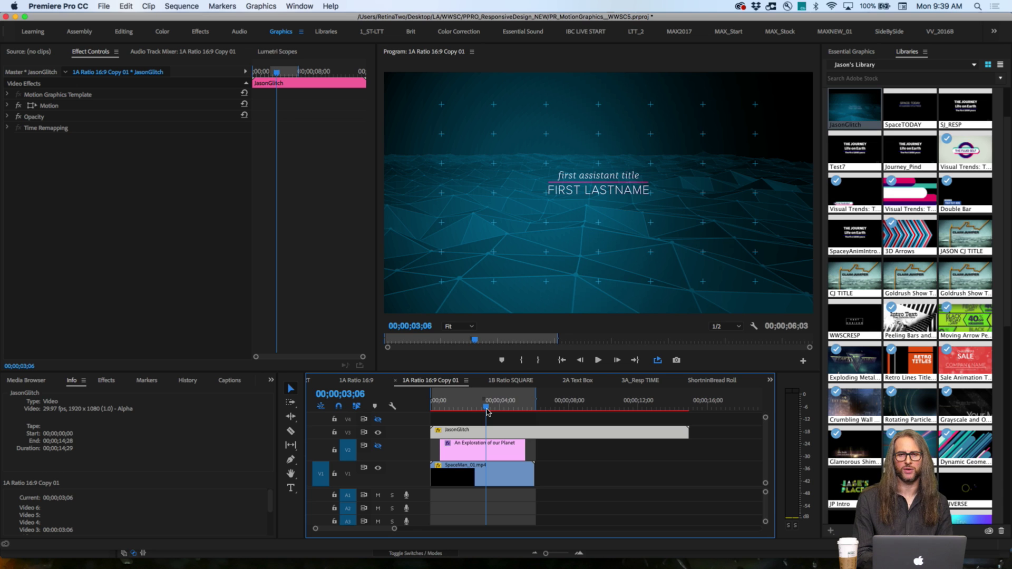
{"action": "left_click_drag", "start_coordinate": [487, 412], "coordinate": [441, 401]}
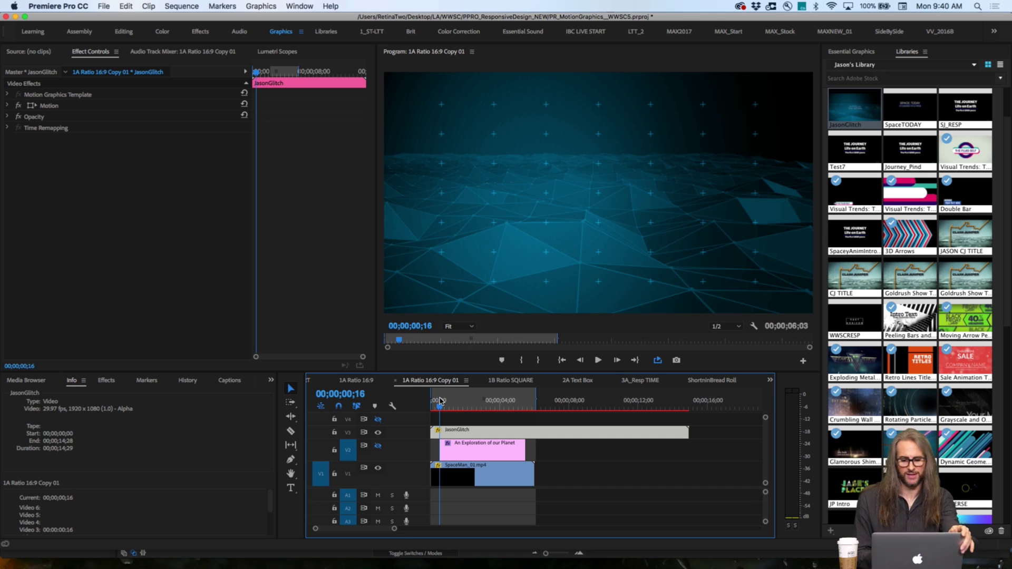
{"action": "left_click_drag", "start_coordinate": [440, 400], "coordinate": [493, 413]}
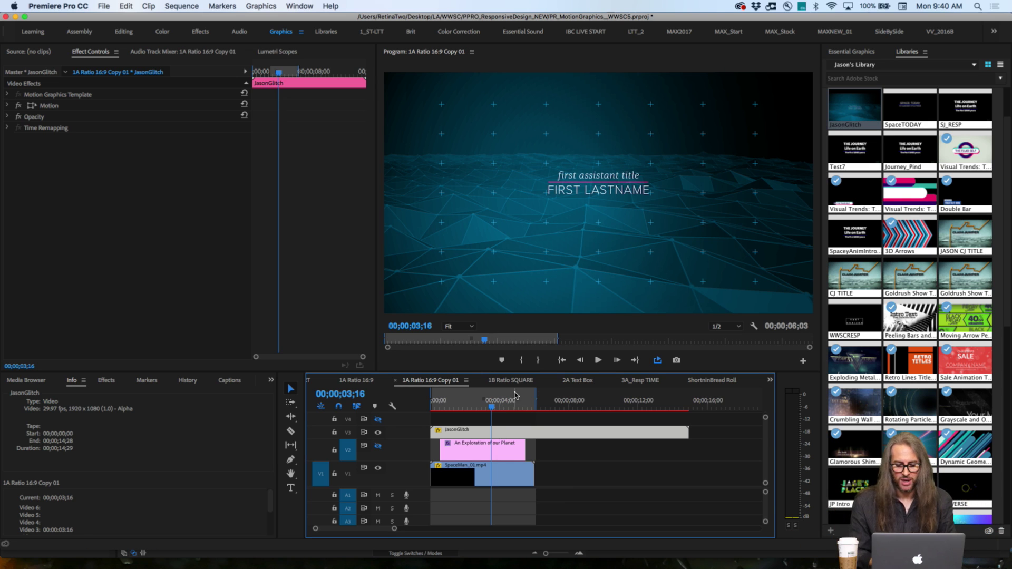
- Set the JasonGlitch clip's First Line Text to "first assistant director"
{"action": "left_click", "coordinate": [852, 51]}
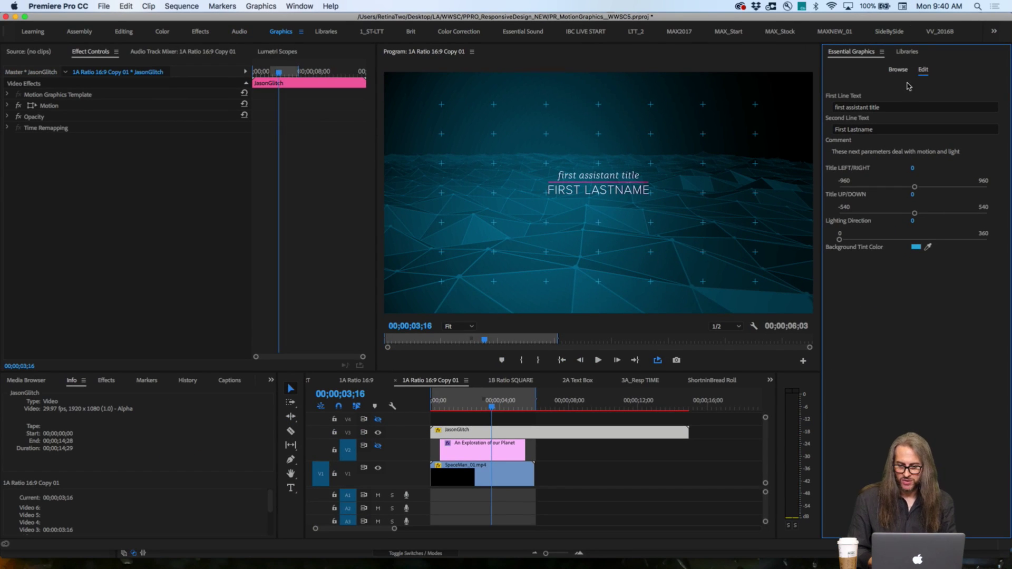
{"action": "left_click", "coordinate": [659, 15]}
{"action": "triple_click", "coordinate": [894, 109]}
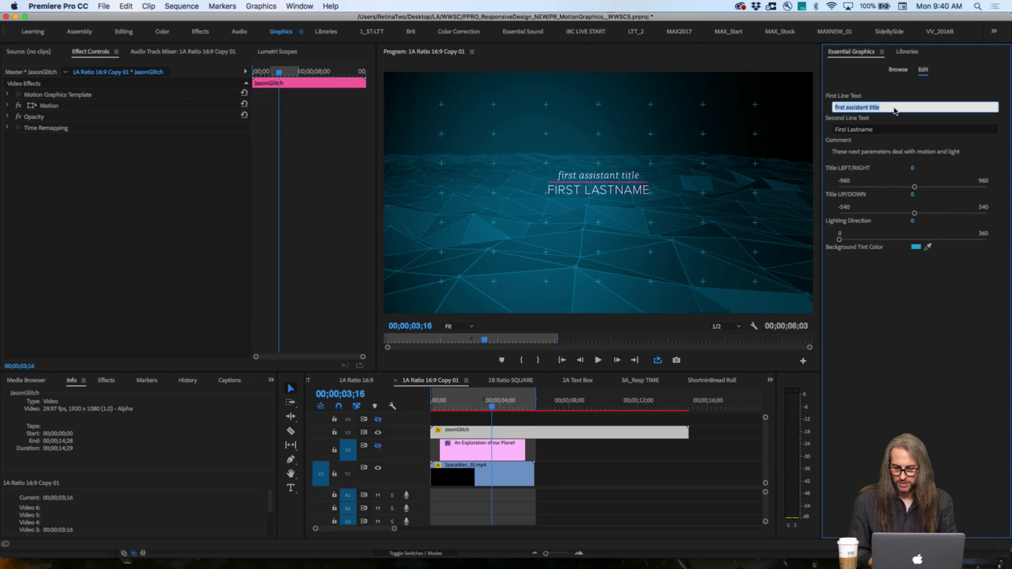
{"action": "type", "text": "f"}
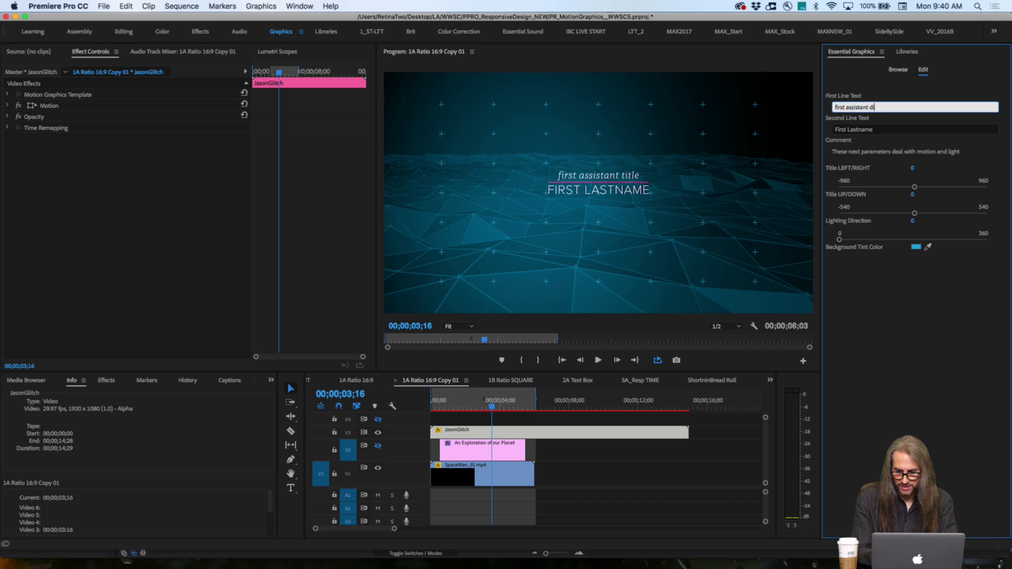
- Replace the placeholder in the clip's Second Line Text with the person's full name in capitals
{"action": "left_click", "coordinate": [886, 129]}
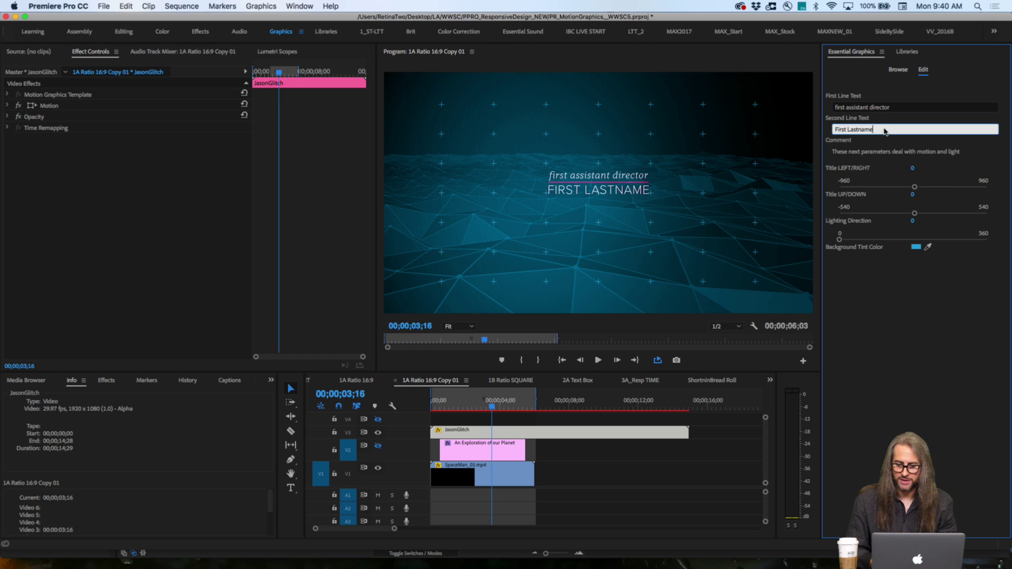
{"action": "key", "text": "super+a"}
{"action": "type", "text": "JAS"}
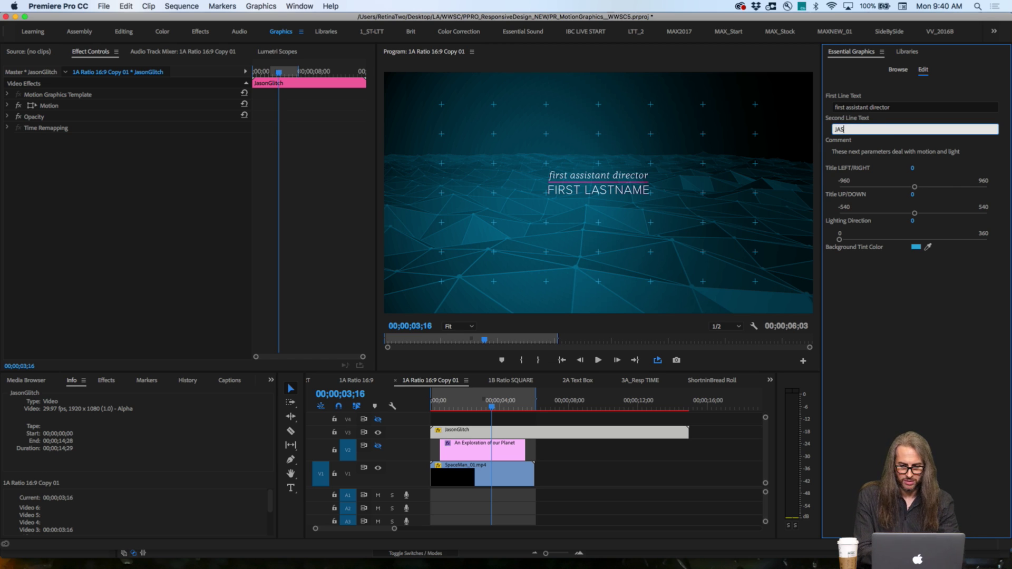
{"action": "type", "text": "ON A. LEVINE"}
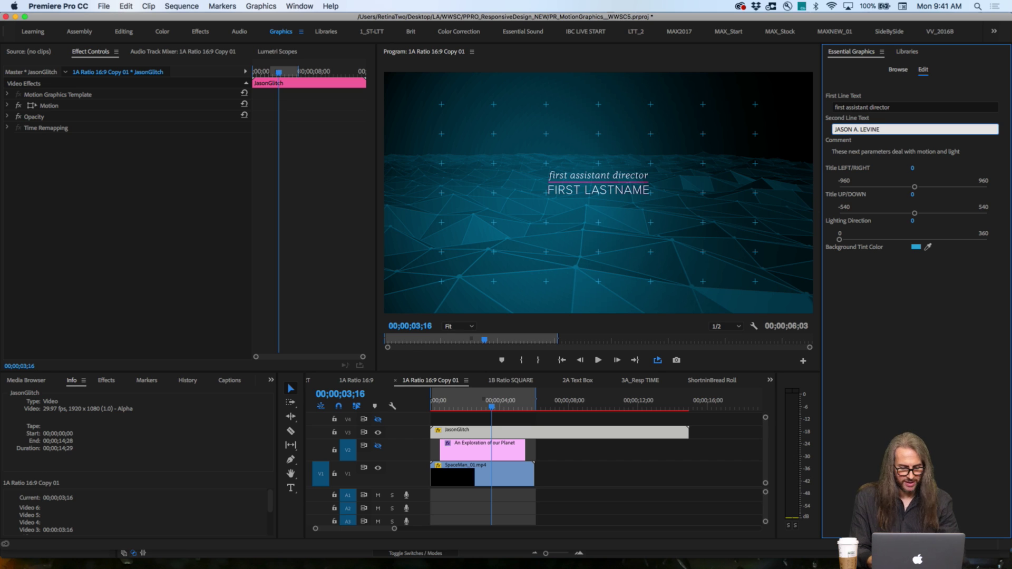
{"action": "key", "text": "Tab"}
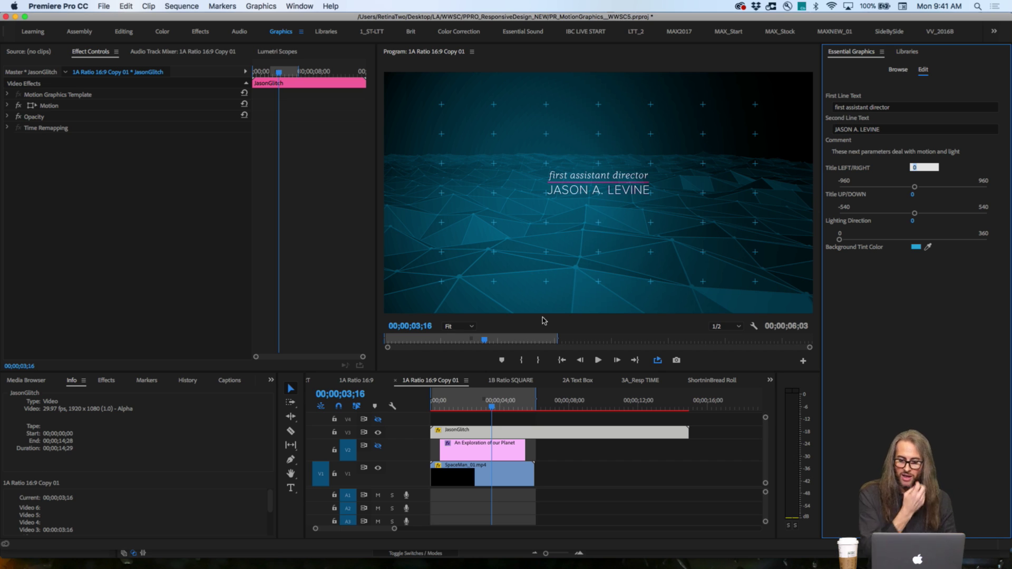
- Try out the Title LEFT/RIGHT and Lighting Direction controls on the title at 00;00;04;08
{"action": "mouse_move", "coordinate": [493, 408]}
{"action": "left_mouse_down"}
{"action": "mouse_move", "coordinate": [432, 406]}
{"action": "mouse_move", "coordinate": [502, 405]}
{"action": "mouse_move", "coordinate": [431, 410]}
{"action": "mouse_move", "coordinate": [506, 406]}
{"action": "mouse_move", "coordinate": [443, 417]}
{"action": "mouse_move", "coordinate": [506, 414]}
{"action": "left_mouse_up"}
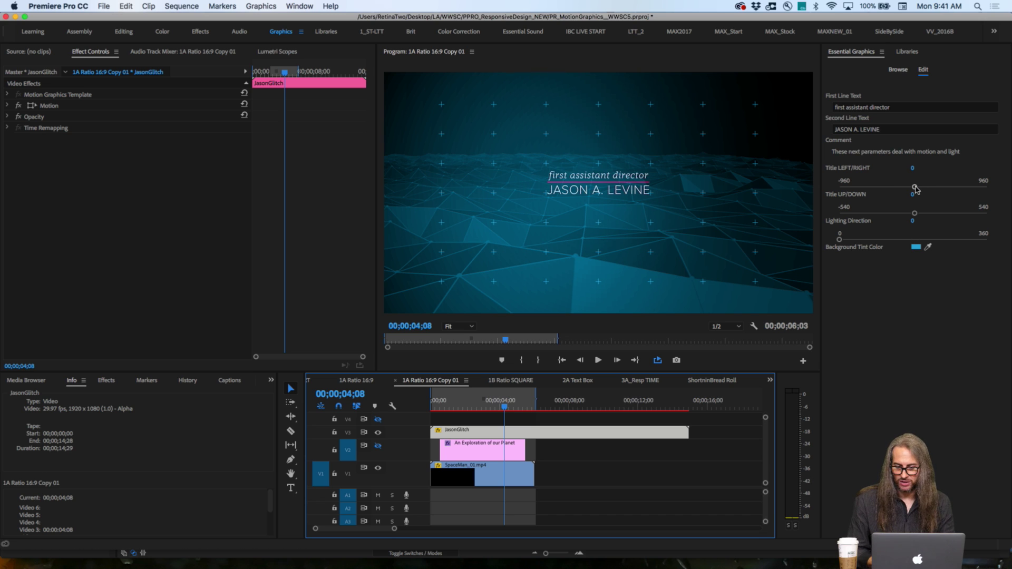
{"action": "left_click_drag", "start_coordinate": [915, 188], "coordinate": [915, 188]}
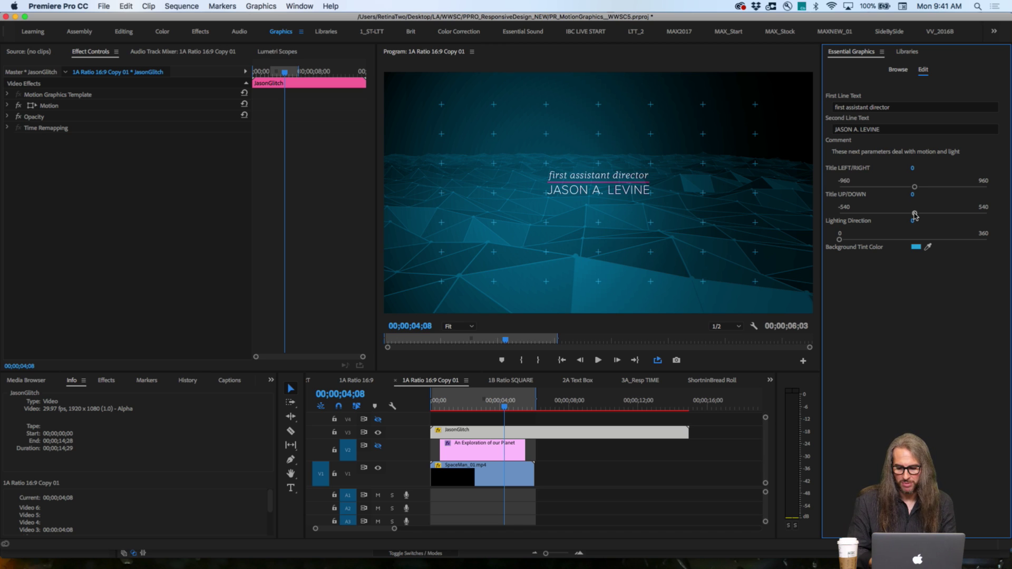
{"action": "mouse_move", "coordinate": [840, 240]}
{"action": "left_mouse_down"}
{"action": "mouse_move", "coordinate": [916, 236]}
{"action": "mouse_move", "coordinate": [826, 230]}
{"action": "mouse_move", "coordinate": [840, 238]}
{"action": "mouse_move", "coordinate": [922, 222]}
{"action": "mouse_move", "coordinate": [836, 229]}
{"action": "mouse_move", "coordinate": [928, 240]}
{"action": "mouse_move", "coordinate": [839, 242]}
{"action": "left_mouse_up"}
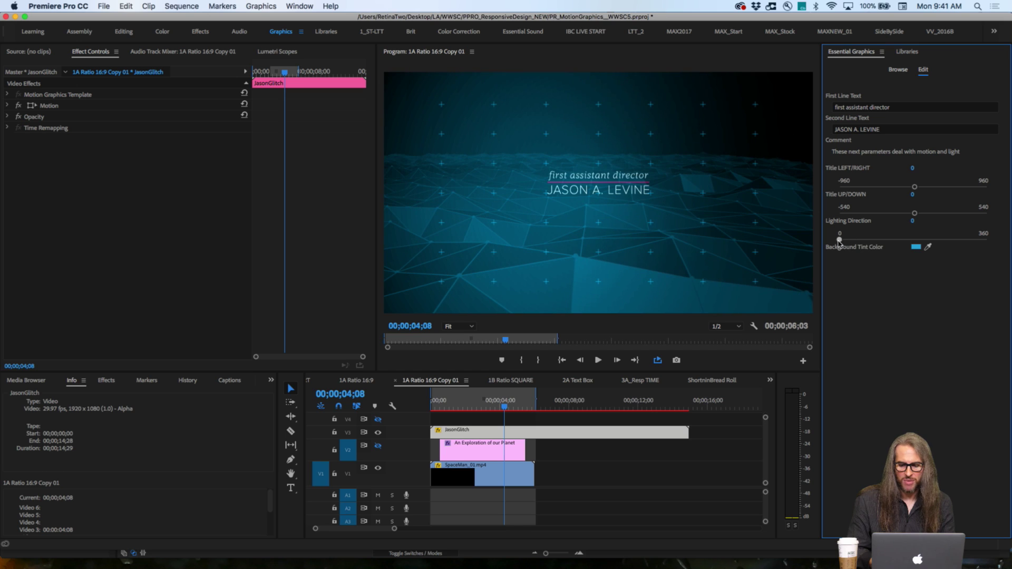
- Change the clip's Background Tint Color to orange, DC9626
{"action": "left_click", "coordinate": [916, 248]}
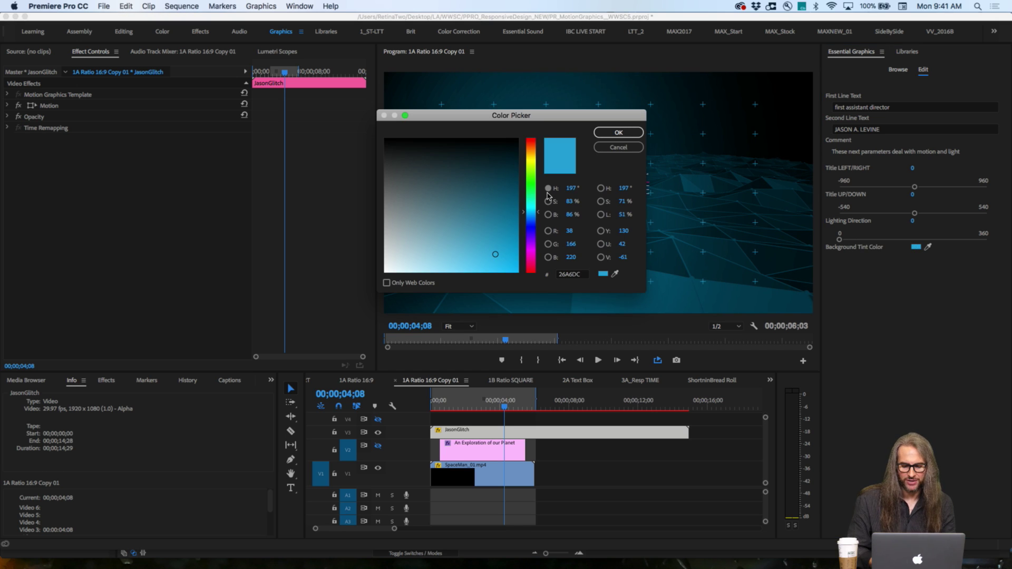
{"action": "left_click_drag", "start_coordinate": [525, 214], "coordinate": [524, 215]}
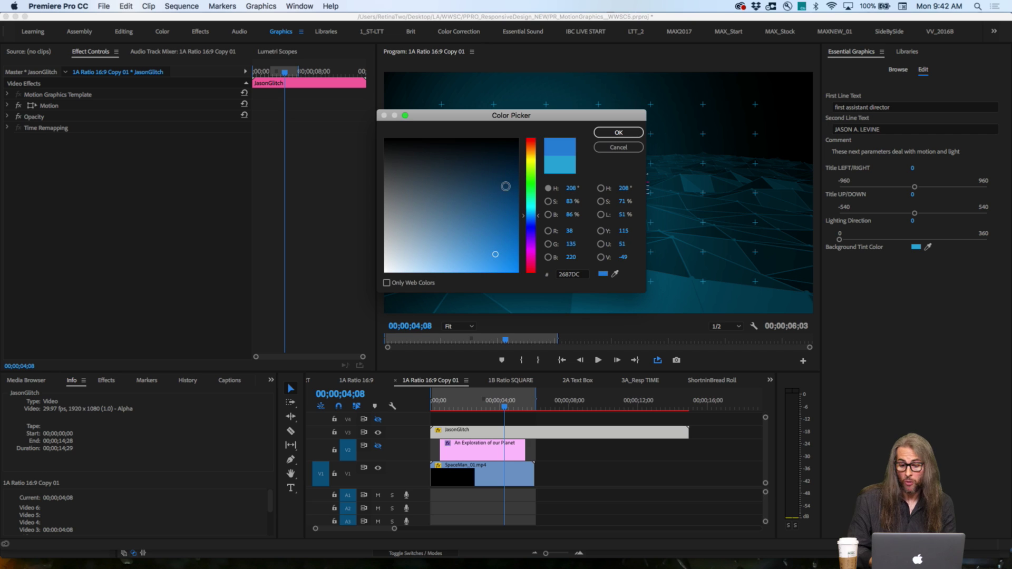
{"action": "left_click", "coordinate": [532, 154]}
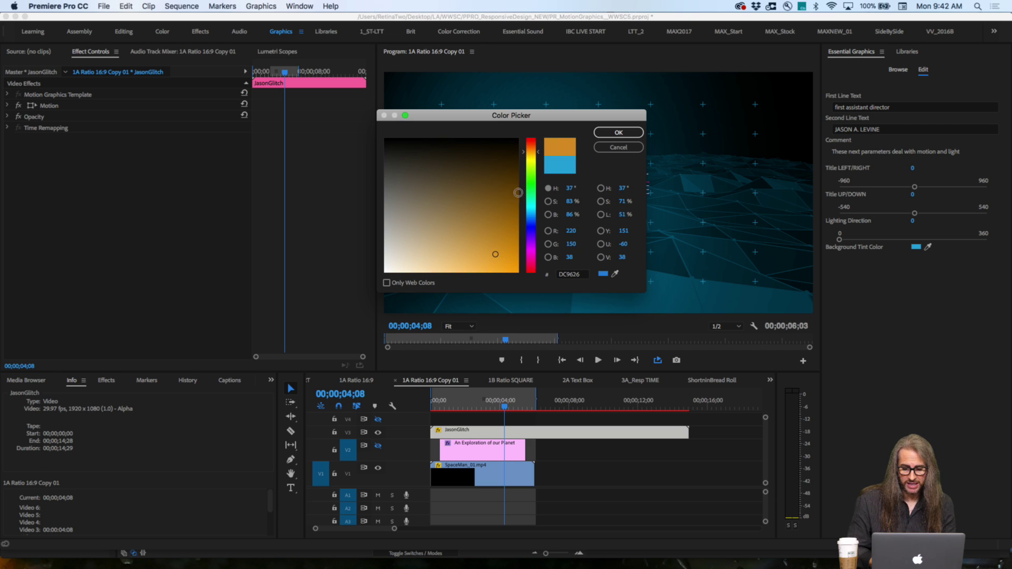
{"action": "left_click", "coordinate": [619, 134]}
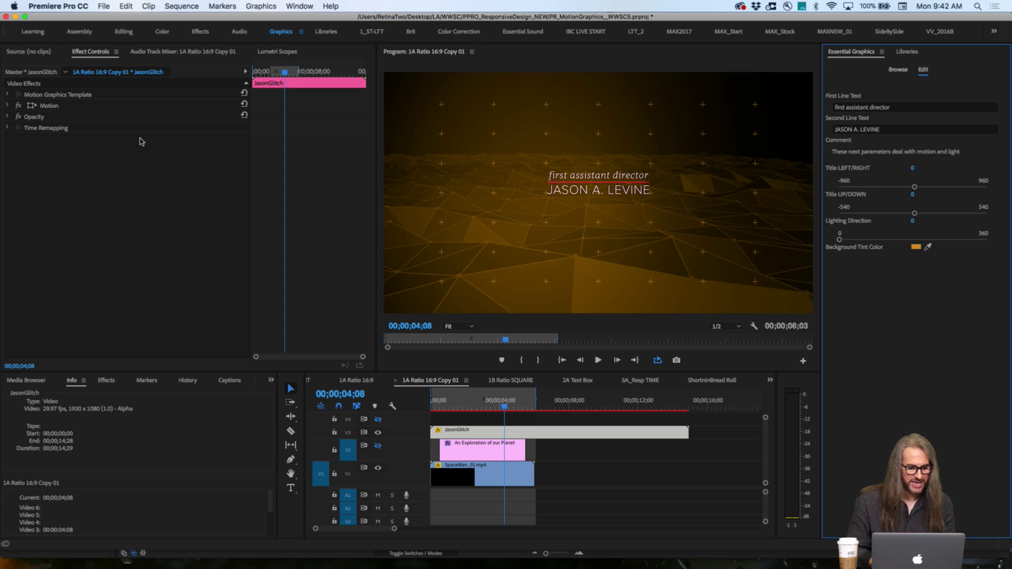
- Lower the JasonGlitch clip's opacity to 88 % and check the blend over the footage around 00;00;03;09
{"action": "left_click", "coordinate": [8, 116]}
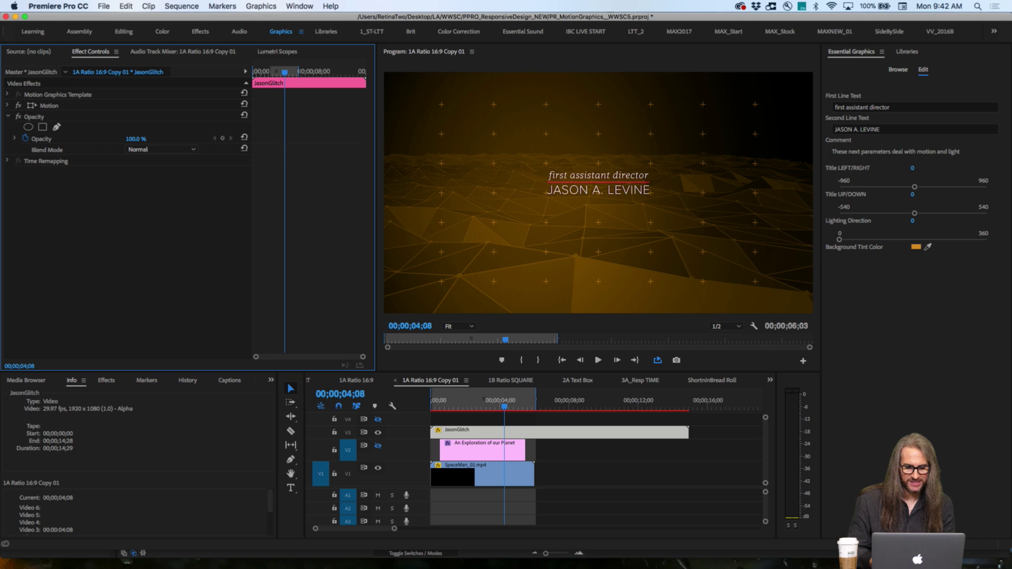
{"action": "mouse_move", "coordinate": [133, 138]}
{"action": "left_mouse_down"}
{"action": "mouse_move", "coordinate": [107, 138]}
{"action": "mouse_move", "coordinate": [127, 139]}
{"action": "left_mouse_up"}
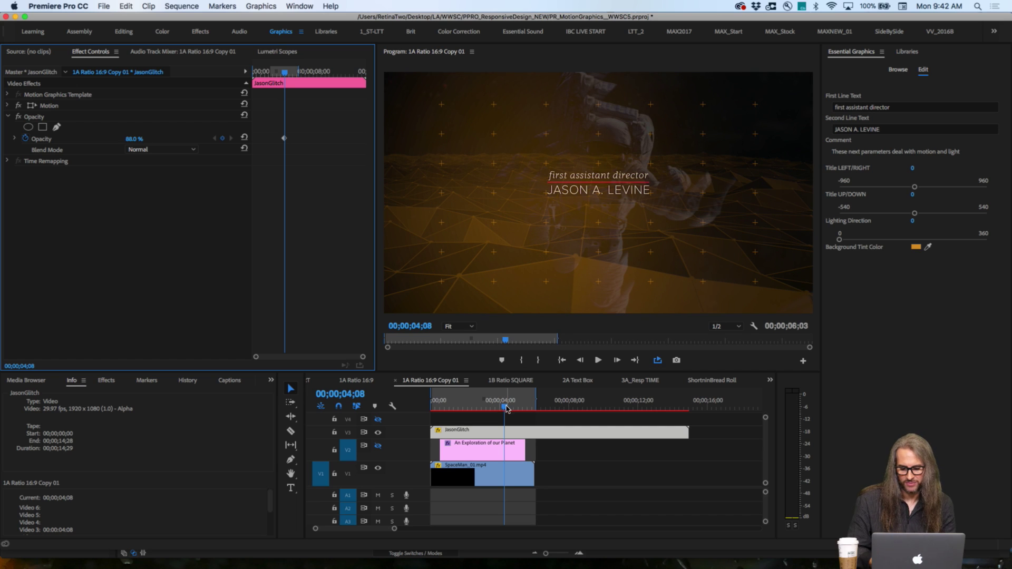
{"action": "left_click_drag", "start_coordinate": [506, 409], "coordinate": [489, 392]}
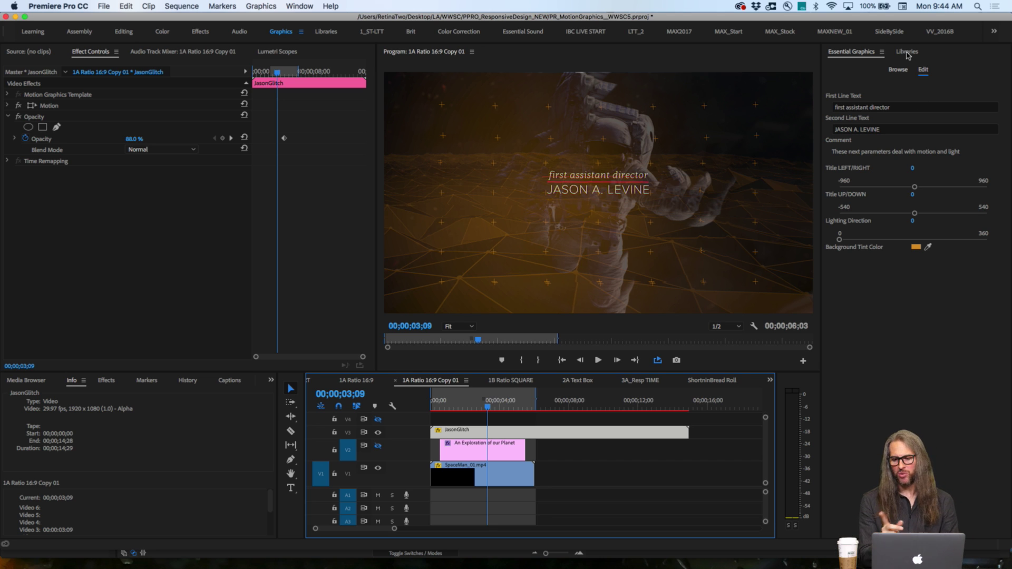
- Add the Gaming Transition template from the [AE] Video Gaming Package folder to track V4 at about 00;00;05;16 and make V4 visible
{"action": "left_click", "coordinate": [898, 71]}
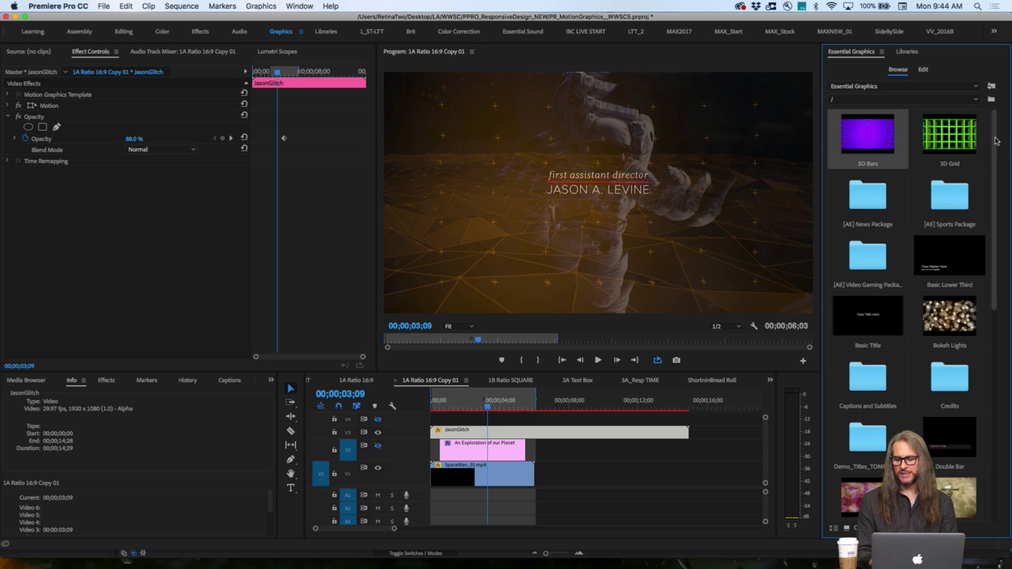
{"action": "left_click", "coordinate": [975, 100]}
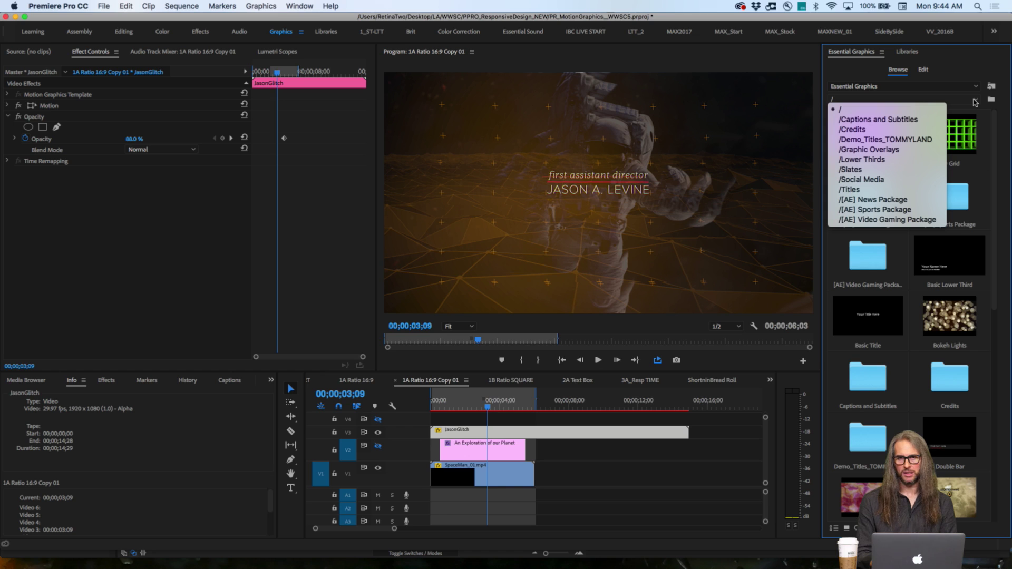
{"action": "left_click", "coordinate": [923, 220]}
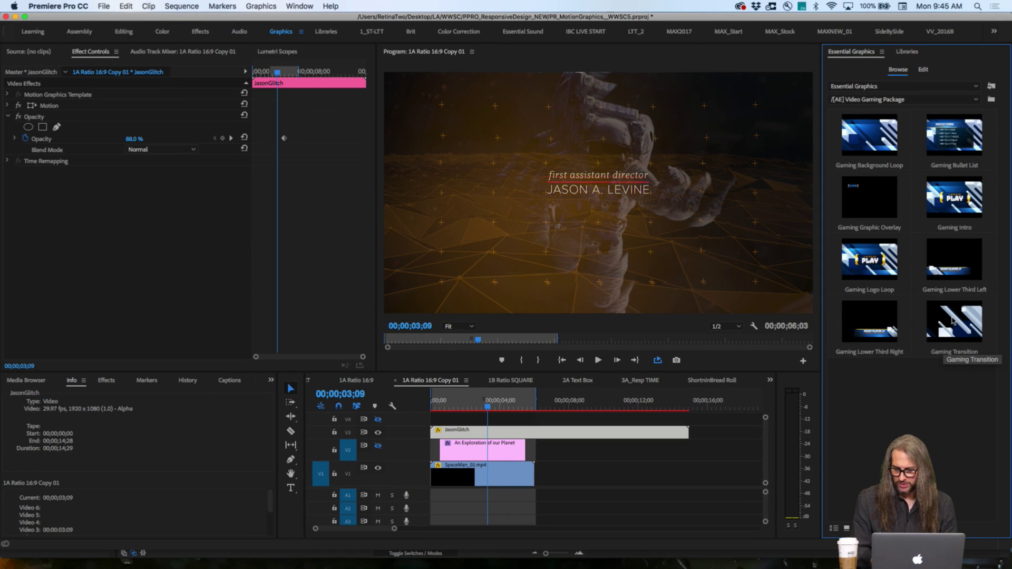
{"action": "left_click_drag", "start_coordinate": [953, 330], "coordinate": [524, 419]}
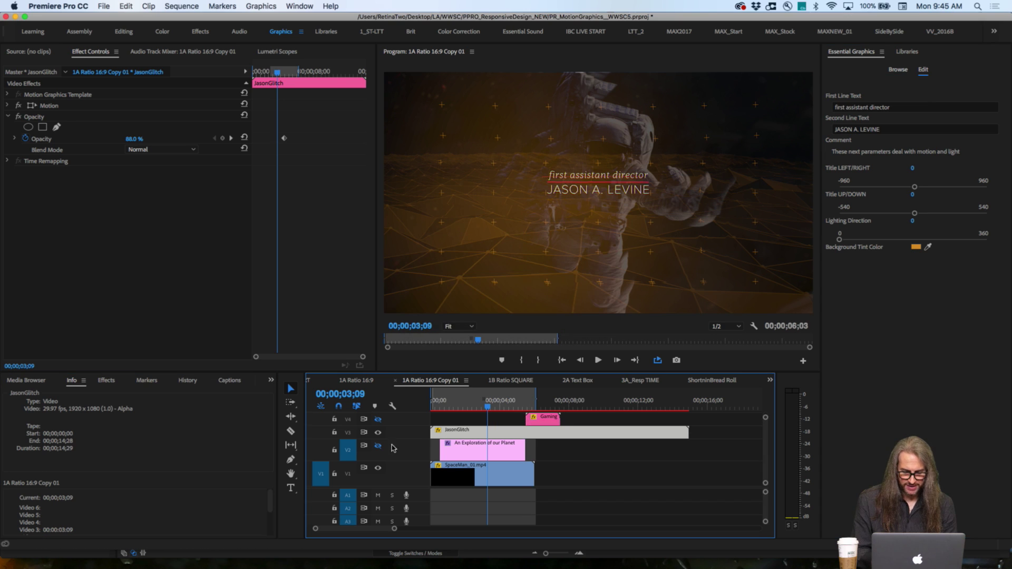
{"action": "left_click", "coordinate": [378, 419]}
- Turn on Horizontal Flip for the Gaming Transition clip while viewing it at 00;00;06;05
{"action": "left_click_drag", "start_coordinate": [490, 404], "coordinate": [538, 397]}
{"action": "left_click", "coordinate": [547, 419]}
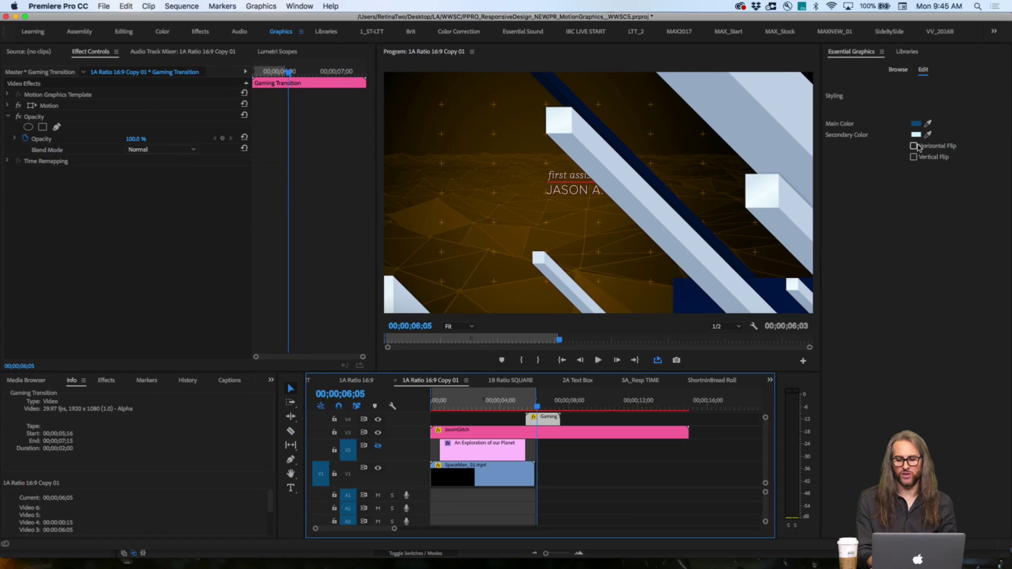
{"action": "left_click", "coordinate": [914, 146]}
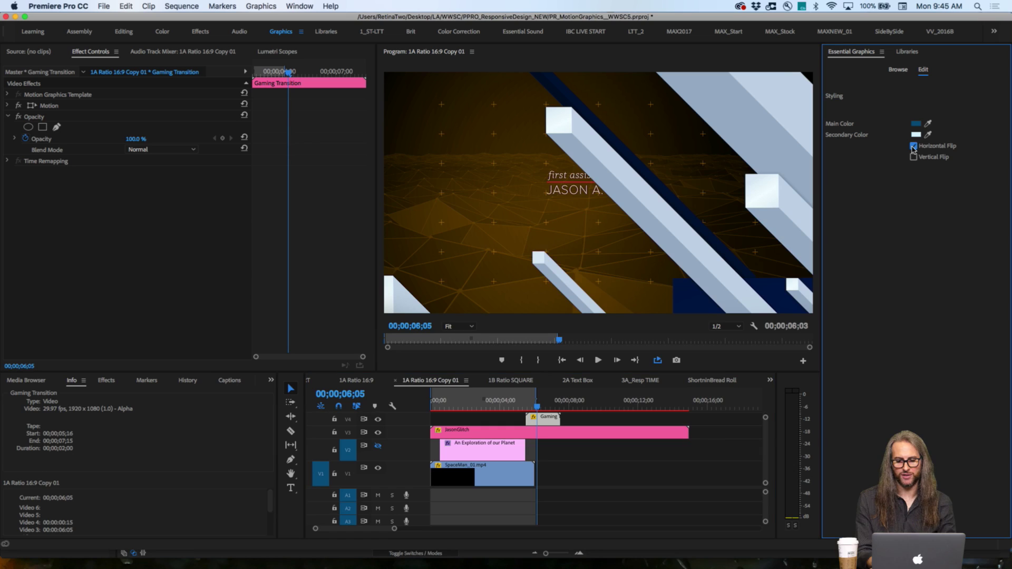
- Turn off Horizontal Flip for the Gaming Transition clip and try Vertical Flip, leaving both flip options off
{"action": "left_click", "coordinate": [914, 147]}
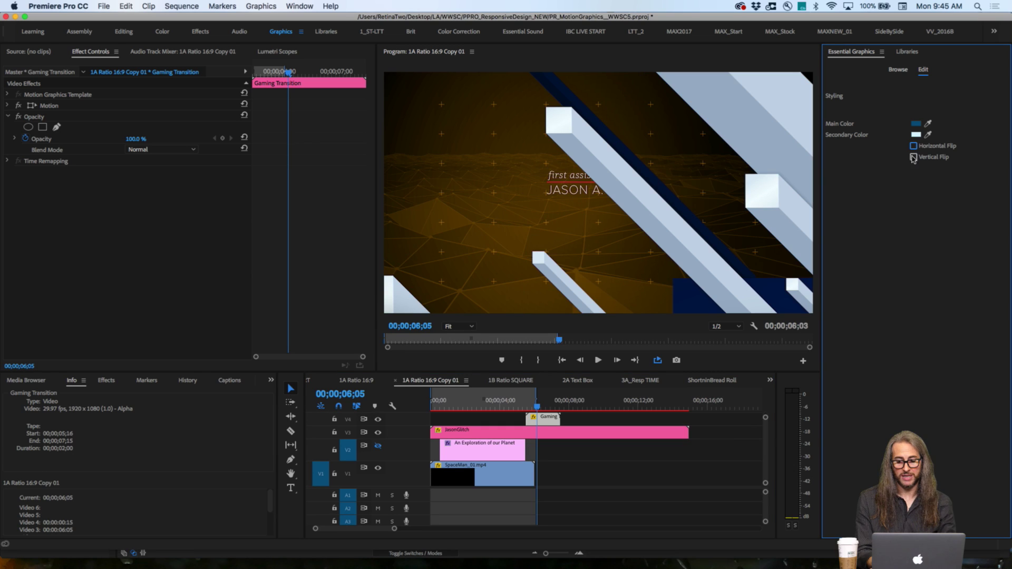
{"action": "left_click", "coordinate": [914, 157]}
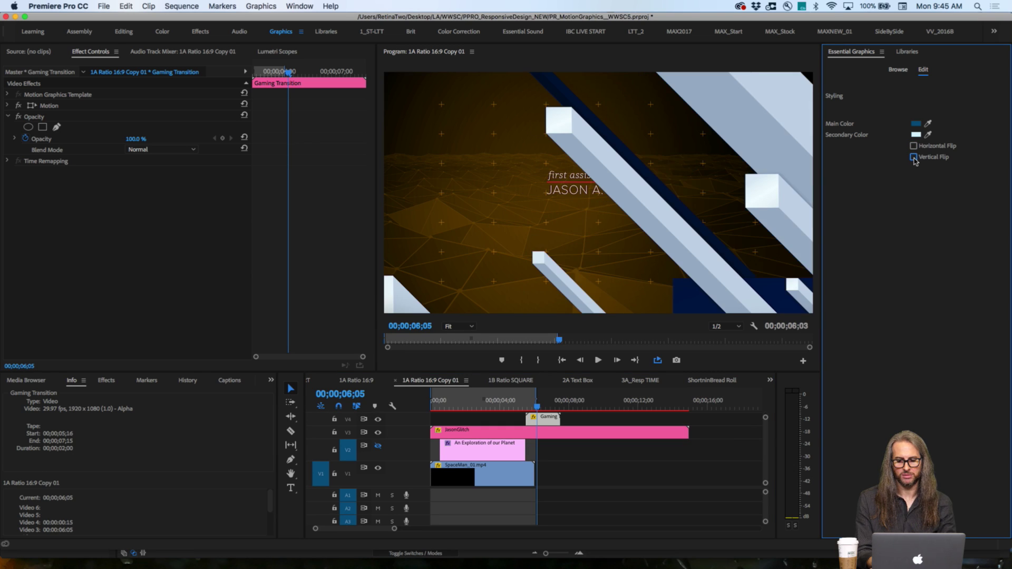
{"action": "left_click", "coordinate": [913, 157]}
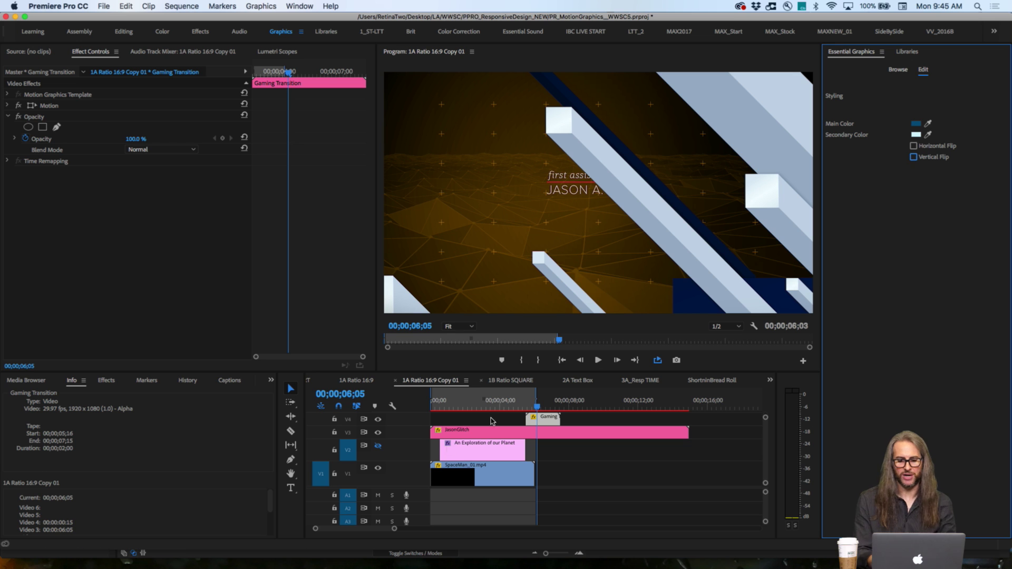
- Return to the start of the Gaming Transition clip, and briefly play the sequence from its beginning
{"action": "left_click", "coordinate": [540, 407]}
{"action": "mouse_move", "coordinate": [542, 407]}
{"action": "left_mouse_down"}
{"action": "mouse_move", "coordinate": [527, 405]}
{"action": "mouse_move", "coordinate": [552, 402]}
{"action": "mouse_move", "coordinate": [527, 405]}
{"action": "left_mouse_up"}
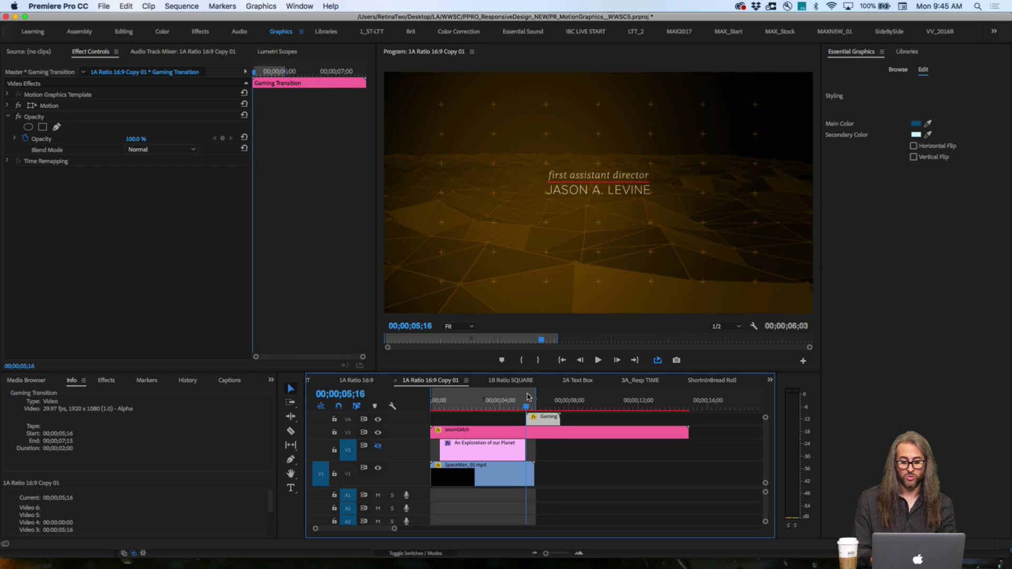
{"action": "key", "text": "Home"}
{"action": "key", "text": "space"}
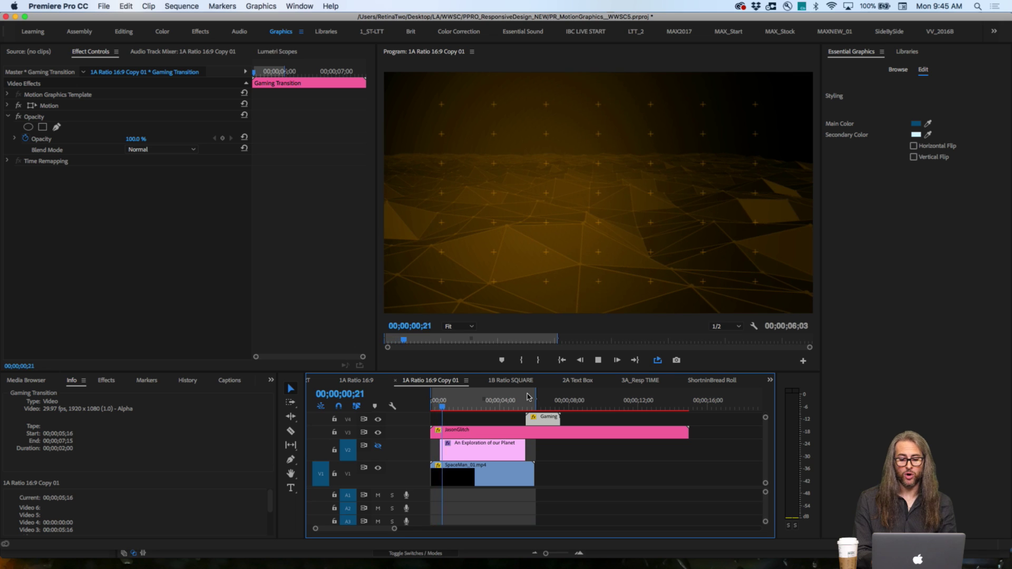
{"action": "key", "text": "space"}
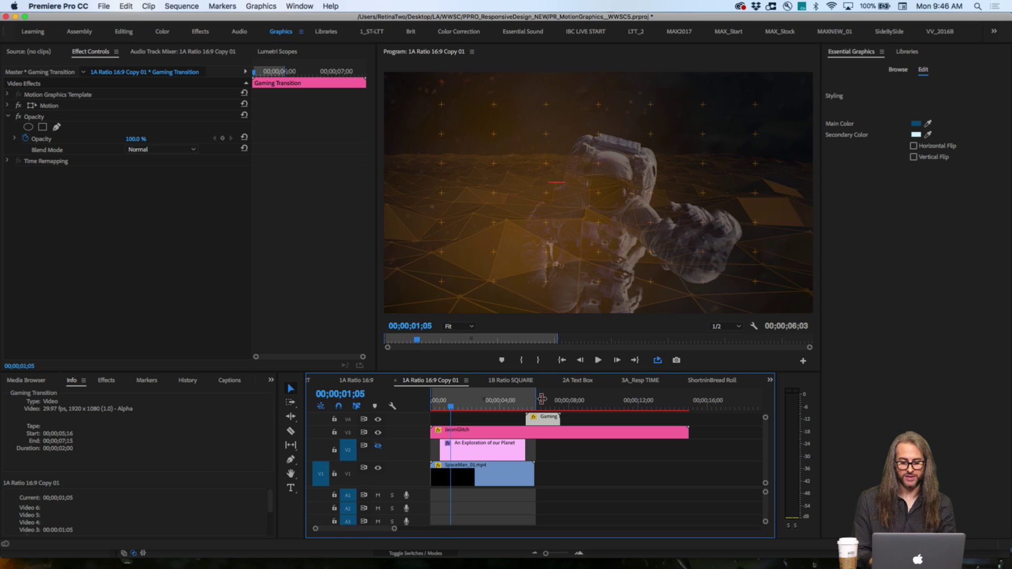
- Extend the sequence's out point to 00;00;08;00 and play the Gaming Transition repeatedly from about 00;00;05;14, stopping at 00;00;07;07
{"action": "left_click_drag", "start_coordinate": [541, 399], "coordinate": [526, 405]}
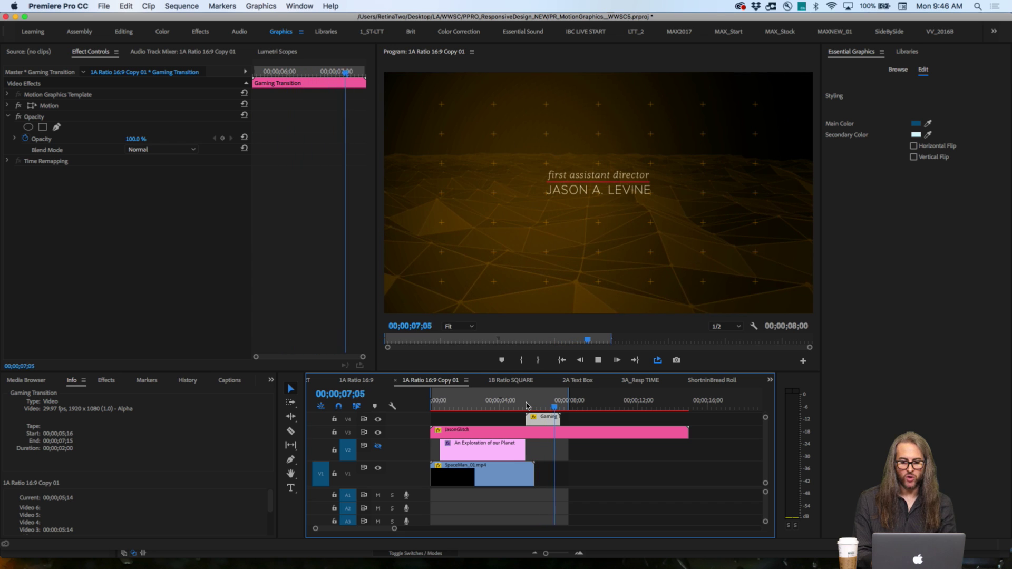
{"action": "key", "text": "space"}
{"action": "key", "text": "j"}
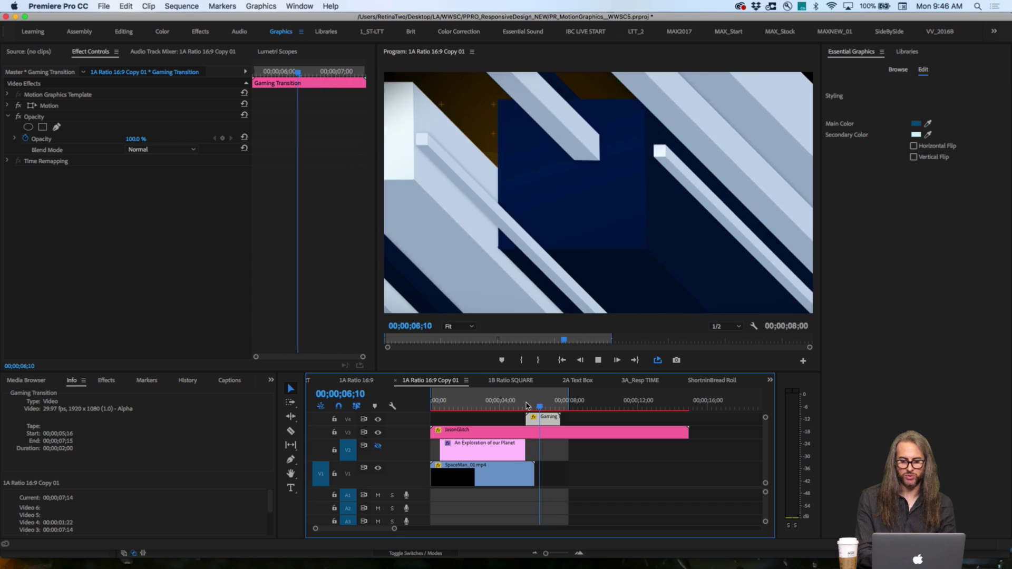
{"action": "key", "text": "l"}
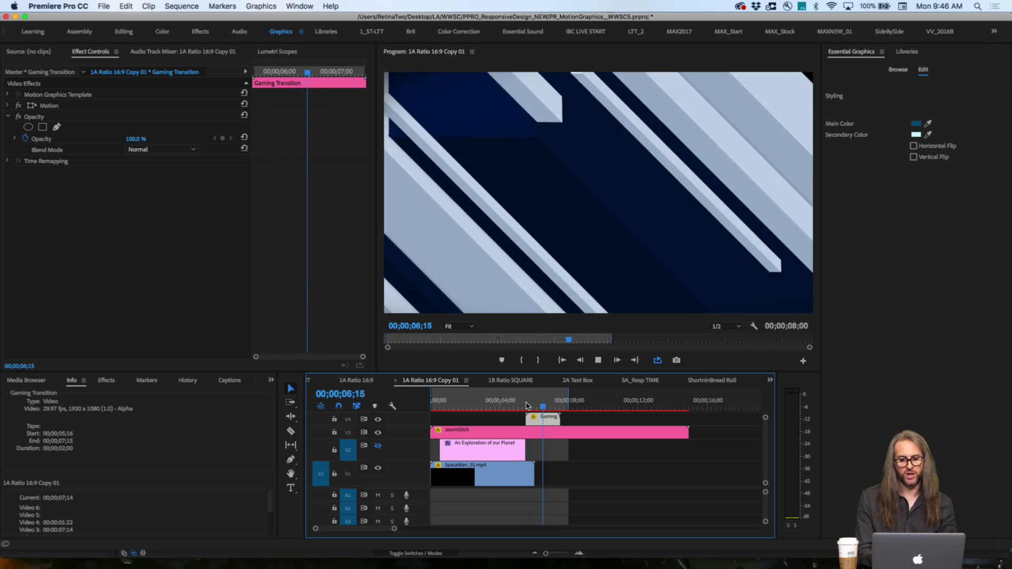
{"action": "key", "text": "j"}
{"action": "key", "text": "l"}
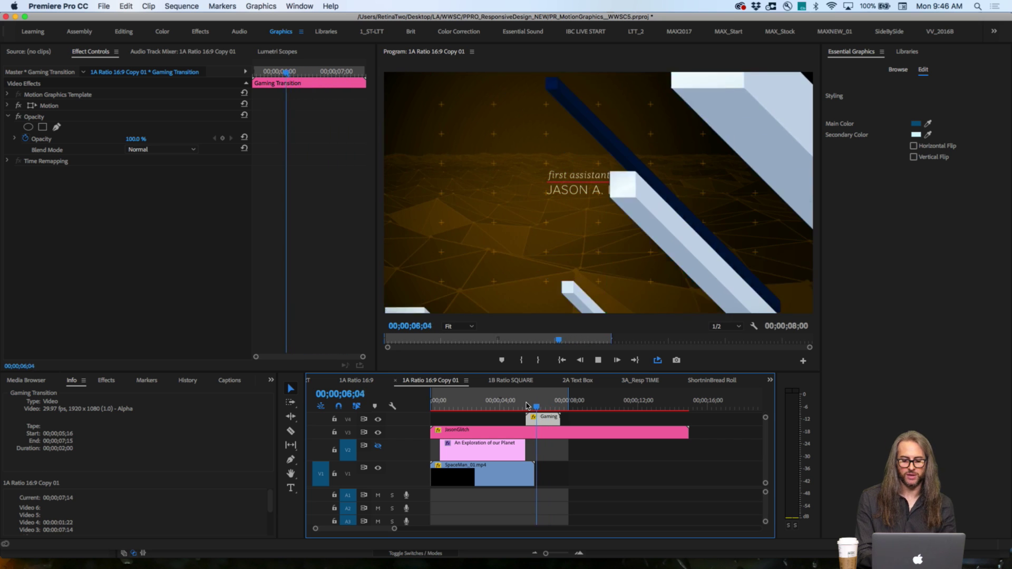
{"action": "key", "text": "j"}
{"action": "key", "text": "l"}
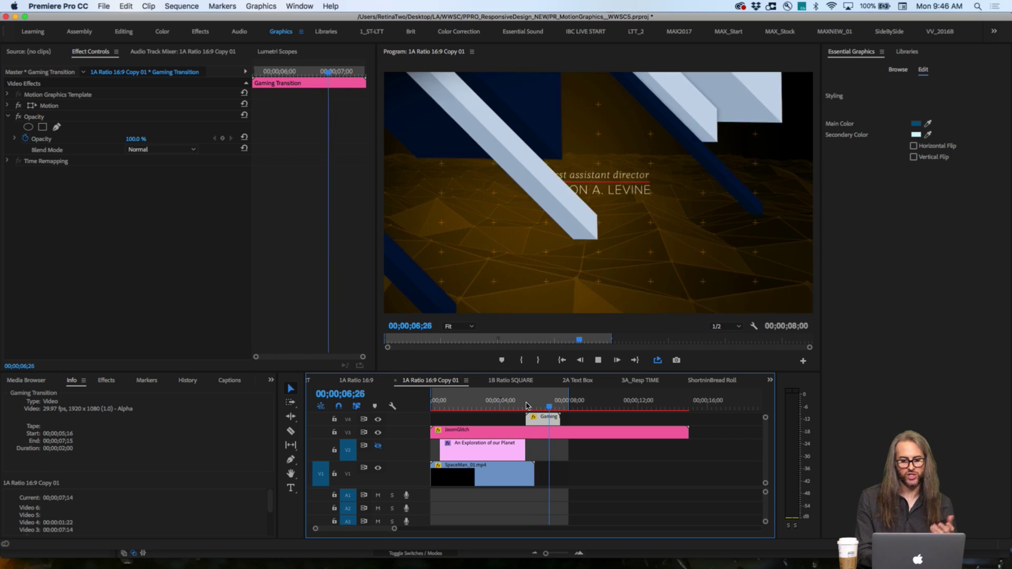
{"action": "key", "text": "j"}
{"action": "key", "text": "l"}
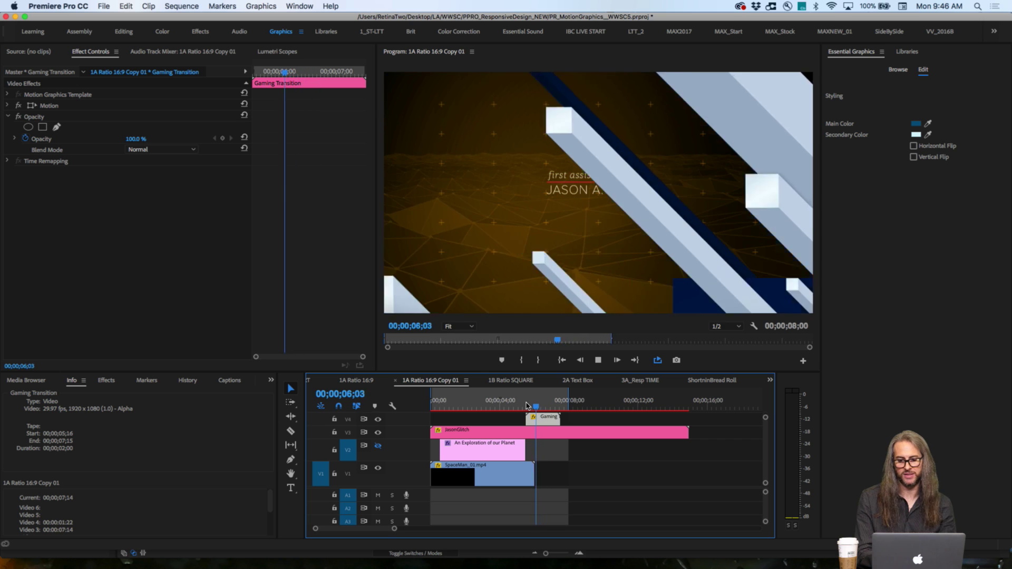
{"action": "key", "text": "j"}
{"action": "key", "text": "l"}
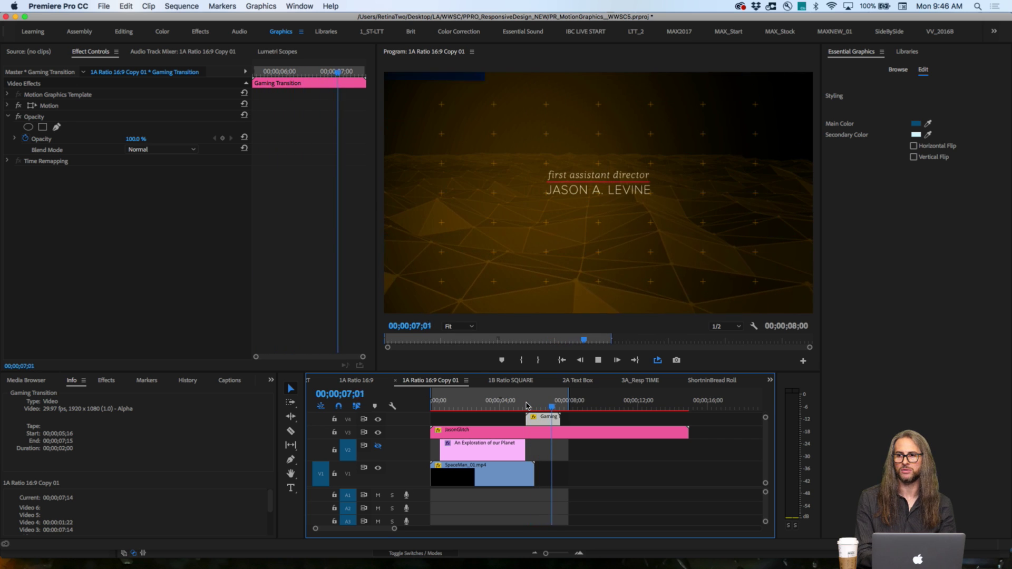
{"action": "key", "text": "j"}
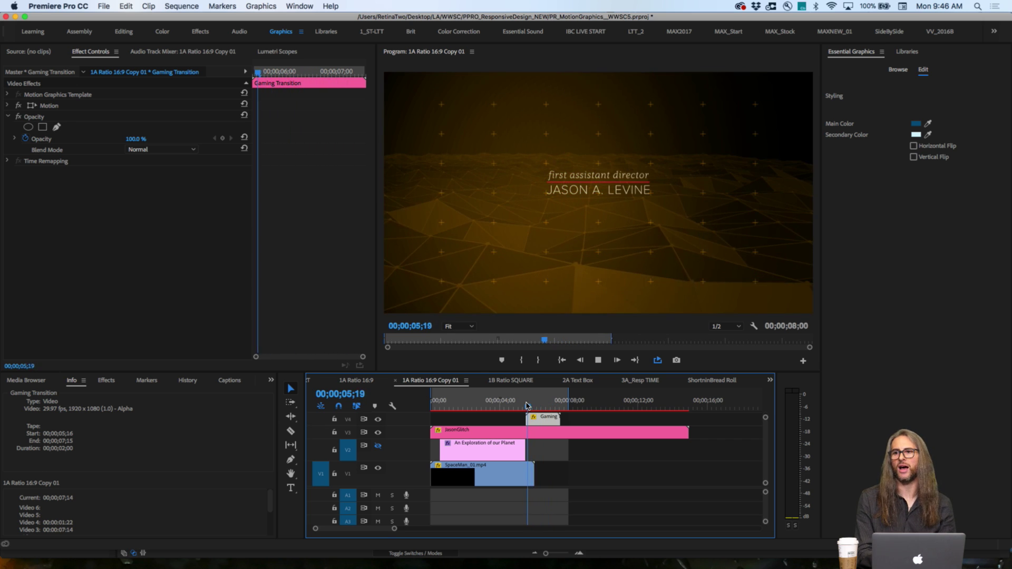
{"action": "key", "text": "l"}
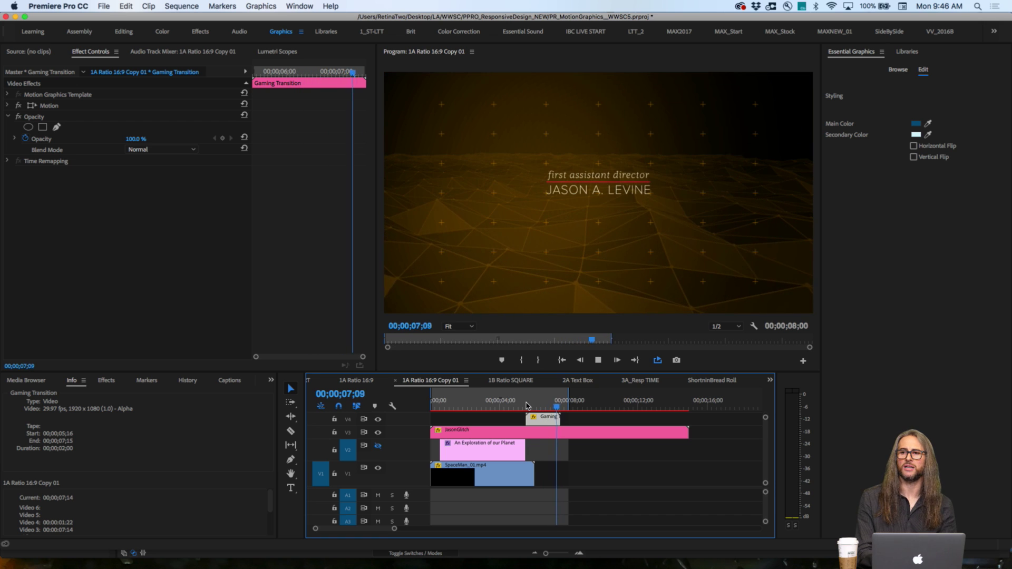
{"action": "key", "text": "j"}
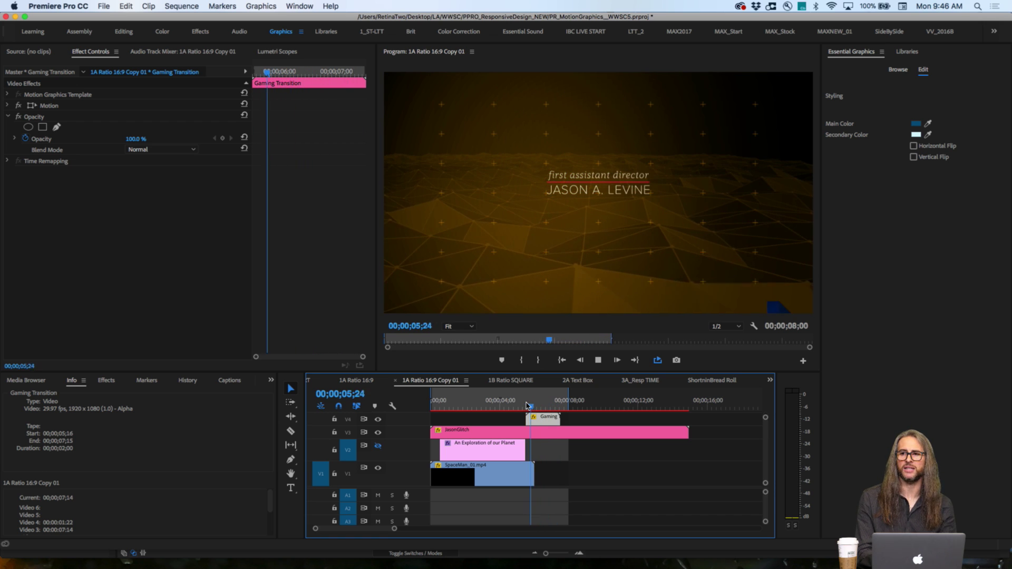
{"action": "key", "text": "l"}
{"action": "key", "text": "j"}
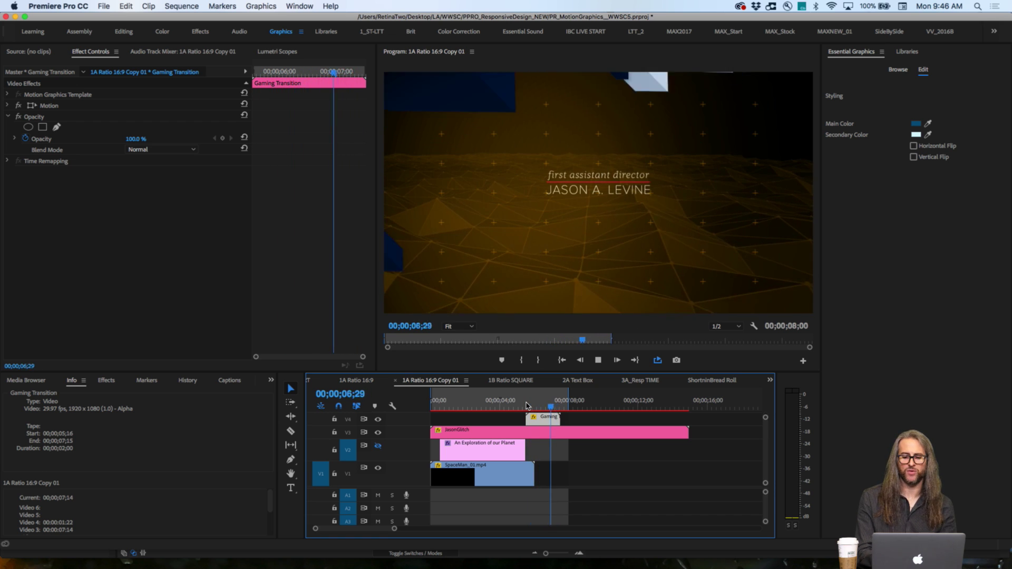
{"action": "key", "text": "l"}
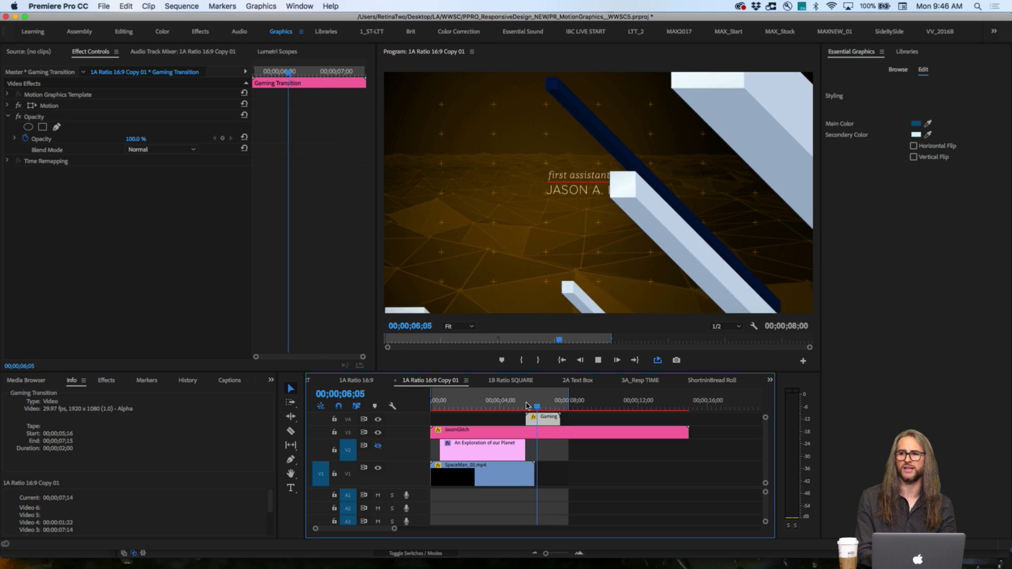
{"action": "key", "text": "j"}
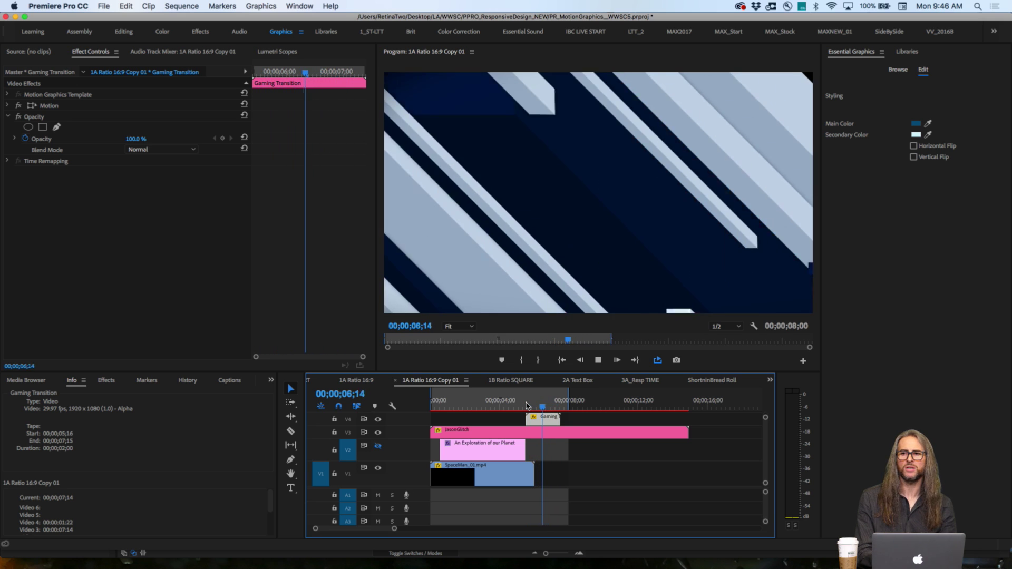
{"action": "key", "text": "Left"}
{"action": "key", "text": "Left"}
{"action": "key", "text": "Left"}
{"action": "key", "text": "Left"}
{"action": "key", "text": "Left"}
{"action": "key", "text": "Left"}
{"action": "key", "text": "Left"}
{"action": "key", "text": "Left"}
{"action": "key", "text": "Left"}
{"action": "key", "text": "Left"}
{"action": "key", "text": "Left"}
{"action": "key", "text": "Left"}
{"action": "key", "text": "Left"}
{"action": "key", "text": "Left"}
{"action": "key", "text": "Left"}
{"action": "key", "text": "Left"}
{"action": "key", "text": "Left"}
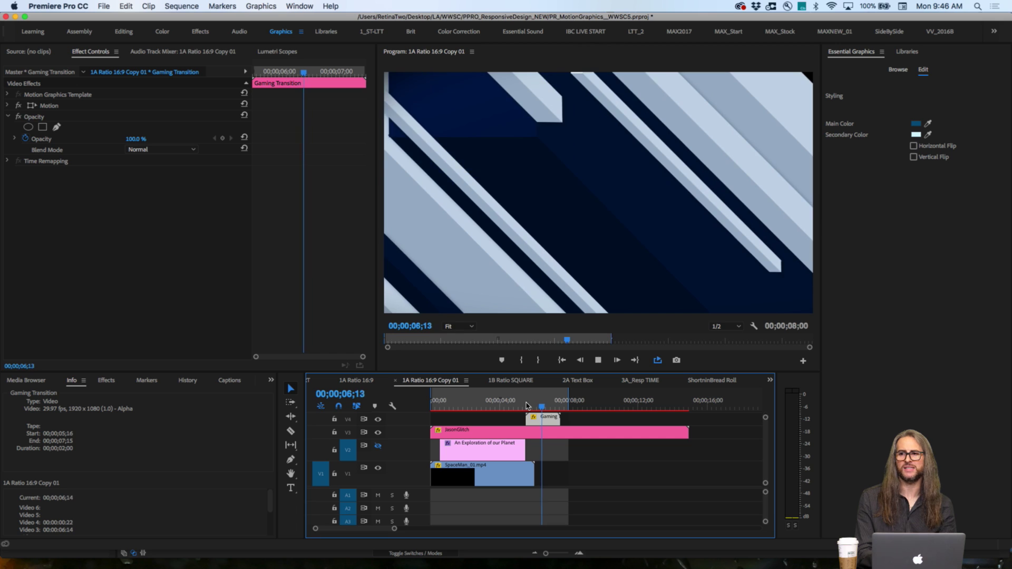
{"action": "key", "text": "Right"}
{"action": "key", "text": "Right"}
{"action": "key", "text": "Right"}
{"action": "key", "text": "Right"}
{"action": "key", "text": "Right"}
{"action": "key", "text": "Right"}
{"action": "key", "text": "Right"}
{"action": "key", "text": "Right"}
{"action": "key", "text": "Right"}
{"action": "key", "text": "Right"}
{"action": "key", "text": "Right"}
{"action": "key", "text": "Right"}
{"action": "key", "text": "Right"}
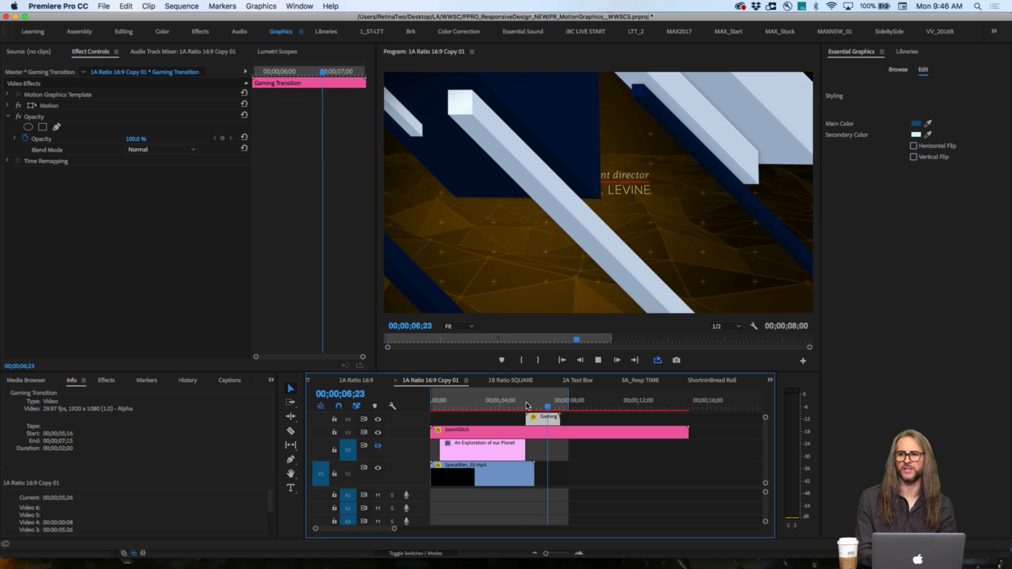
{"action": "key", "text": "space"}
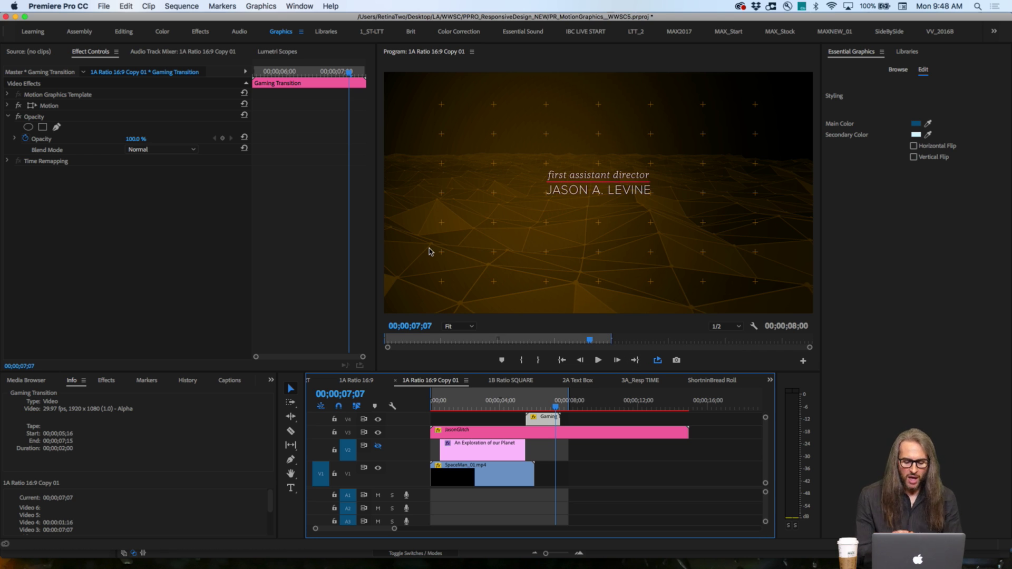
- Look through the 1B Ratio SQUARE, ShortninBread Roll and 1A Ratio 16:9 sequences
{"action": "left_click", "coordinate": [510, 380]}
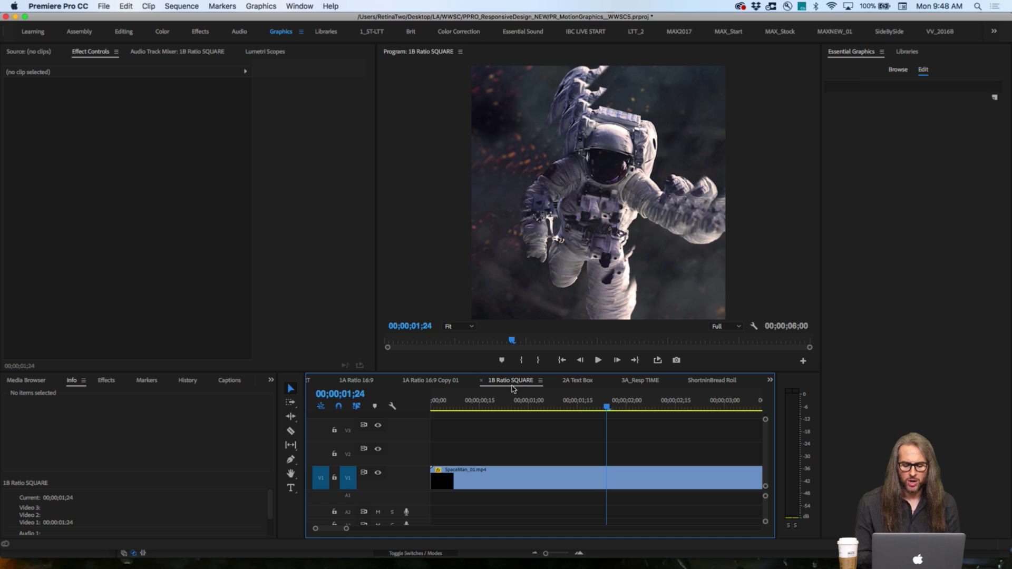
{"action": "left_click", "coordinate": [710, 387]}
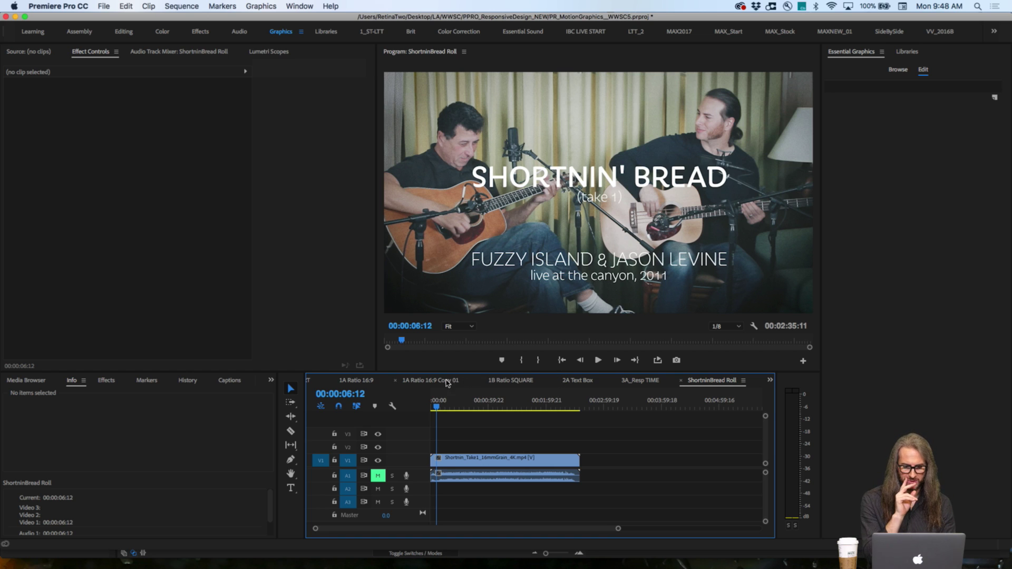
{"action": "left_click", "coordinate": [360, 382]}
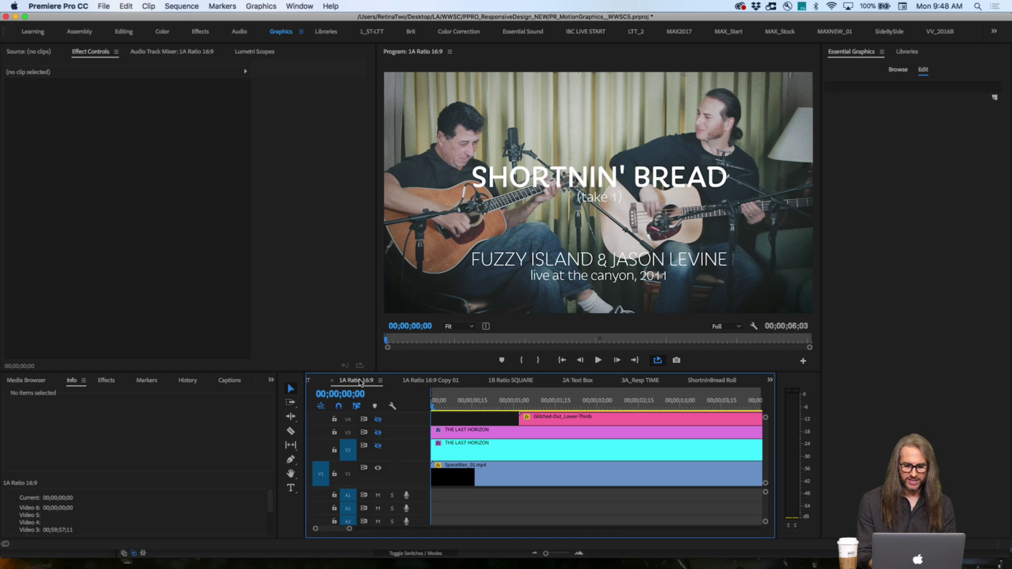
- Delete the Gaming Transition, JasonGlitch and An Exploration of our Planet clips from the 1A Ratio 16:9 Copy 01 sequence
{"action": "left_click", "coordinate": [420, 381]}
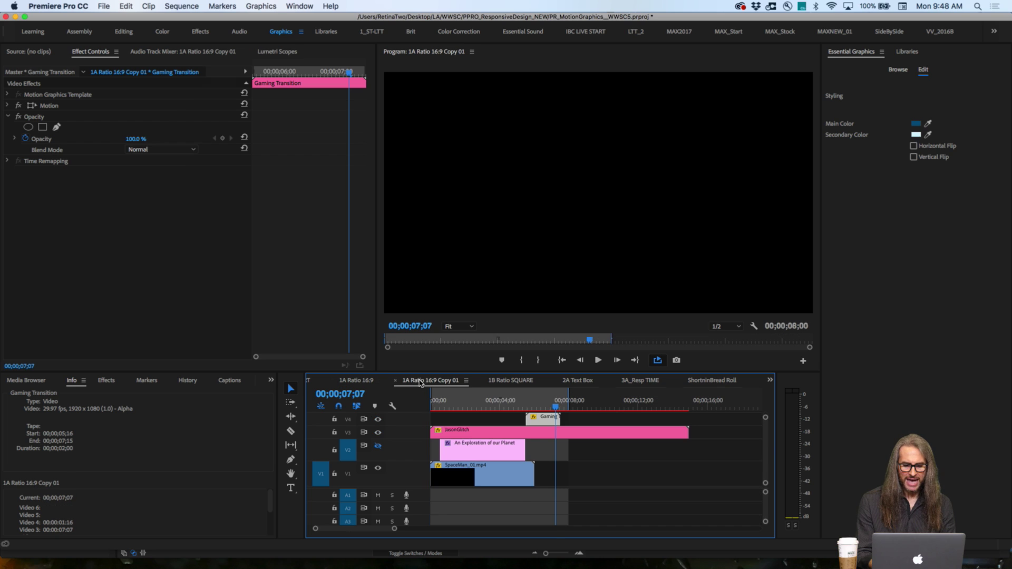
{"action": "key", "text": "Delete"}
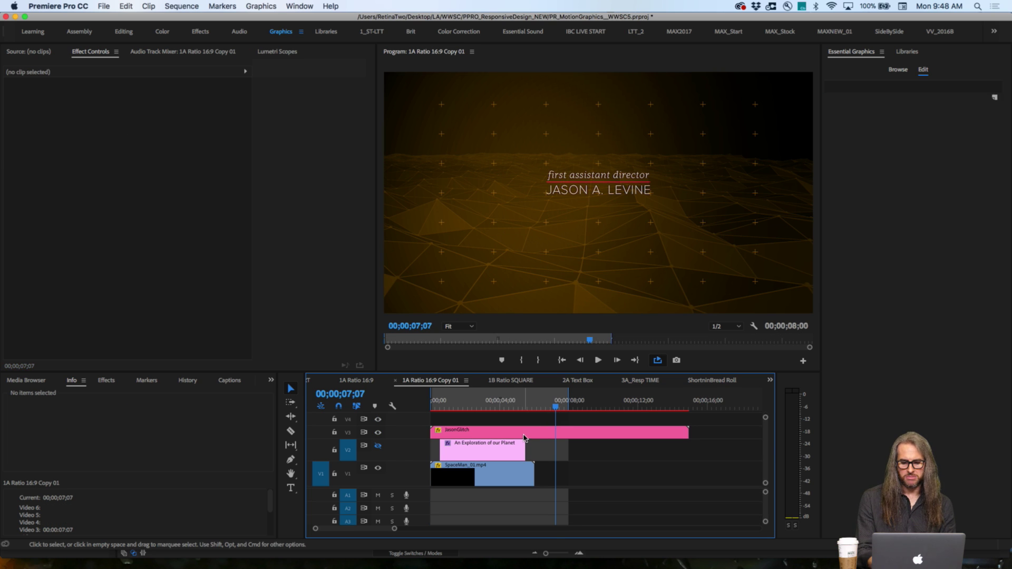
{"action": "left_click", "coordinate": [524, 434]}
{"action": "key", "text": "Delete"}
{"action": "left_click", "coordinate": [494, 457]}
{"action": "key", "text": "Delete"}
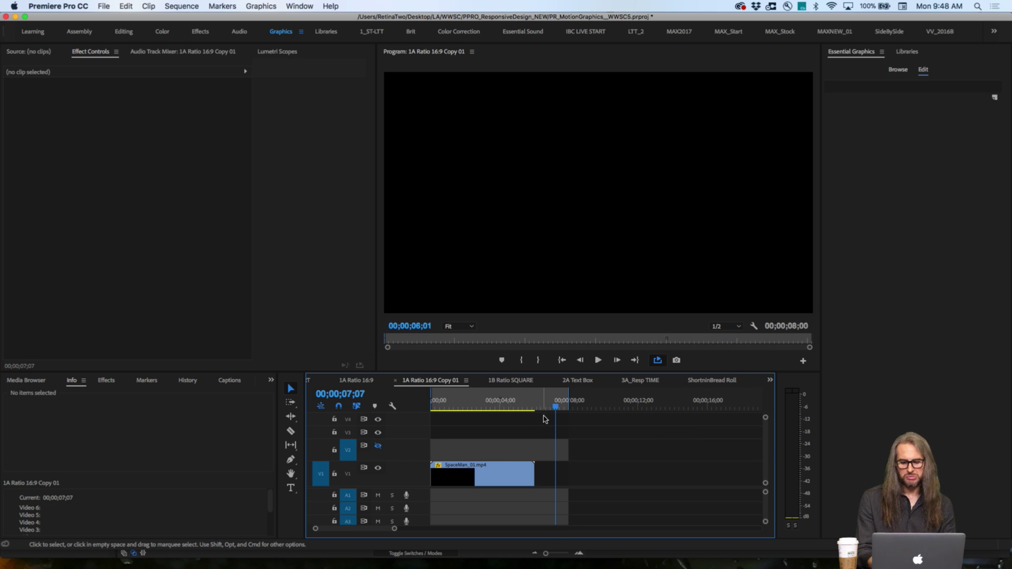
- Scrub the SpaceMan_01.mp4 clip back to 00;00;02;02, and bring up the 5 WWSC MOGRT sequence
{"action": "left_click", "coordinate": [535, 407]}
{"action": "left_click_drag", "start_coordinate": [535, 406], "coordinate": [469, 427]}
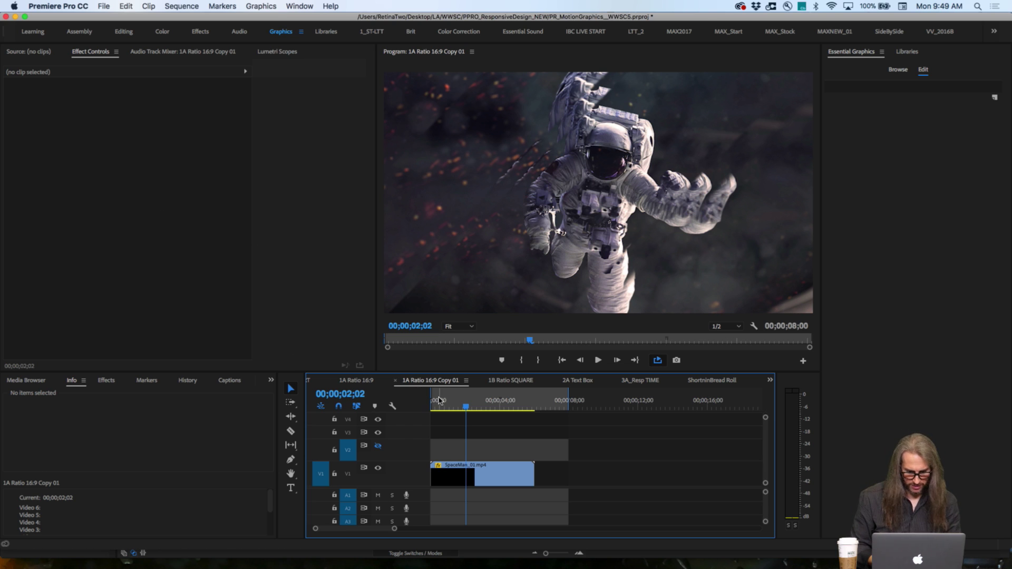
{"action": "scroll", "coordinate": [443, 389], "scroll_direction": "up", "scroll_amount": 1}
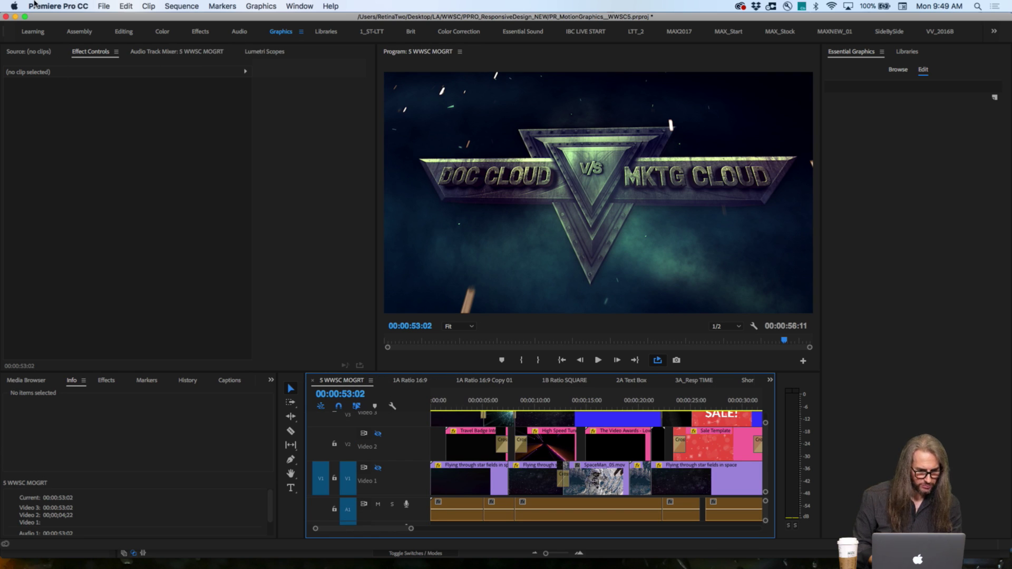
- Show the PR_MotionGraphics__WWSC5 project's items, open the 1A Ratio 16:9 sequence from them and view its upper video tracks
{"action": "left_click", "coordinate": [272, 382]}
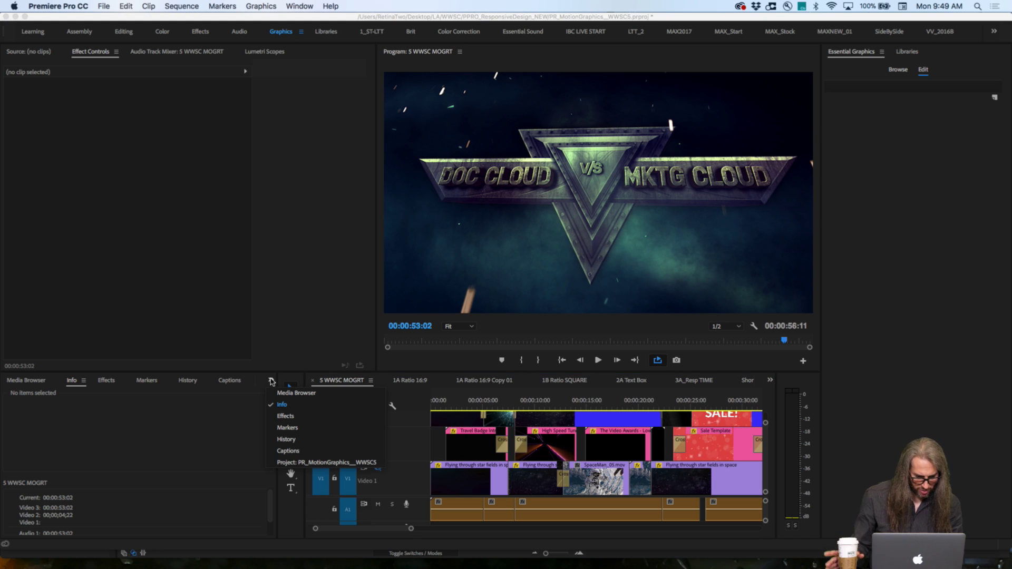
{"action": "left_click", "coordinate": [304, 461]}
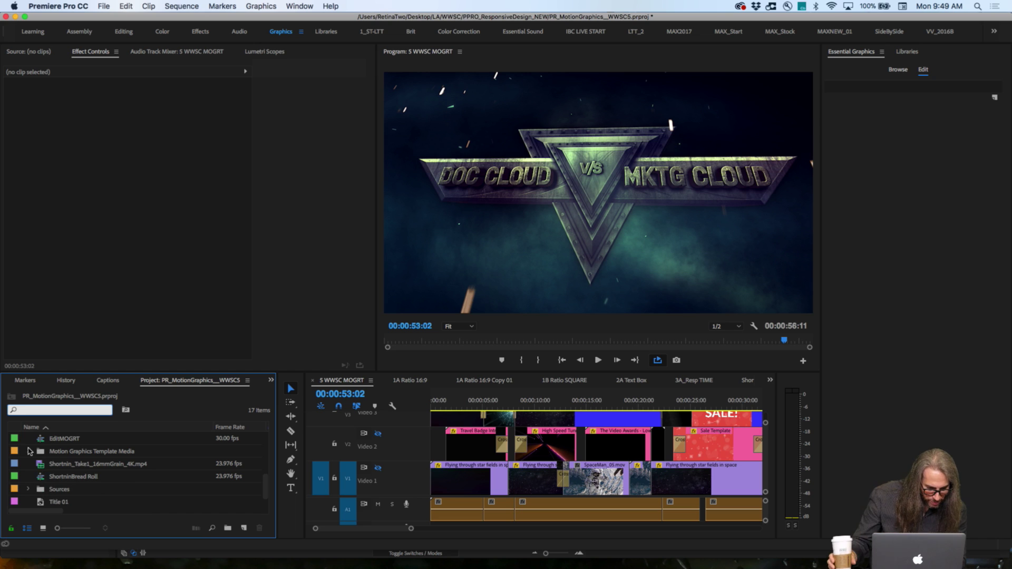
{"action": "scroll", "coordinate": [87, 476], "scroll_direction": "down", "scroll_amount": 1}
{"action": "scroll", "coordinate": [87, 476], "scroll_direction": "up", "scroll_amount": 5}
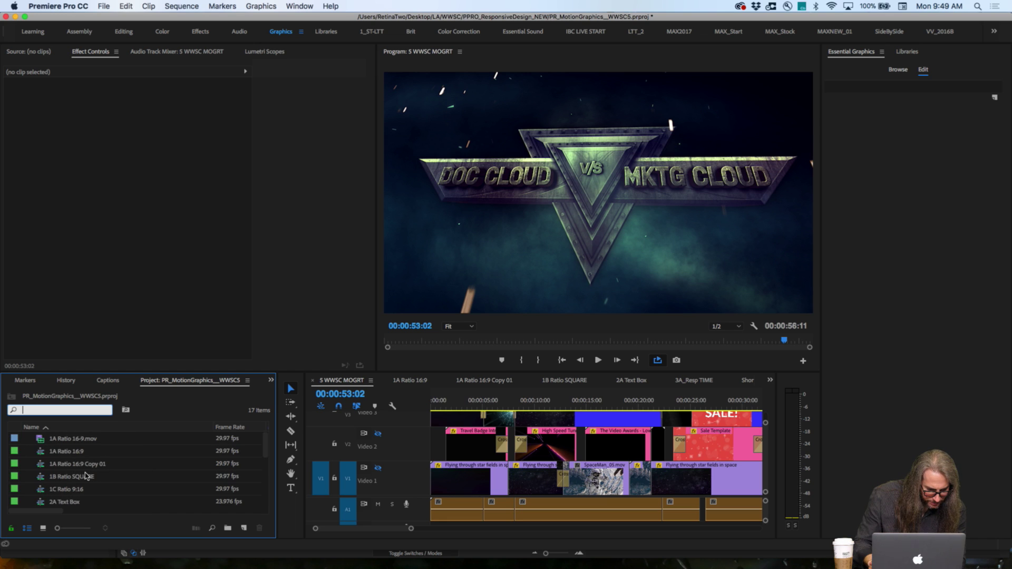
{"action": "double_click", "coordinate": [45, 454]}
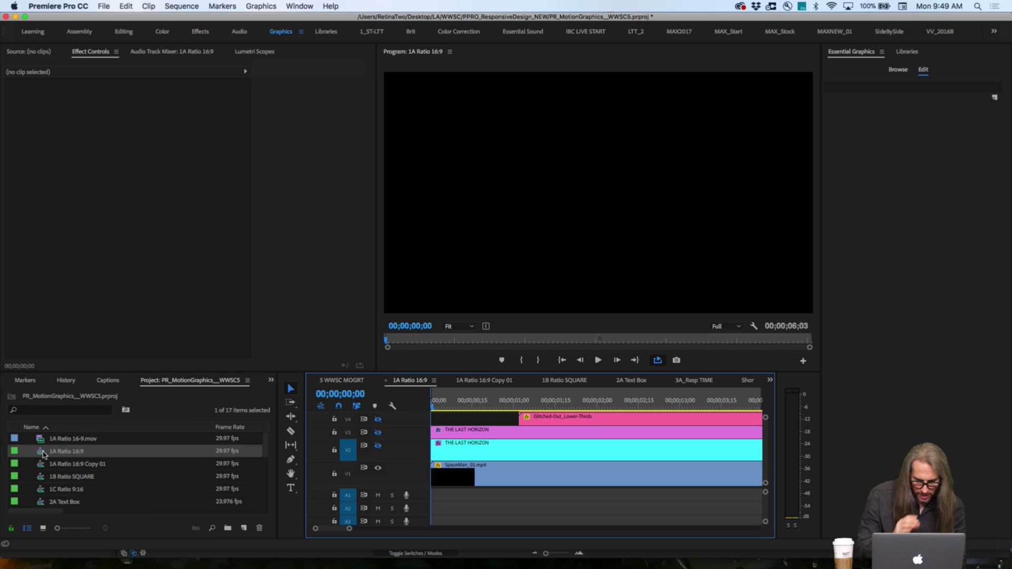
{"action": "left_click", "coordinate": [532, 419]}
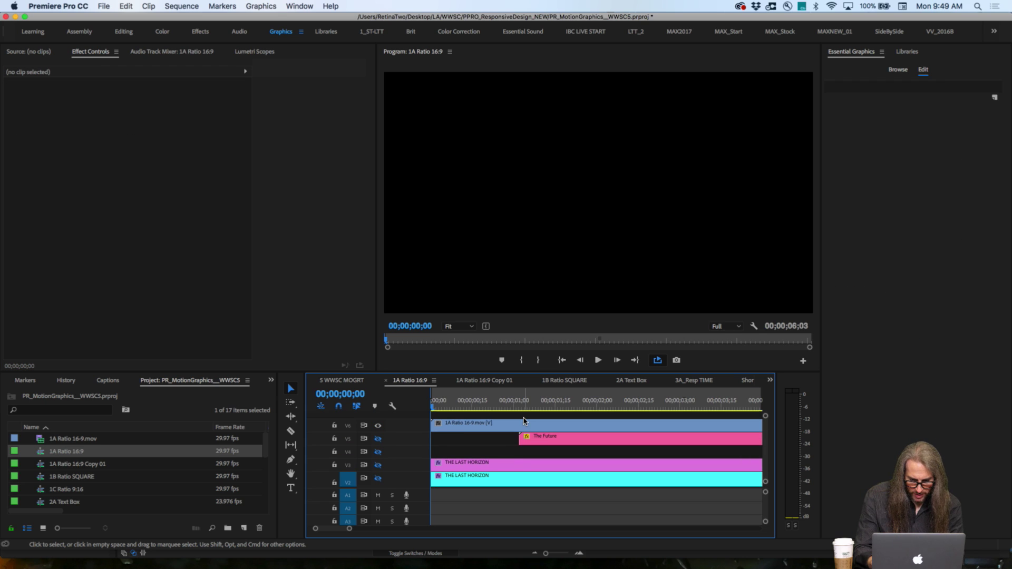
- Delete the 1A Ratio 16-9.mov and The Future clips from the upper tracks of the 1A Ratio 16:9 sequence
{"action": "left_click", "coordinate": [551, 426]}
{"action": "key", "text": "Delete"}
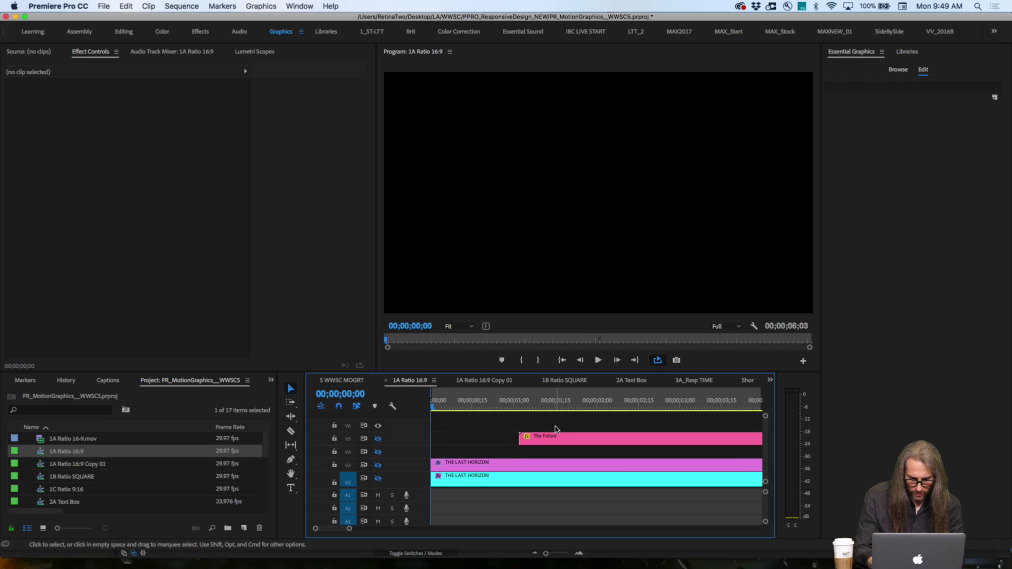
{"action": "left_click", "coordinate": [562, 440]}
{"action": "key", "text": "Delete"}
- Play and scrub through the 1A Ratio 16:9 sequence, fitting it in the timeline and briefly checking video track V3's output
{"action": "key", "text": "space"}
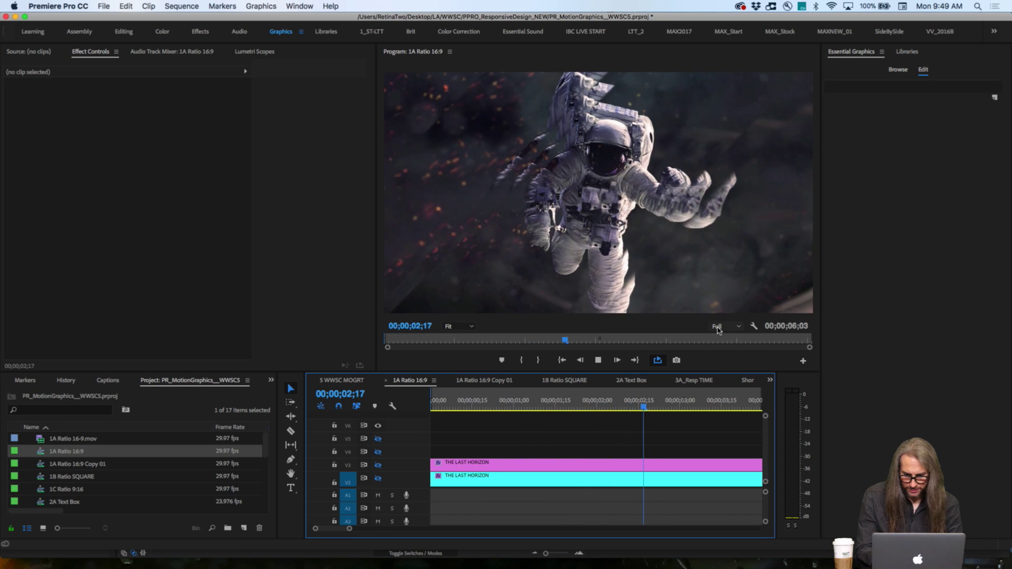
{"action": "key", "text": "space"}
{"action": "key", "text": "backslash"}
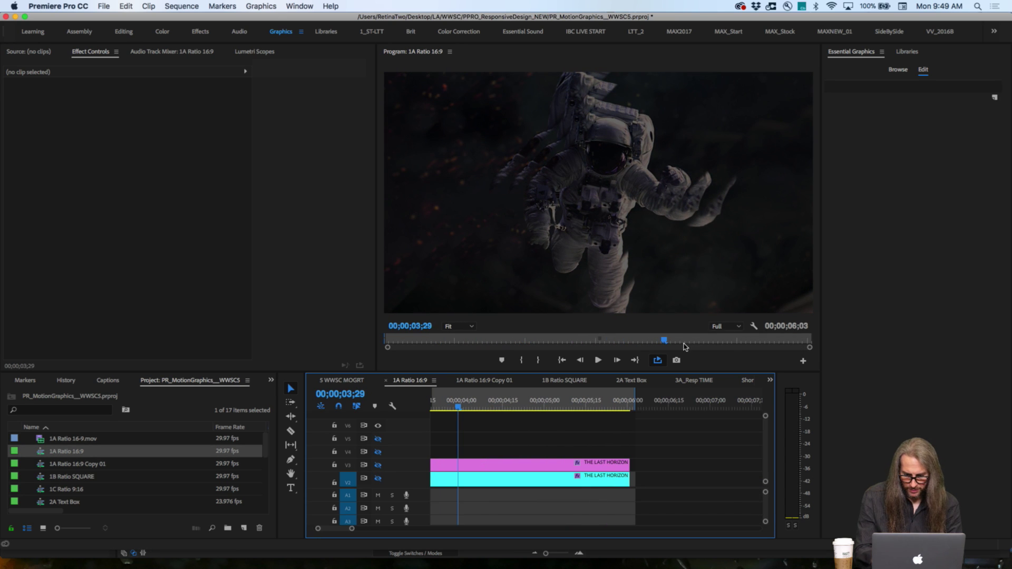
{"action": "left_click", "coordinate": [378, 465]}
{"action": "left_click_drag", "start_coordinate": [627, 407], "coordinate": [676, 437]}
{"action": "left_click", "coordinate": [378, 465]}
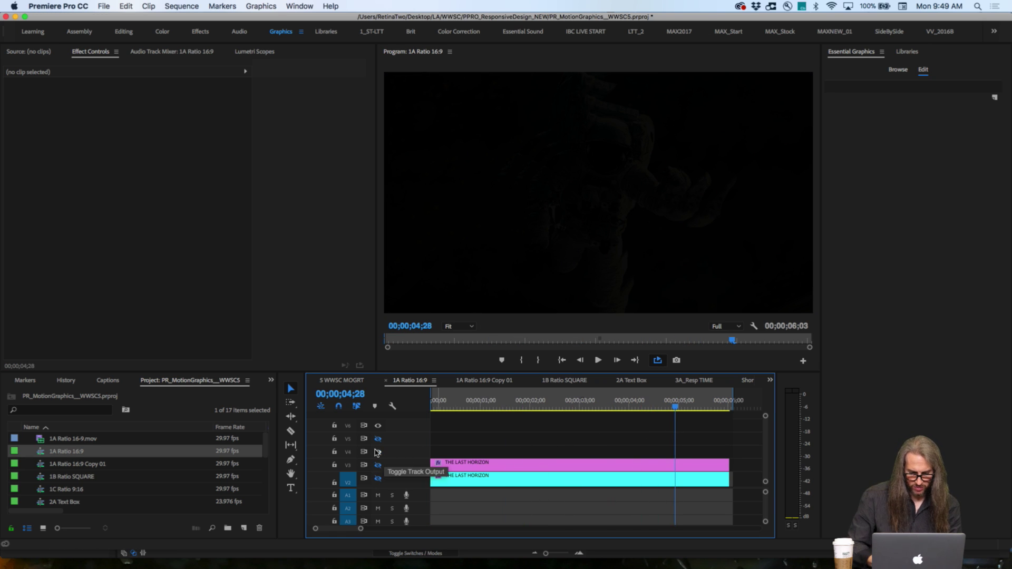
- Enable video track V4's output and place the SpaceTODAY library template on it from about 00;00;01;00, with its layers shown for editing
{"action": "left_click", "coordinate": [377, 451]}
{"action": "left_click_drag", "start_coordinate": [677, 406], "coordinate": [511, 413]}
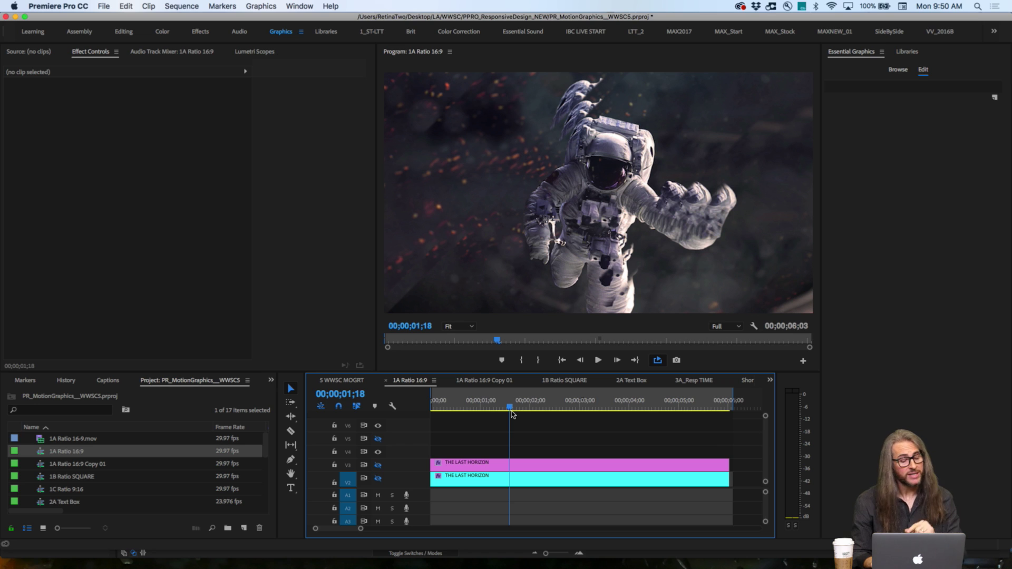
{"action": "left_click", "coordinate": [291, 489]}
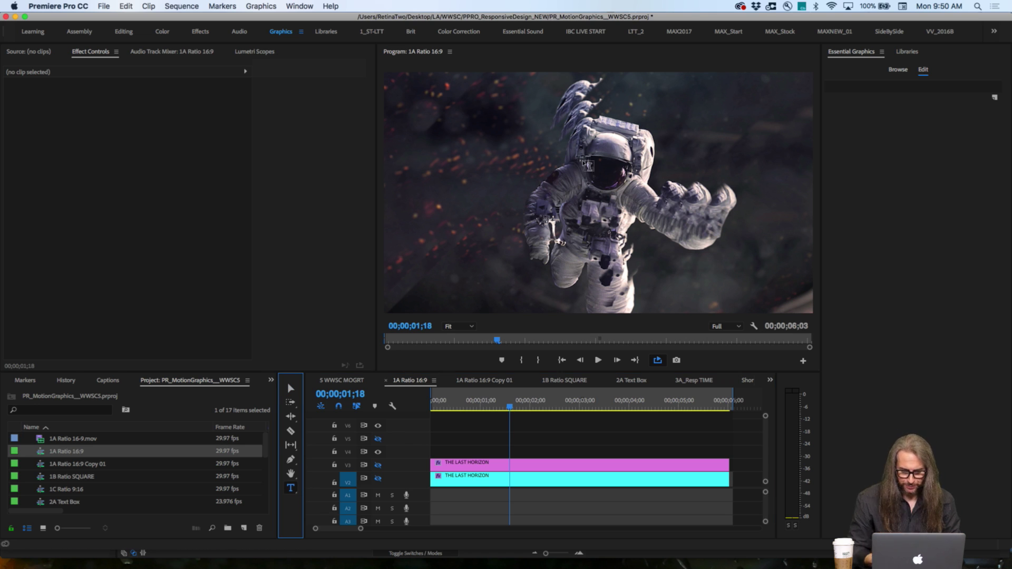
{"action": "left_click", "coordinate": [907, 52]}
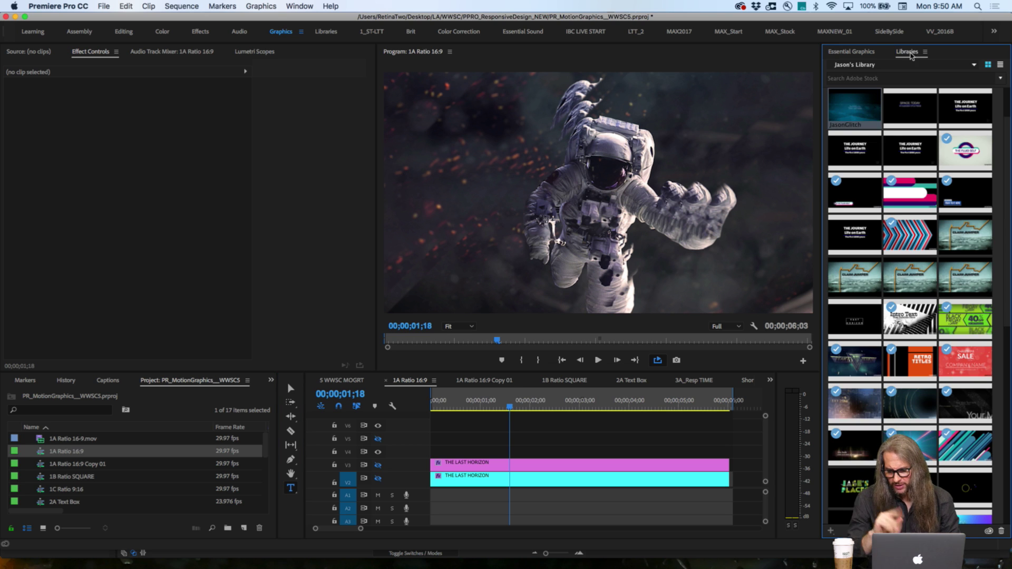
{"action": "left_click_drag", "start_coordinate": [642, 362], "coordinate": [506, 452]}
{"action": "left_click_drag", "start_coordinate": [510, 409], "coordinate": [657, 413]}
{"action": "left_click", "coordinate": [643, 453]}
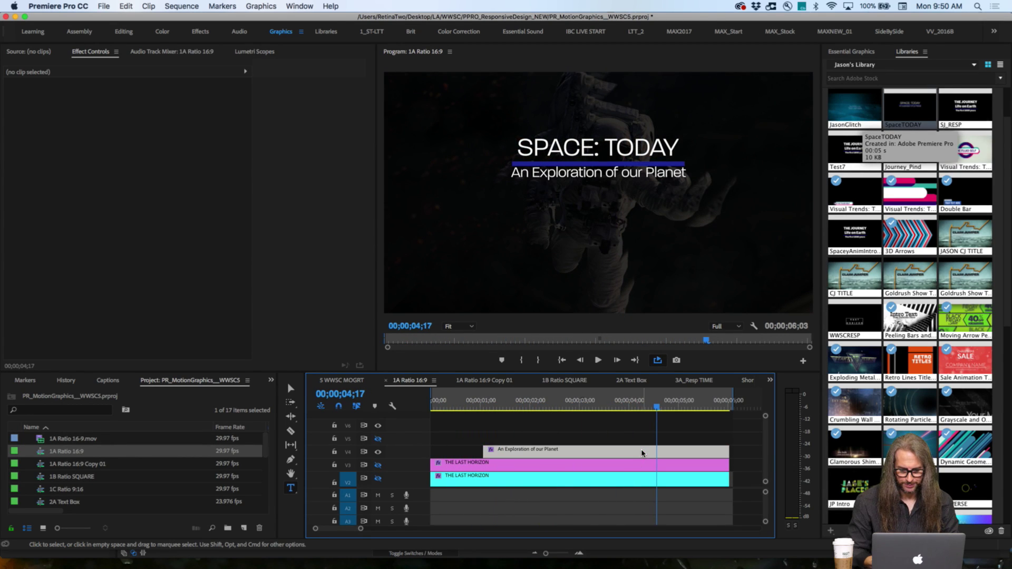
{"action": "left_click", "coordinate": [845, 51]}
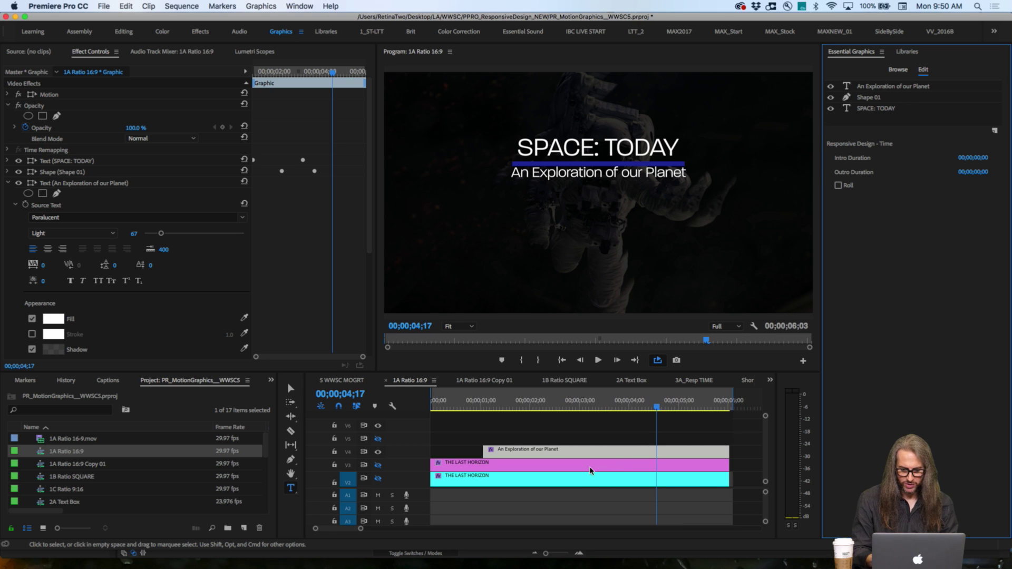
- Clear the In and Out points of the 1A Ratio 16:9 sequence
{"action": "right_click", "coordinate": [683, 395]}
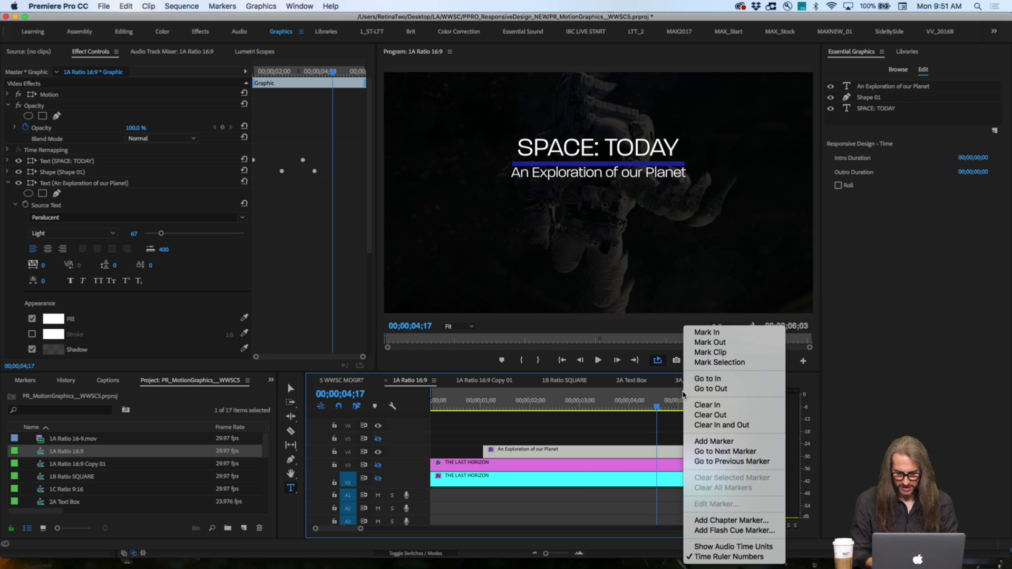
{"action": "left_click", "coordinate": [654, 452]}
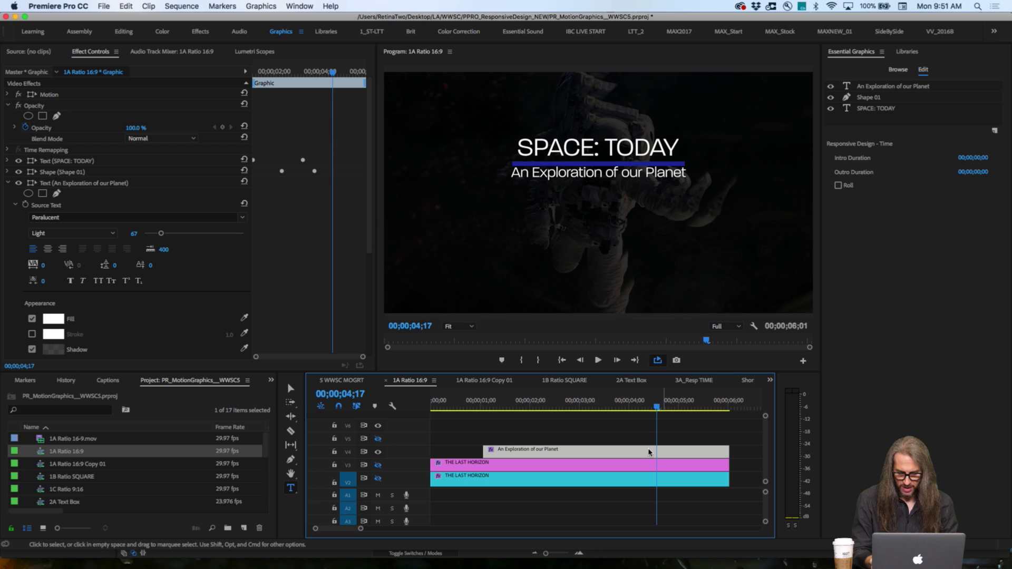
{"action": "key", "text": "="}
- Duplicate THE LAST HORIZON clip on V2 and place the copy directly after the original at full length
{"action": "left_click", "coordinate": [594, 478]}
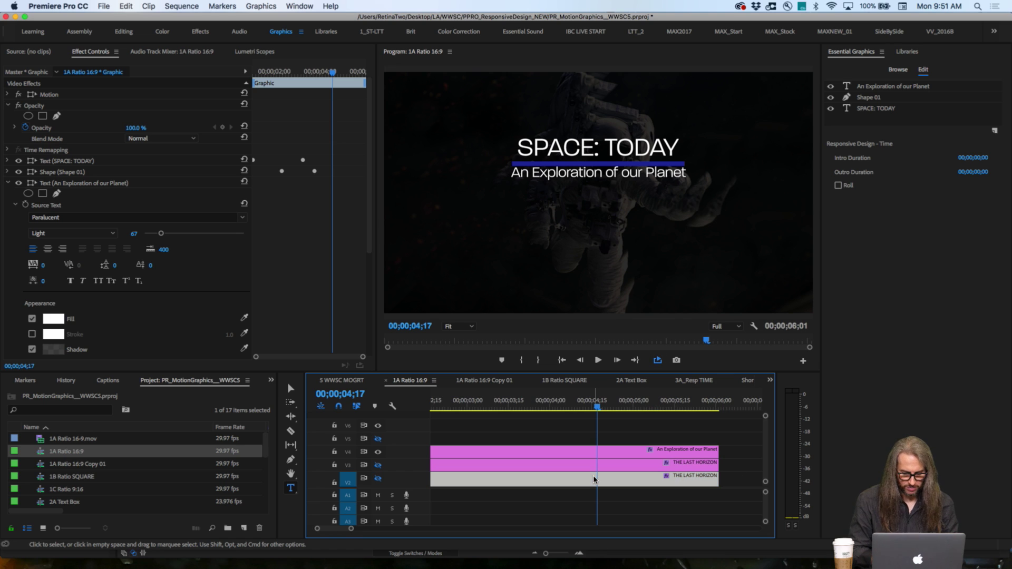
{"action": "left_click_drag", "start_coordinate": [594, 478], "coordinate": [770, 490]}
{"action": "key", "text": "minus"}
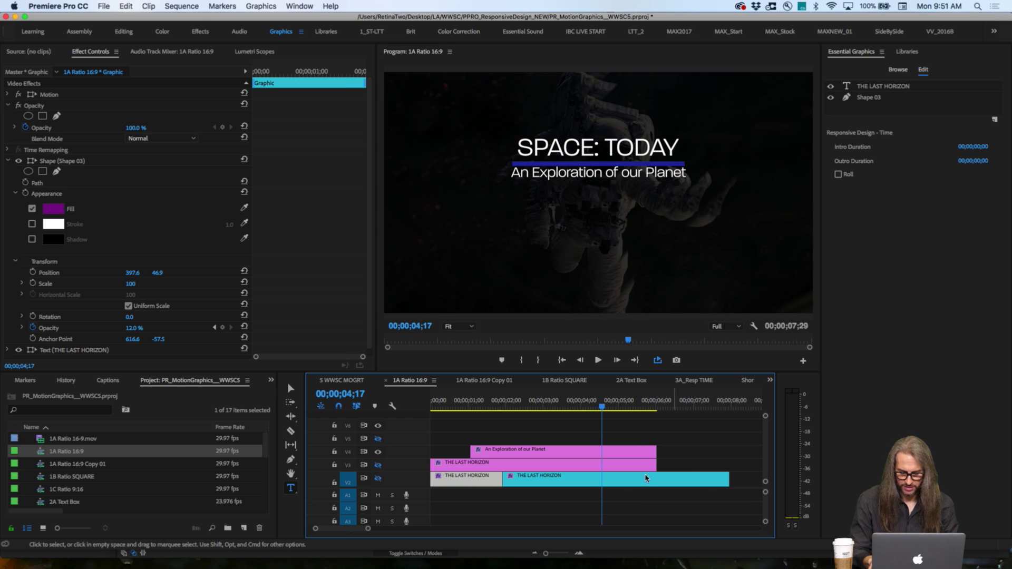
{"action": "left_click_drag", "start_coordinate": [646, 478], "coordinate": [749, 480]}
{"action": "left_click_drag", "start_coordinate": [502, 478], "coordinate": [649, 477]}
{"action": "left_click_drag", "start_coordinate": [599, 405], "coordinate": [613, 389]}
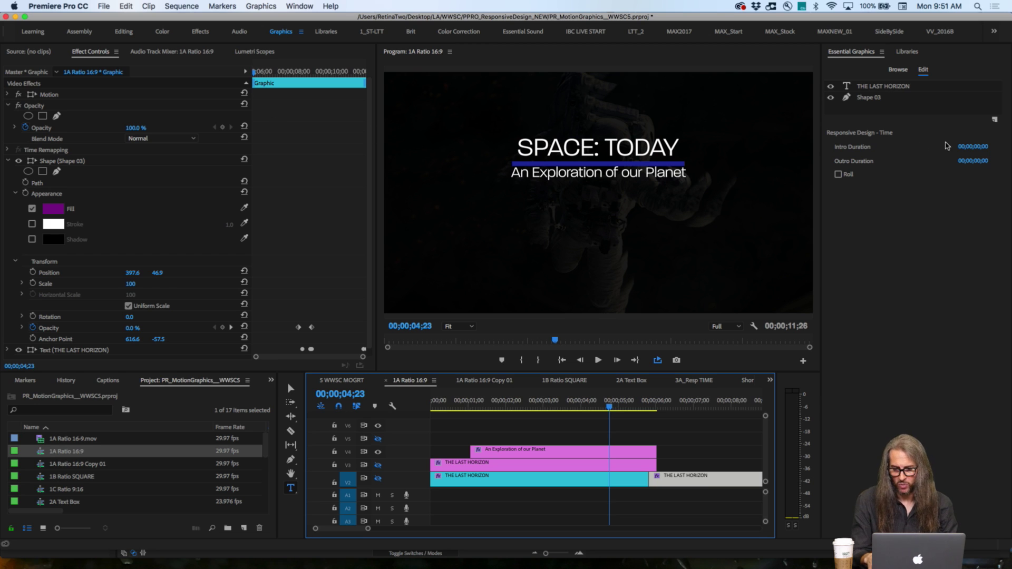
- Widen the effect keyframe area and set the An Exploration of our Planet graphic's Intro Duration to 00;00;02;28
{"action": "left_click", "coordinate": [609, 453]}
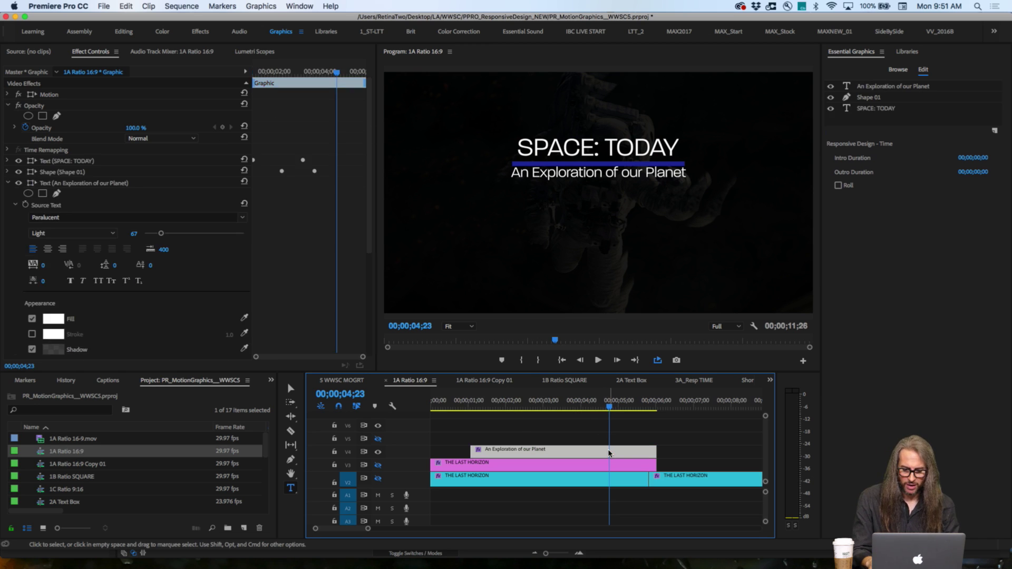
{"action": "left_click", "coordinate": [678, 453]}
{"action": "left_click", "coordinate": [623, 453]}
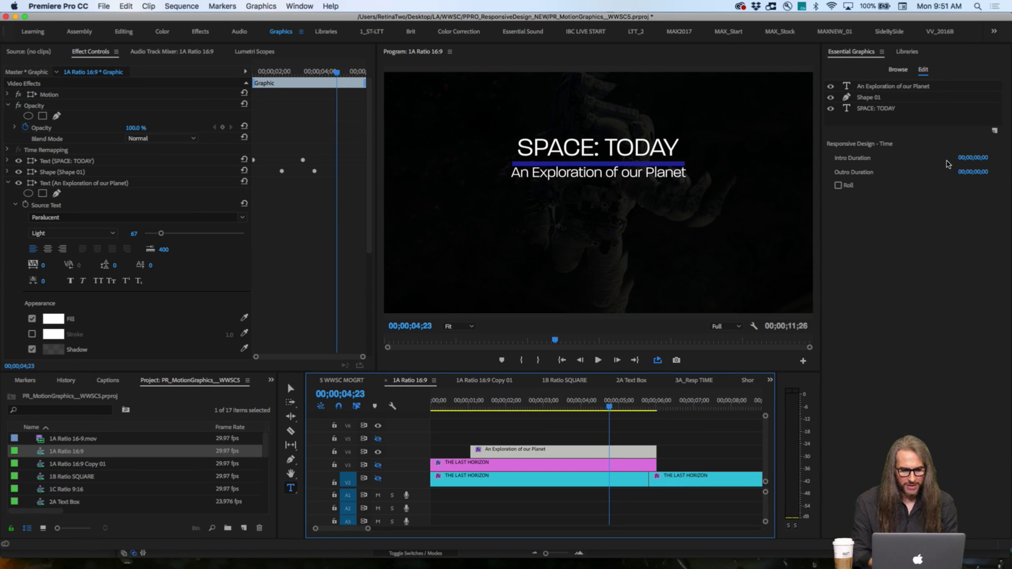
{"action": "left_click", "coordinate": [976, 158]}
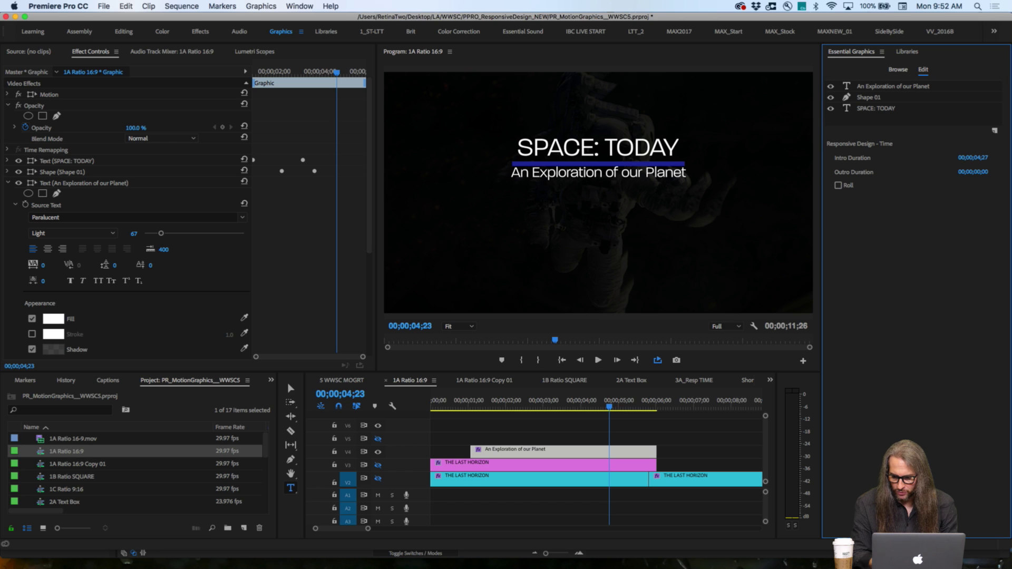
{"action": "left_click_drag", "start_coordinate": [976, 158], "coordinate": [976, 161]}
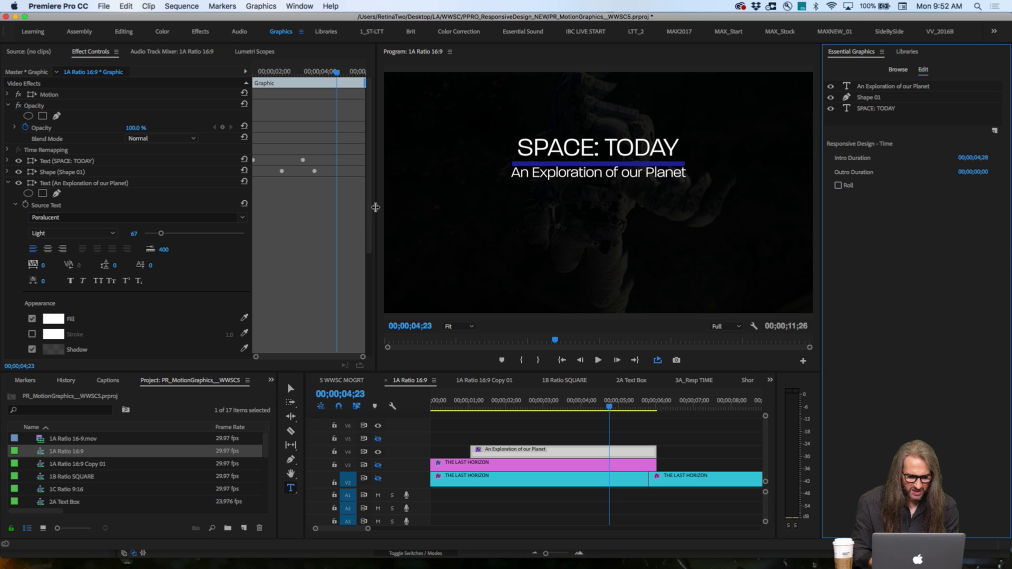
{"action": "left_click_drag", "start_coordinate": [375, 207], "coordinate": [447, 209]}
{"action": "left_click_drag", "start_coordinate": [299, 224], "coordinate": [197, 225]}
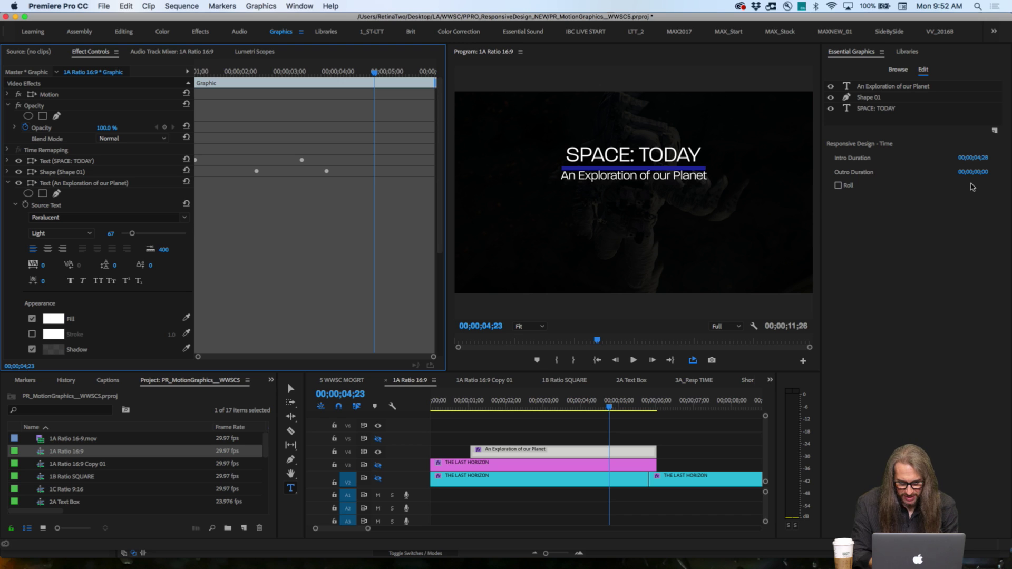
{"action": "left_click", "coordinate": [971, 161]}
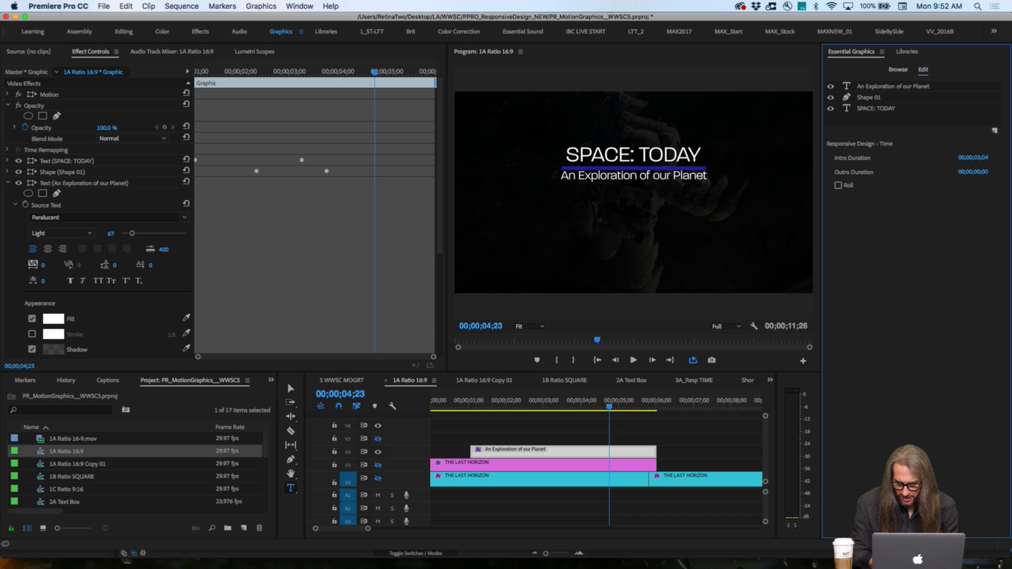
{"action": "left_click_drag", "start_coordinate": [971, 161], "coordinate": [973, 163]}
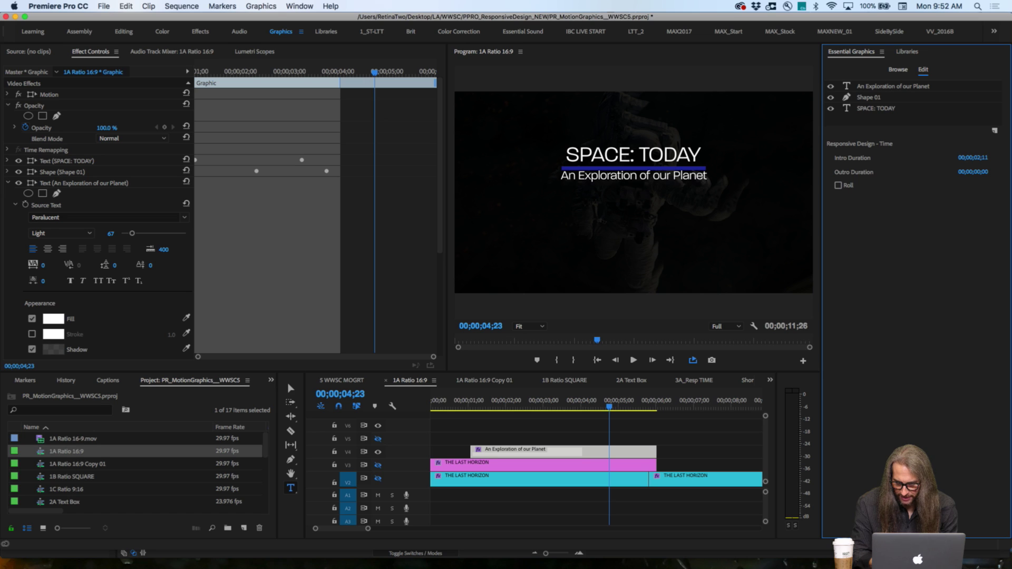
{"action": "left_click_drag", "start_coordinate": [971, 161], "coordinate": [973, 160]}
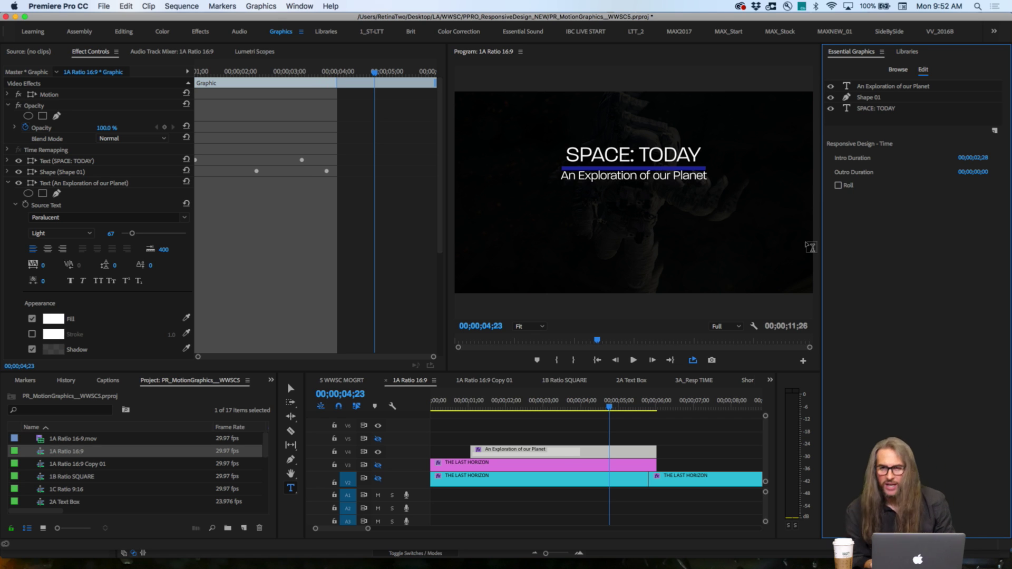
- Extend the end of the An Exploration of our Planet graphic on V4 to about 00;00;11;05
{"action": "left_click_drag", "start_coordinate": [610, 408], "coordinate": [675, 405]}
{"action": "key", "text": "minus"}
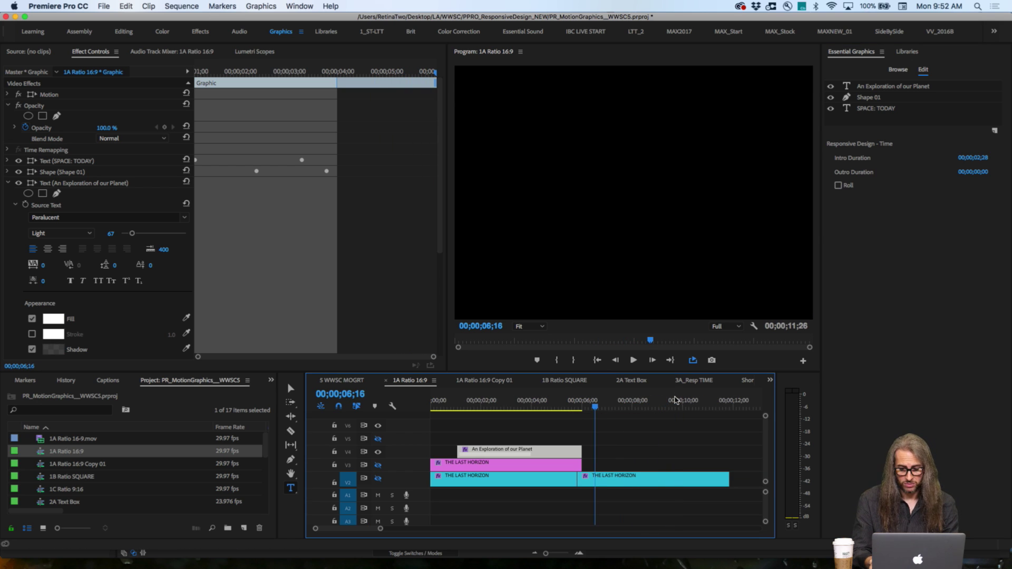
{"action": "left_click_drag", "start_coordinate": [581, 452], "coordinate": [710, 428]}
- Keyframe the An Exploration of our Planet text's opacity at 99% at 00;00;10;15 and 0% at 00;00;11;02
{"action": "left_click_drag", "start_coordinate": [596, 407], "coordinate": [696, 404]}
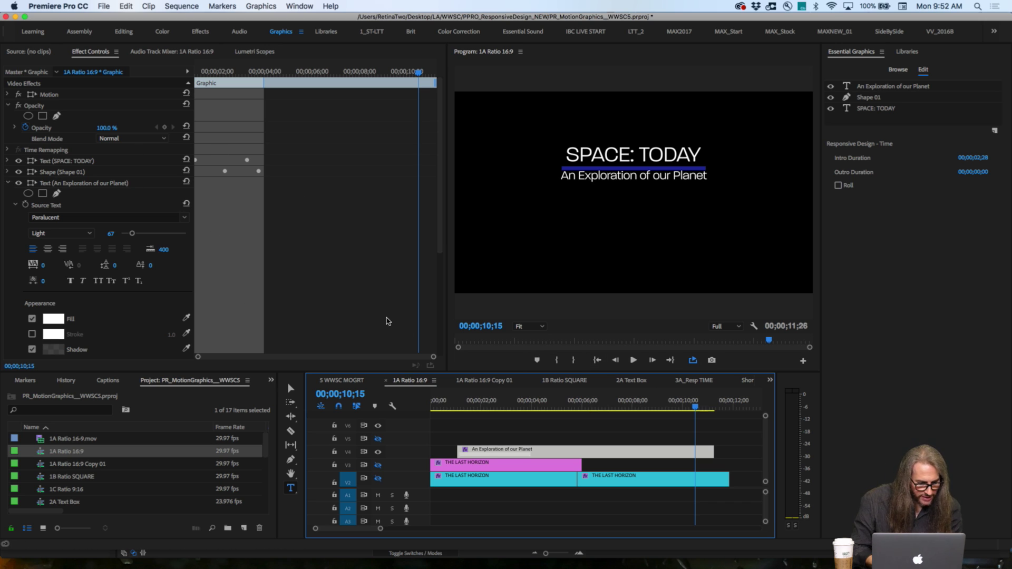
{"action": "left_click_drag", "start_coordinate": [441, 250], "coordinate": [442, 356]}
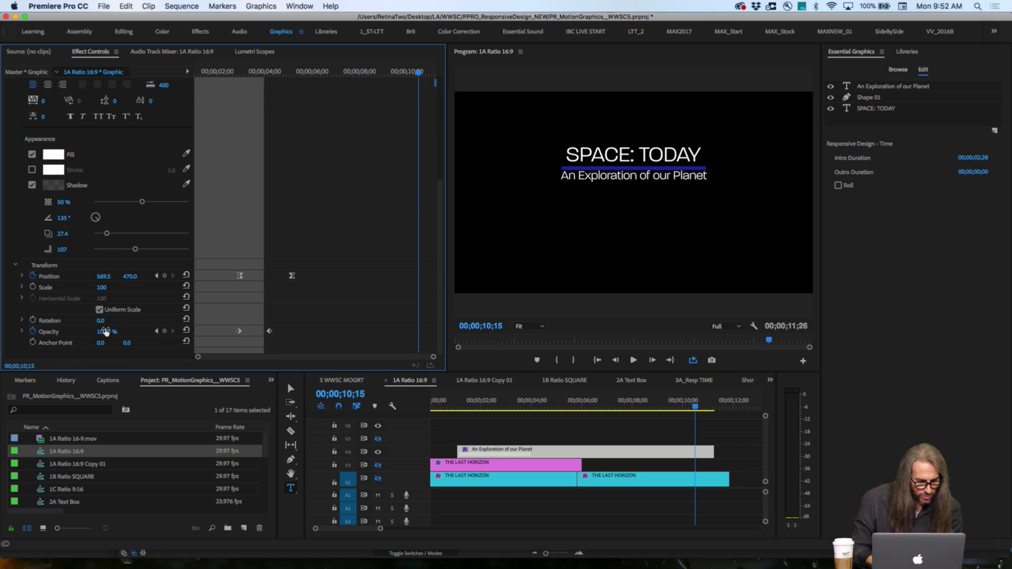
{"action": "left_click", "coordinate": [106, 331]}
{"action": "type", "text": "9"}
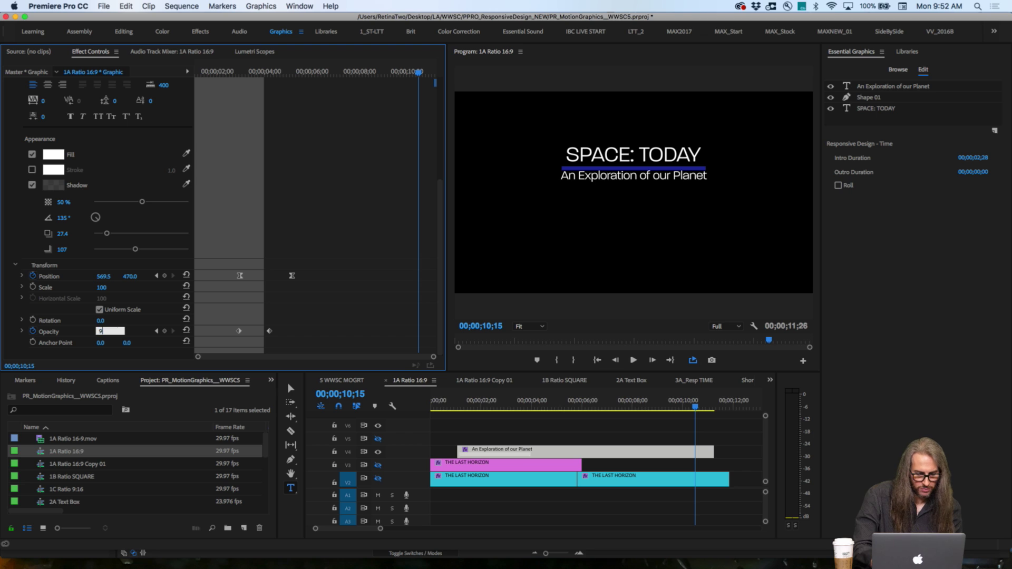
{"action": "type", "text": "9"}
{"action": "key", "text": "Return"}
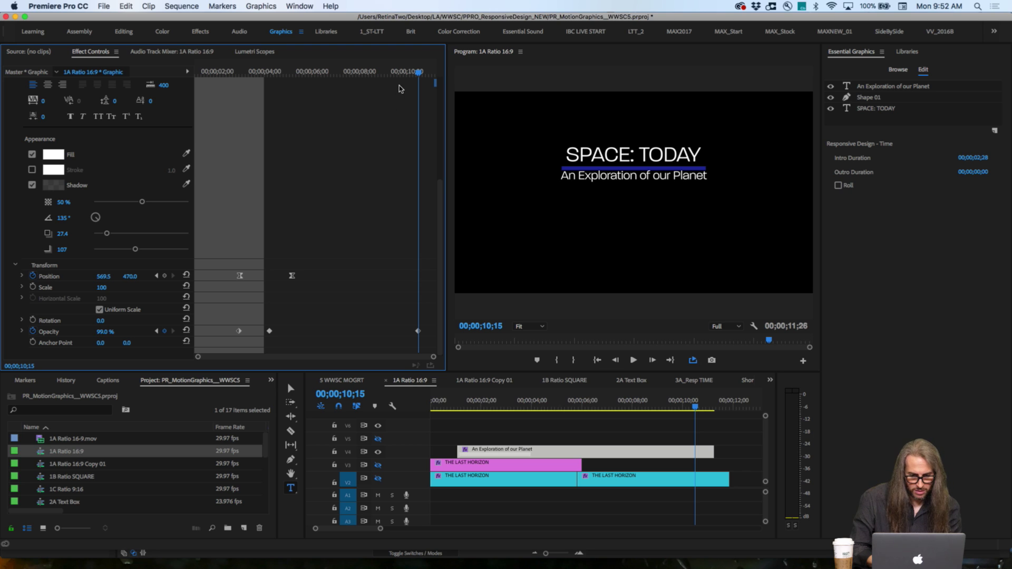
{"action": "left_click_drag", "start_coordinate": [419, 72], "coordinate": [433, 72]}
{"action": "left_click_drag", "start_coordinate": [101, 332], "coordinate": [79, 332]}
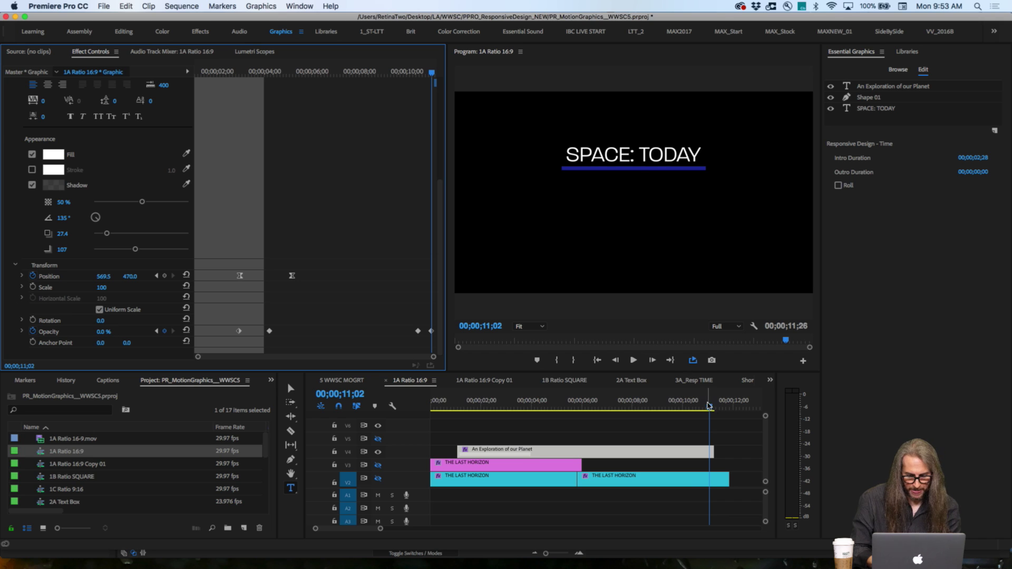
- Keyframe Shape 01's opacity at 99% at 00;00;10;15 and 0% at 00;00;11;03
{"action": "left_click_drag", "start_coordinate": [709, 405], "coordinate": [698, 411]}
{"action": "scroll", "coordinate": [260, 284], "scroll_direction": "up", "scroll_amount": 6}
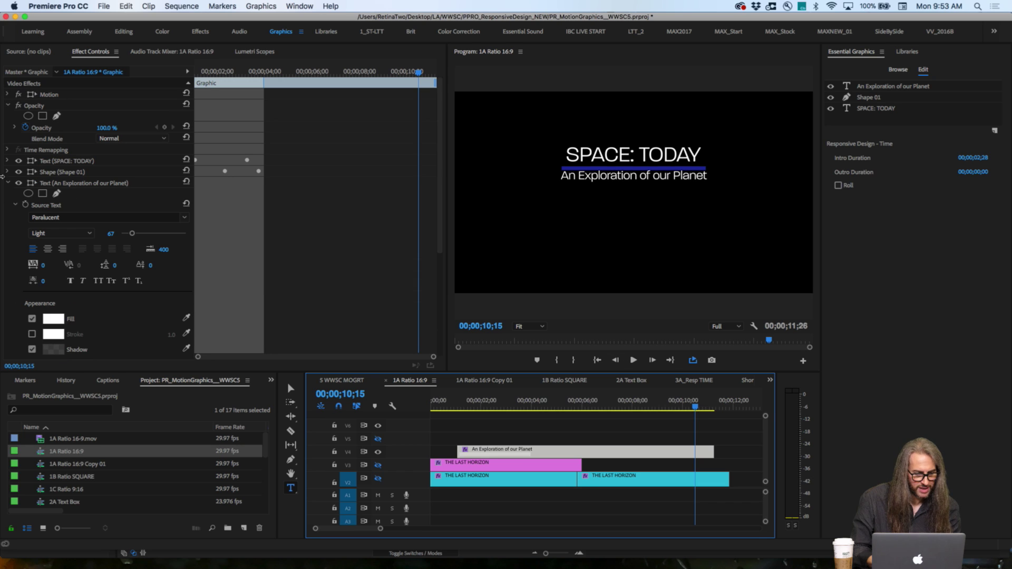
{"action": "left_click", "coordinate": [6, 185]}
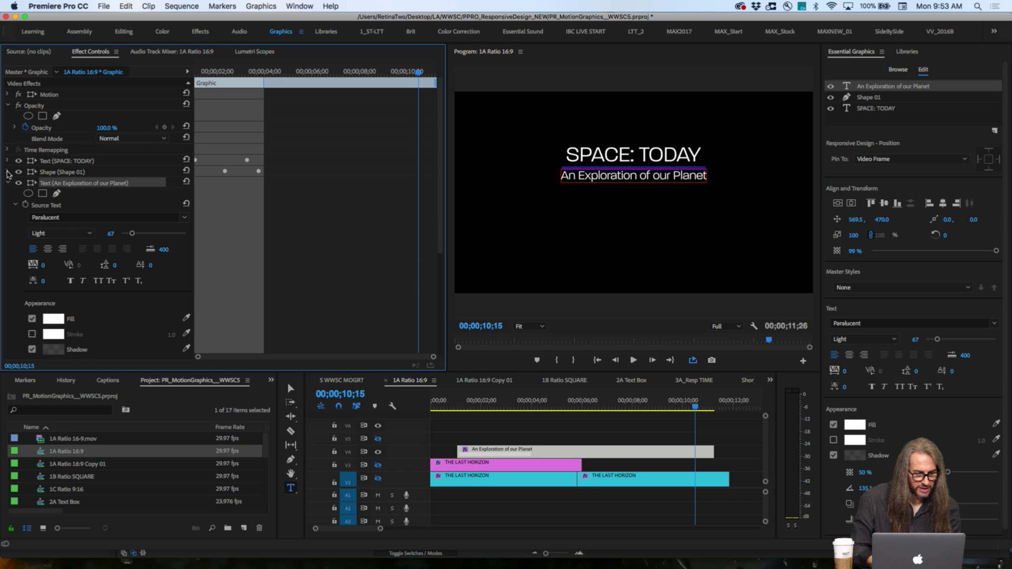
{"action": "left_click", "coordinate": [8, 172]}
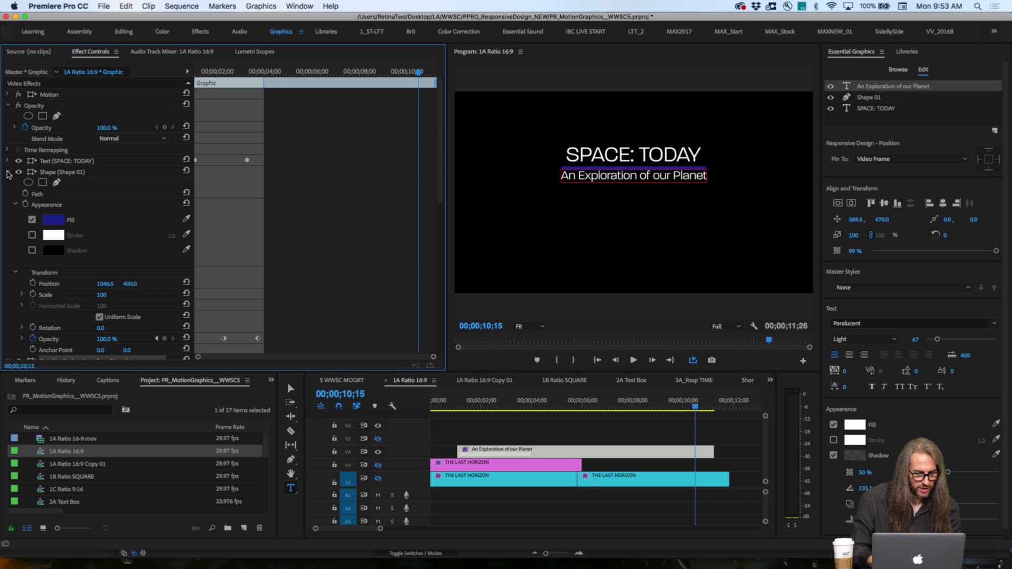
{"action": "left_click", "coordinate": [105, 339]}
{"action": "type", "text": "99"}
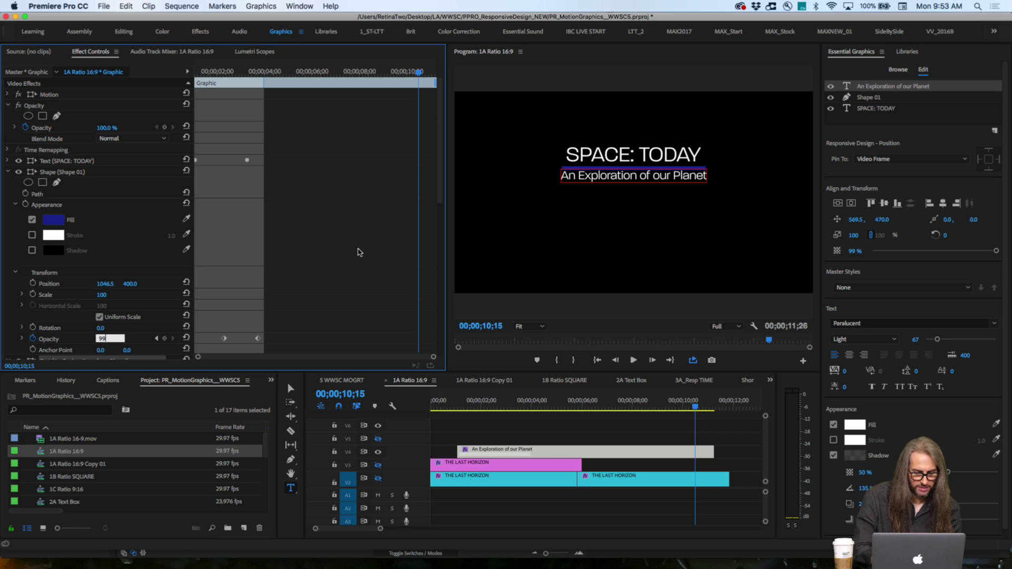
{"action": "mouse_move", "coordinate": [442, 191]}
{"action": "left_mouse_down"}
{"action": "mouse_move", "coordinate": [447, 264]}
{"action": "mouse_move", "coordinate": [447, 180]}
{"action": "left_mouse_up"}
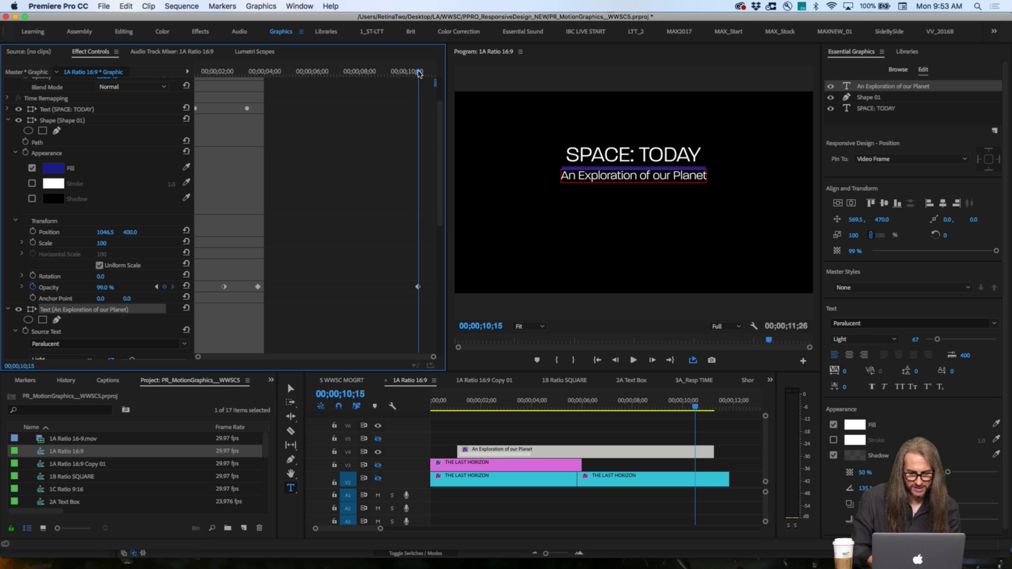
{"action": "left_click_drag", "start_coordinate": [419, 73], "coordinate": [433, 73]}
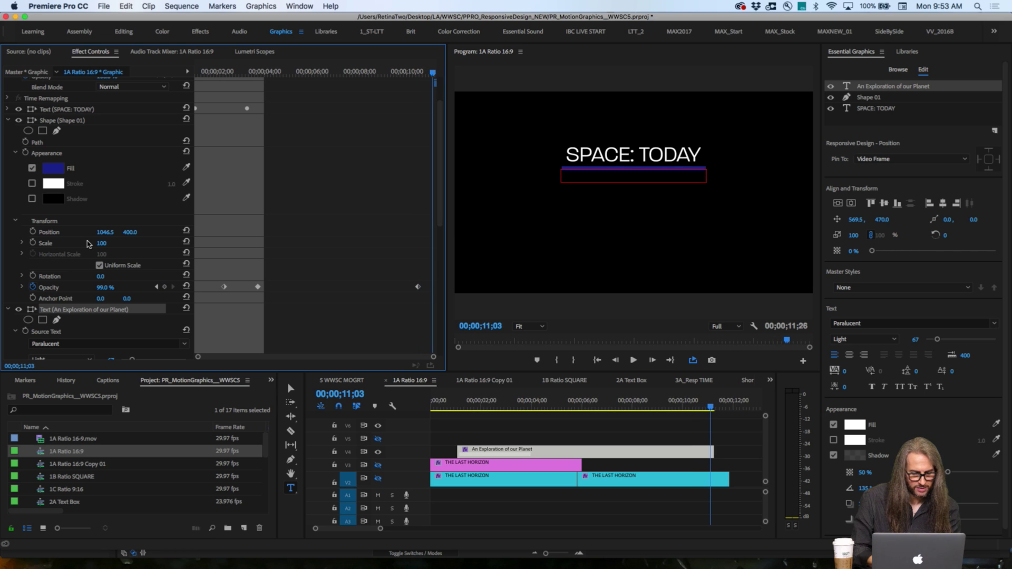
{"action": "left_click_drag", "start_coordinate": [101, 288], "coordinate": [79, 289]}
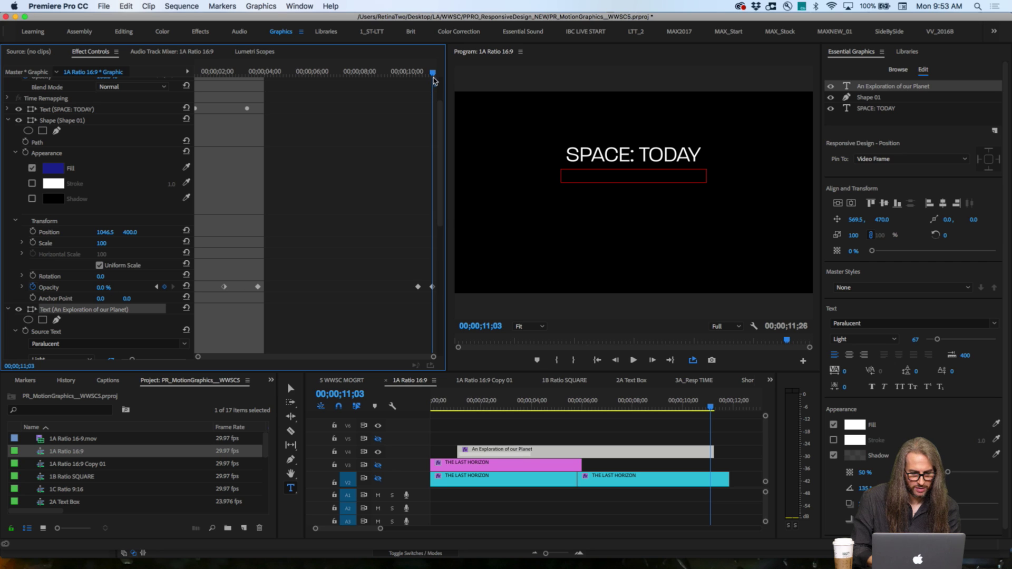
- Keyframe the SPACE: TODAY text's opacity at 99% at 00;00;10;15 and 0% at 00;00;11;03
{"action": "left_click_drag", "start_coordinate": [433, 74], "coordinate": [418, 73]}
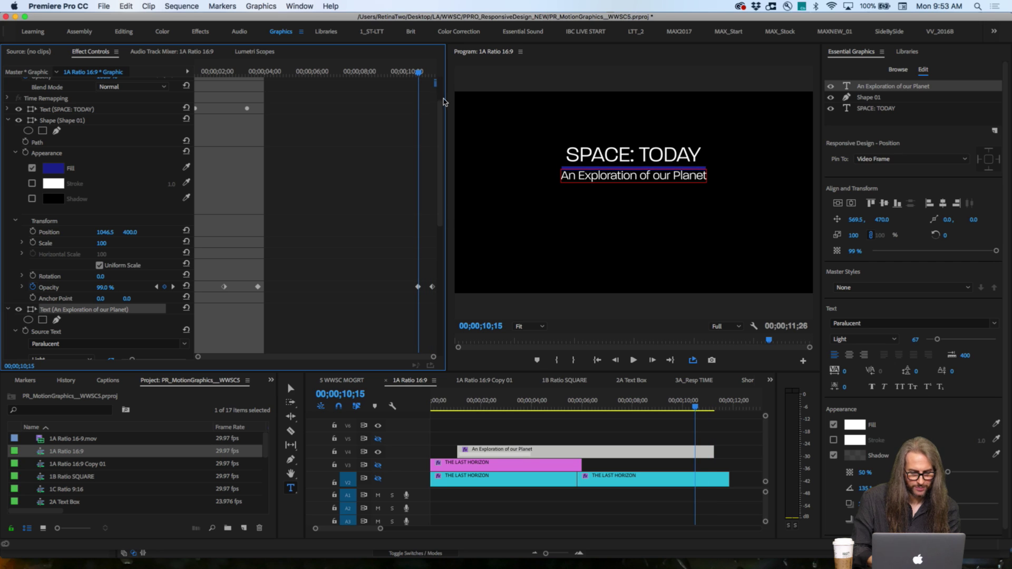
{"action": "scroll", "coordinate": [441, 112], "scroll_direction": "up", "scroll_amount": 3}
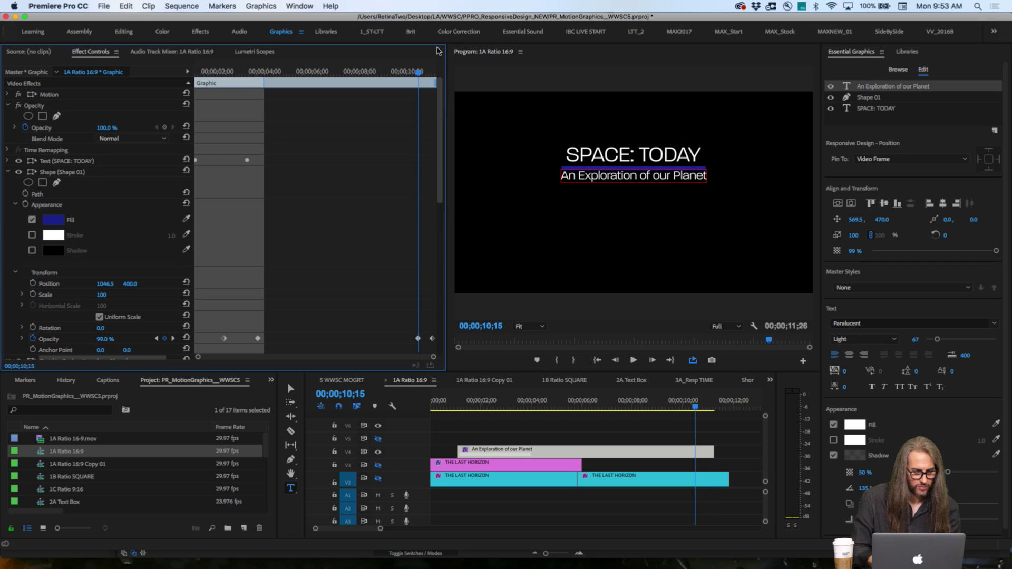
{"action": "left_click", "coordinate": [9, 172]}
{"action": "left_click", "coordinate": [7, 161]}
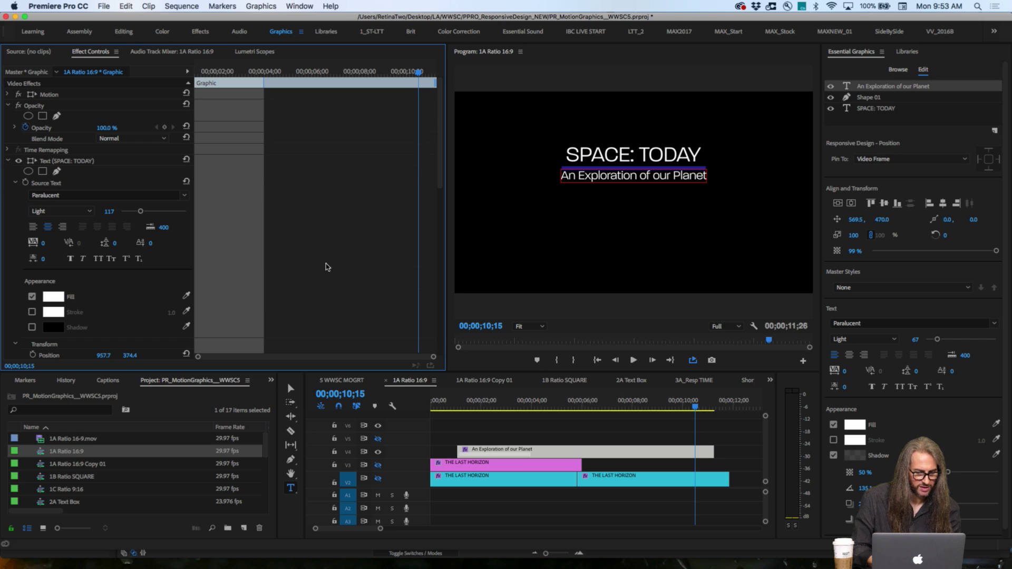
{"action": "left_click_drag", "start_coordinate": [437, 182], "coordinate": [448, 261]}
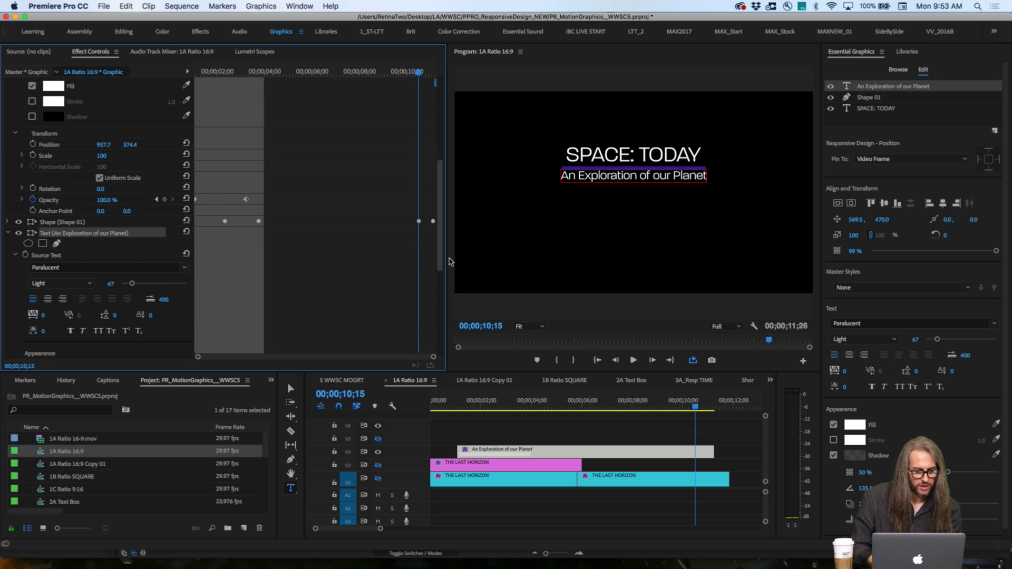
{"action": "left_click", "coordinate": [107, 201]}
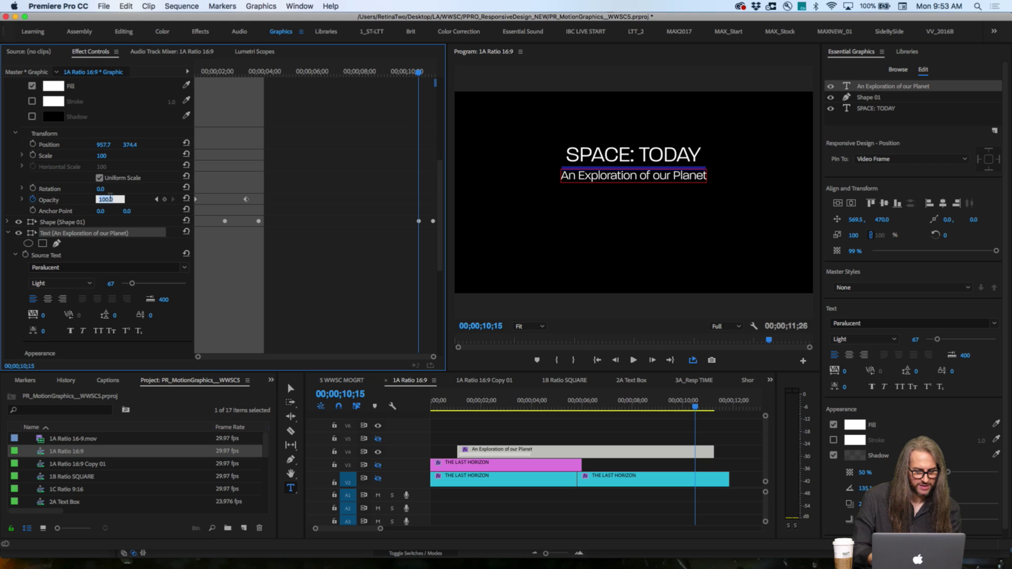
{"action": "key", "text": "Return"}
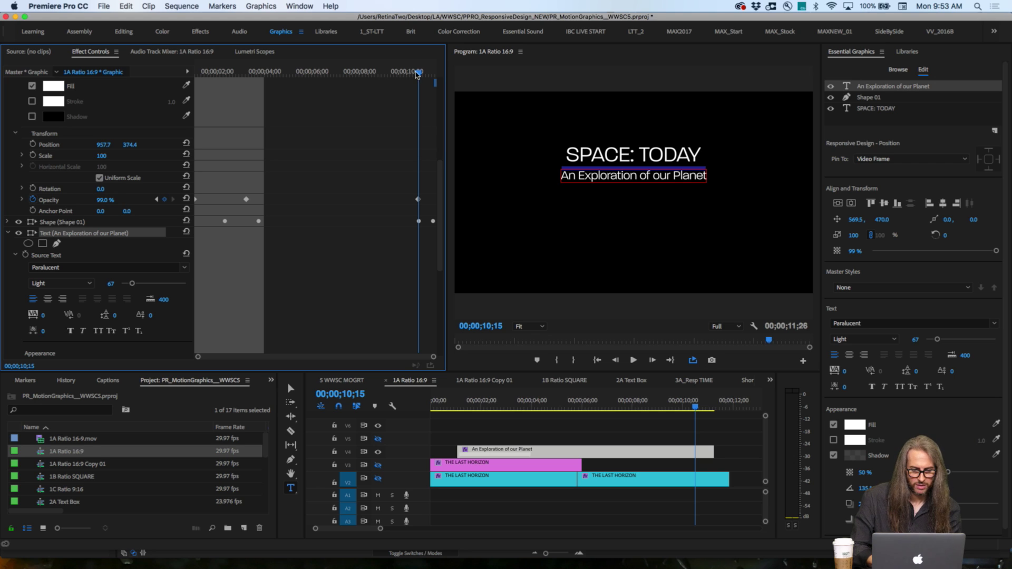
{"action": "left_click_drag", "start_coordinate": [419, 72], "coordinate": [432, 74]}
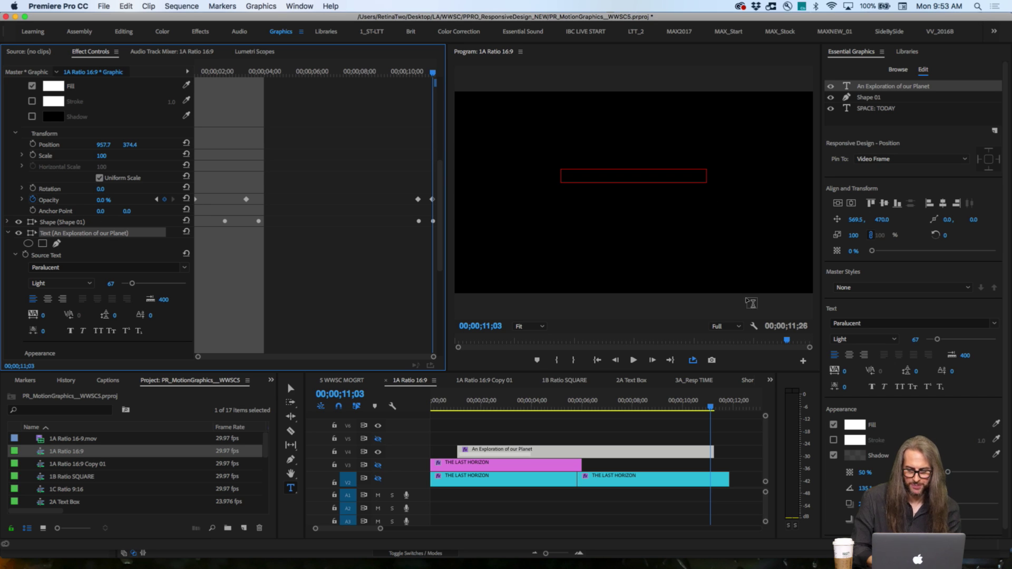
- Set the An Exploration of our Planet graphic's Outro Duration to 00;00;01;10
{"action": "left_click", "coordinate": [680, 439]}
{"action": "left_click", "coordinate": [680, 452]}
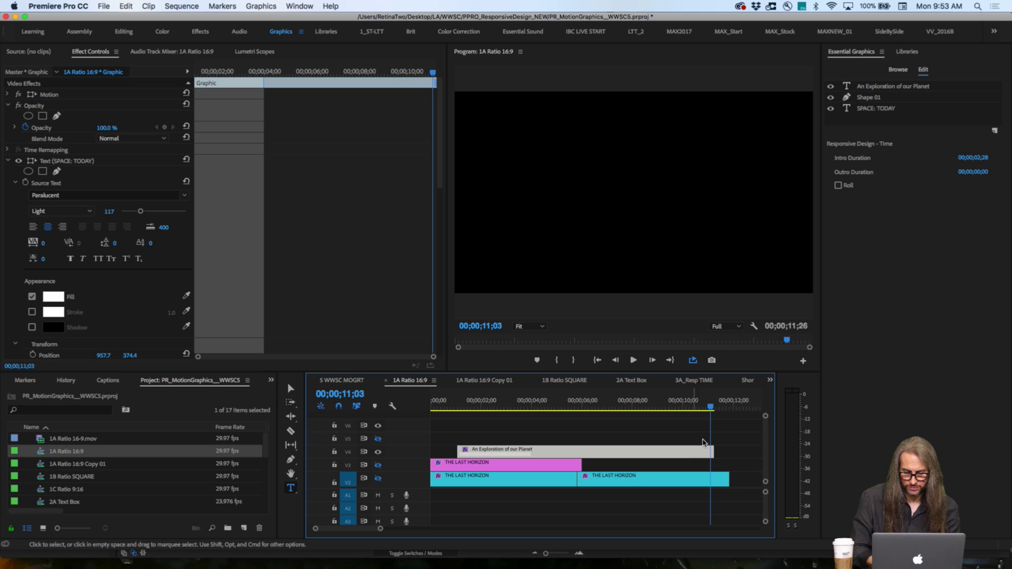
{"action": "left_click", "coordinate": [976, 172]}
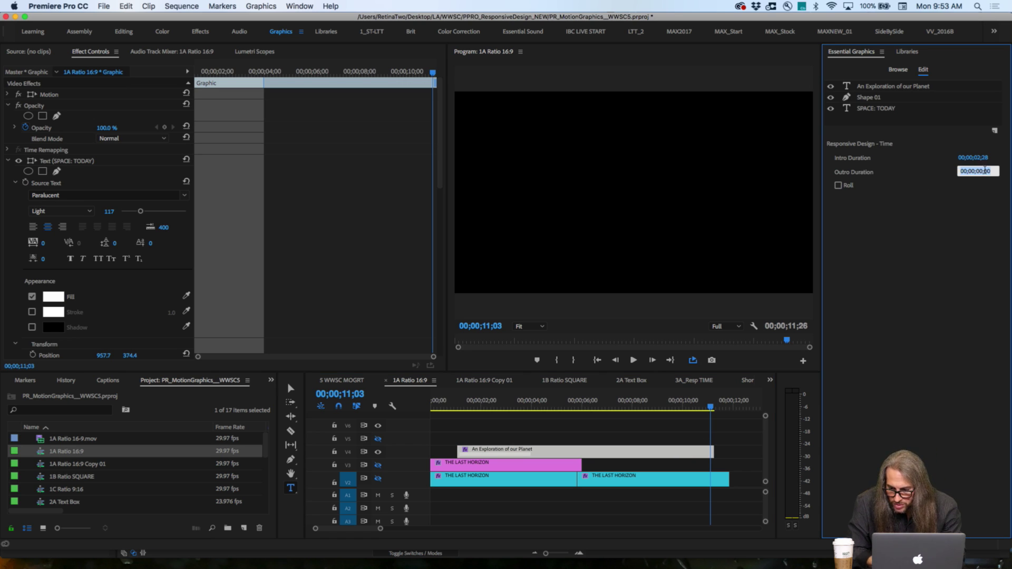
{"action": "left_click", "coordinate": [979, 171]}
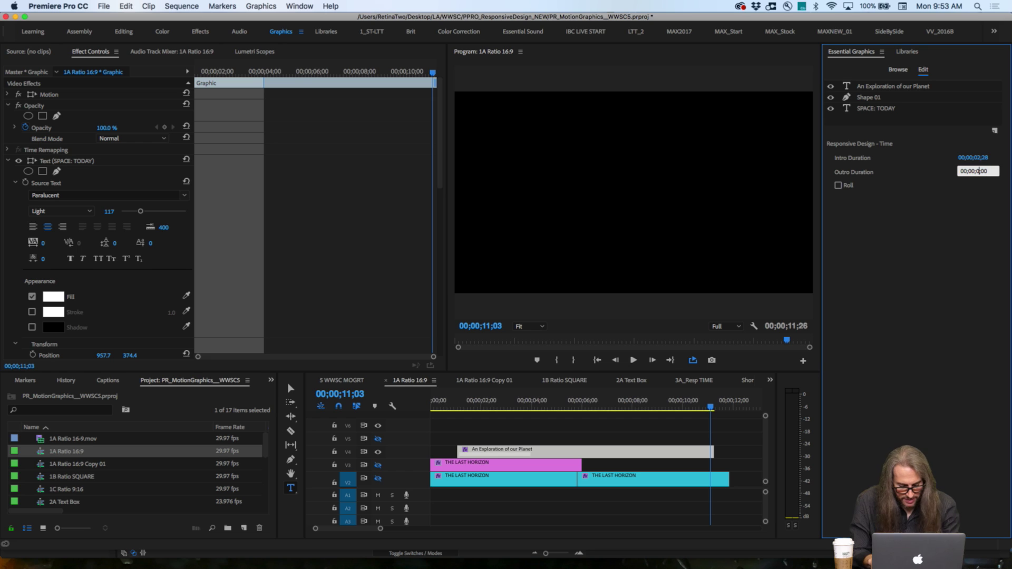
{"action": "type", "text": "10"}
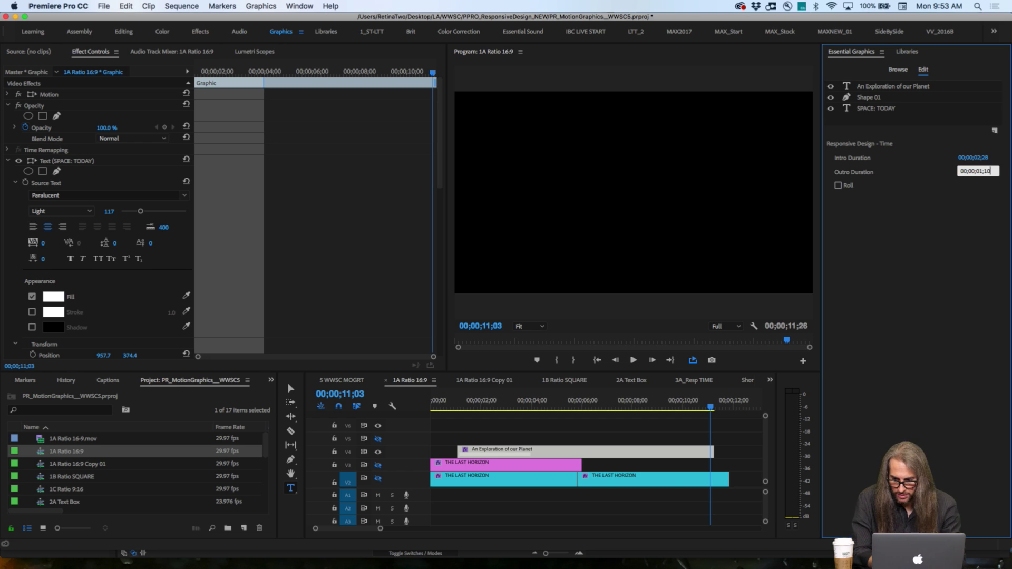
{"action": "key", "text": "Return"}
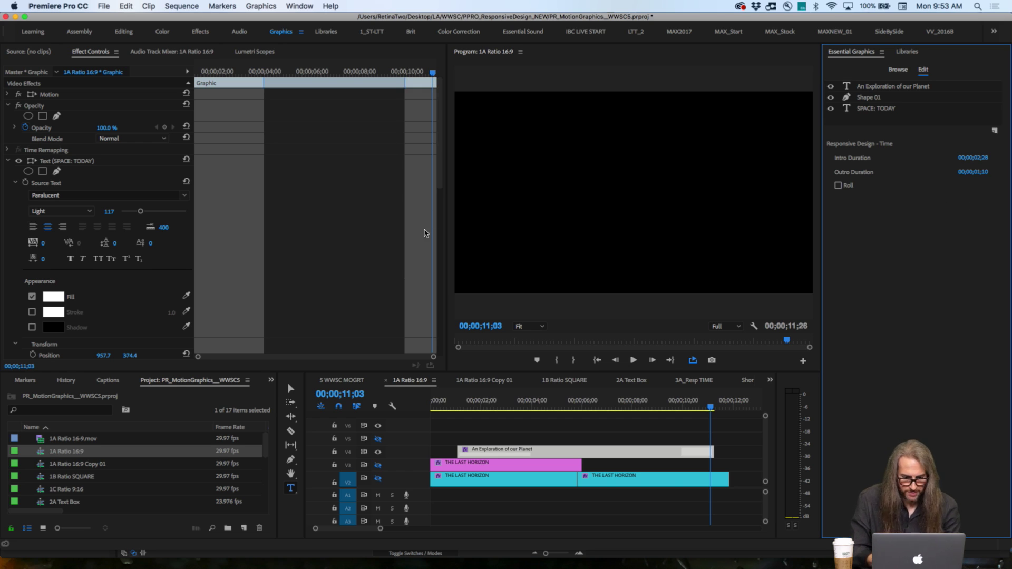
- Enlarge the video track heights and move the An Exploration of our Planet graphic on V4 to the start of the sequence
{"action": "scroll", "coordinate": [440, 211], "scroll_direction": "down", "scroll_amount": 10}
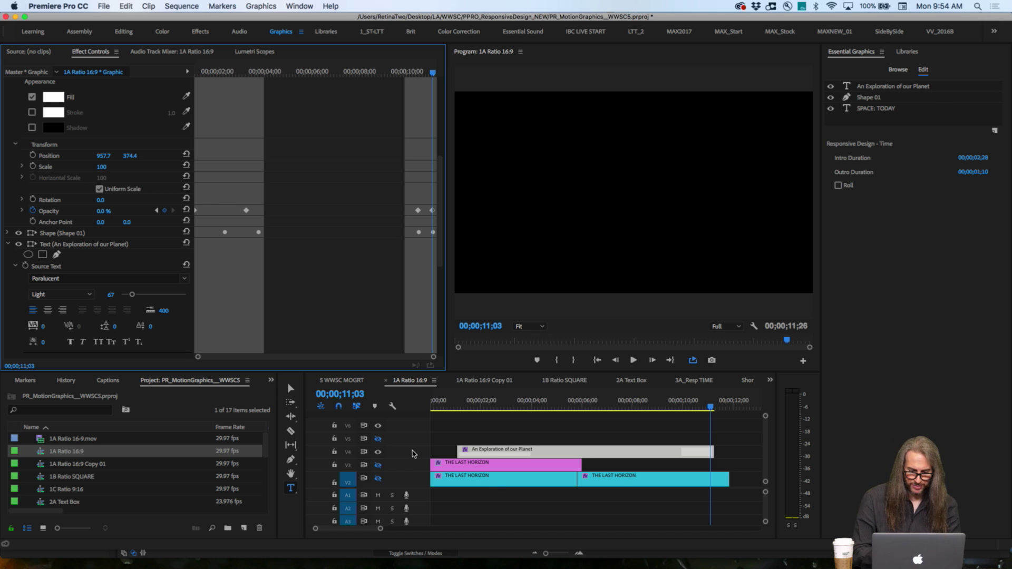
{"action": "scroll", "coordinate": [414, 454], "scroll_direction": "up", "scroll_amount": 4}
{"action": "scroll", "coordinate": [414, 454], "scroll_direction": "down", "scroll_amount": 2}
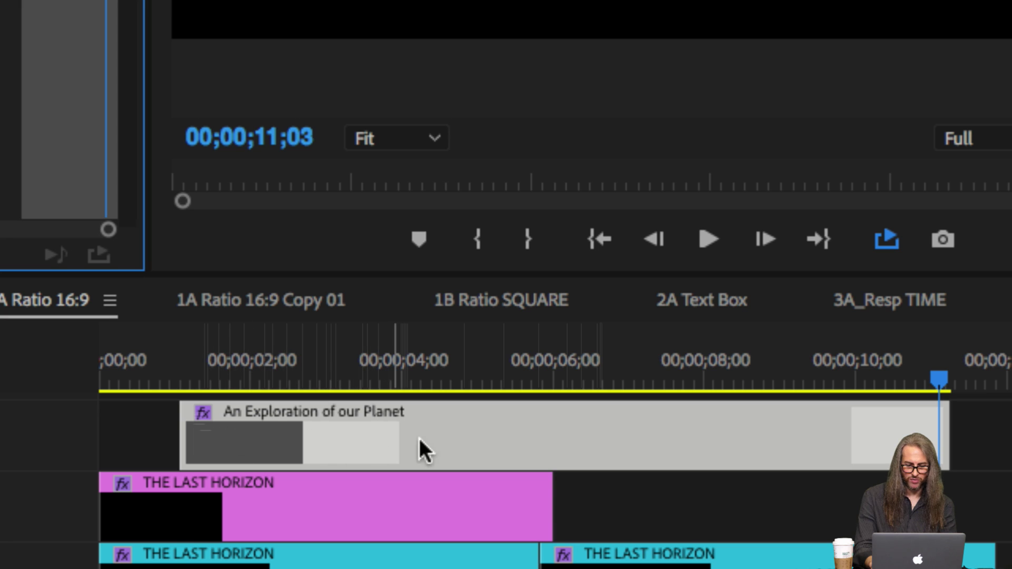
{"action": "left_click", "coordinate": [825, 495]}
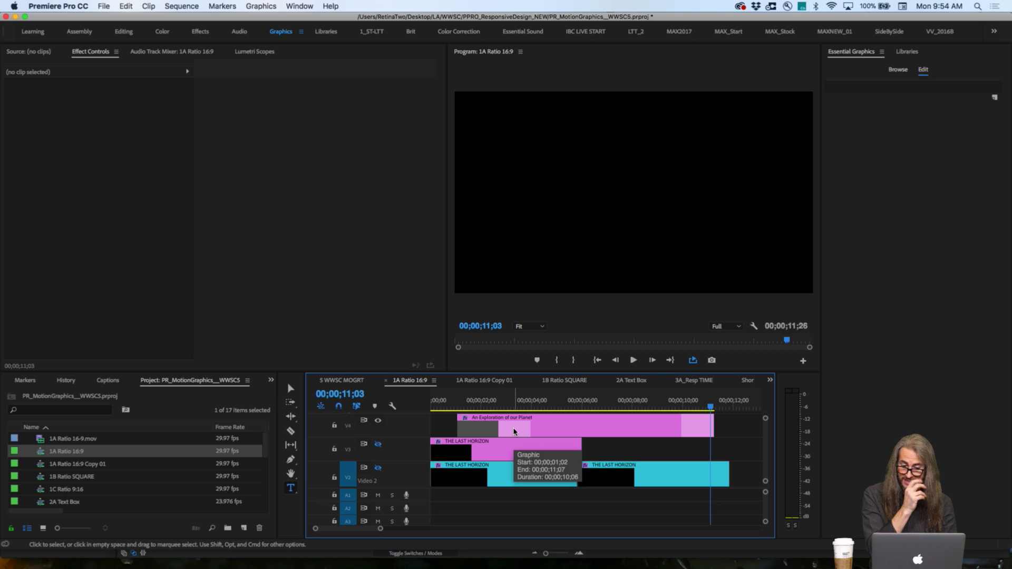
{"action": "left_click_drag", "start_coordinate": [514, 432], "coordinate": [488, 431]}
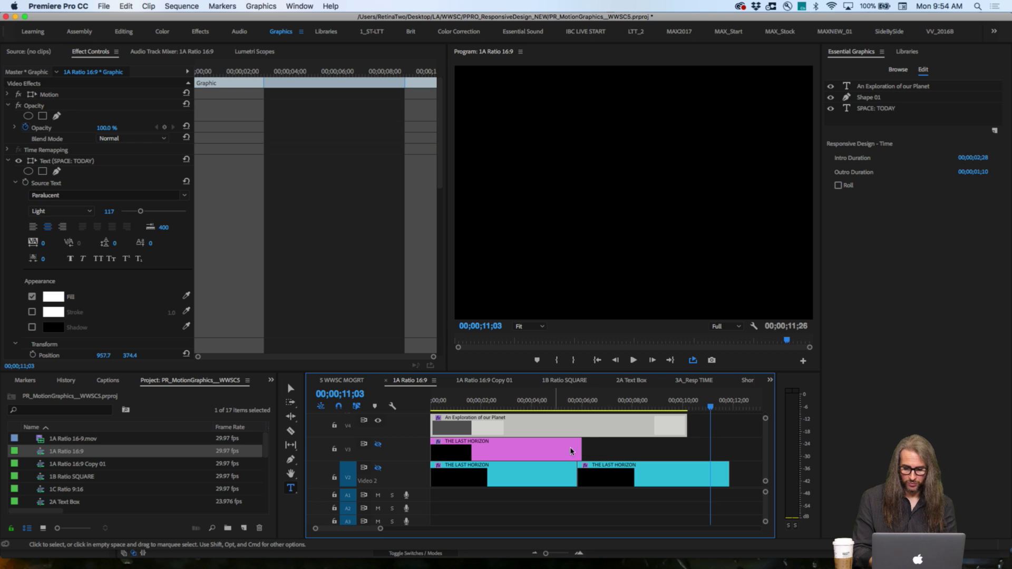
- Play the sequence from the beginning to review the full-length graphic's intro and outro animation
{"action": "left_click_drag", "start_coordinate": [710, 406], "coordinate": [625, 404]}
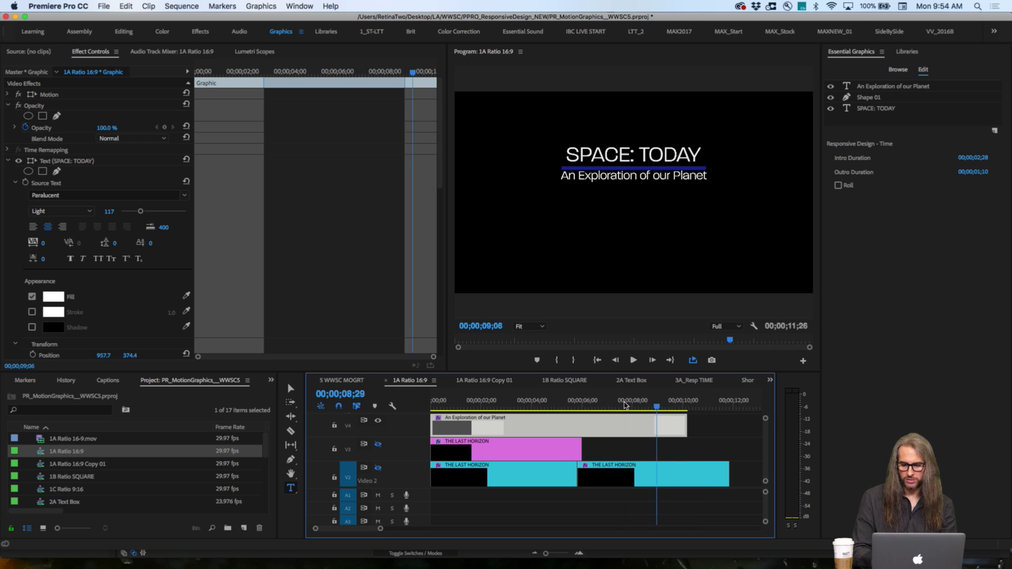
{"action": "key", "text": "Home"}
{"action": "key", "text": "space"}
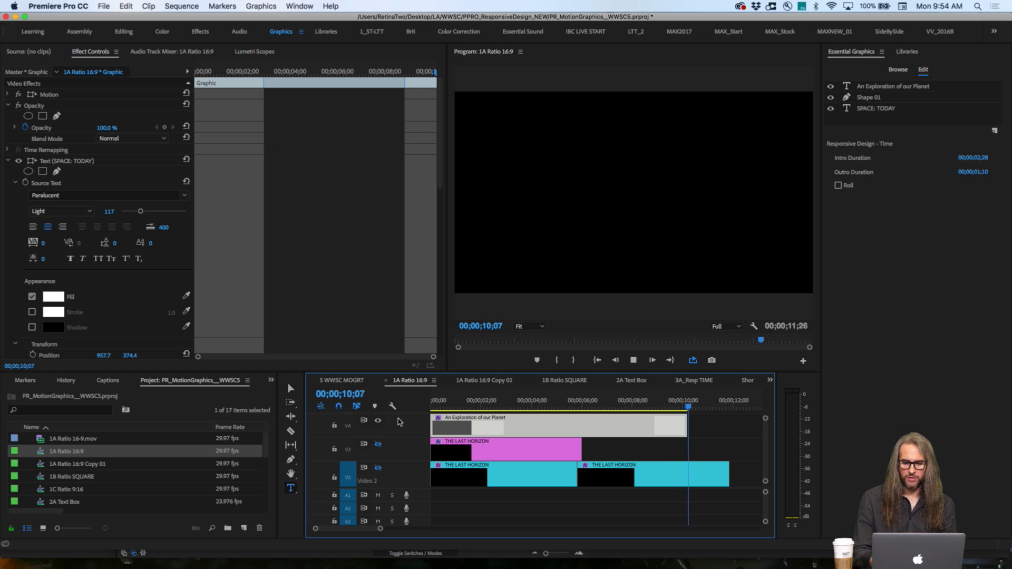
{"action": "key", "text": "space"}
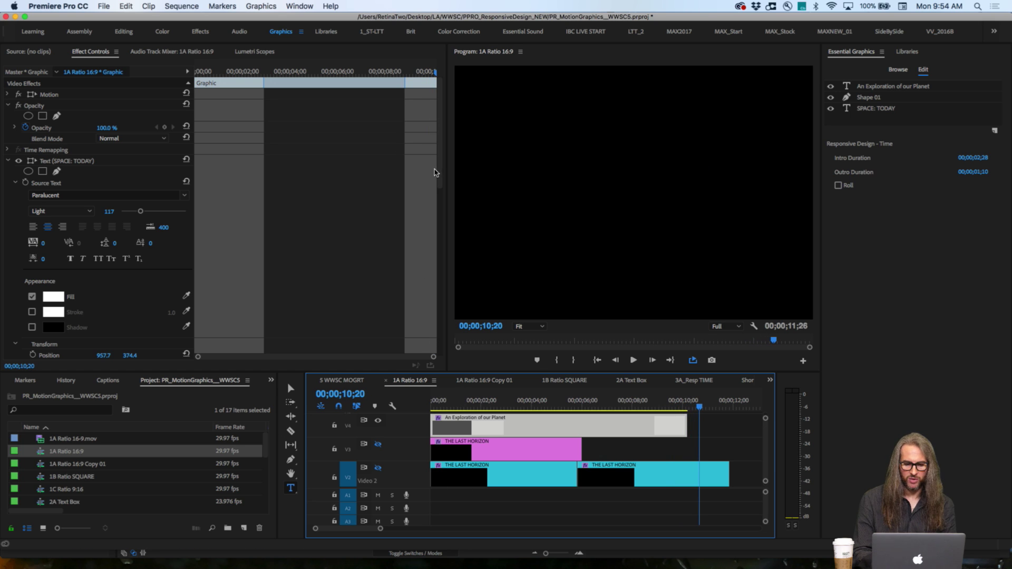
- Trim the end of the An Exploration of our Planet graphic on V4 back to about 00;00;05;25
{"action": "left_click_drag", "start_coordinate": [439, 174], "coordinate": [453, 357]}
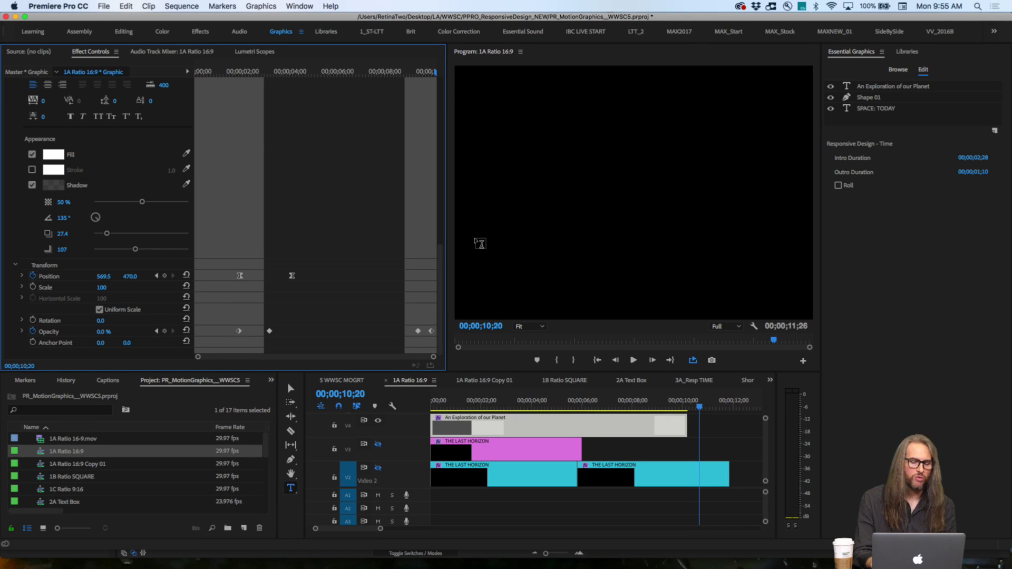
{"action": "left_click", "coordinate": [683, 424]}
{"action": "left_click_drag", "start_coordinate": [683, 424], "coordinate": [571, 433]}
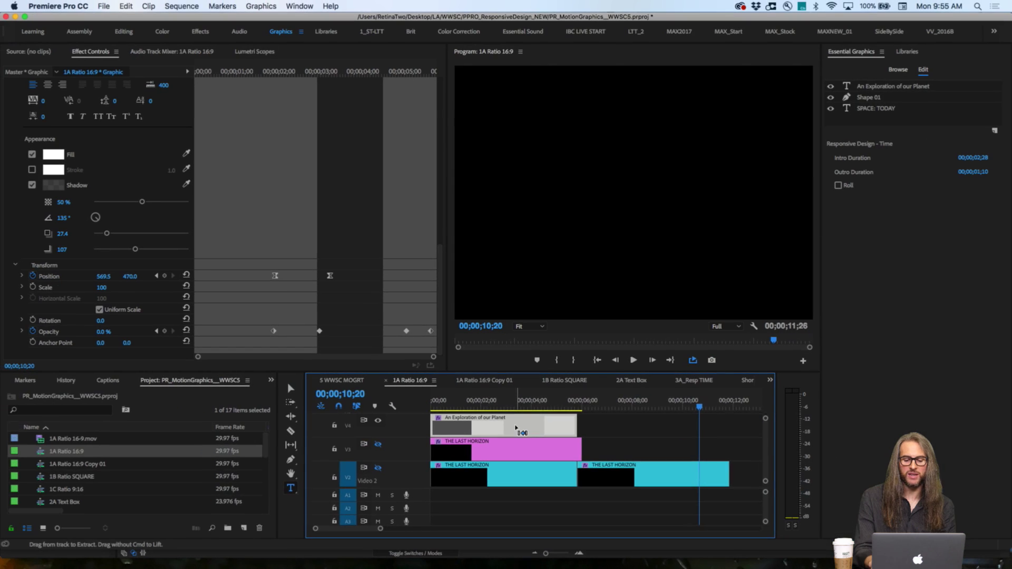
- Set the playback resolution to 1/2 and play the shortened graphic through from the start of the sequence
{"action": "key", "text": "Home"}
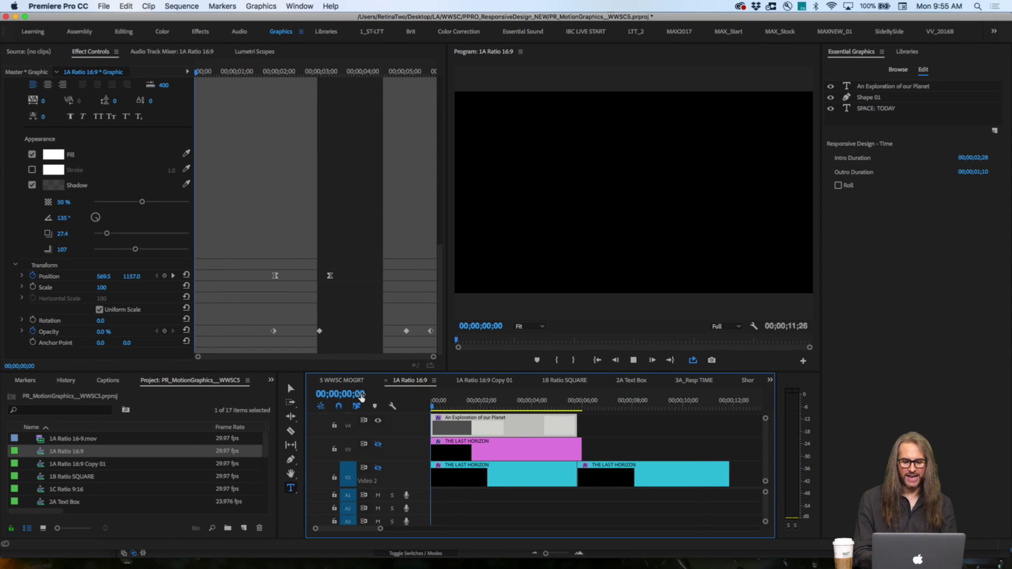
{"action": "key", "text": "space"}
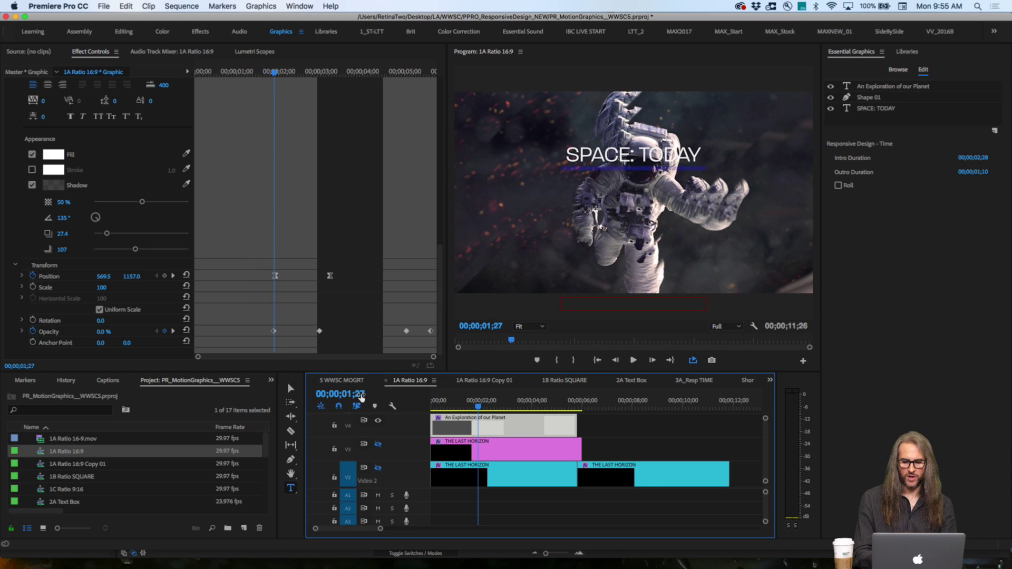
{"action": "left_click", "coordinate": [726, 327]}
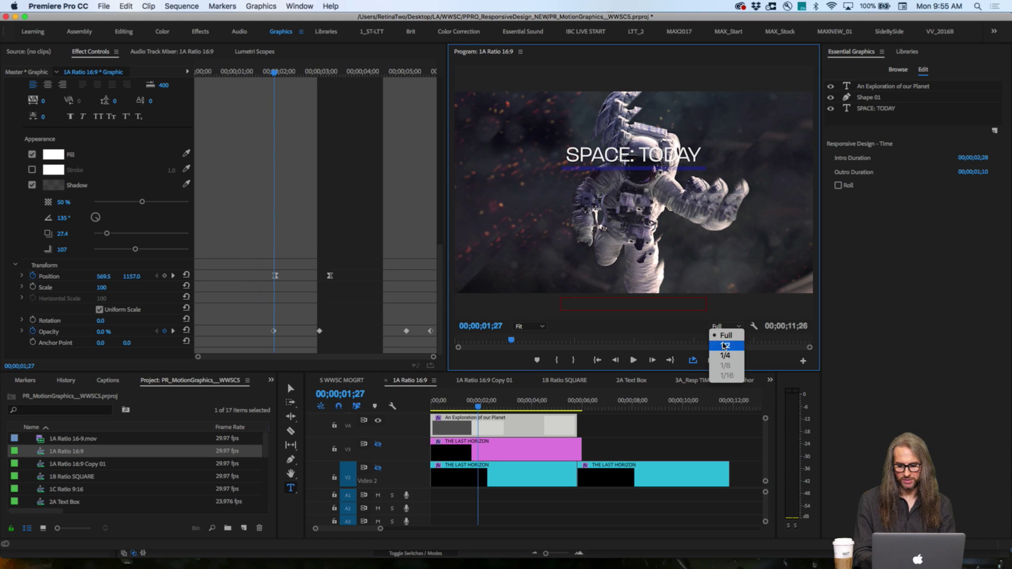
{"action": "left_click", "coordinate": [720, 346]}
{"action": "left_click_drag", "start_coordinate": [478, 406], "coordinate": [400, 409]}
{"action": "key", "text": "space"}
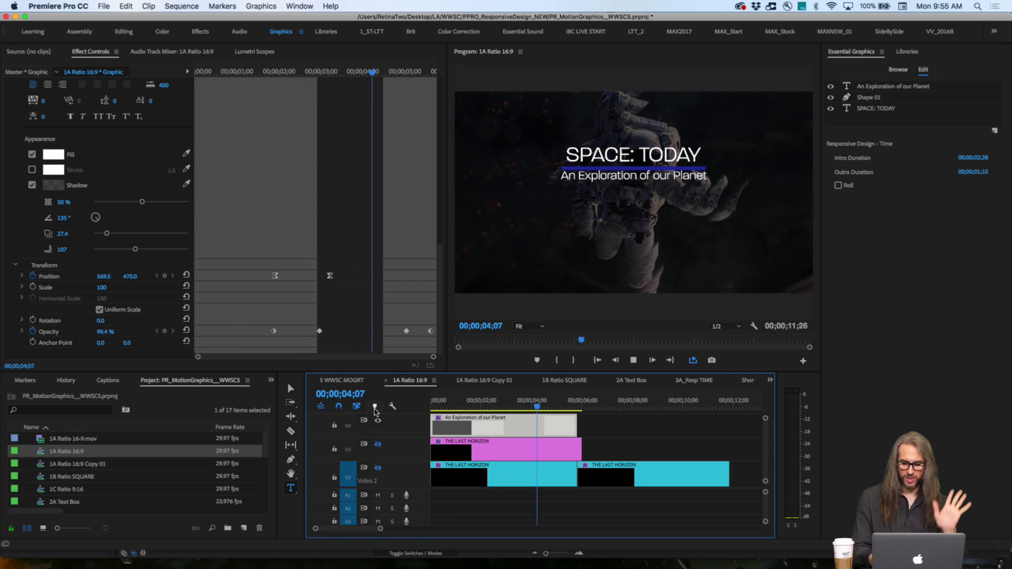
{"action": "key", "text": "space"}
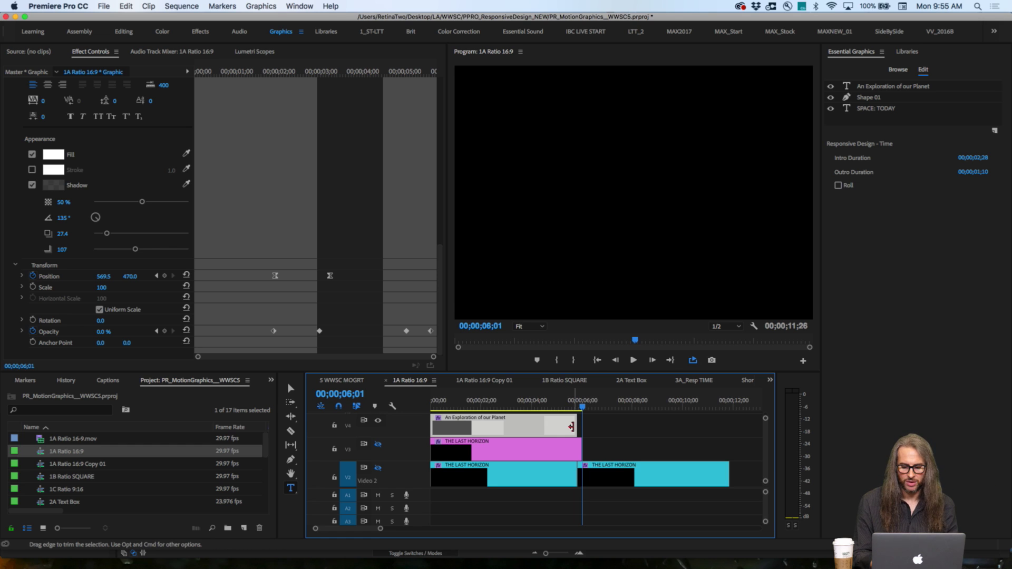
- Extend the graphic on V4 to a duration of 00;00;11;26 and trim it back to about 5 seconds
{"action": "left_click_drag", "start_coordinate": [571, 426], "coordinate": [729, 426]}
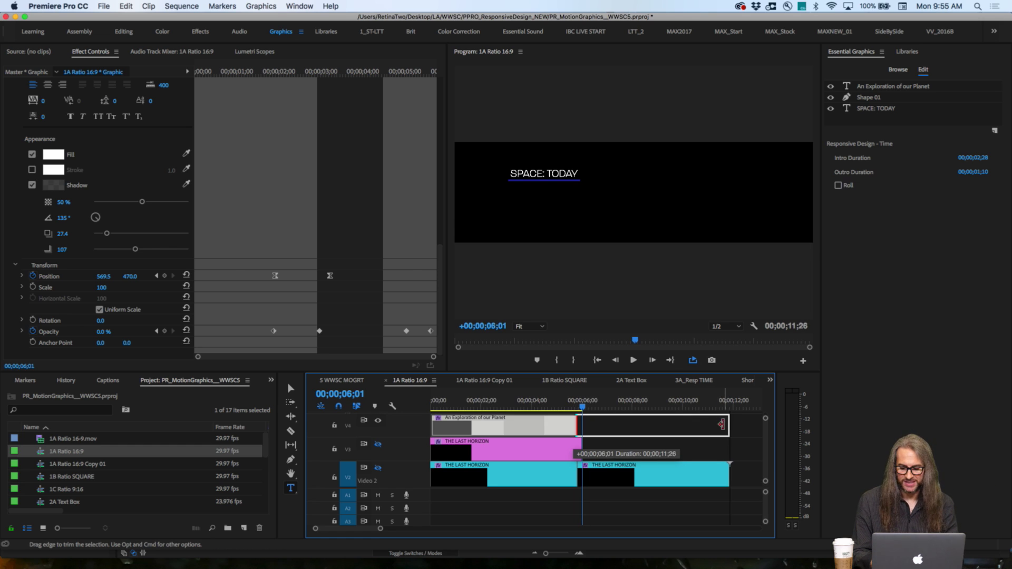
{"action": "left_click_drag", "start_coordinate": [438, 405], "coordinate": [557, 427]}
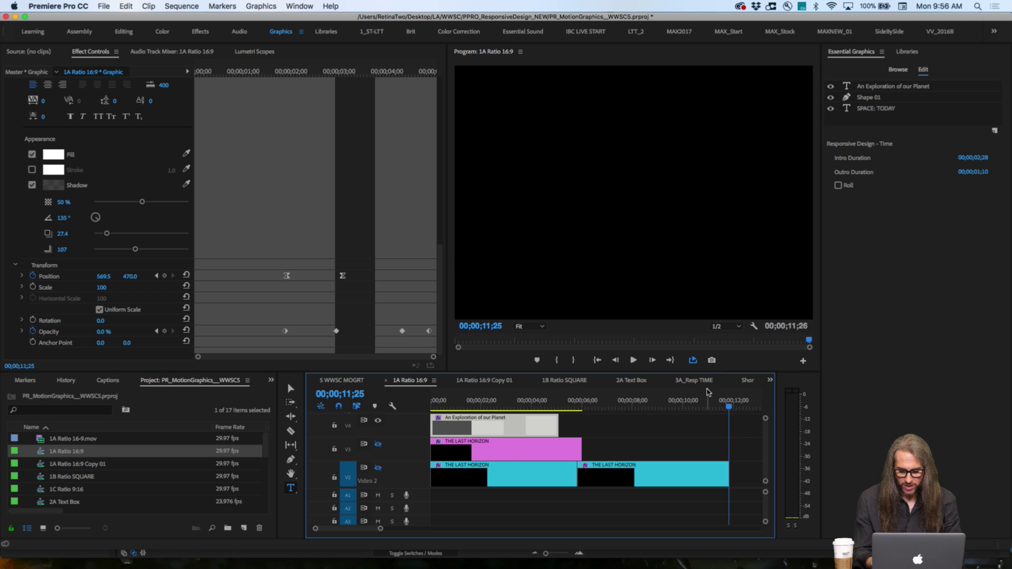
- Open the ShortninBread Roll sequence and select the Shortnin_Take1_16mmGrain_4K.mp4 clip on V1
{"action": "scroll", "coordinate": [708, 392], "scroll_direction": "right", "scroll_amount": 3}
{"action": "scroll", "coordinate": [688, 389], "scroll_direction": "right", "scroll_amount": 5}
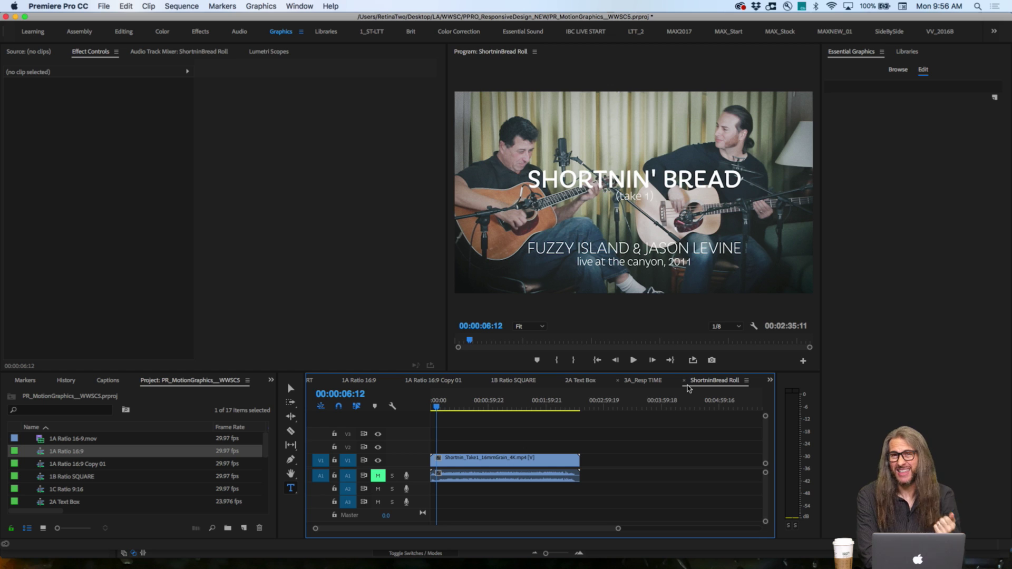
{"action": "left_click", "coordinate": [501, 460]}
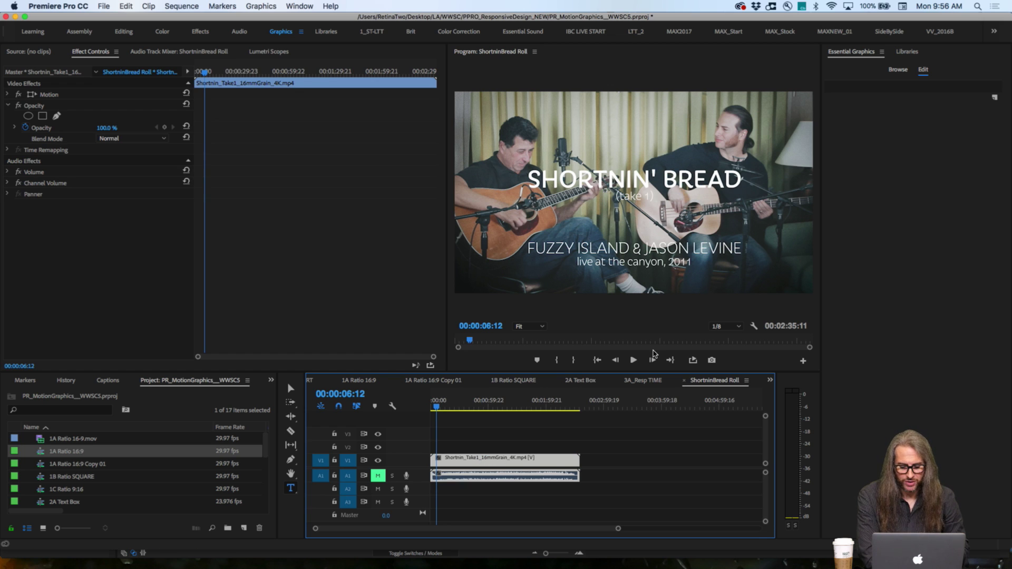
- Add credits.psd from the Dropbox folder to the sequence as a graphic, importing it with Merge All Layers
{"action": "left_click", "coordinate": [995, 98]}
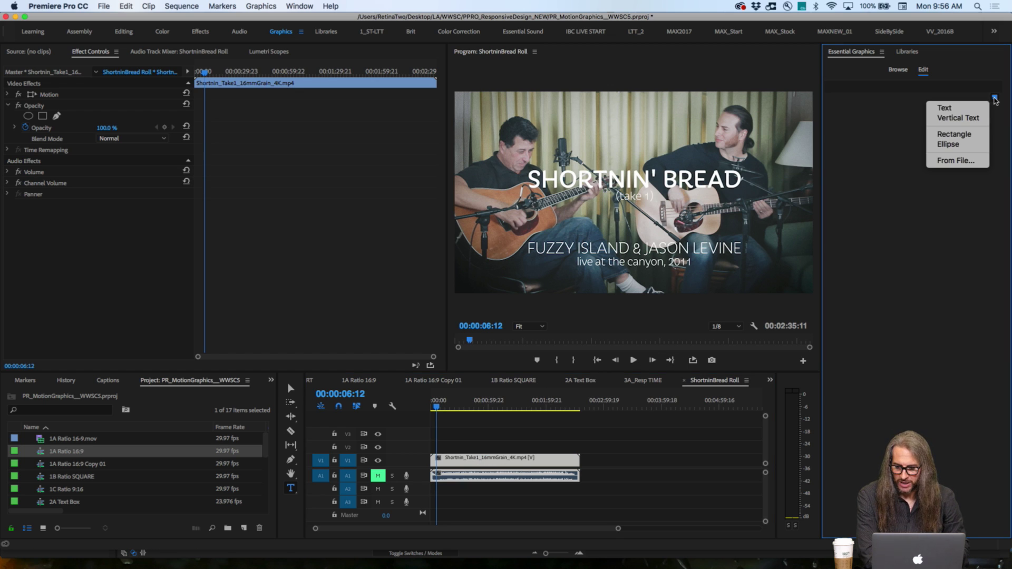
{"action": "left_click", "coordinate": [971, 165]}
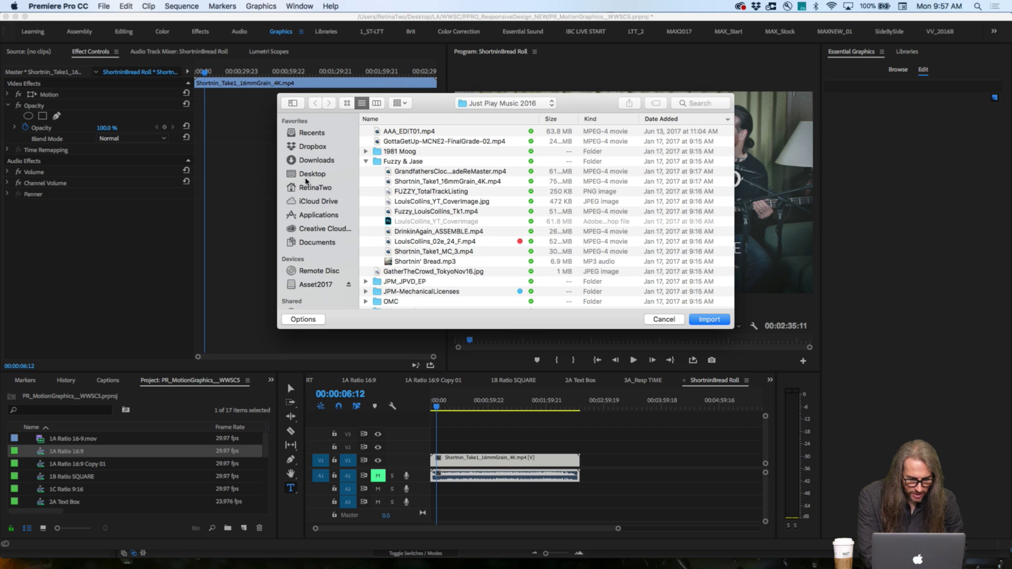
{"action": "left_click", "coordinate": [311, 147]}
{"action": "left_click", "coordinate": [415, 131]}
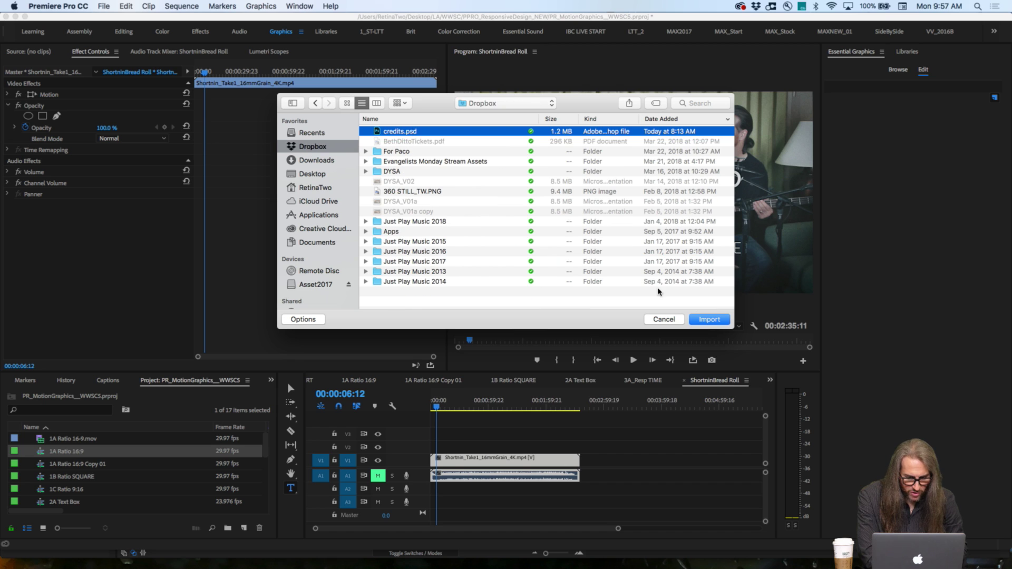
{"action": "left_click", "coordinate": [722, 320]}
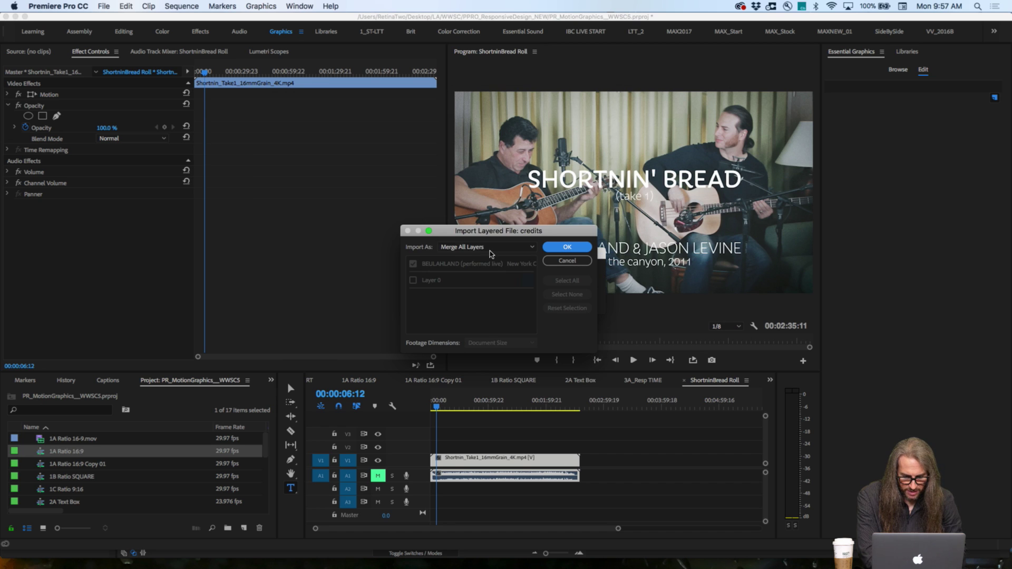
{"action": "left_click", "coordinate": [526, 247]}
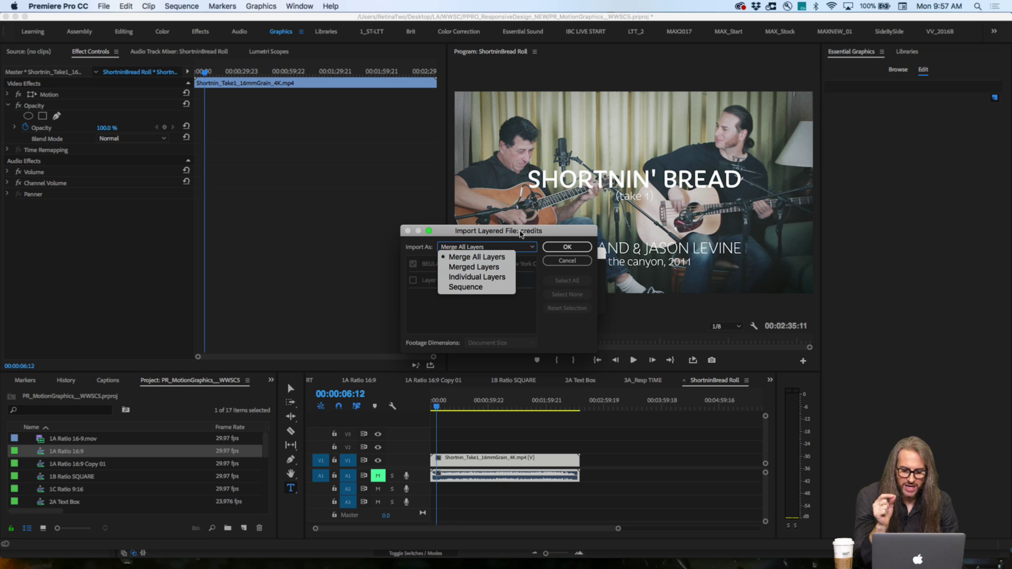
{"action": "left_click", "coordinate": [521, 233]}
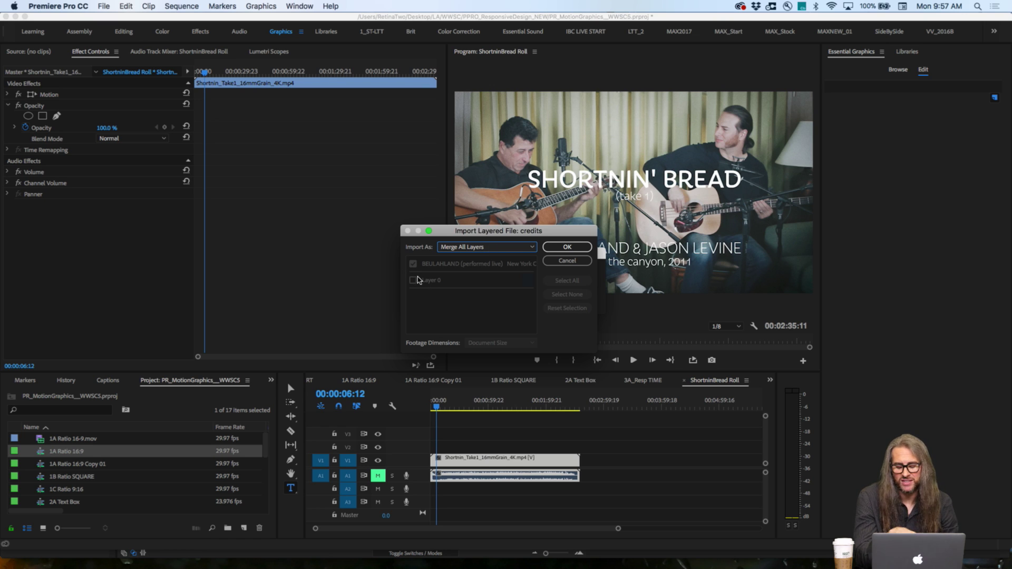
{"action": "left_click", "coordinate": [567, 247]}
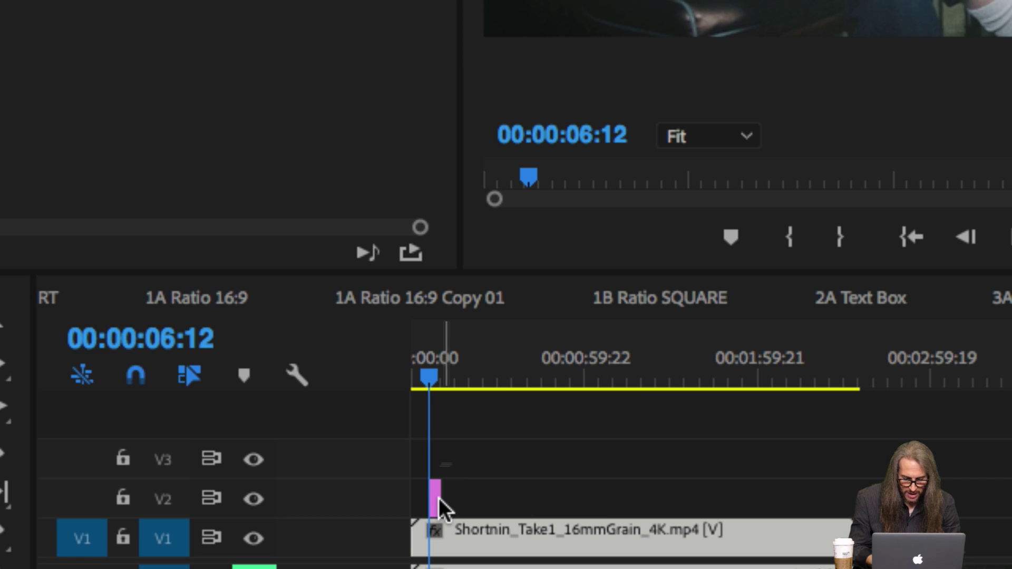
- Extend the credits graphic on V2 to about 17 seconds and move it to start at about 00:00:22
{"action": "key", "text": "="}
{"action": "key", "text": "="}
{"action": "key", "text": "="}
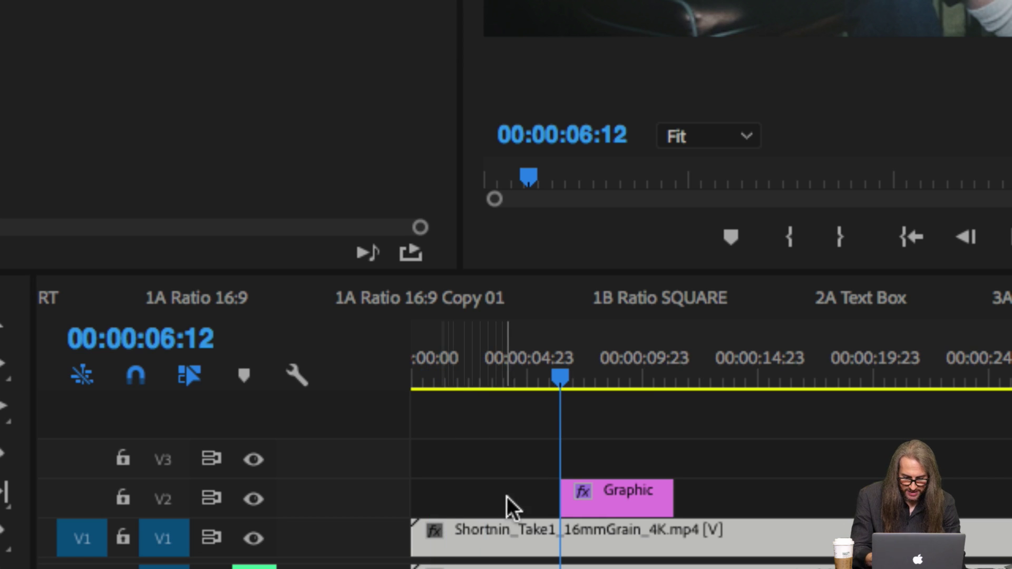
{"action": "left_click", "coordinate": [666, 498]}
{"action": "left_click_drag", "start_coordinate": [665, 499], "coordinate": [947, 498]}
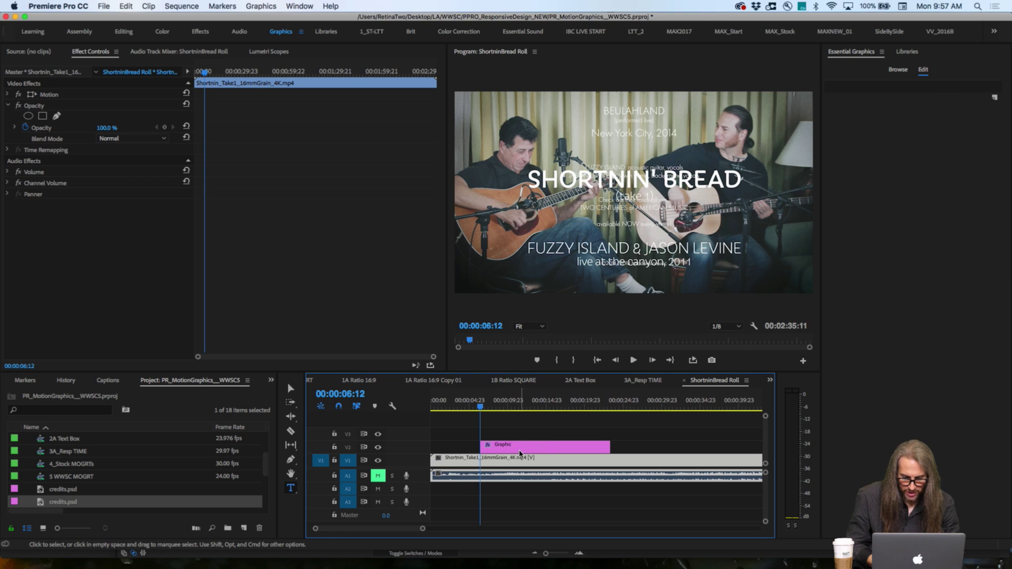
{"action": "left_click_drag", "start_coordinate": [519, 453], "coordinate": [644, 453]}
- Set the playhead to 00:00:25:19, enable Roll for the credits graphic, and scroll down through the credits preview
{"action": "left_click", "coordinate": [558, 400]}
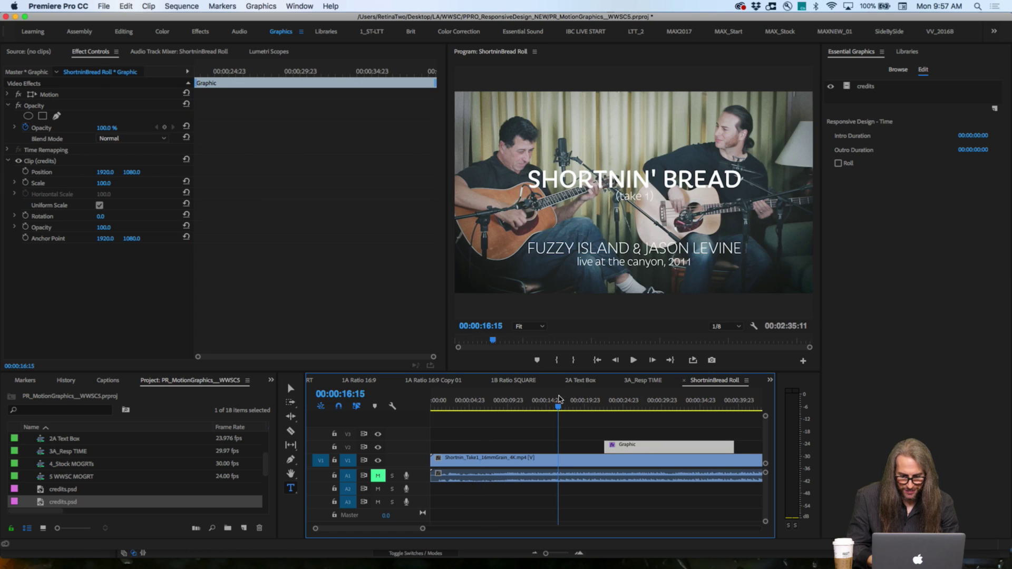
{"action": "left_click_drag", "start_coordinate": [559, 401], "coordinate": [628, 402]}
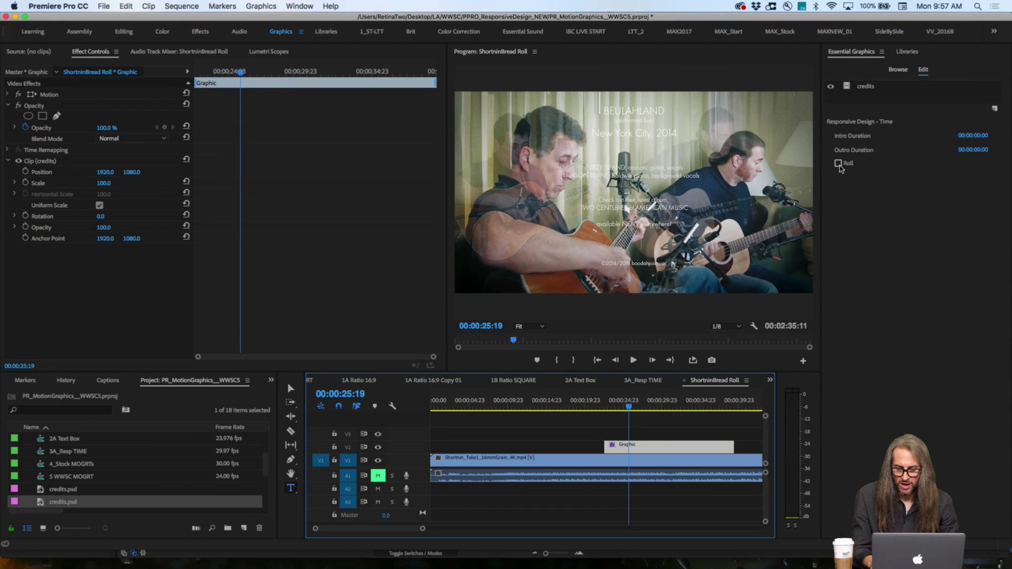
{"action": "left_click", "coordinate": [838, 164]}
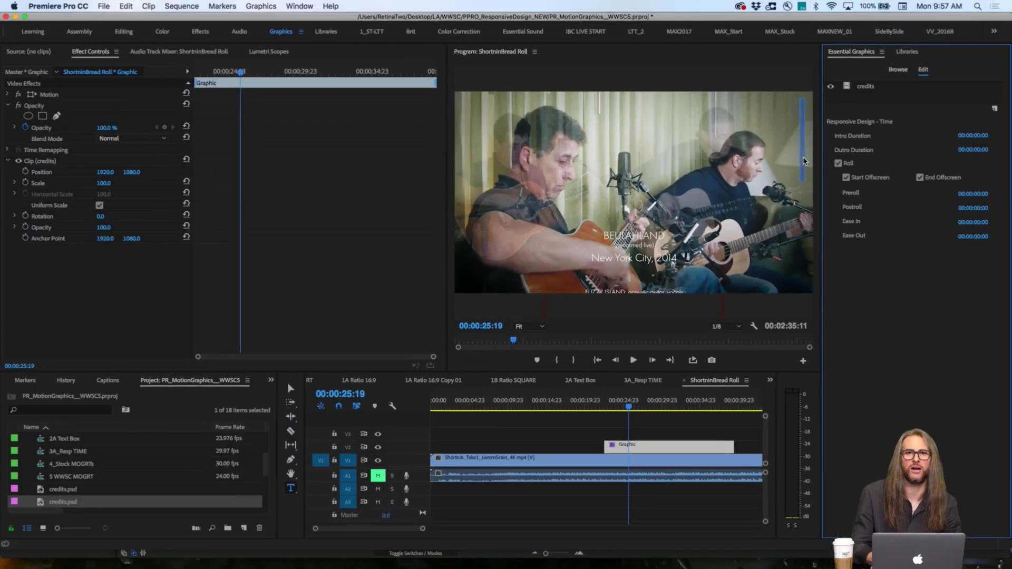
{"action": "mouse_move", "coordinate": [804, 160]}
{"action": "left_mouse_down"}
{"action": "mouse_move", "coordinate": [801, 252]}
{"action": "mouse_move", "coordinate": [803, 167]}
{"action": "left_mouse_up"}
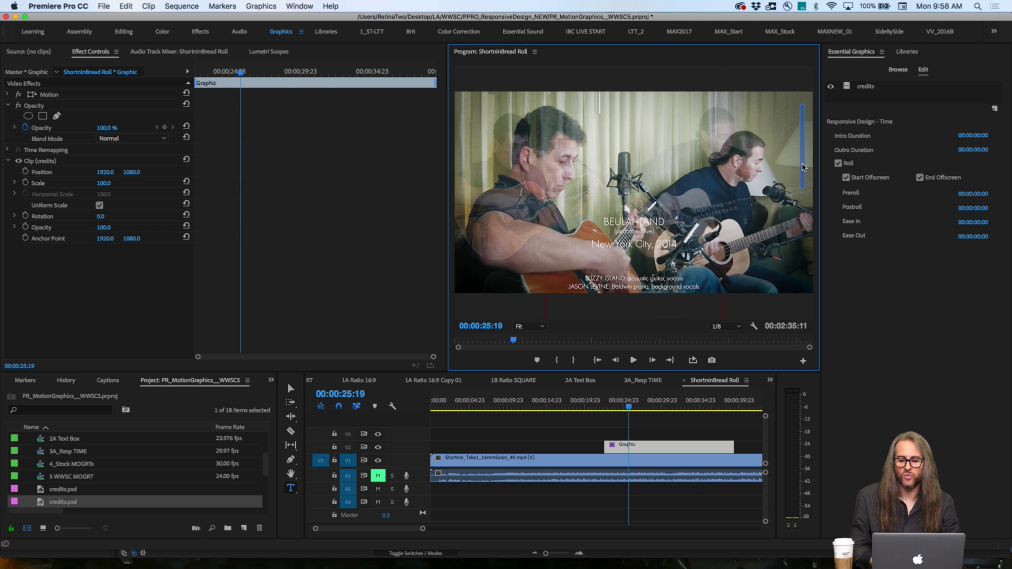
{"action": "left_click_drag", "start_coordinate": [803, 167], "coordinate": [801, 240]}
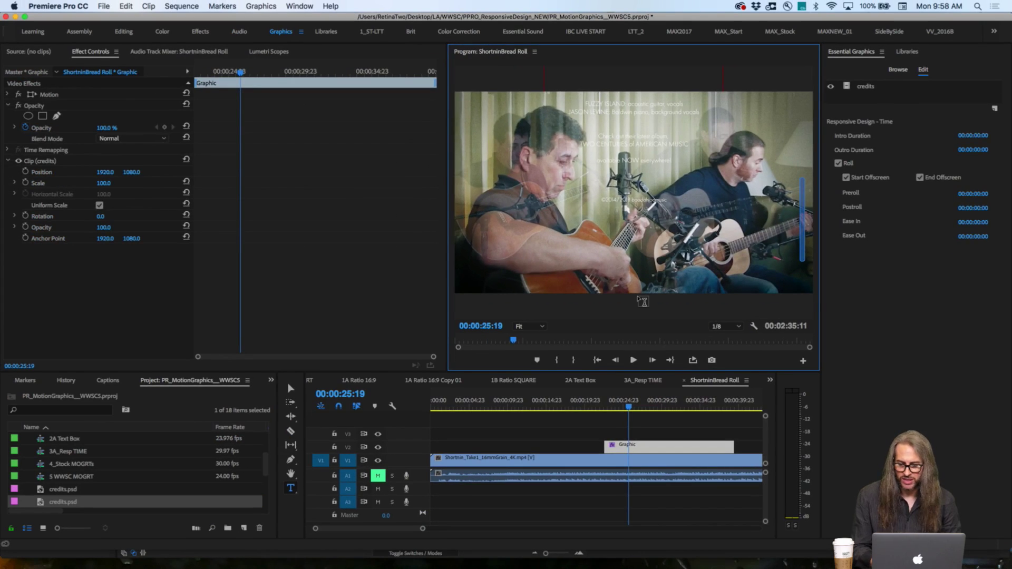
- Play the credits roll from 00:00:25:19 to 00:00:34:15 and play back in reverse to 00:00:33:09
{"action": "key", "text": "space"}
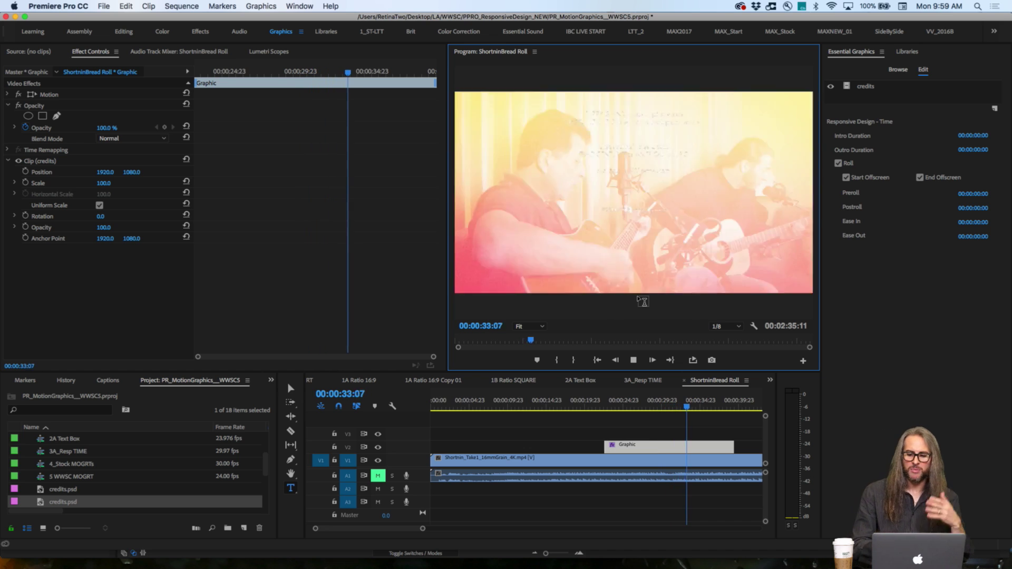
{"action": "key", "text": "space"}
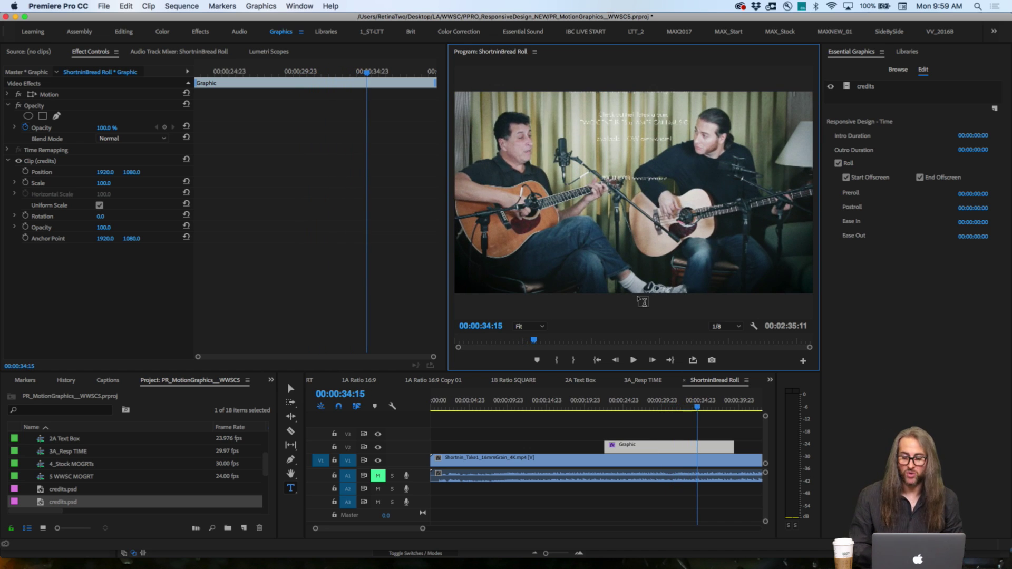
{"action": "key", "text": "j"}
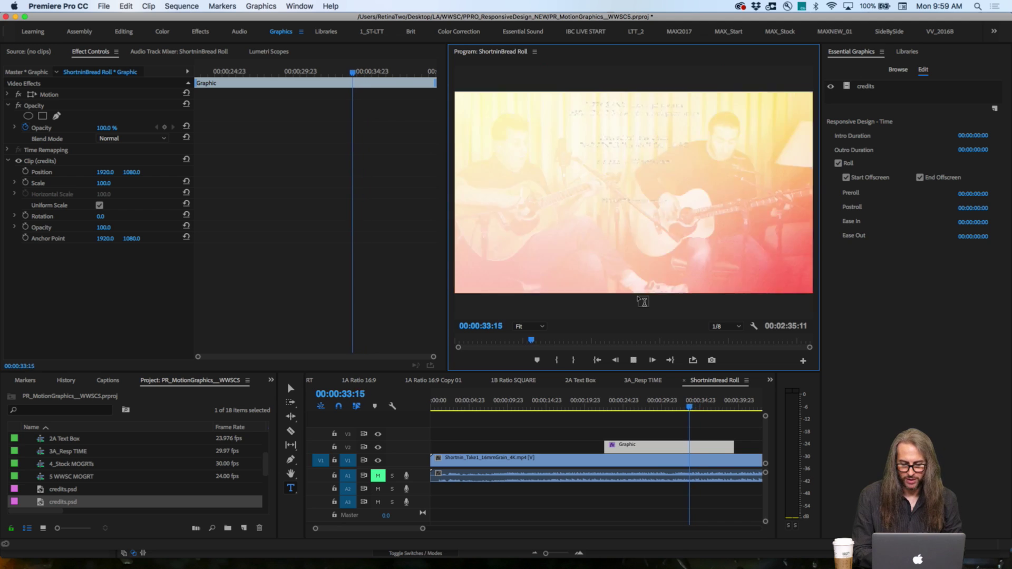
{"action": "key", "text": "k"}
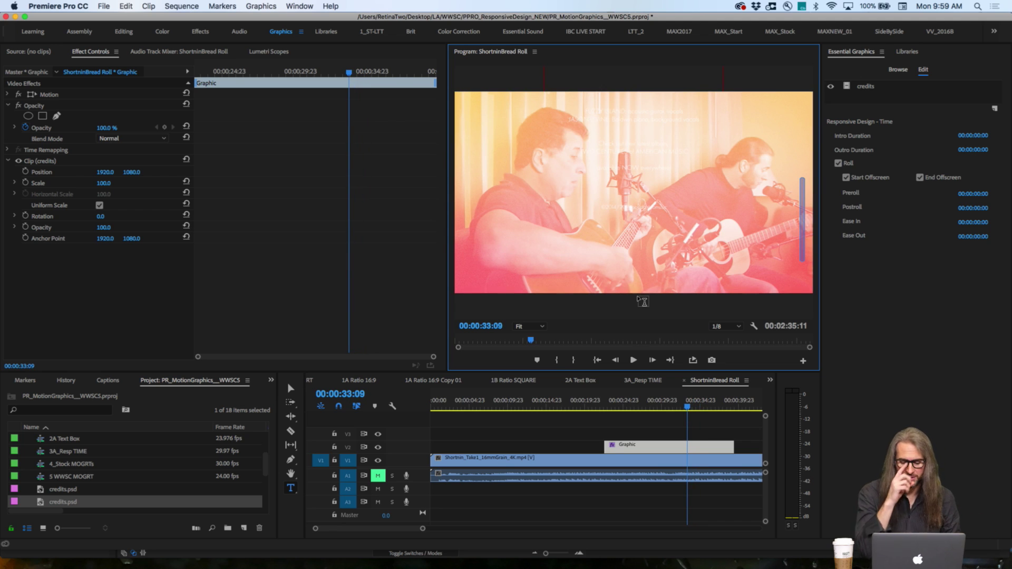
- Open the 1B Ratio SQUARE sequence and display the motion graphics templates saved in the Creative Cloud library
{"action": "left_click", "coordinate": [513, 381]}
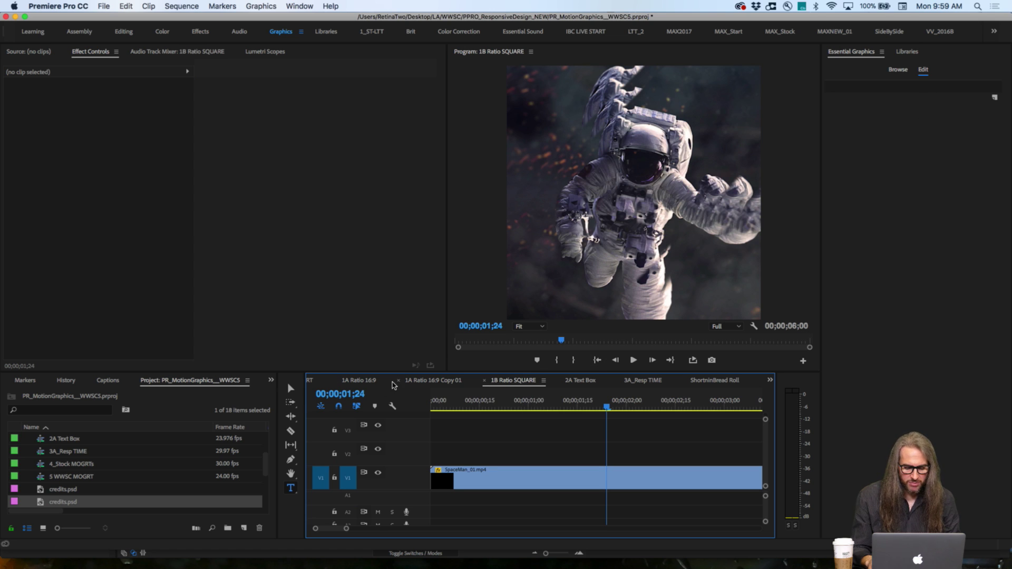
{"action": "left_click", "coordinate": [911, 55]}
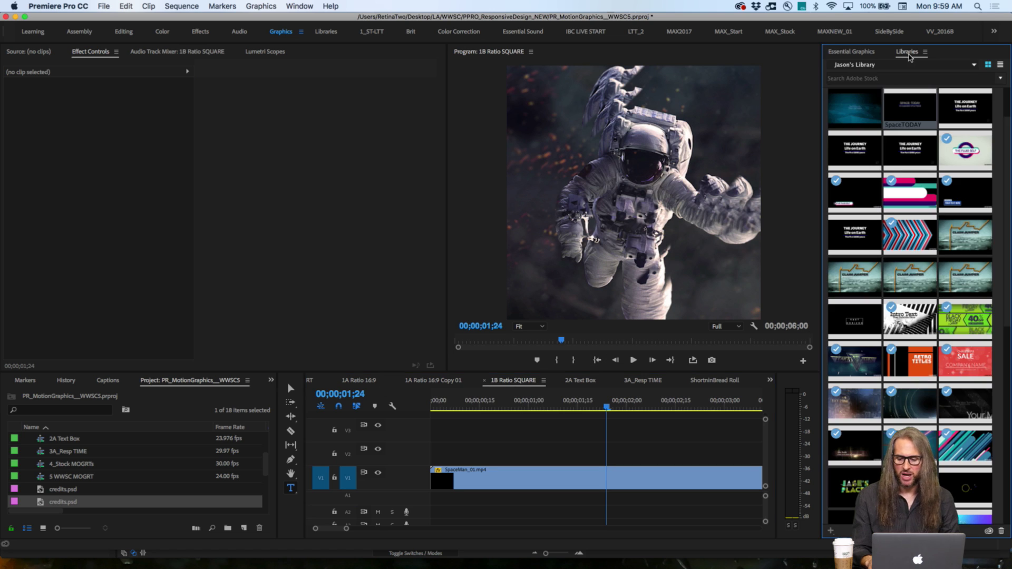
{"action": "left_click", "coordinate": [849, 52]}
{"action": "left_click", "coordinate": [897, 70]}
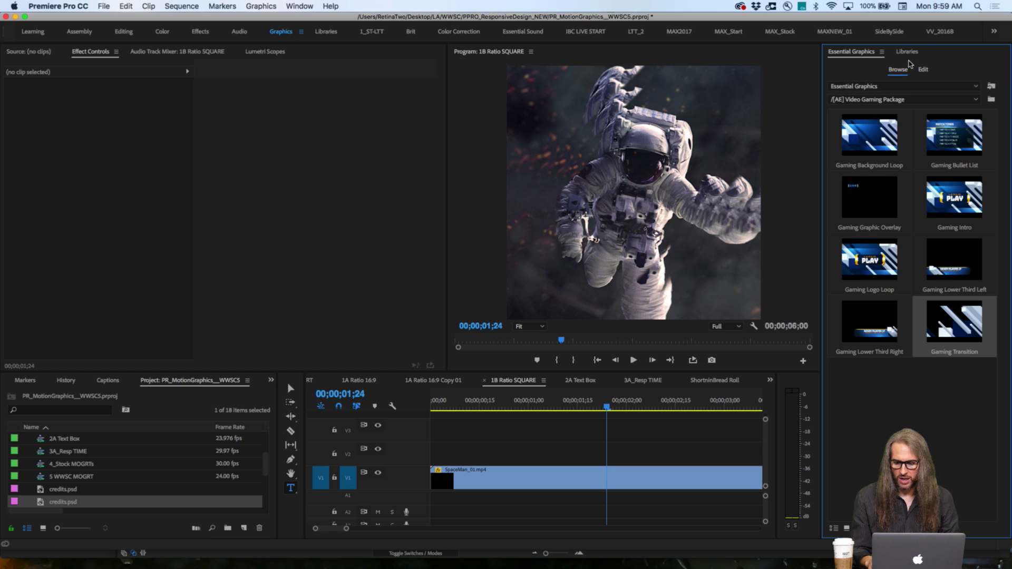
{"action": "left_click", "coordinate": [907, 52]}
- Show the remaining library templates and place the JH_07 template on V2 above the astronaut clip
{"action": "scroll", "coordinate": [844, 264], "scroll_direction": "down", "scroll_amount": 10}
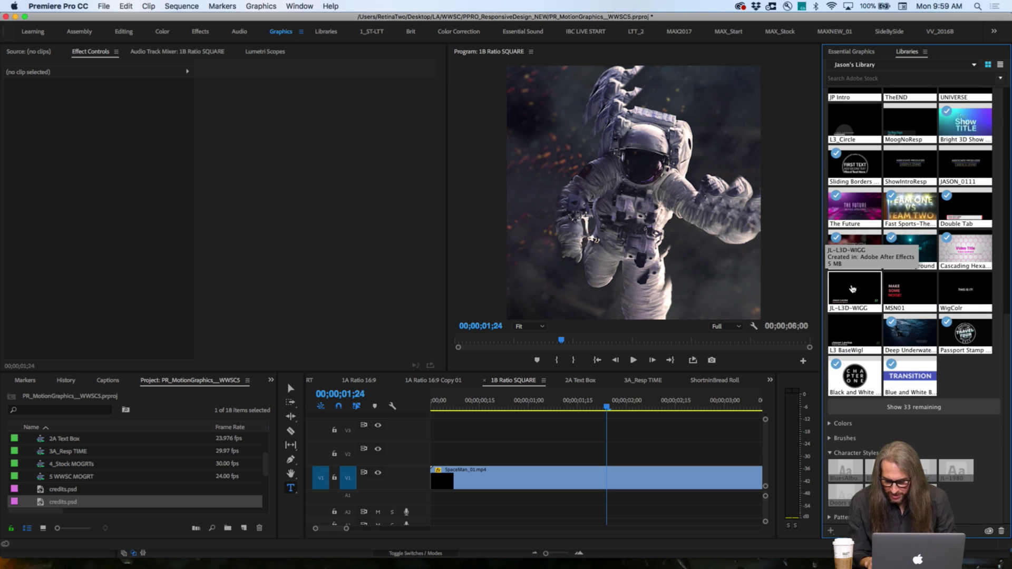
{"action": "scroll", "coordinate": [957, 275], "scroll_direction": "up", "scroll_amount": 3}
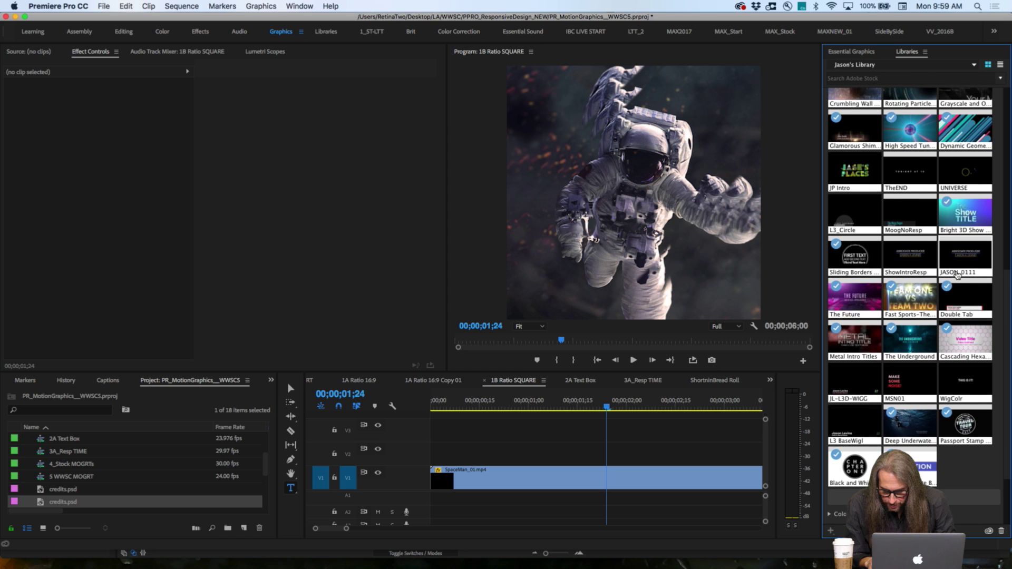
{"action": "scroll", "coordinate": [957, 274], "scroll_direction": "down", "scroll_amount": 3}
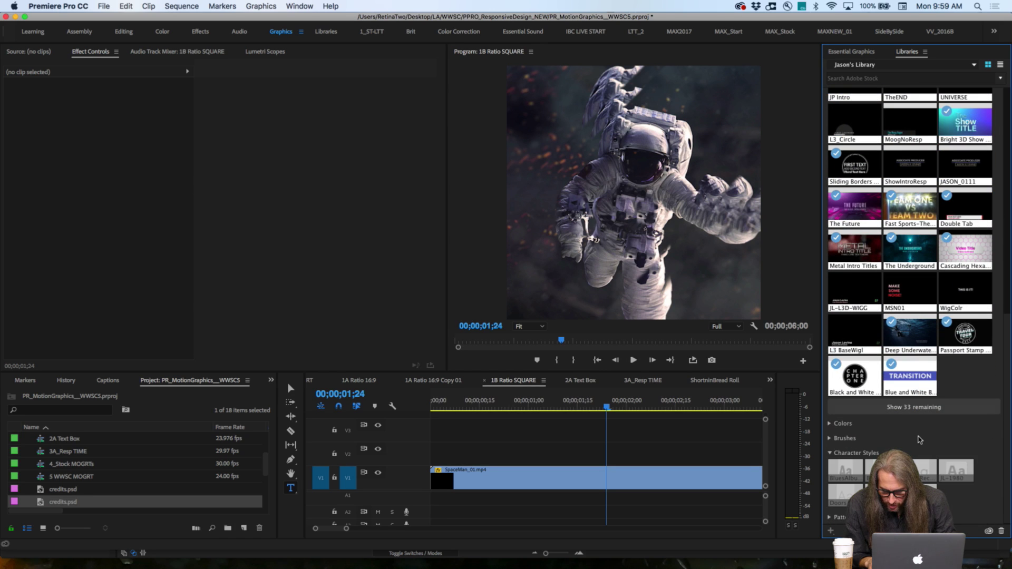
{"action": "left_click", "coordinate": [935, 405]}
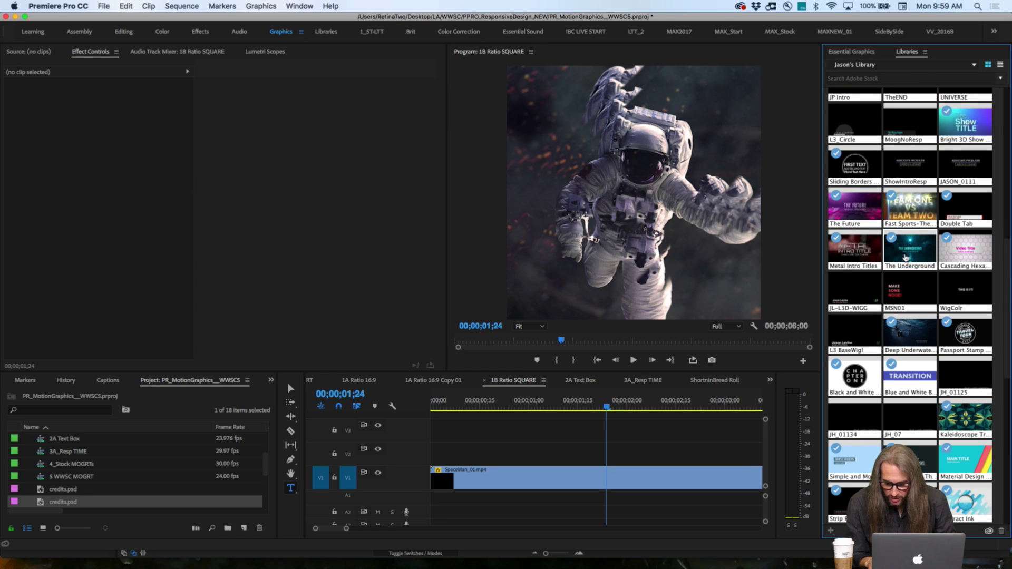
{"action": "scroll", "coordinate": [905, 258], "scroll_direction": "down", "scroll_amount": 5}
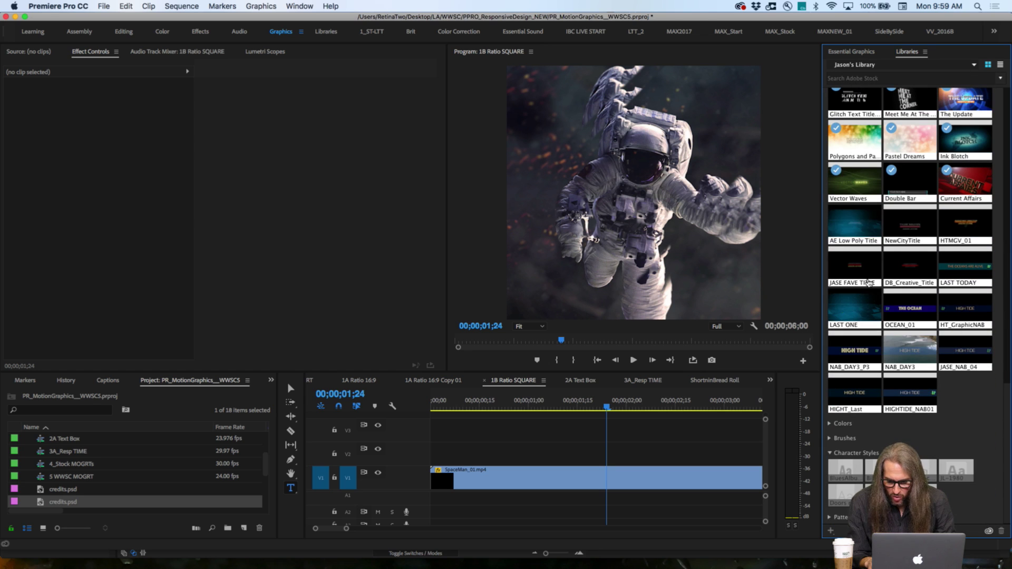
{"action": "scroll", "coordinate": [875, 277], "scroll_direction": "up", "scroll_amount": 3}
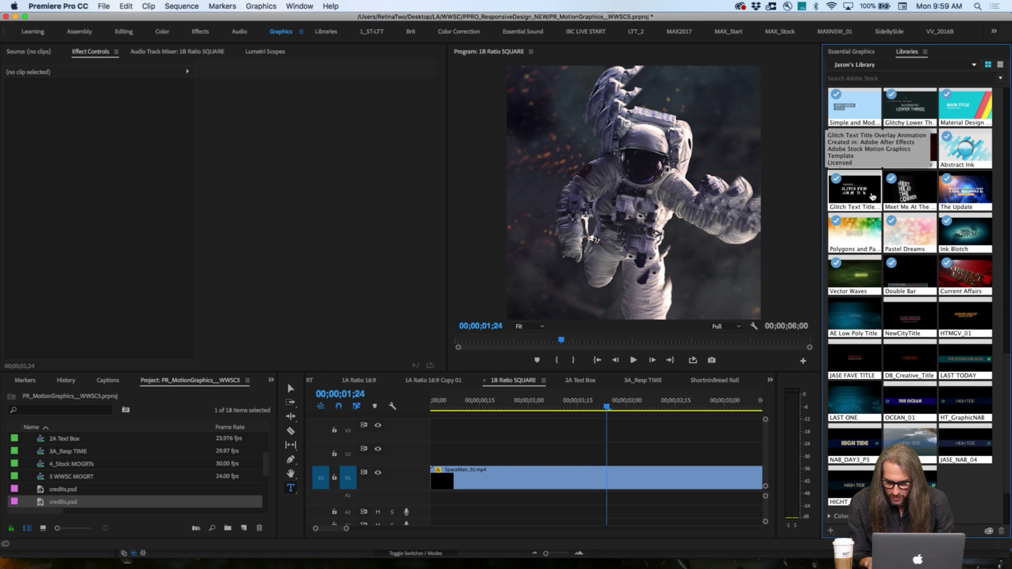
{"action": "scroll", "coordinate": [850, 131], "scroll_direction": "up", "scroll_amount": 2}
{"action": "left_click_drag", "start_coordinate": [891, 130], "coordinate": [585, 453]}
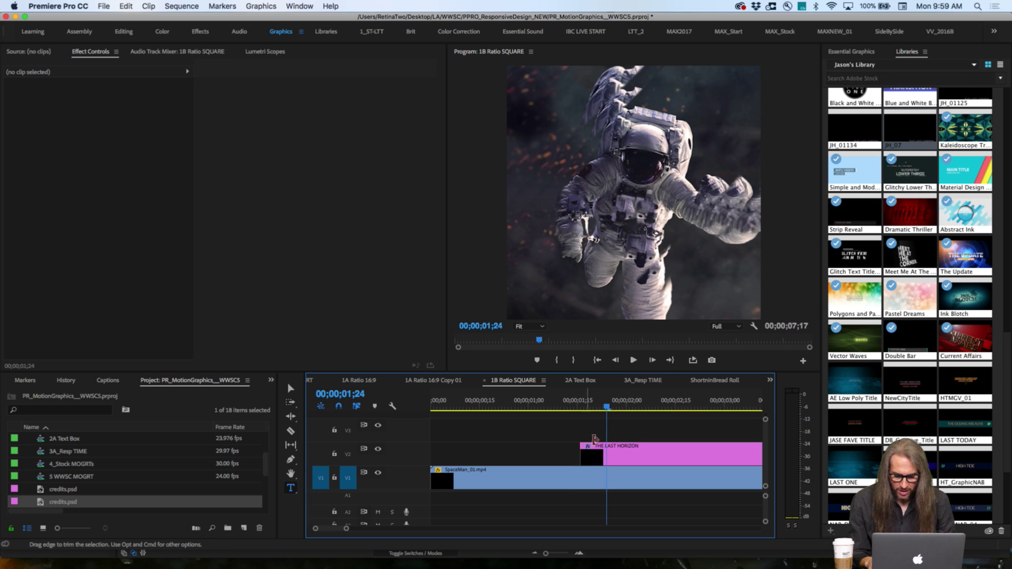
- Move the THE LAST HORIZON graphic on V2 to the start of the sequence and set the playhead to 00;00;03;16
{"action": "key", "text": "space"}
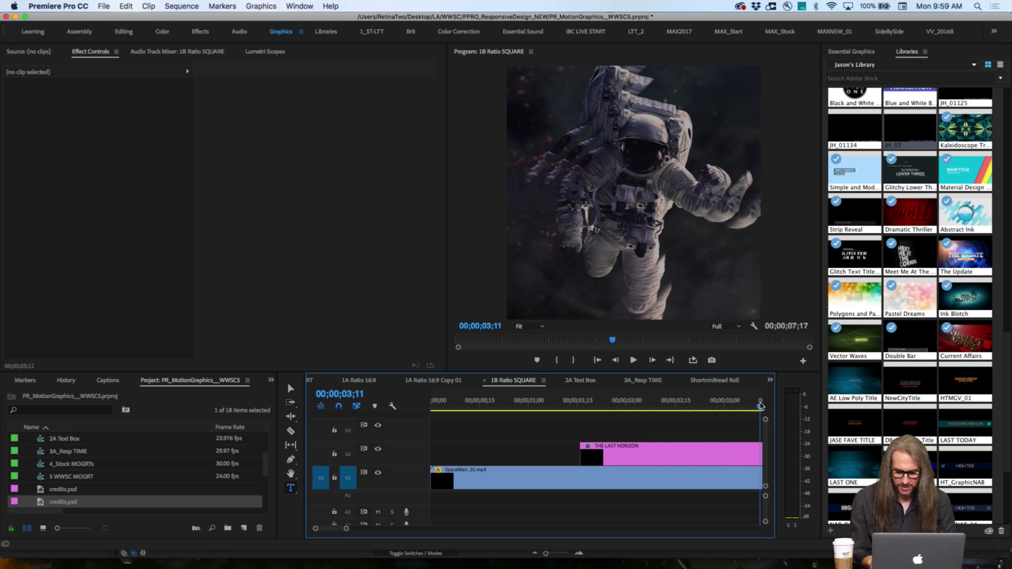
{"action": "key", "text": "backslash"}
{"action": "left_click_drag", "start_coordinate": [653, 403], "coordinate": [668, 406]}
{"action": "left_click", "coordinate": [664, 451]}
{"action": "left_click_drag", "start_coordinate": [663, 451], "coordinate": [604, 453]}
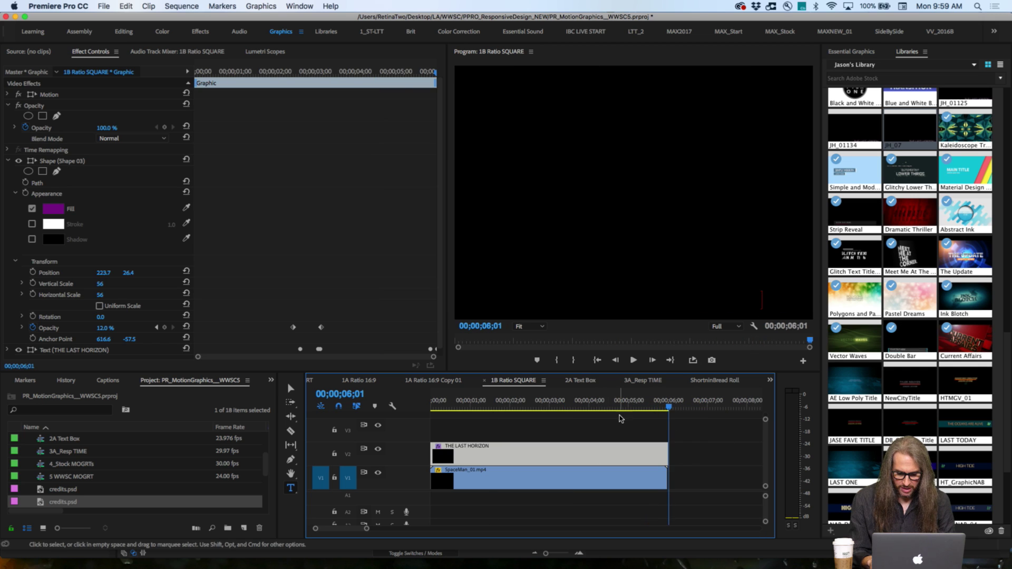
{"action": "left_click", "coordinate": [615, 404]}
{"action": "left_click_drag", "start_coordinate": [748, 345], "coordinate": [662, 348]}
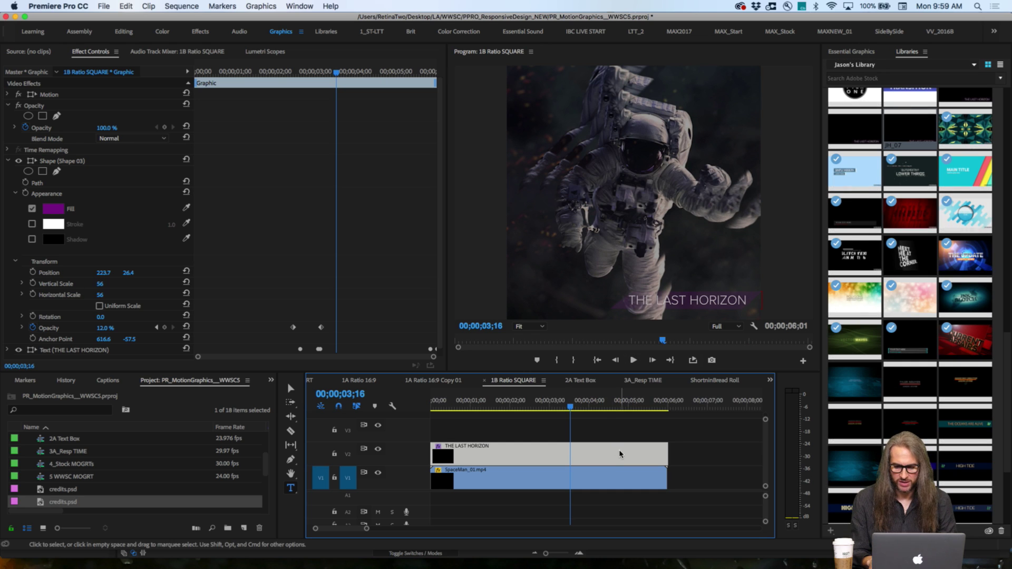
- Select the Shape 03 layer of the V2 graphic and inspect its Responsive Design - Position pinning options
{"action": "left_click", "coordinate": [852, 52]}
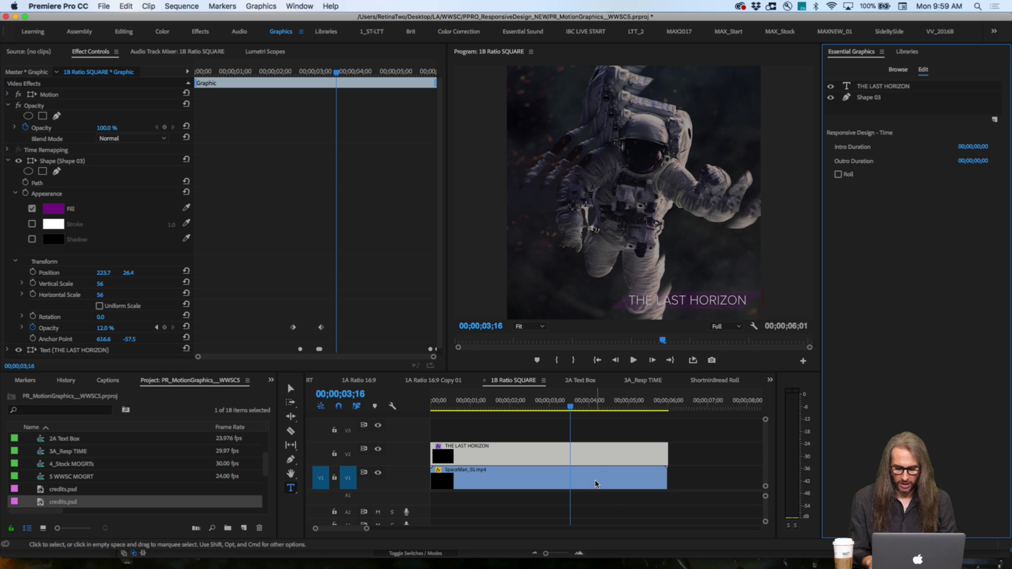
{"action": "left_click", "coordinate": [624, 463]}
{"action": "left_click", "coordinate": [870, 98]}
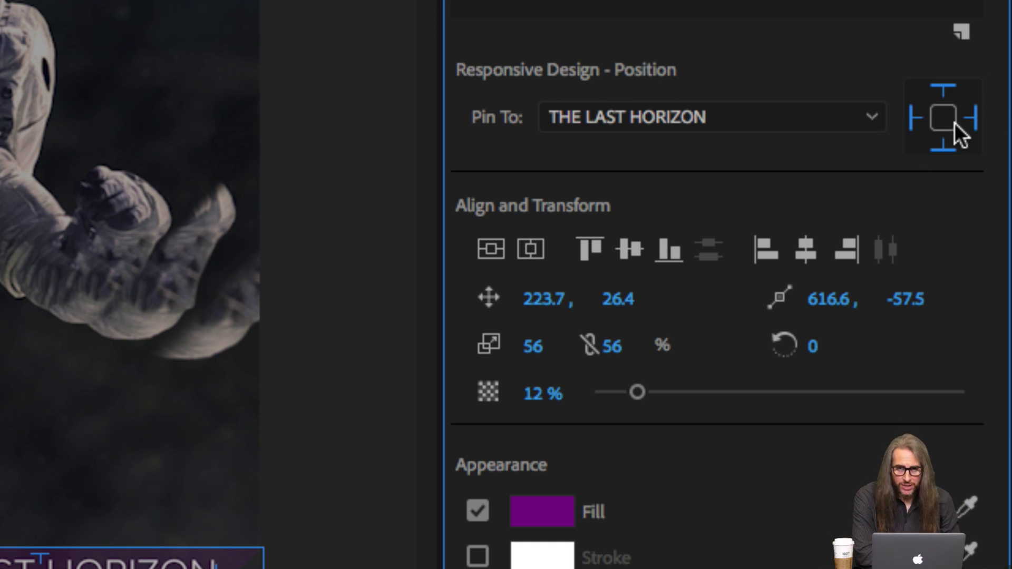
{"action": "left_click", "coordinate": [777, 119]}
{"action": "left_click", "coordinate": [764, 79]}
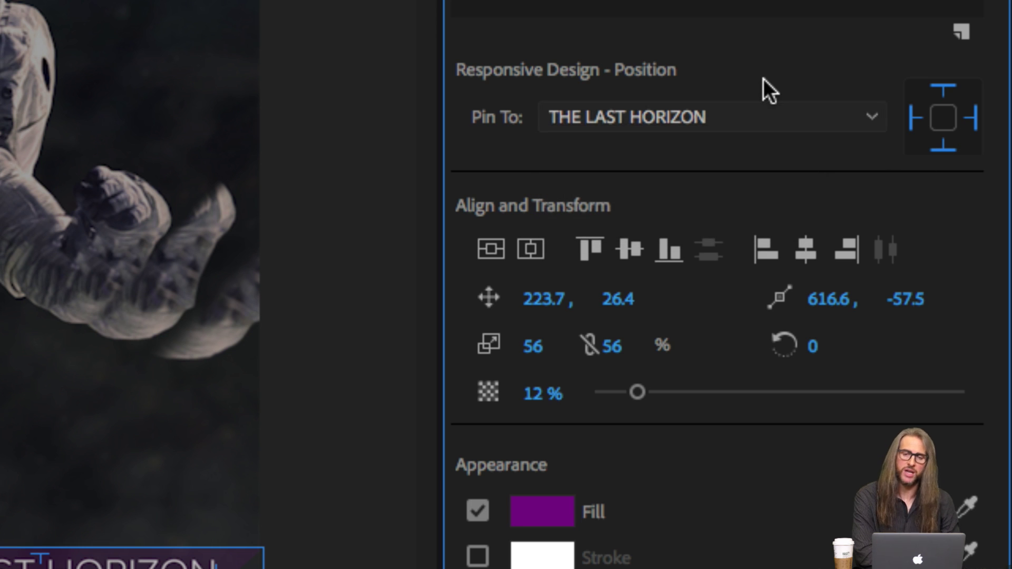